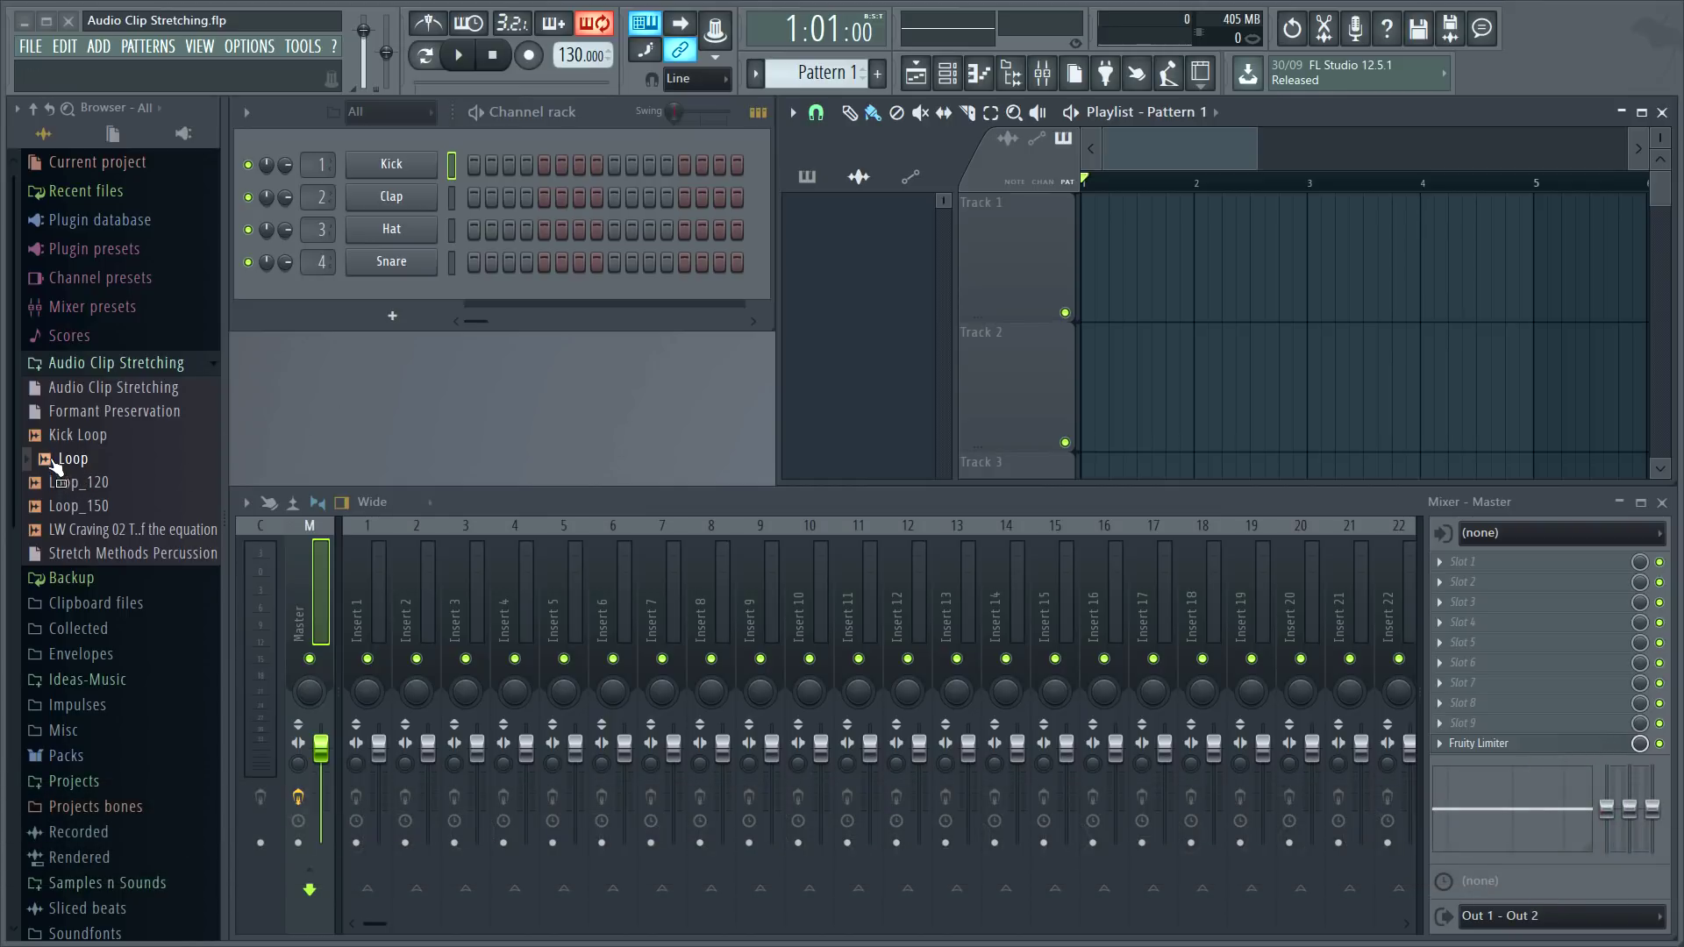
- Place Loop.wav on Track 1 and play it through with the metronome on
{"action": "left_click_drag", "start_coordinate": [68, 458], "coordinate": [1008, 257]}
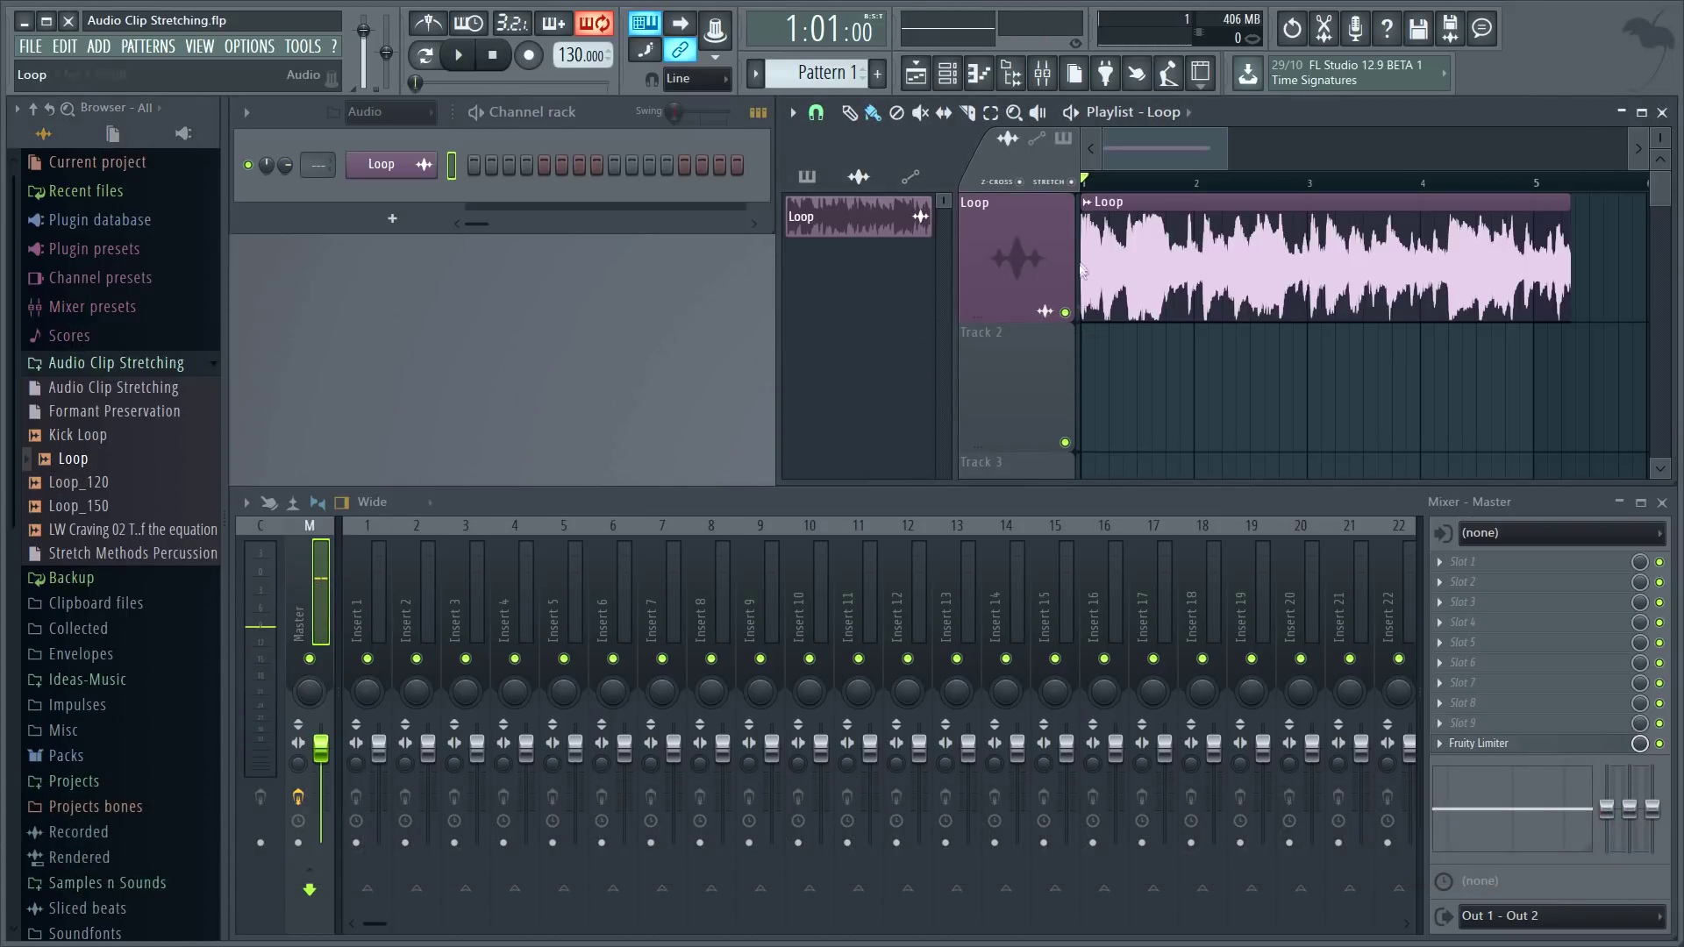
{"action": "key", "text": "space"}
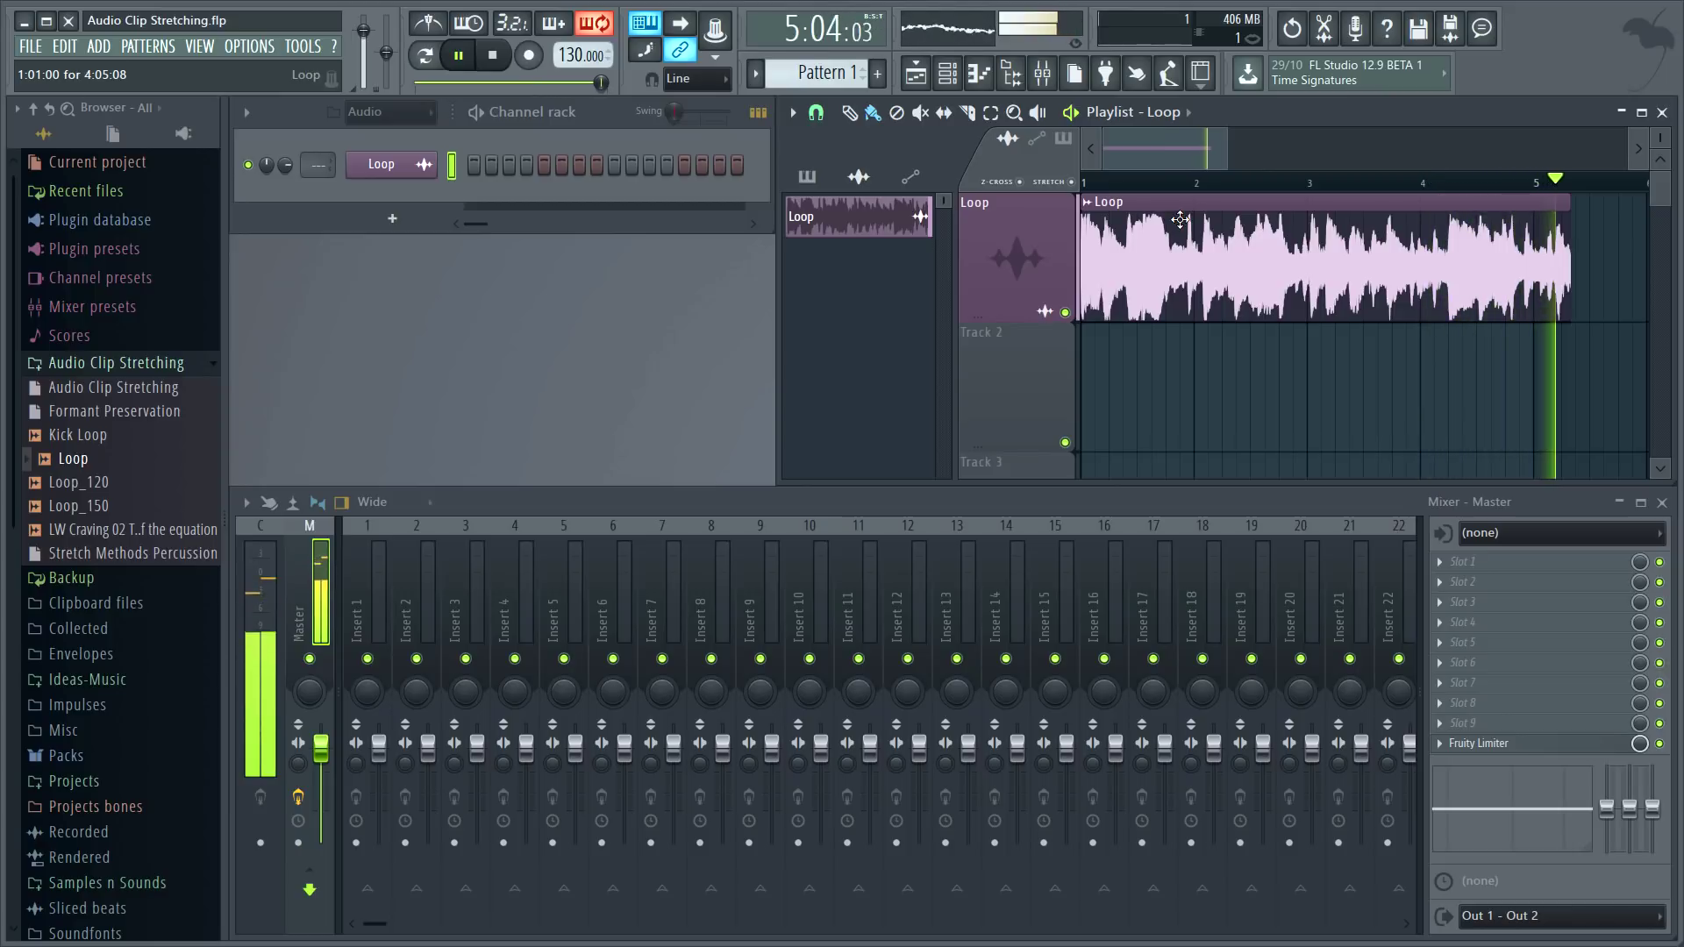
{"action": "key", "text": "ctrl+m"}
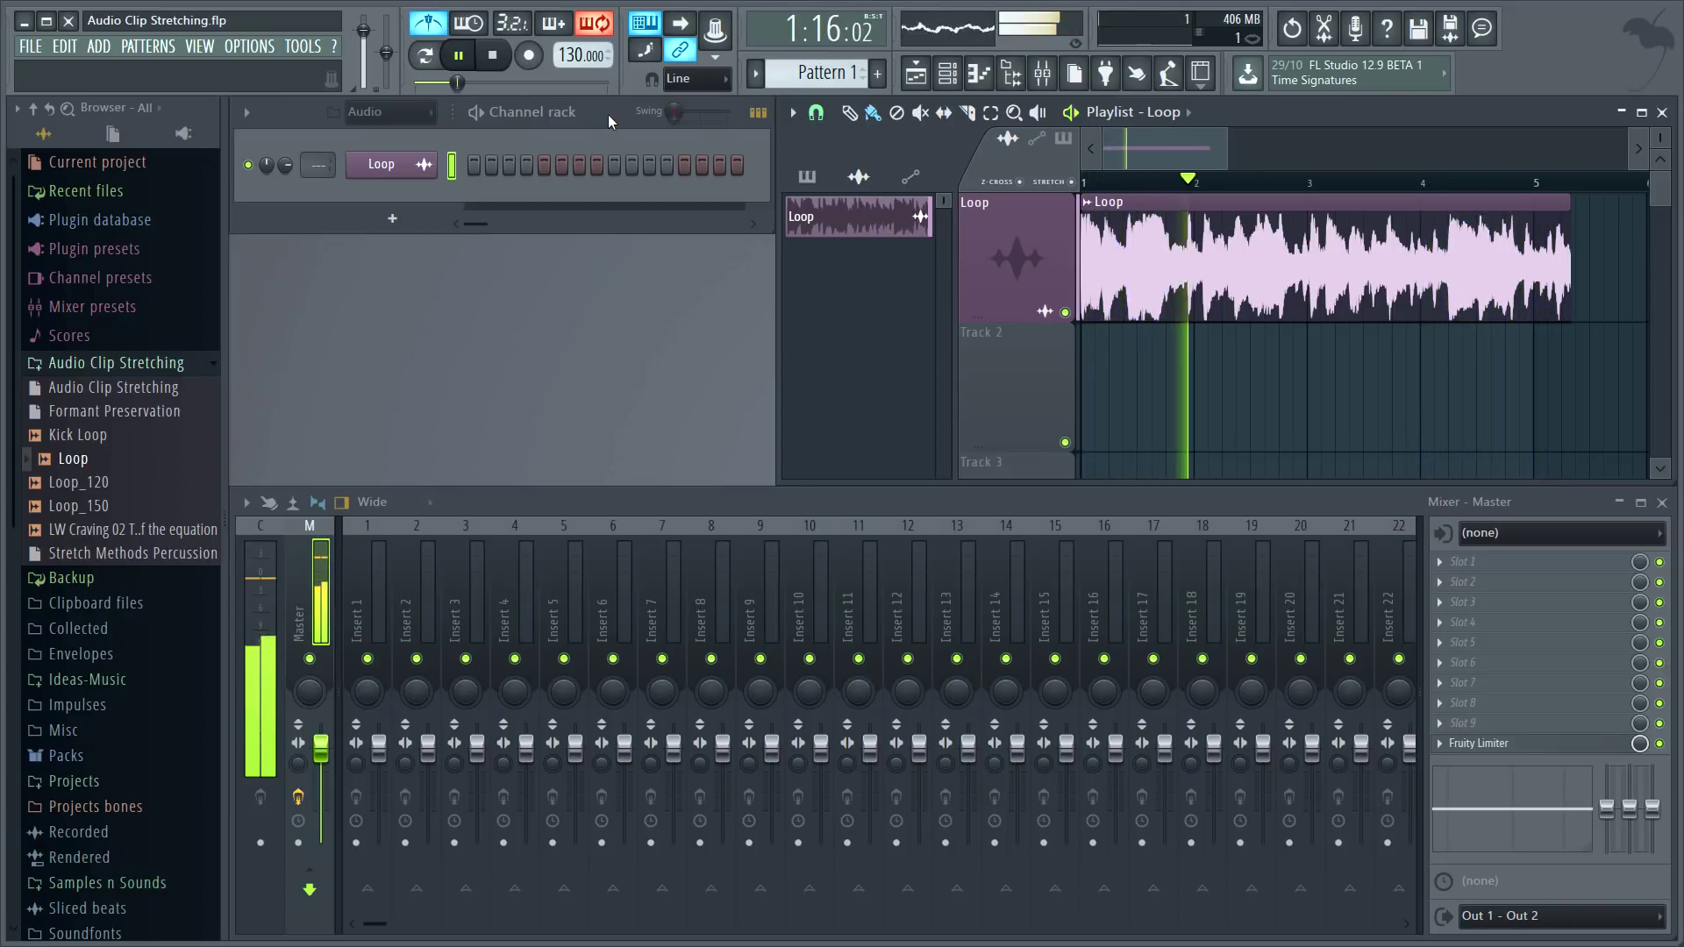
{"action": "key", "text": "space"}
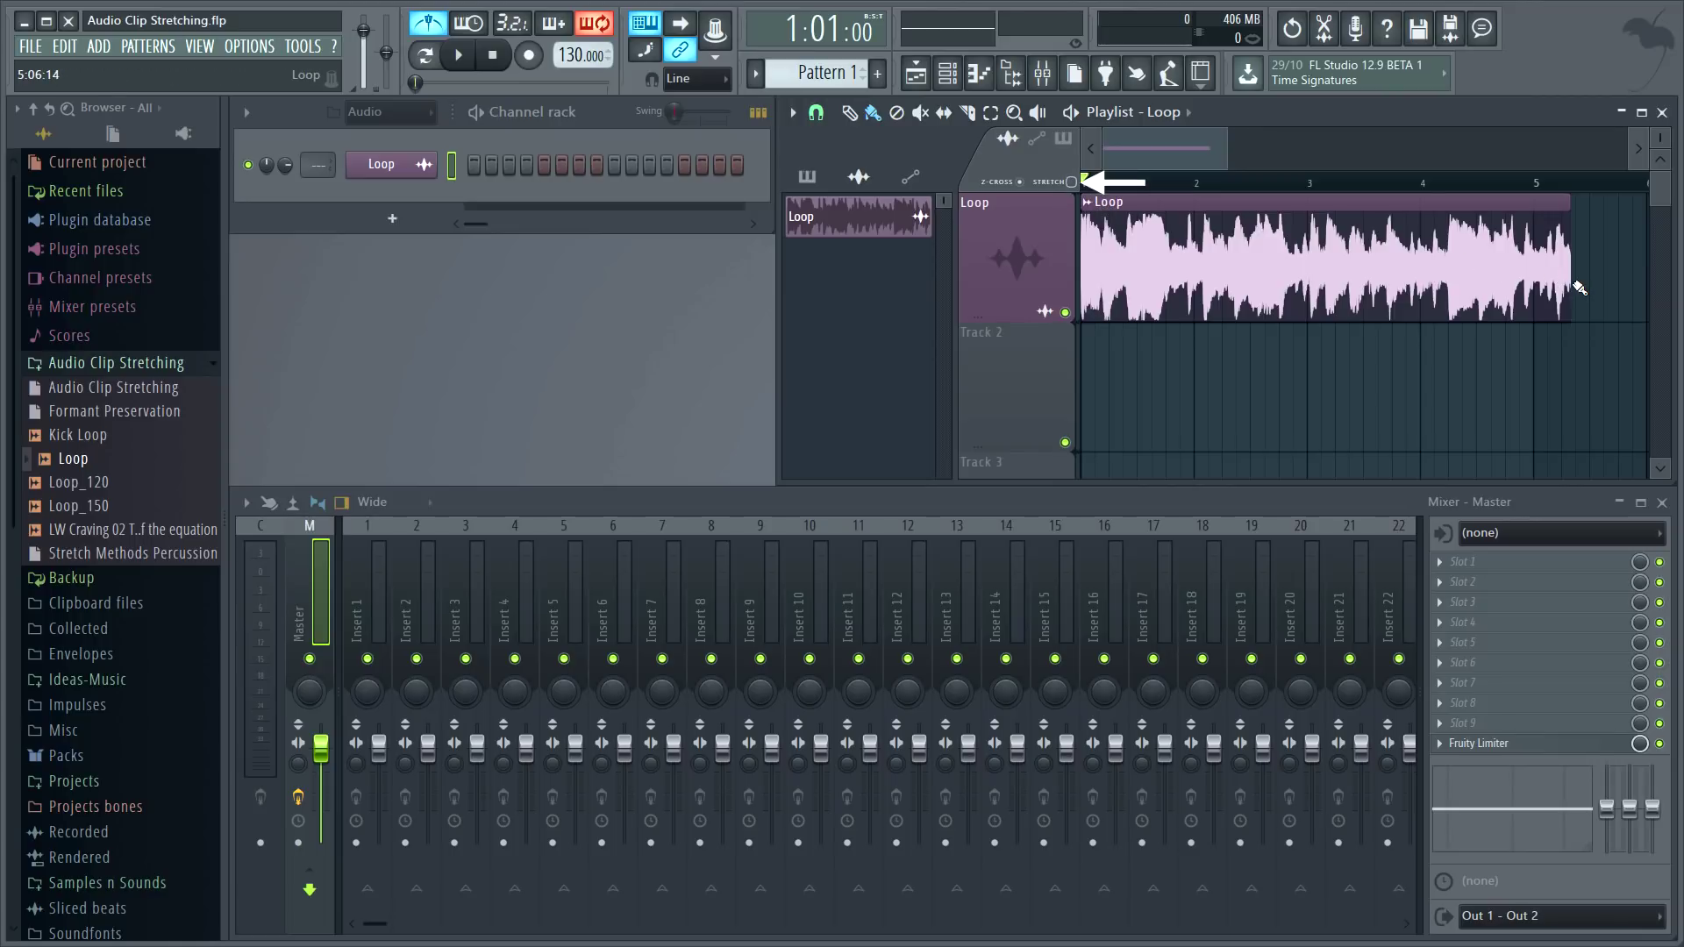
- Time-stretch the Loop clip by dragging its end to just before bar 5, then play it back
{"action": "left_click_drag", "start_coordinate": [1558, 284], "coordinate": [1589, 309]}
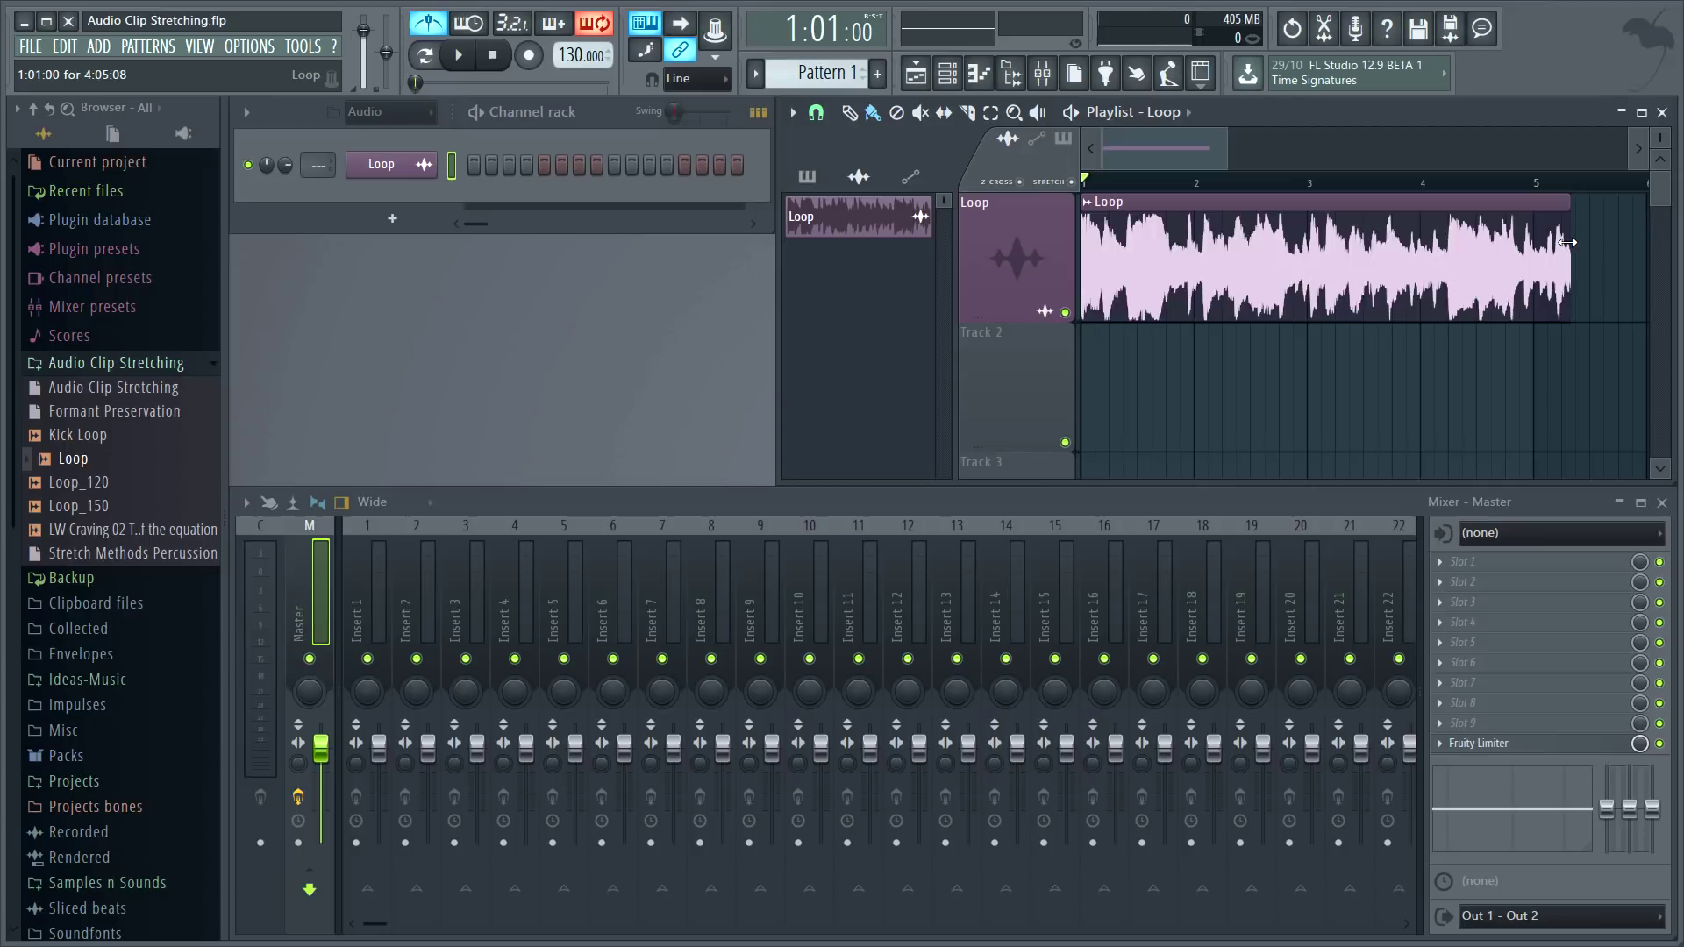
{"action": "left_click_drag", "start_coordinate": [1567, 242], "coordinate": [1530, 256]}
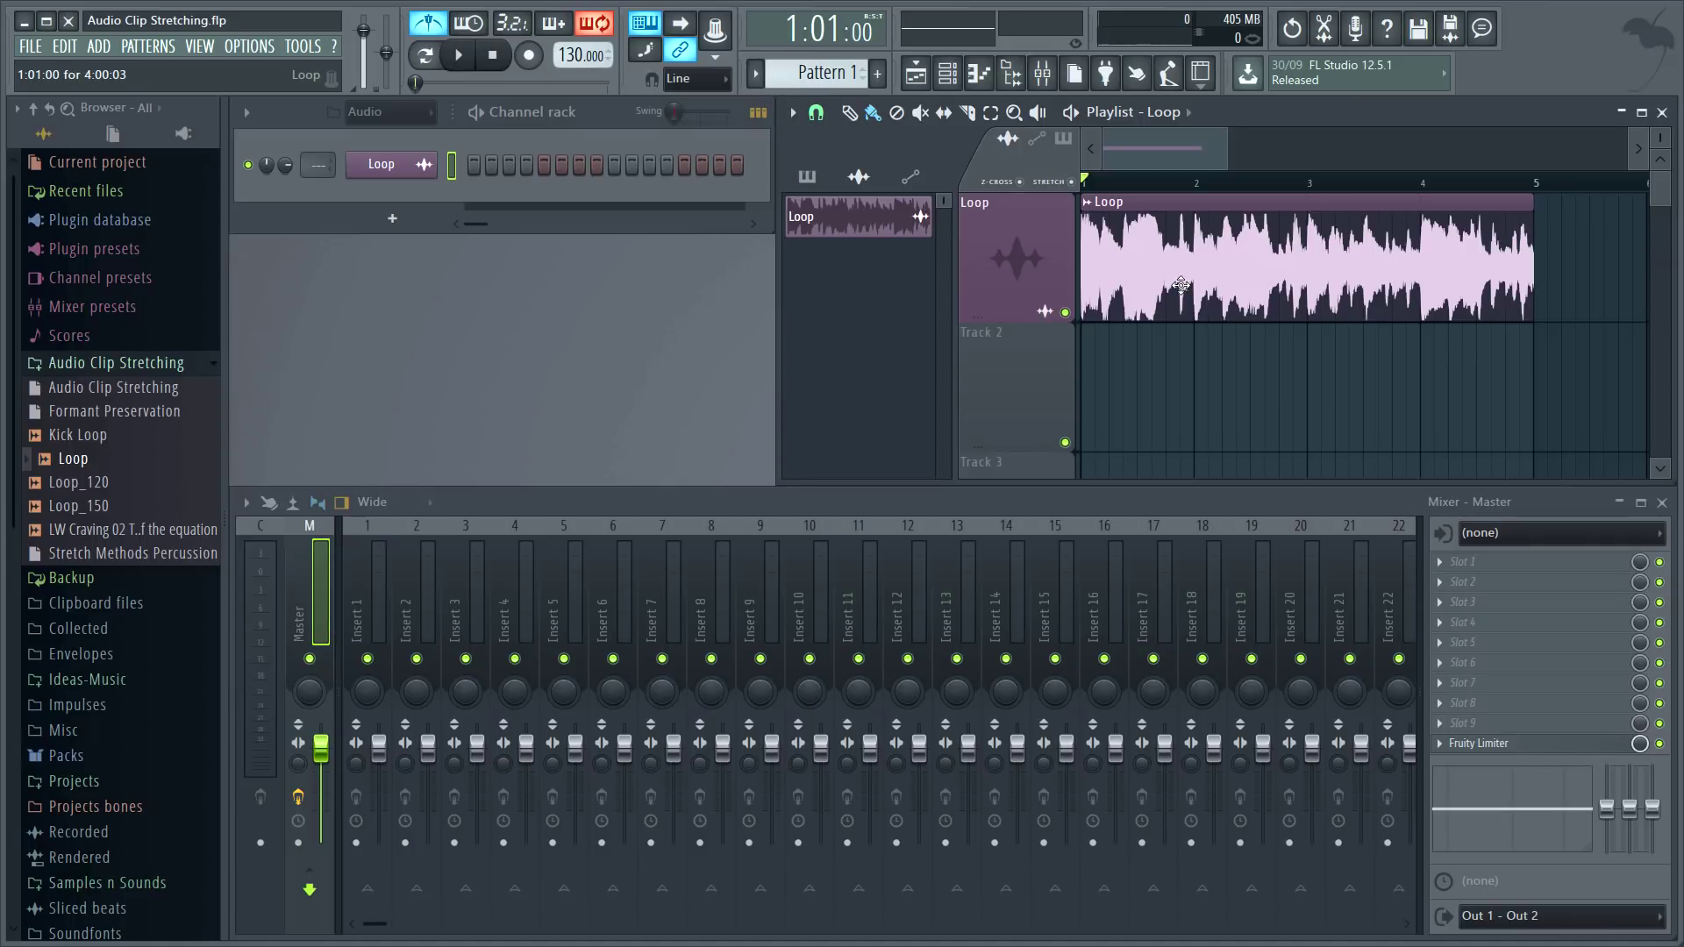
{"action": "key", "text": "space"}
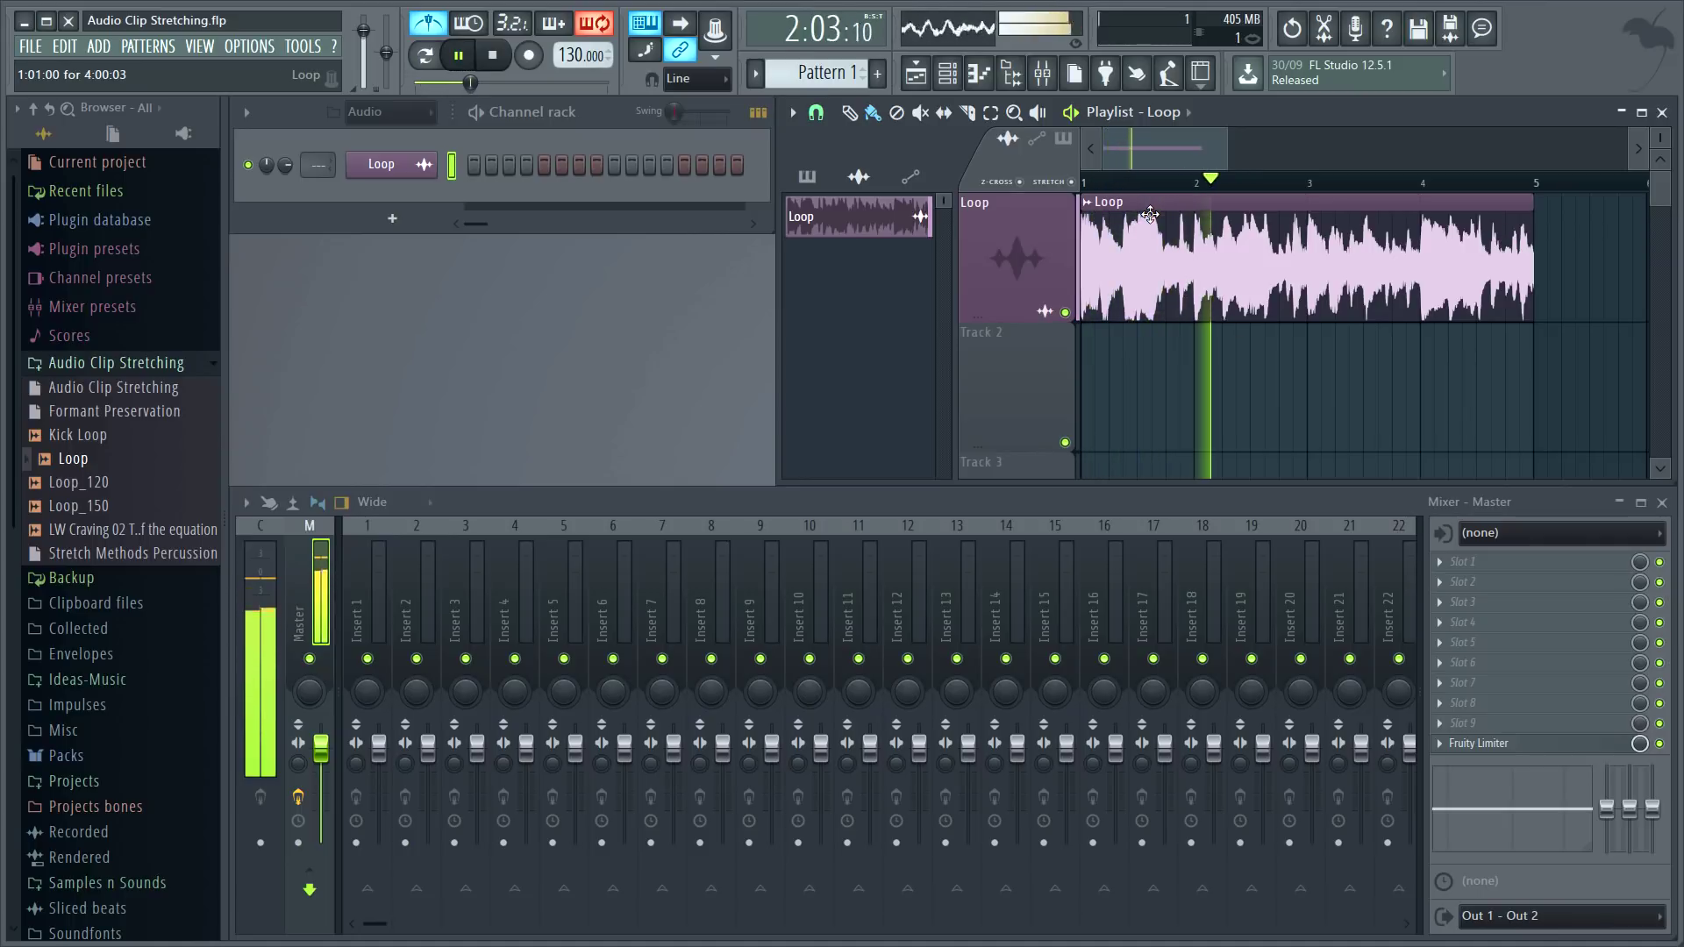
{"action": "key", "text": "space"}
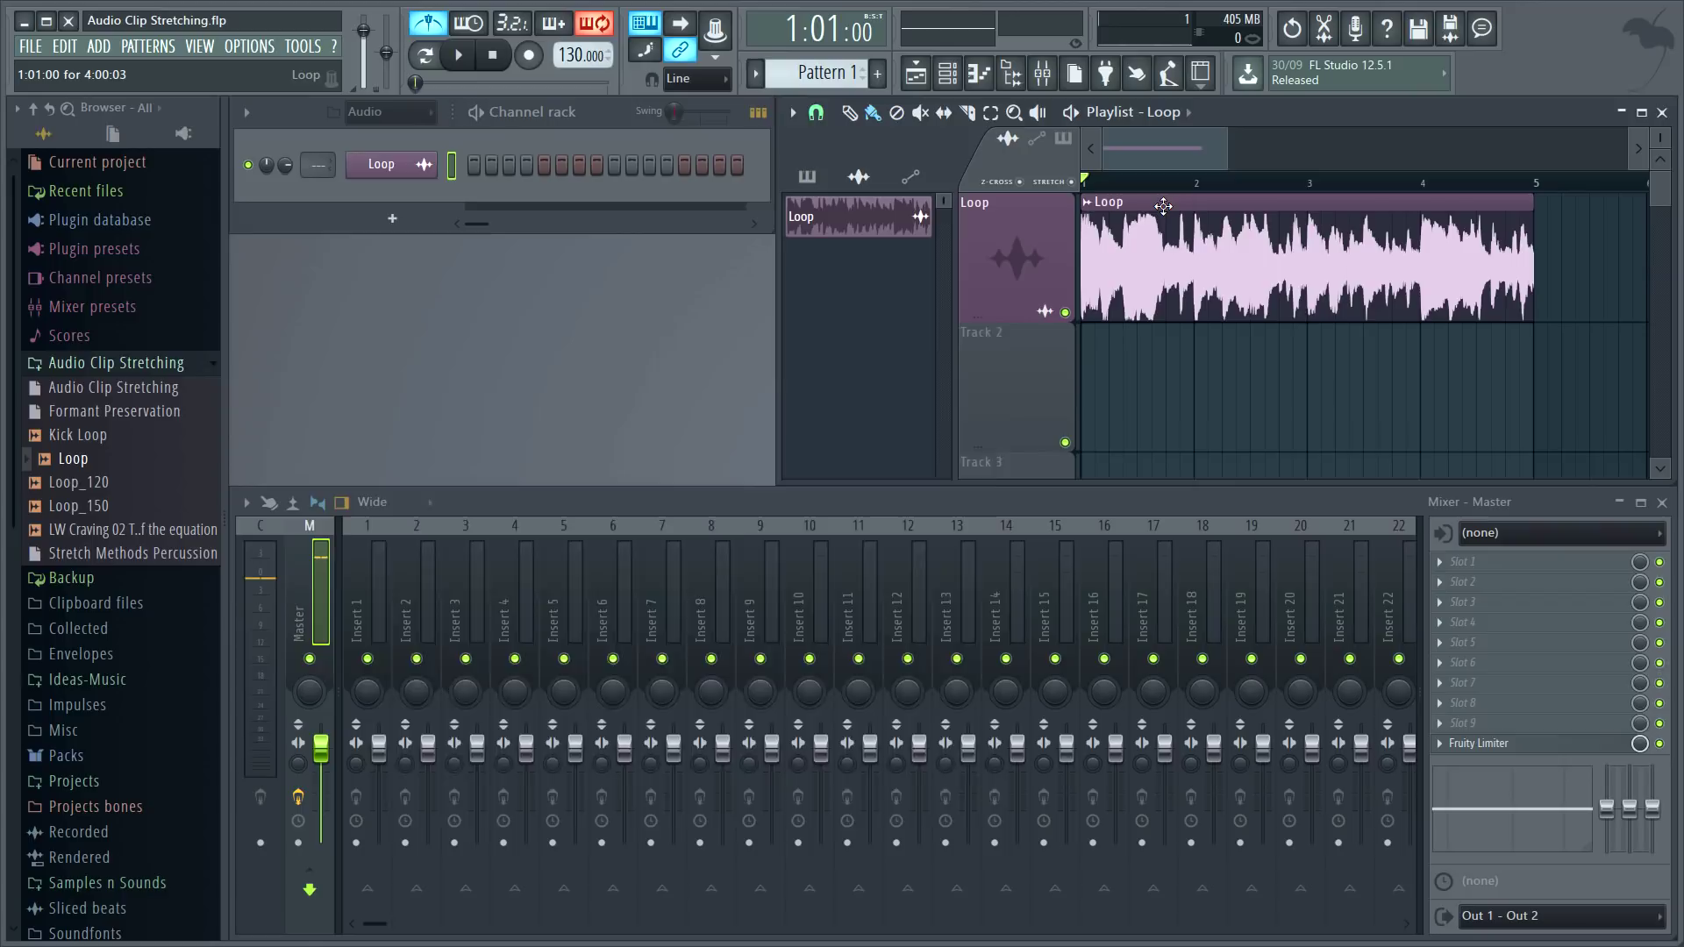
- Set the Loop sample's time-stretching mode to e3 generic in Channel settings and play it
{"action": "double_click", "coordinate": [1163, 205]}
{"action": "left_click_drag", "start_coordinate": [866, 330], "coordinate": [1120, 414]}
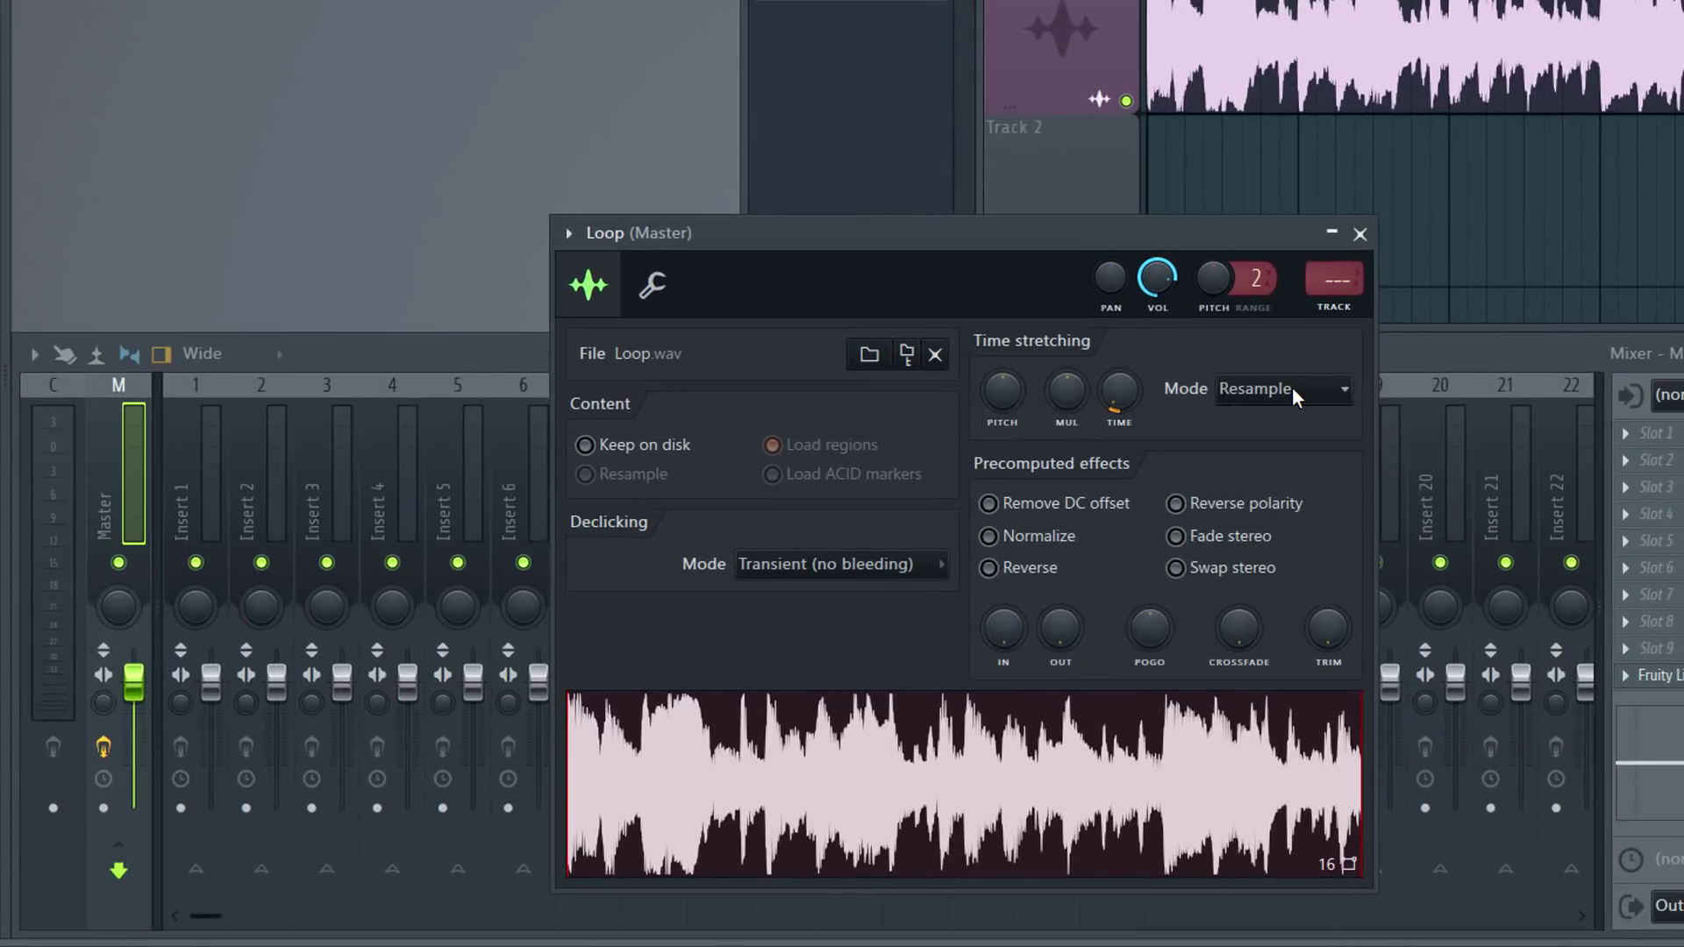
{"action": "left_click", "coordinate": [1292, 389]}
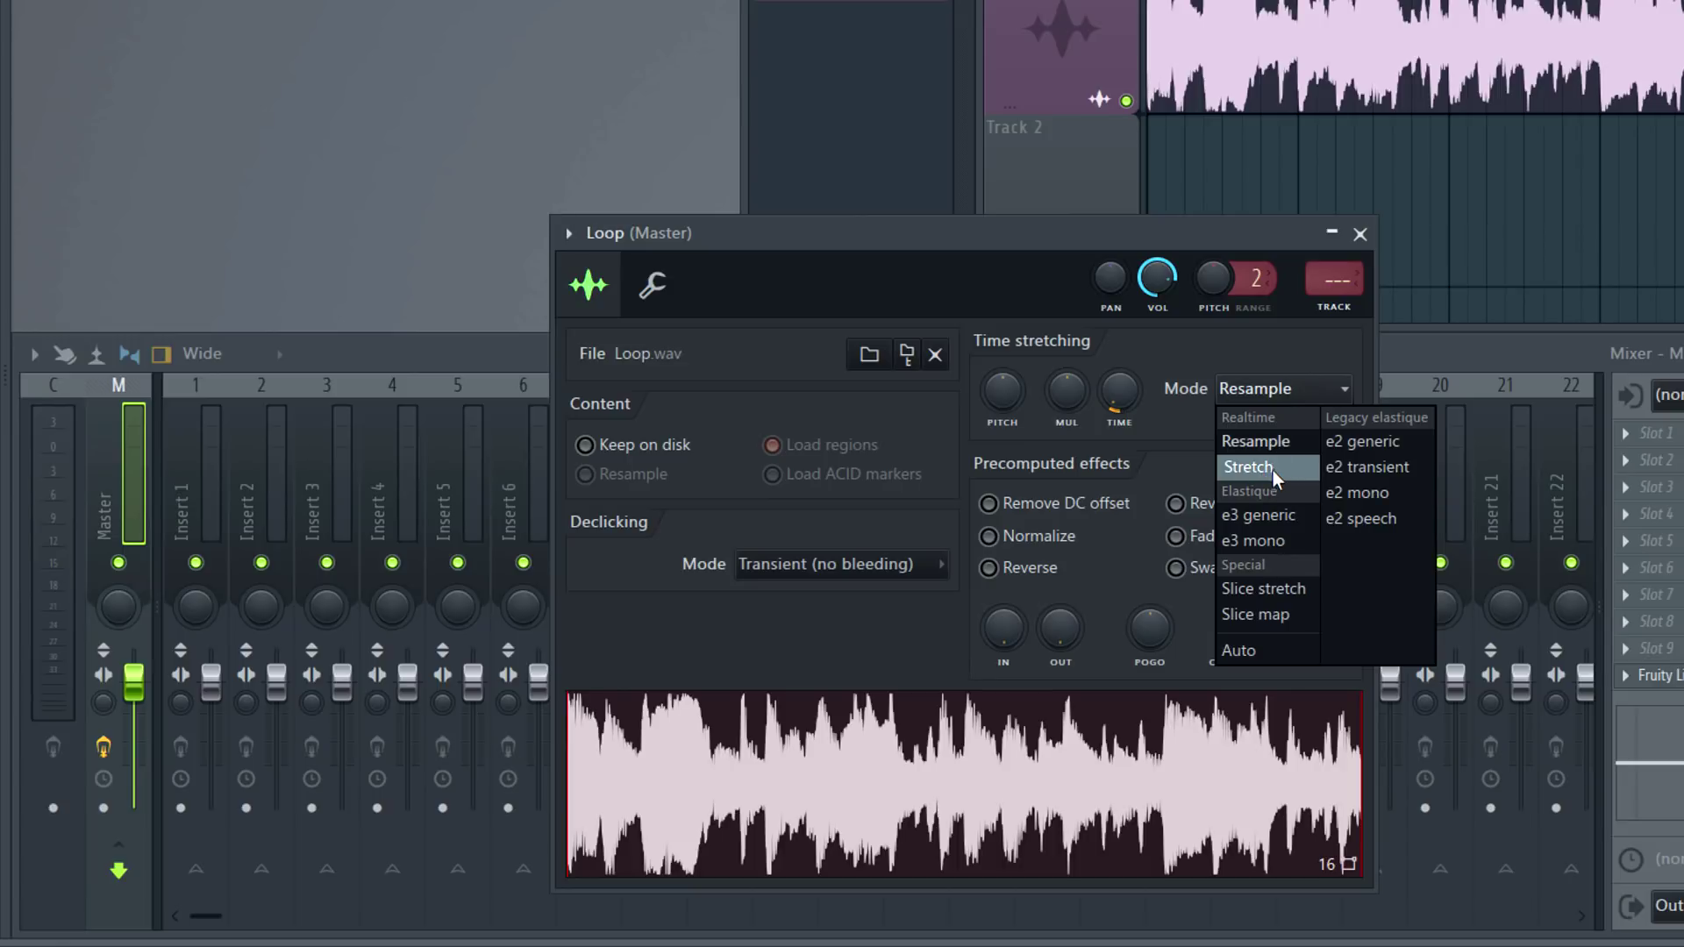
{"action": "left_click", "coordinate": [1277, 519]}
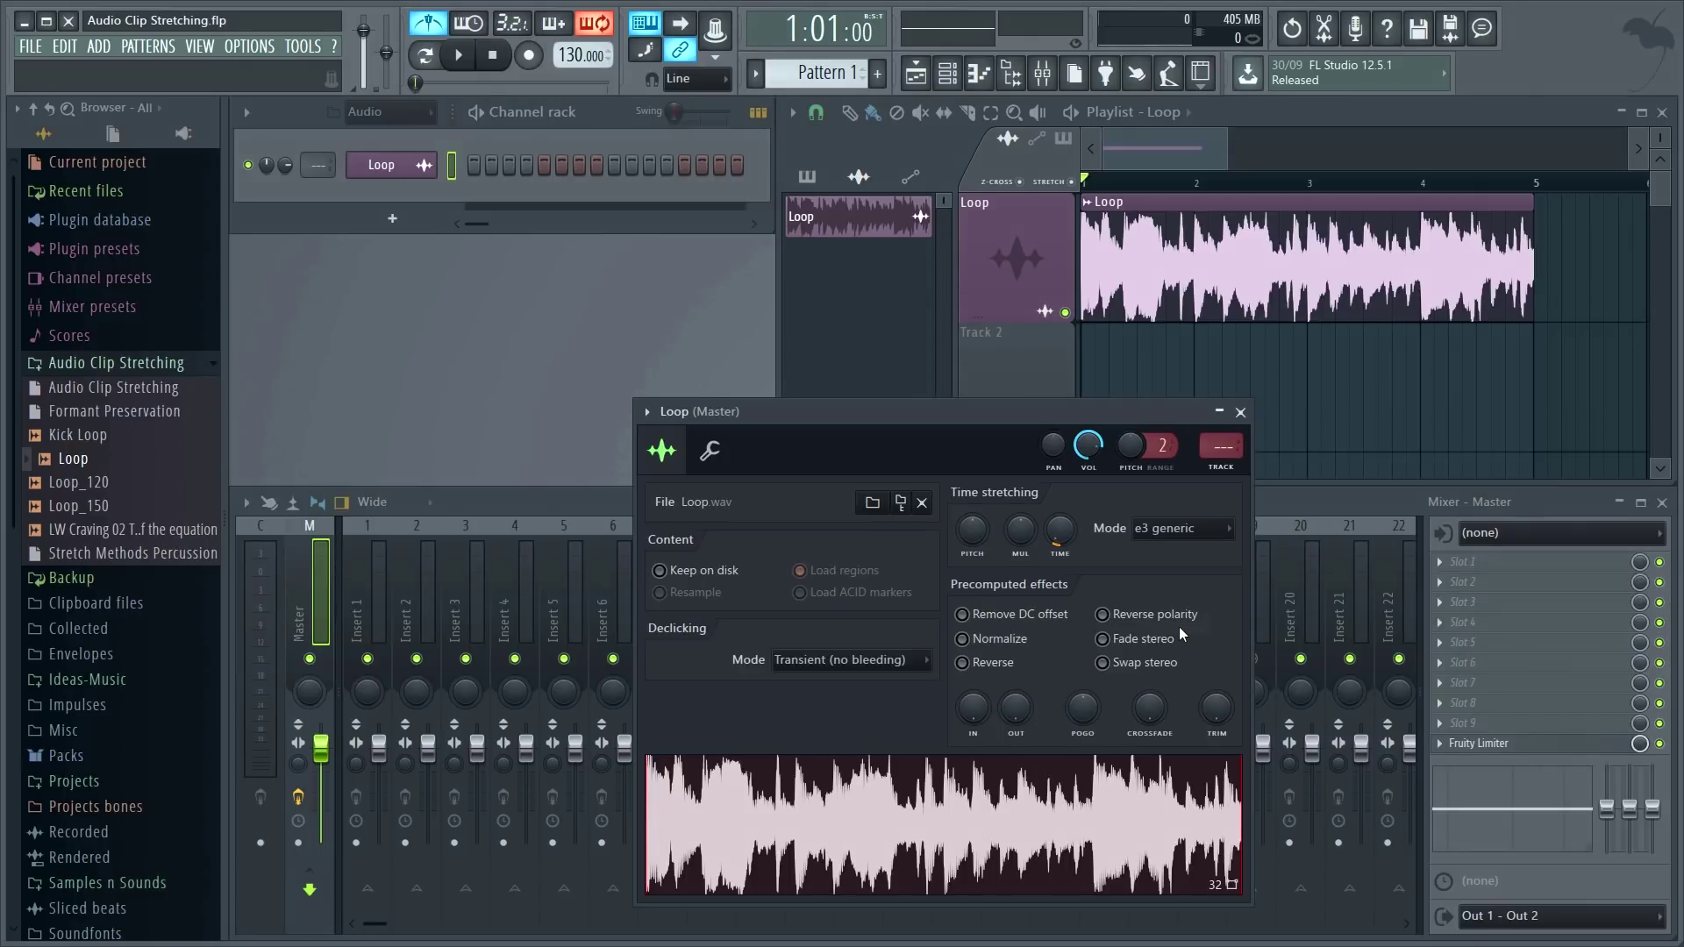
{"action": "key", "text": "space"}
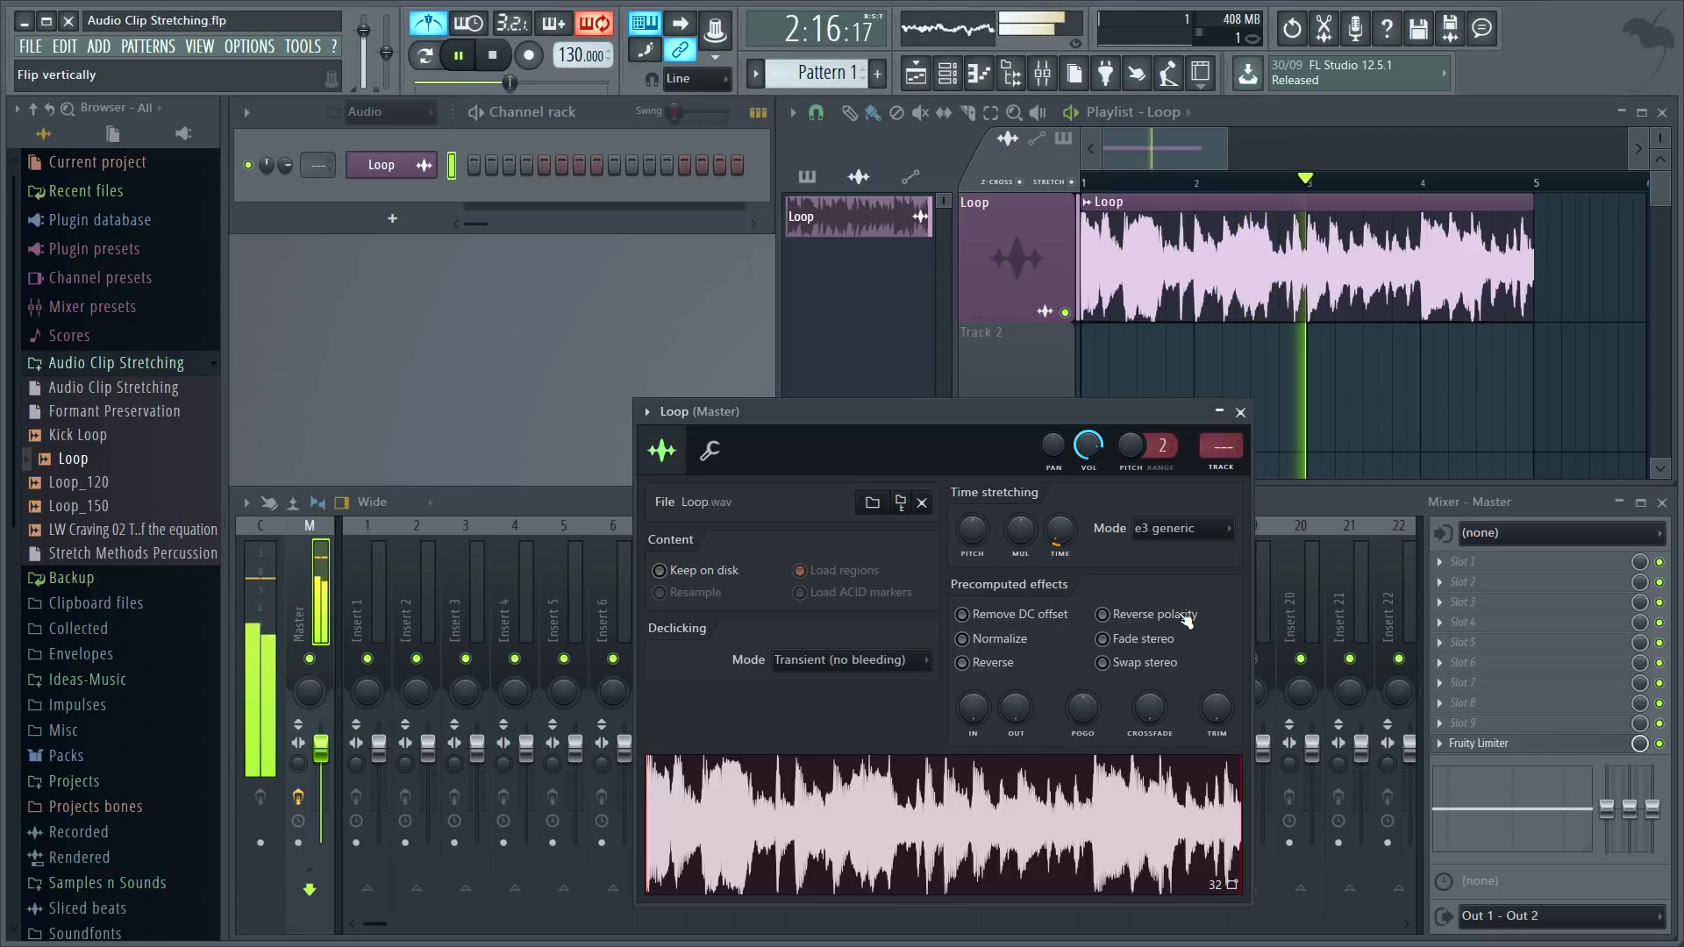
{"action": "key", "text": "space"}
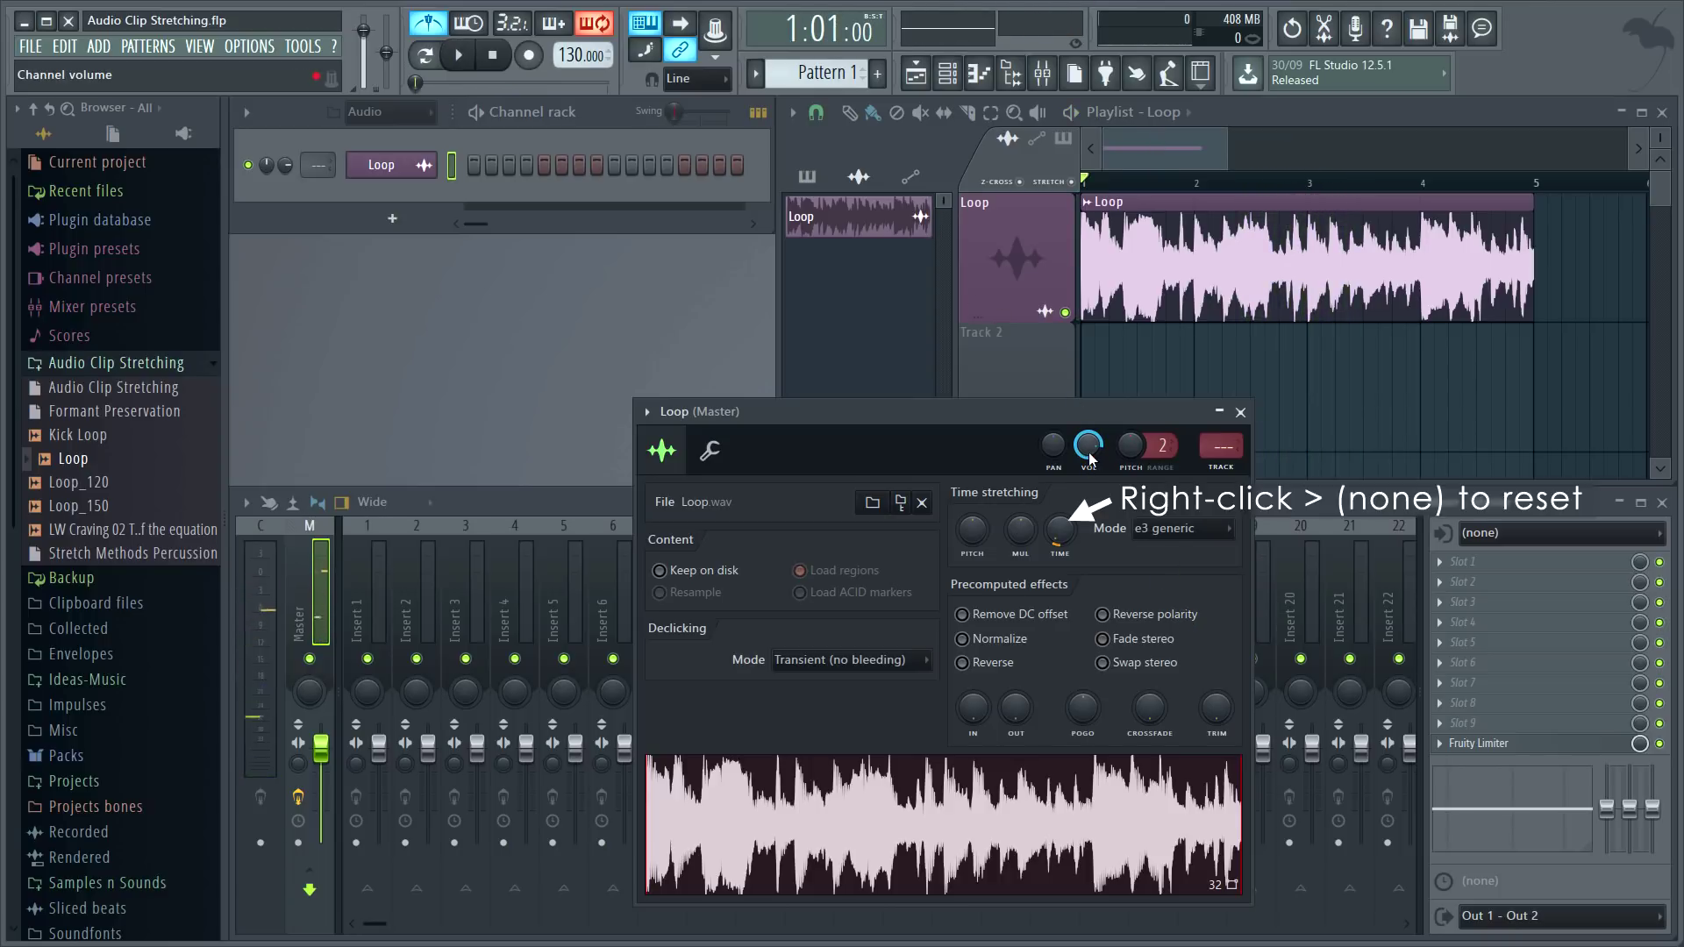
- Reset the Loop's stretch TIME to (none) and set the mode back to Resample
{"action": "right_click", "coordinate": [1061, 531]}
{"action": "left_click", "coordinate": [1096, 538]}
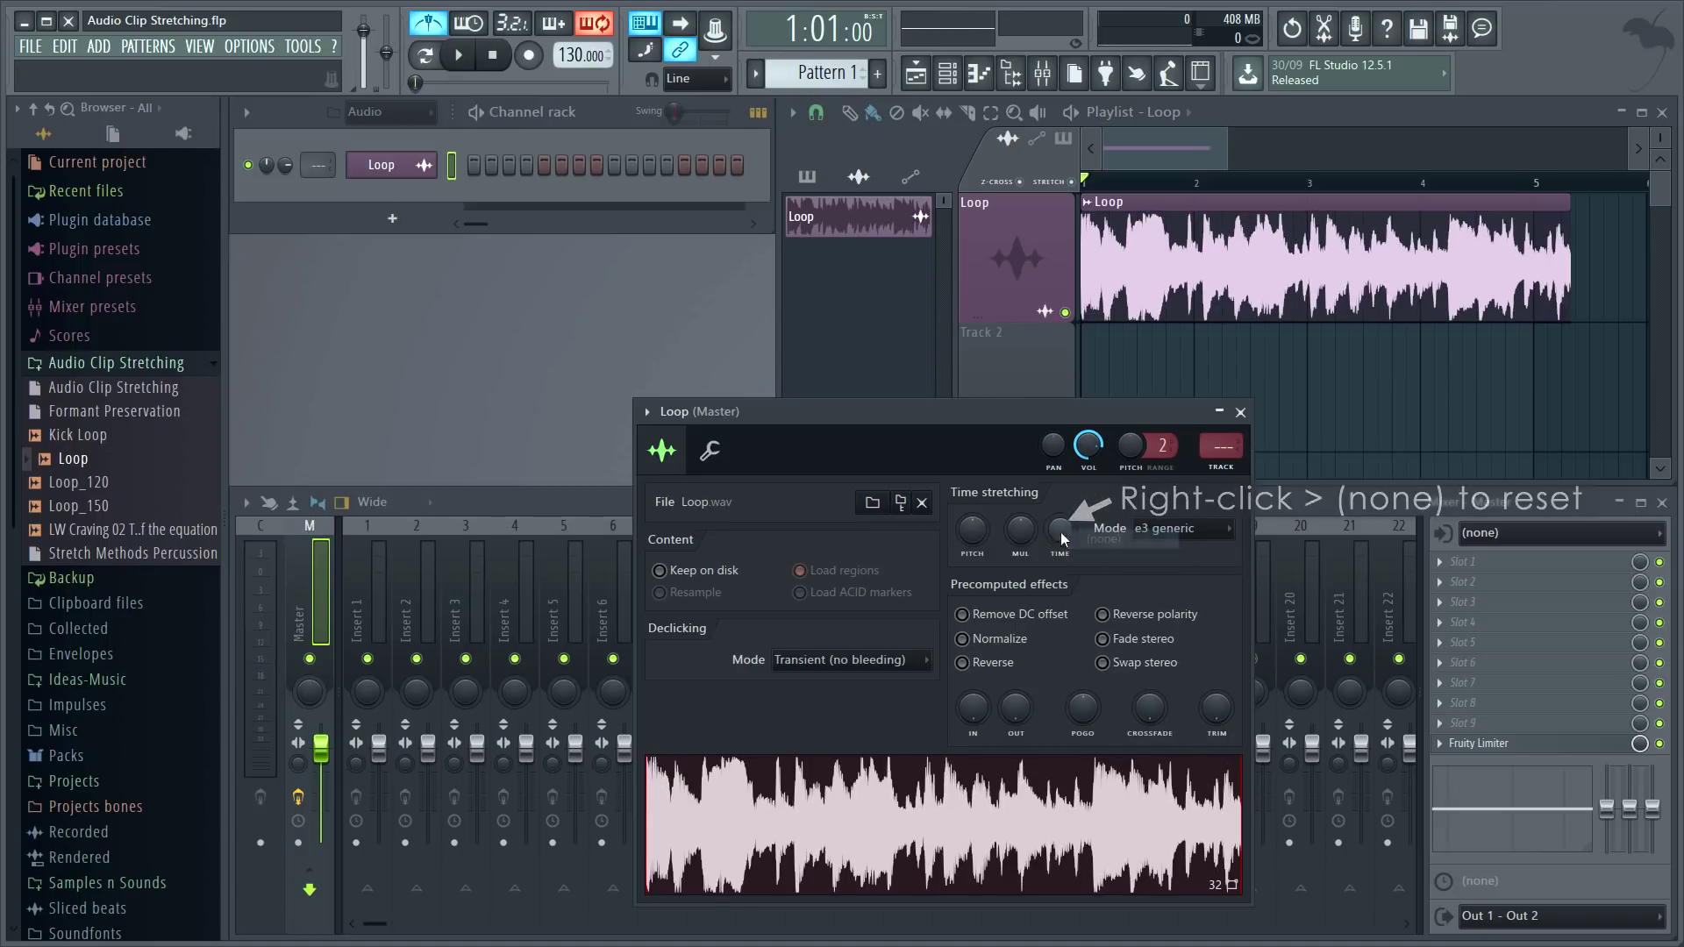
{"action": "left_click", "coordinate": [1159, 530]}
{"action": "left_click", "coordinate": [1160, 569]}
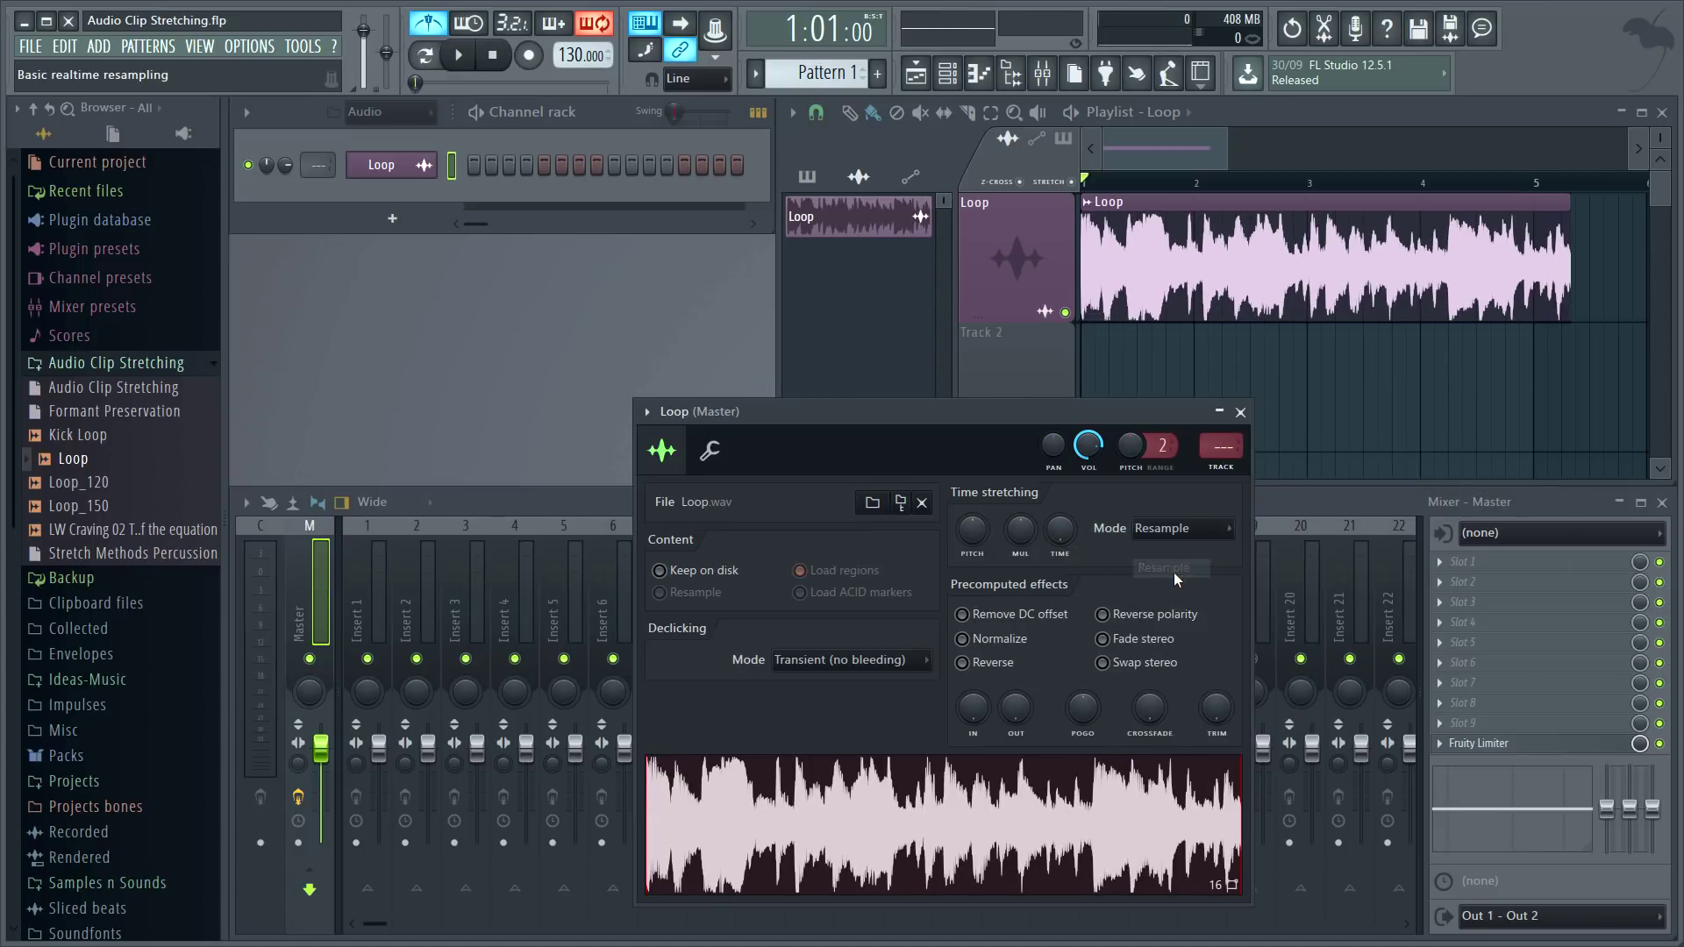
- Set the stretch TIME to 4 bars with e3 generic mode and play it back
{"action": "right_click", "coordinate": [1063, 532]}
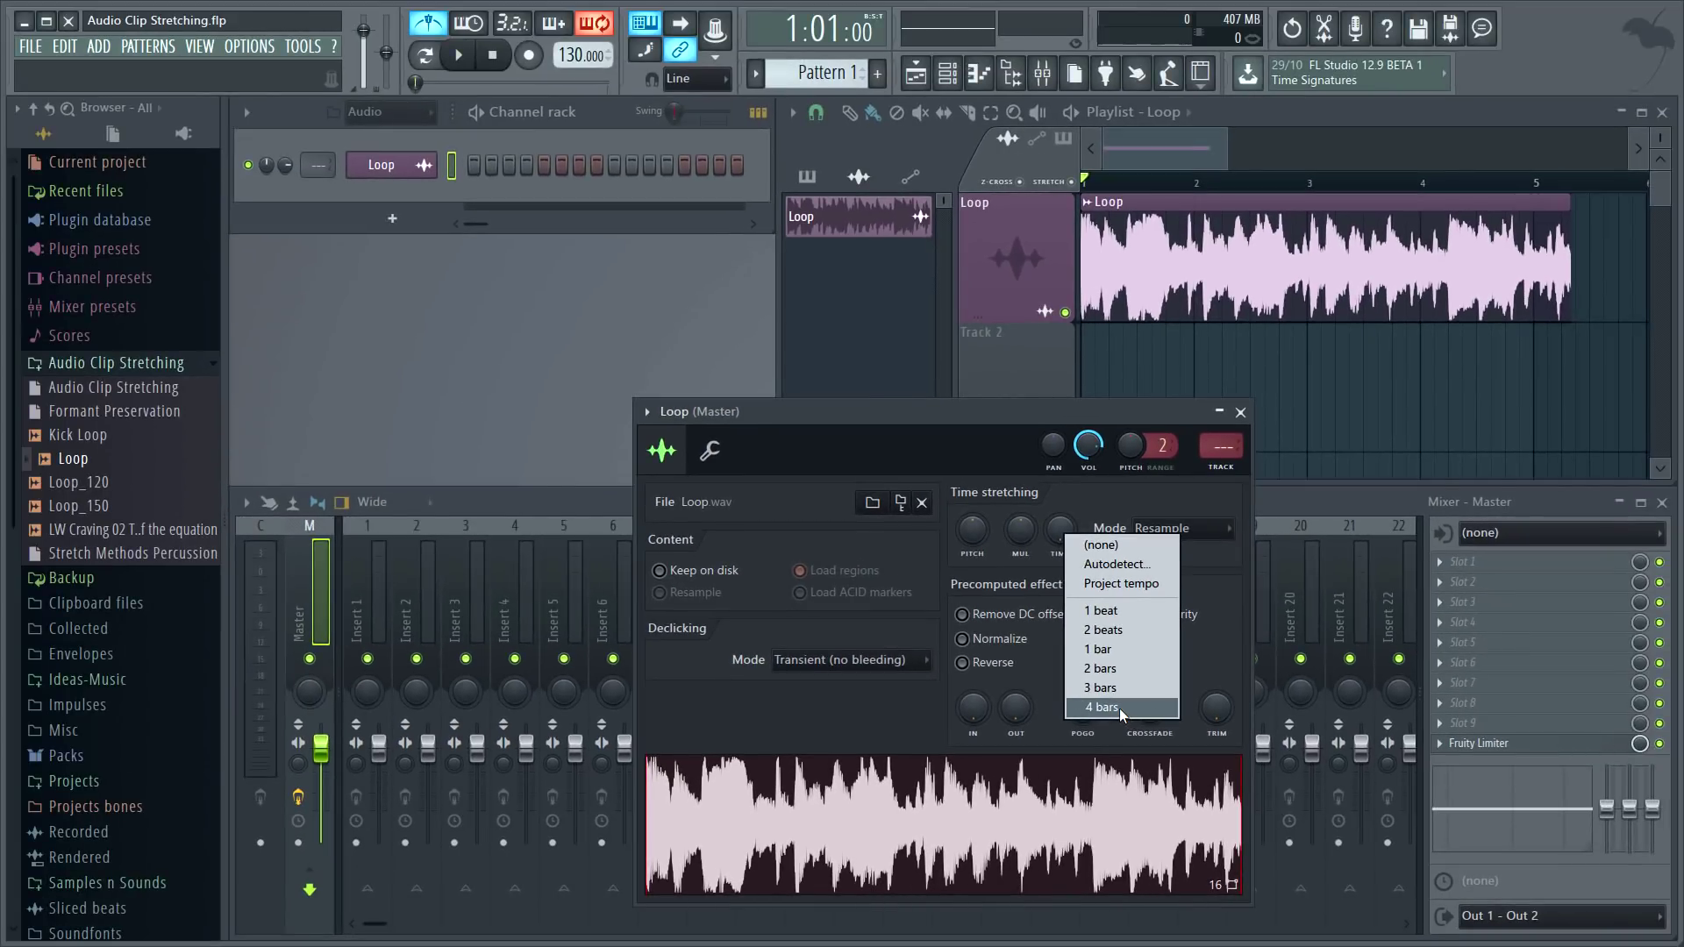
{"action": "left_click", "coordinate": [1096, 647]}
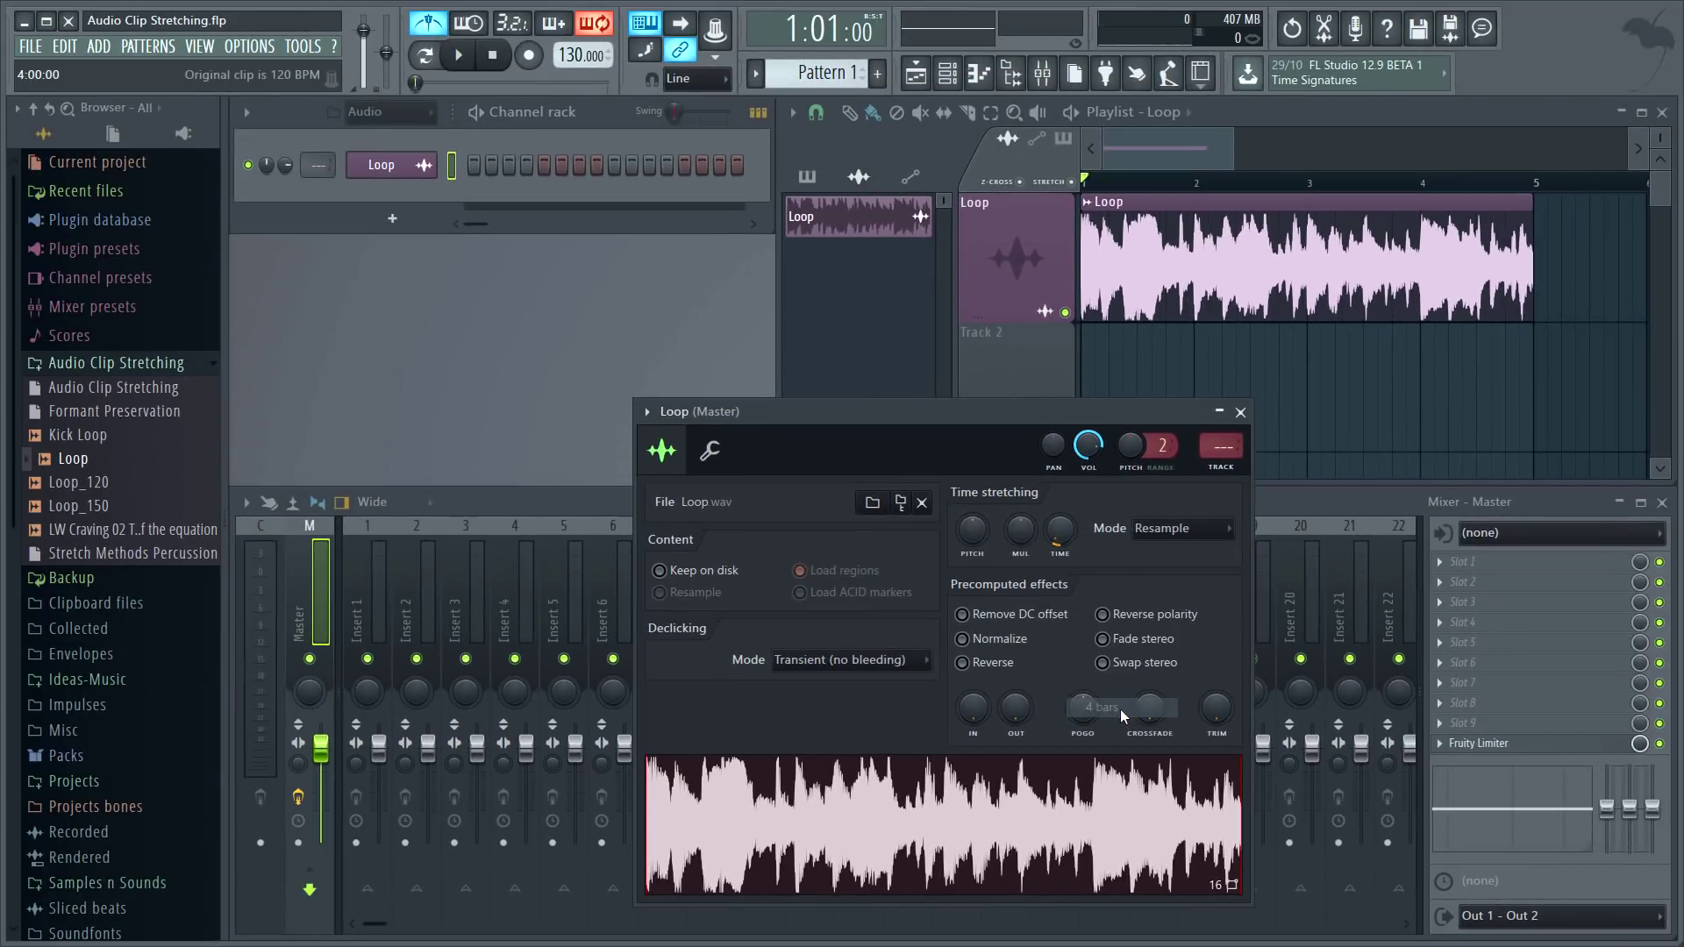
{"action": "left_click", "coordinate": [1198, 530]}
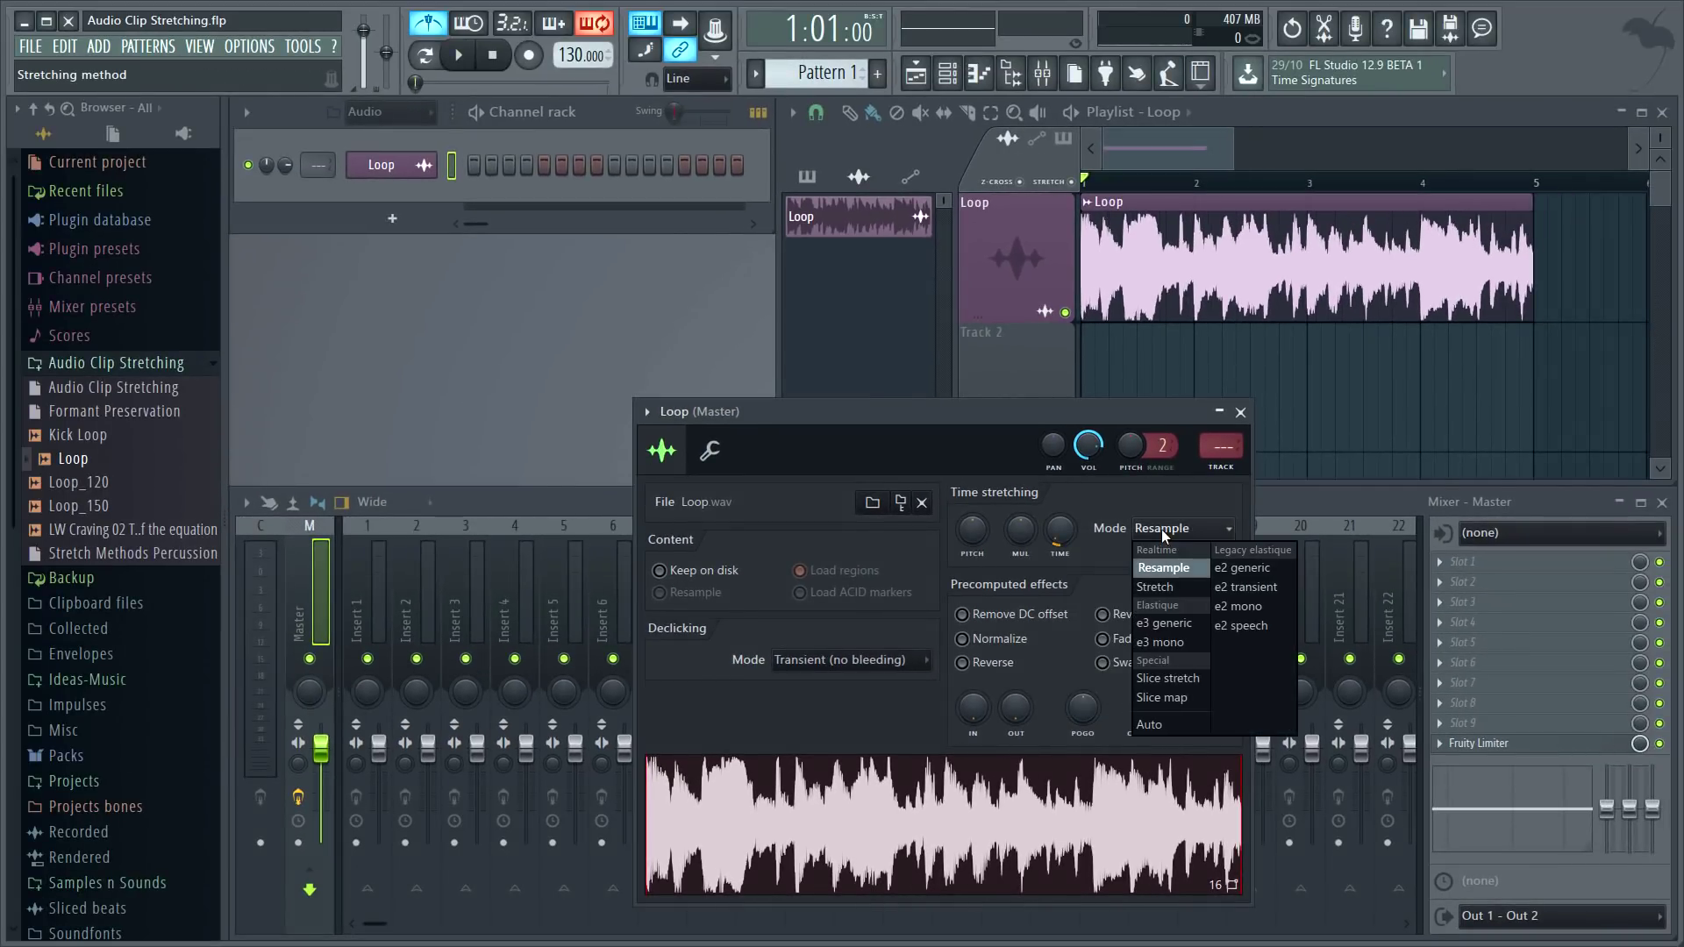
{"action": "left_click", "coordinate": [1169, 623]}
{"action": "key", "text": "space"}
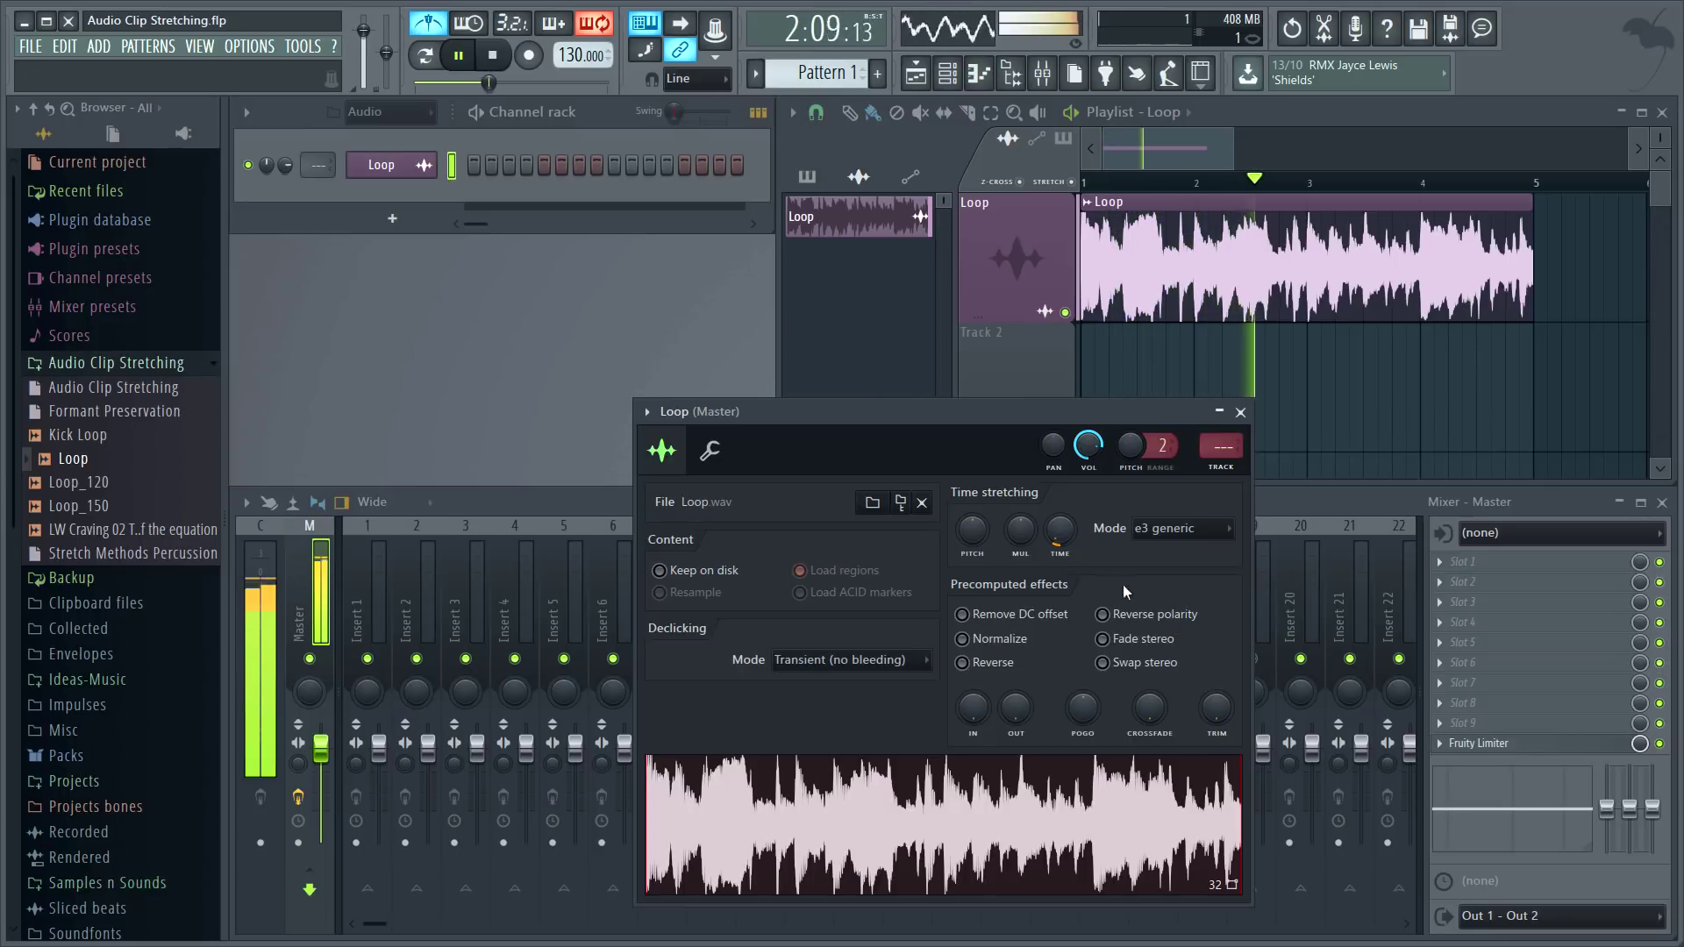
{"action": "key", "text": "space"}
- Return the Loop to Resample mode with the stretch TIME cleared to (none)
{"action": "left_click", "coordinate": [1175, 529]}
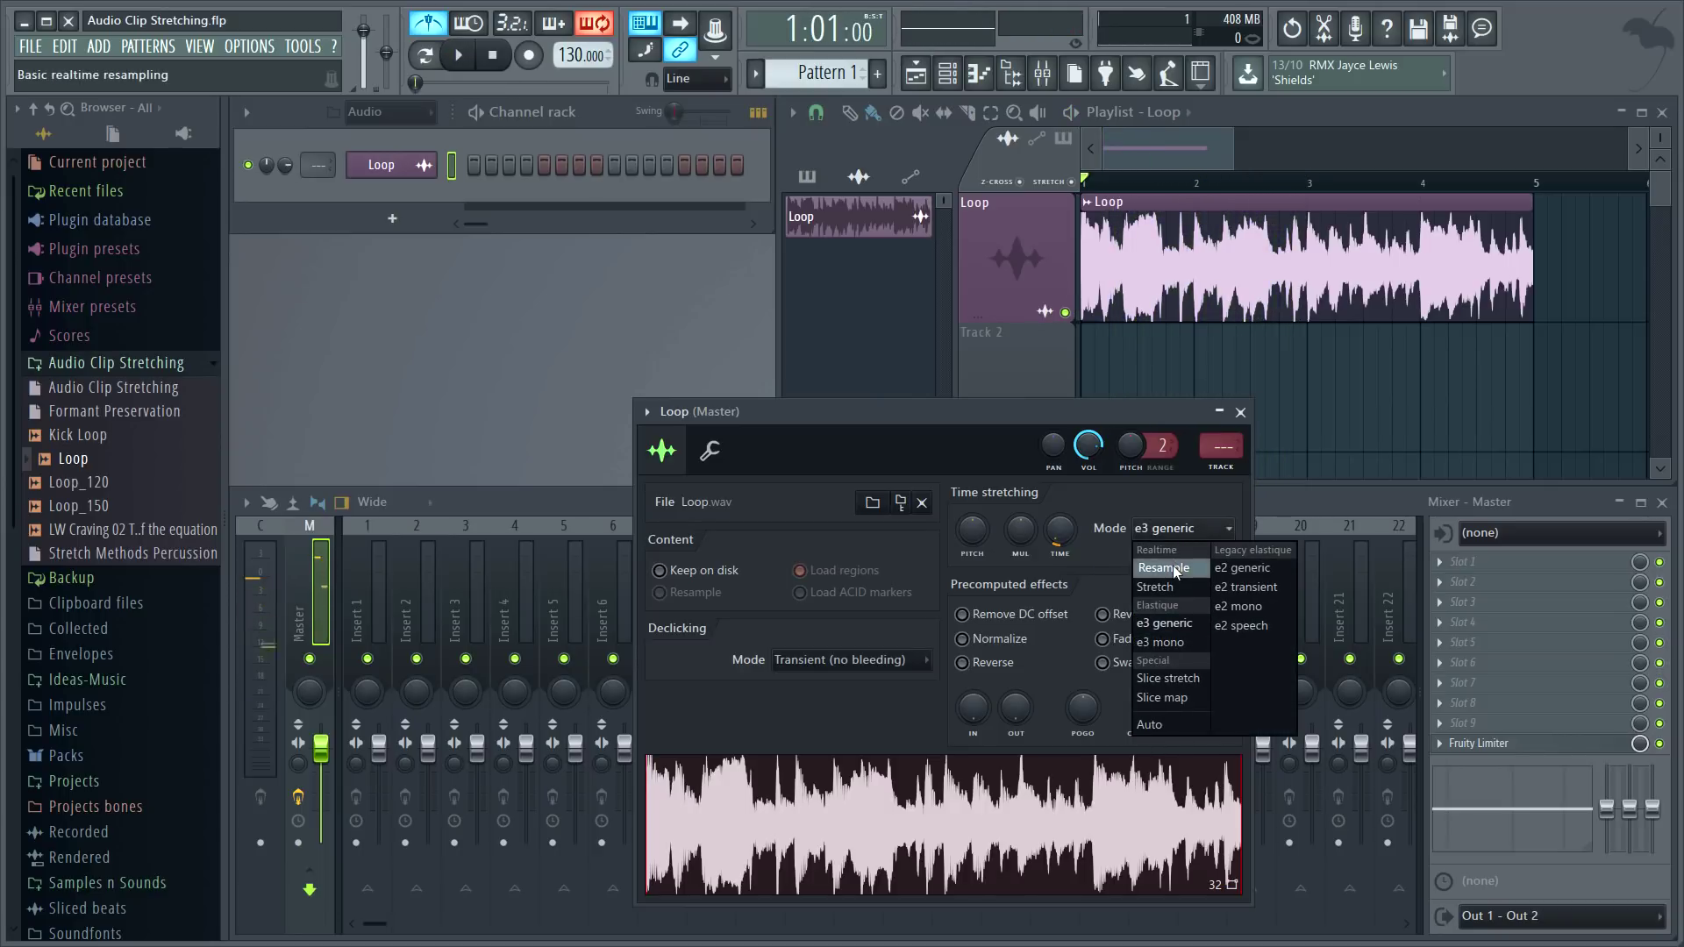
{"action": "left_click", "coordinate": [1167, 568]}
{"action": "right_click", "coordinate": [1075, 527]}
{"action": "left_click", "coordinate": [1098, 537]}
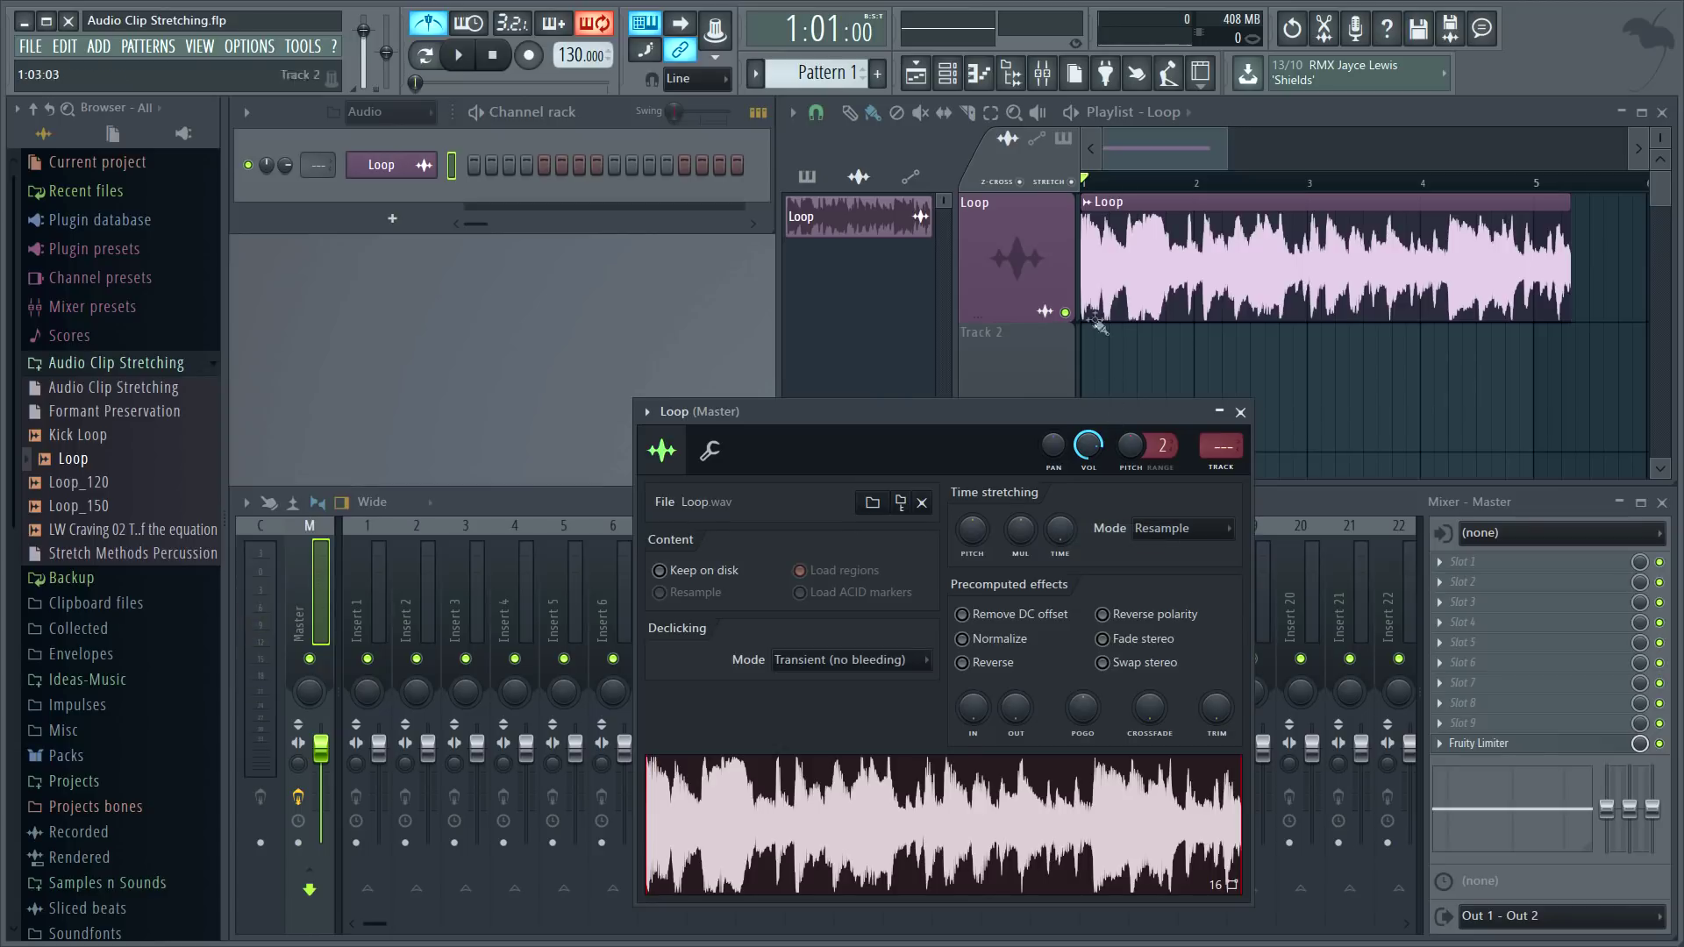
- Try Fit to tempo on the Loop clip, cancel it, and bring up the Tempo tapper
{"action": "left_click", "coordinate": [1091, 205]}
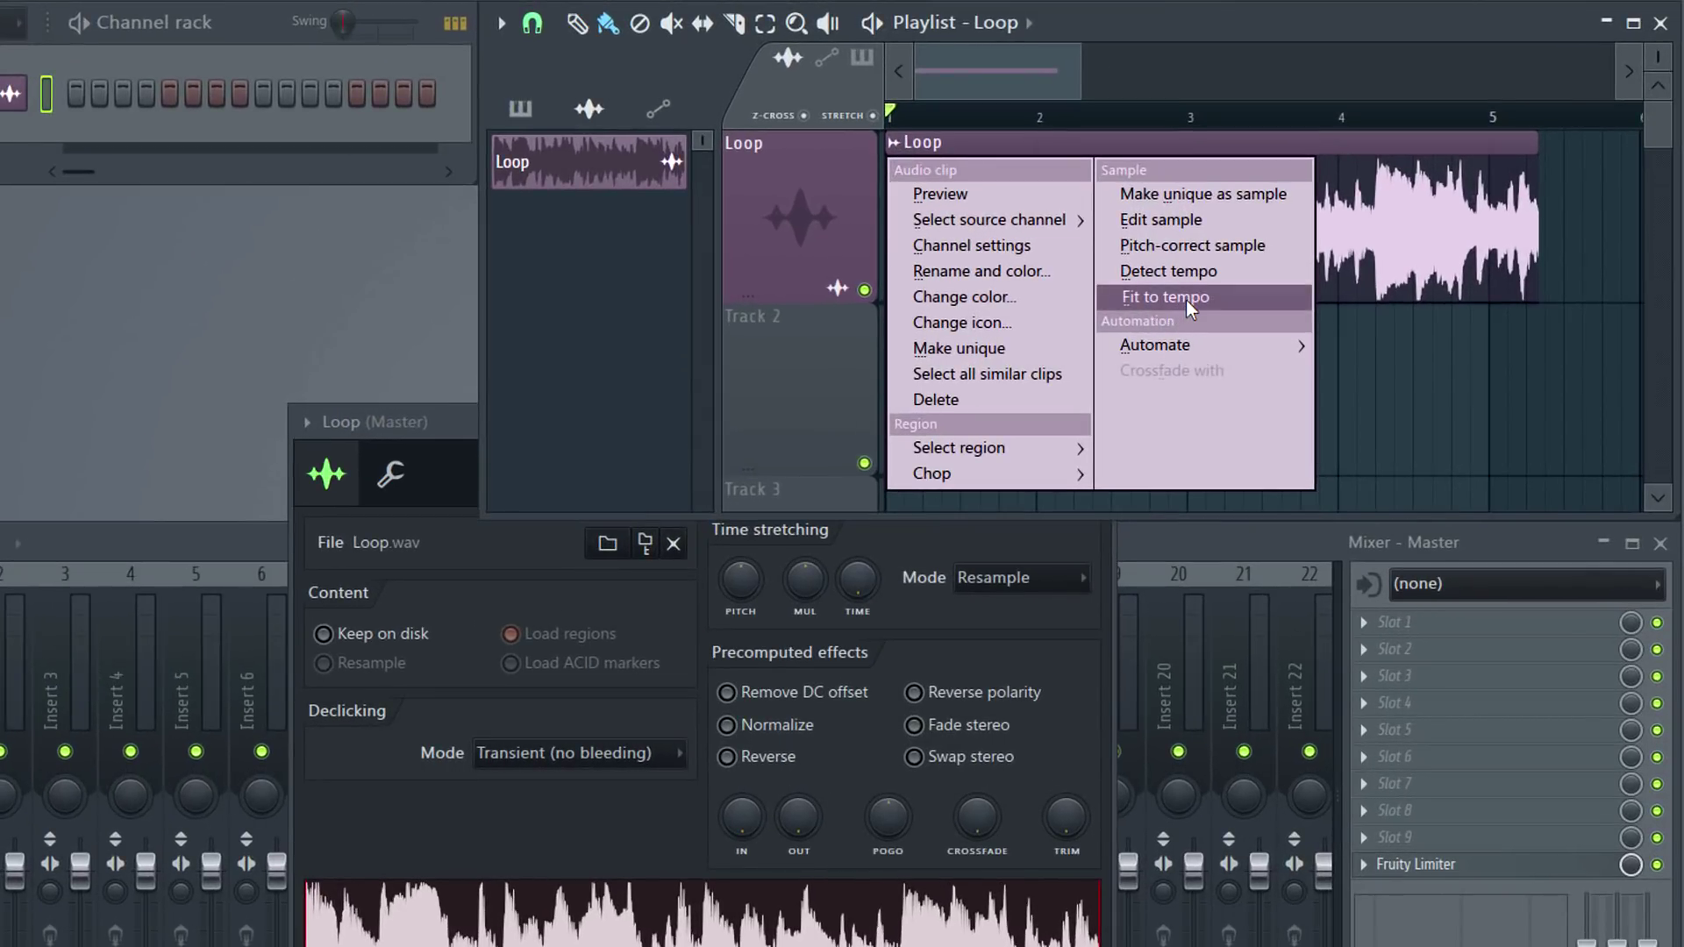
{"action": "left_click", "coordinate": [1185, 300]}
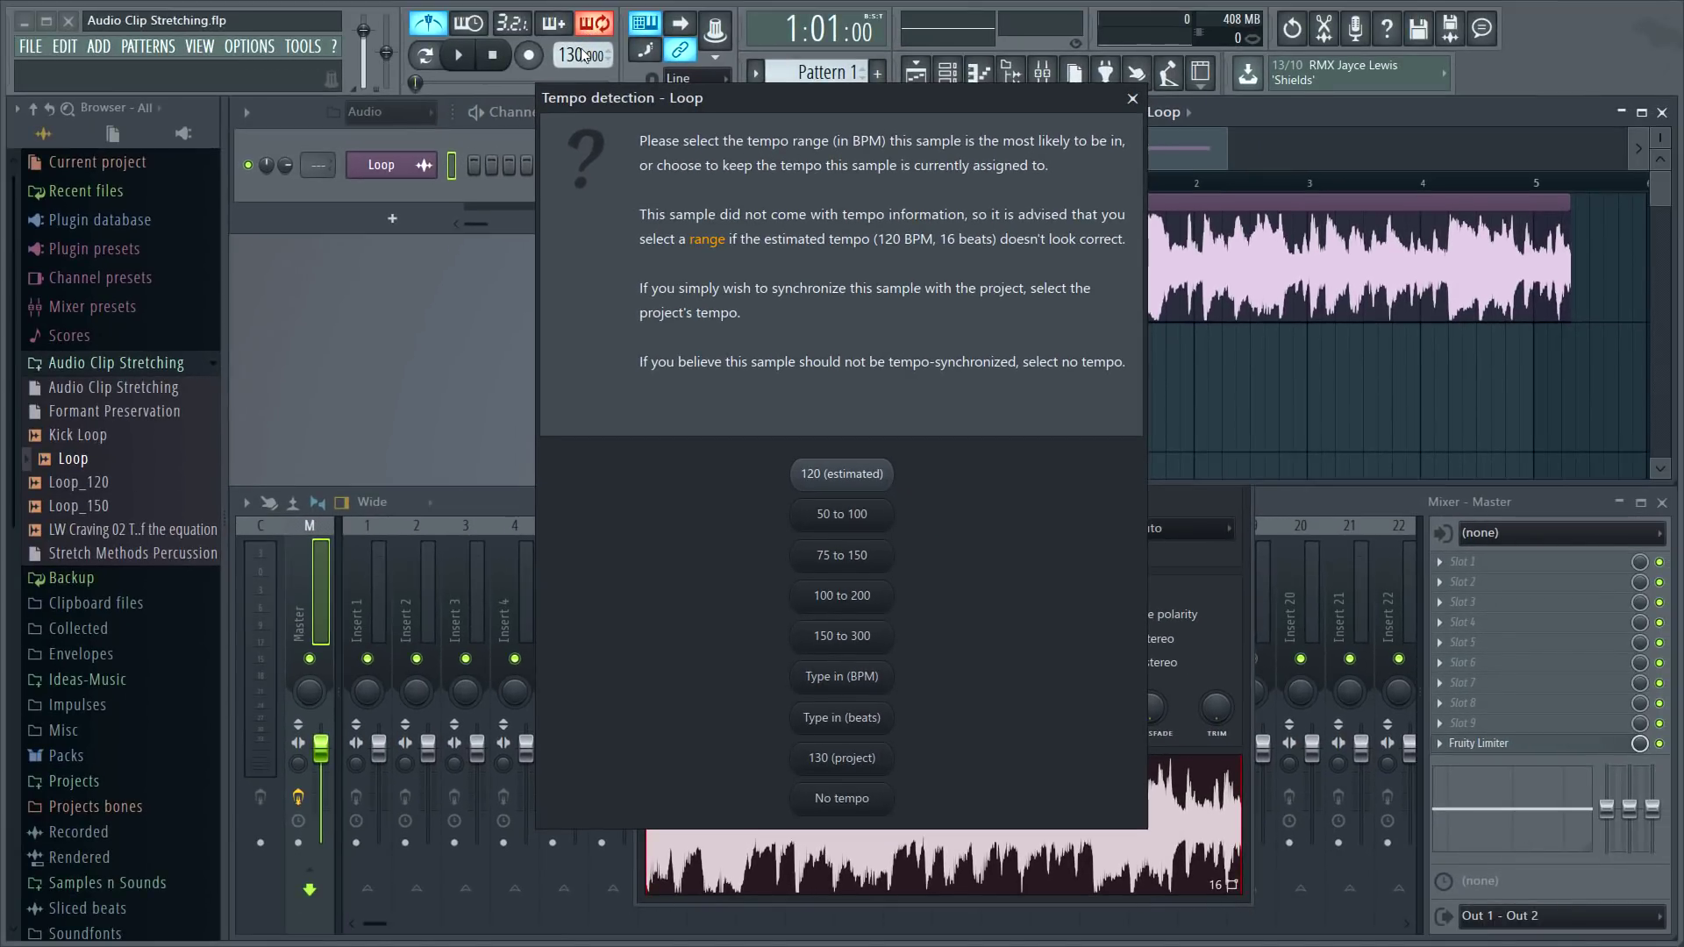
{"action": "key", "text": "Escape"}
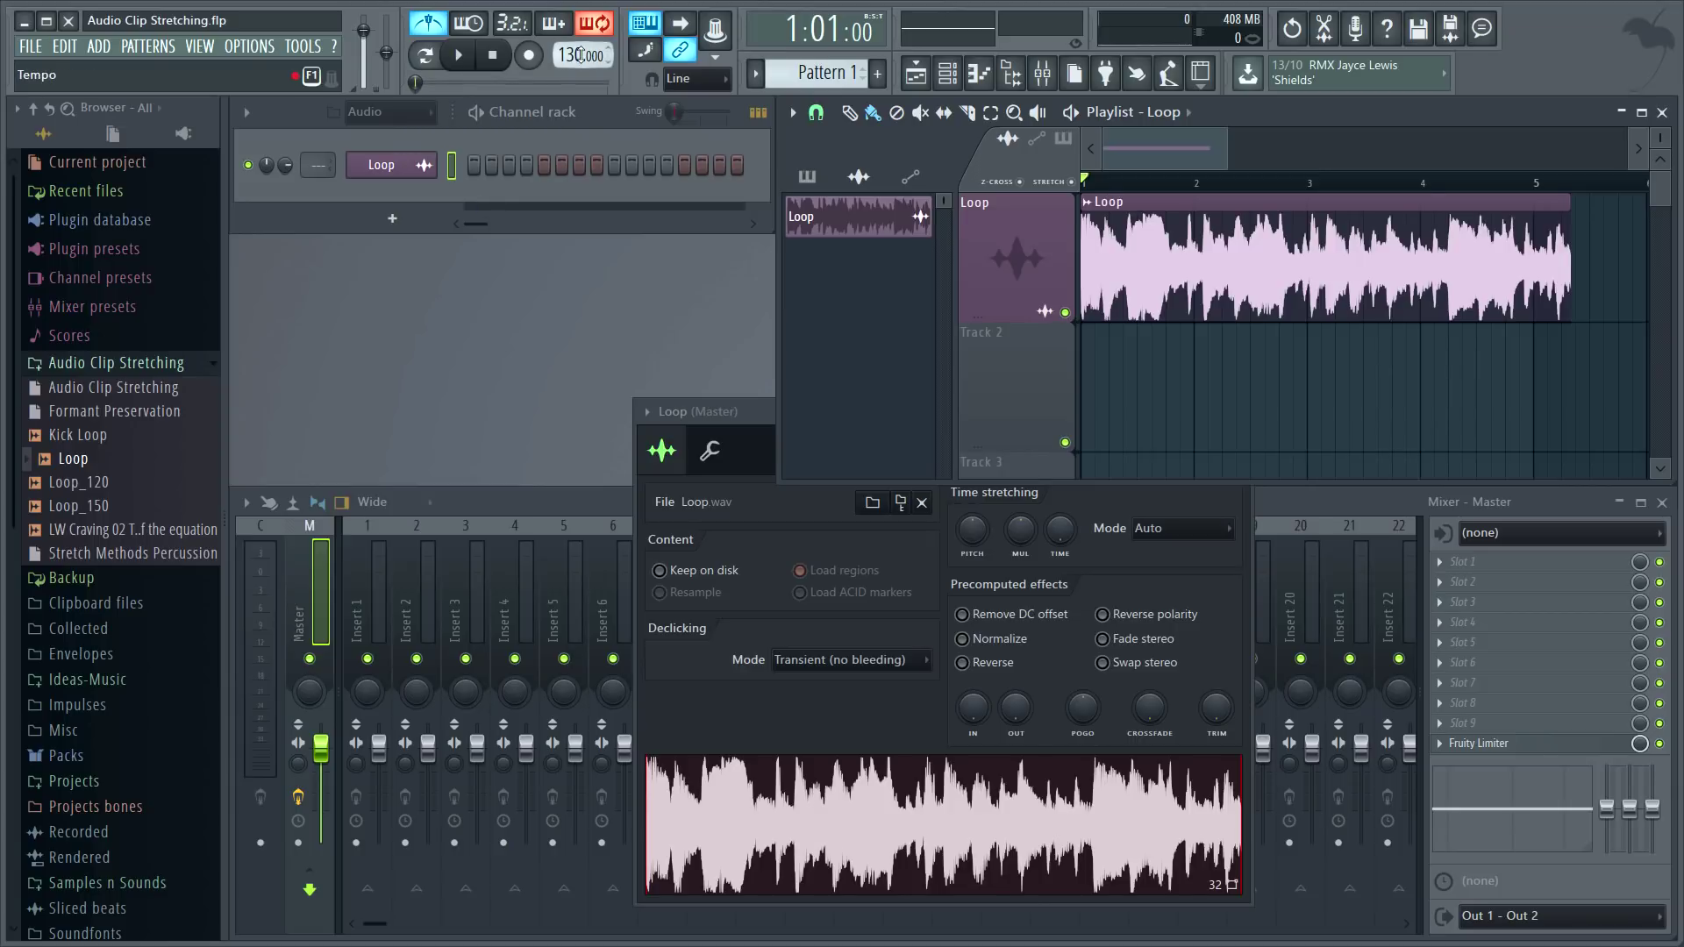
{"action": "right_click", "coordinate": [580, 54]}
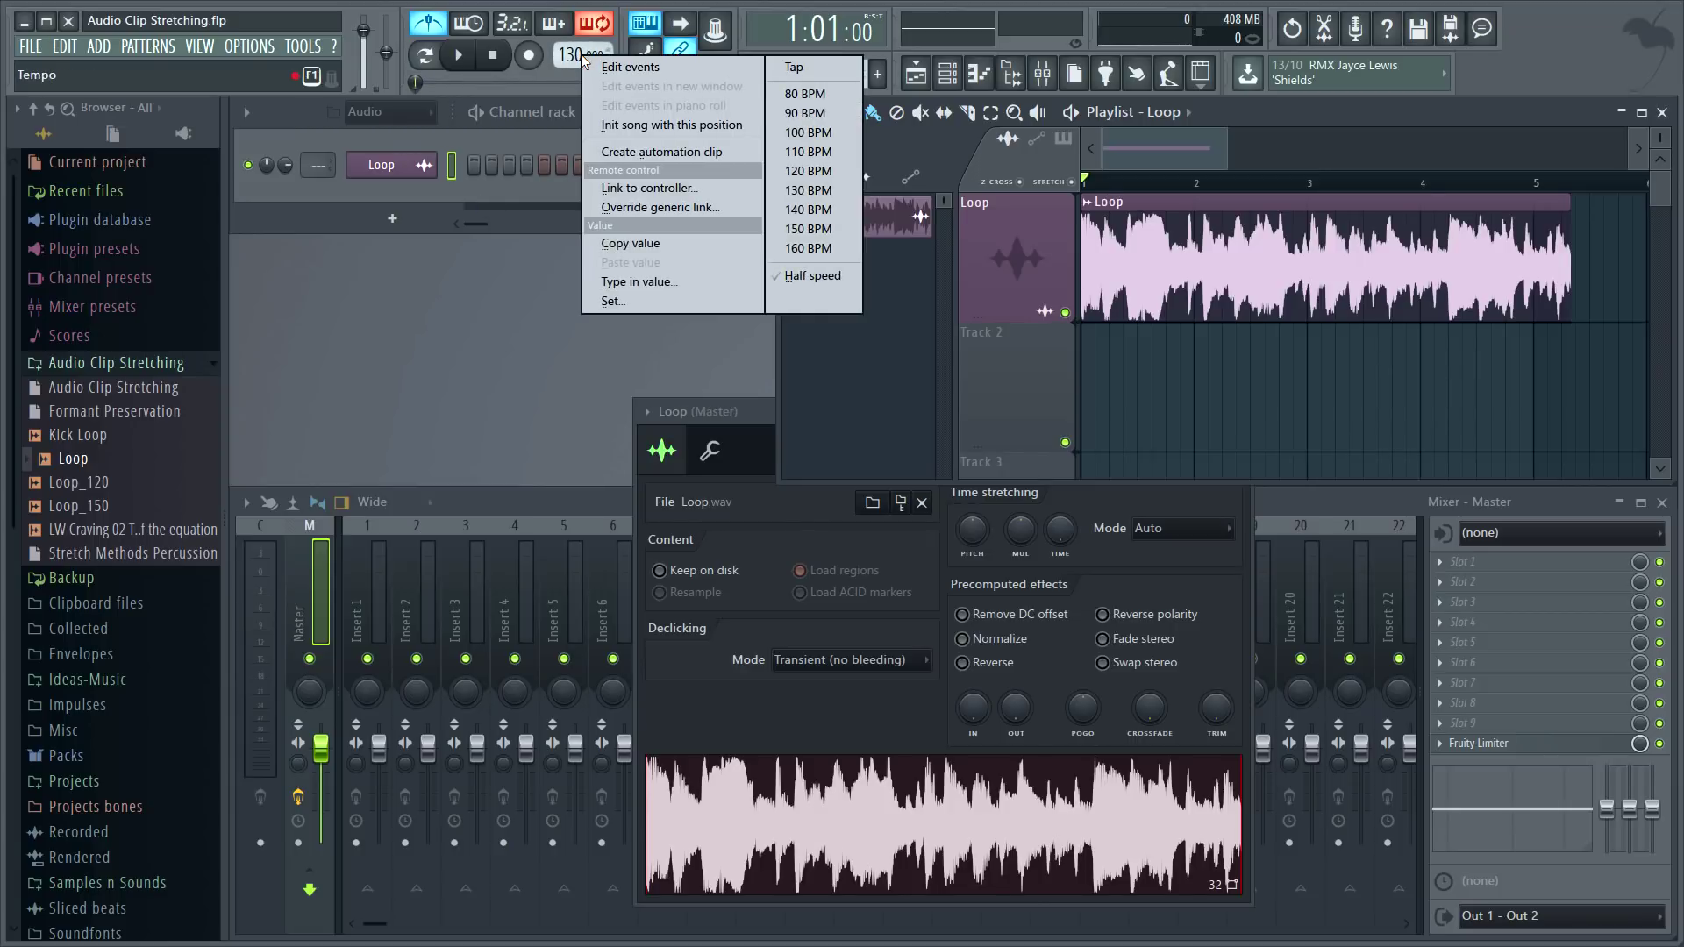
{"action": "left_click", "coordinate": [795, 70]}
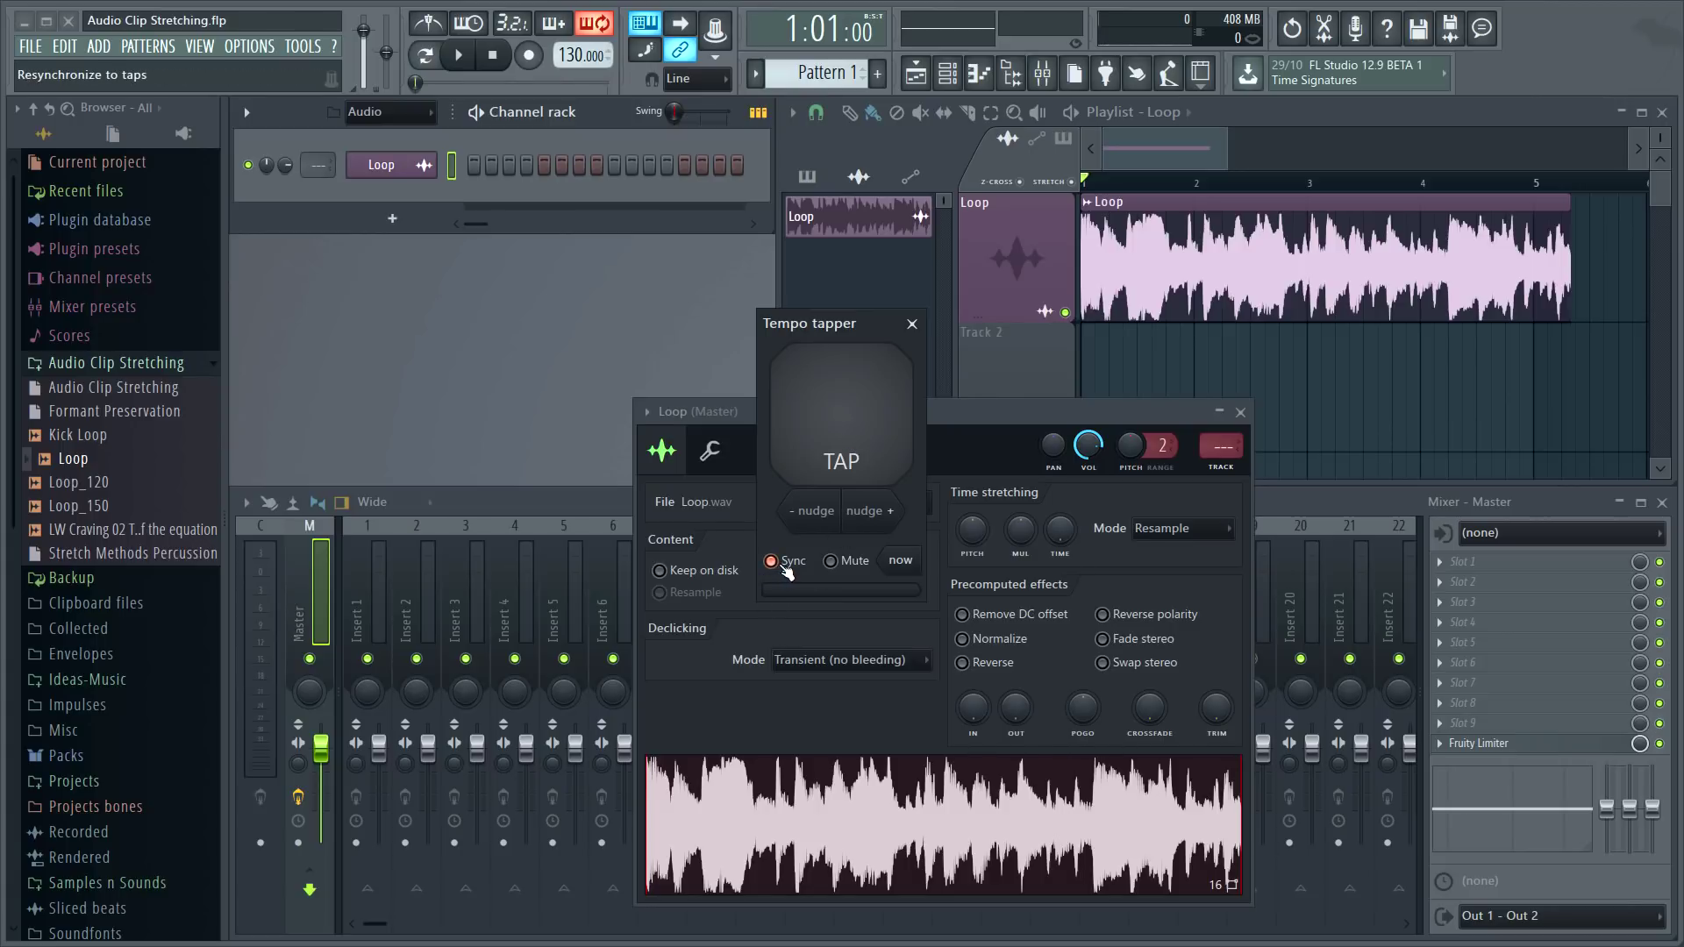
- Tap the Tempo tapper pad along with the loop until it settles on 120 BPM
{"action": "left_click", "coordinate": [848, 405]}
{"action": "left_click", "coordinate": [849, 407]}
{"action": "left_click", "coordinate": [849, 410]}
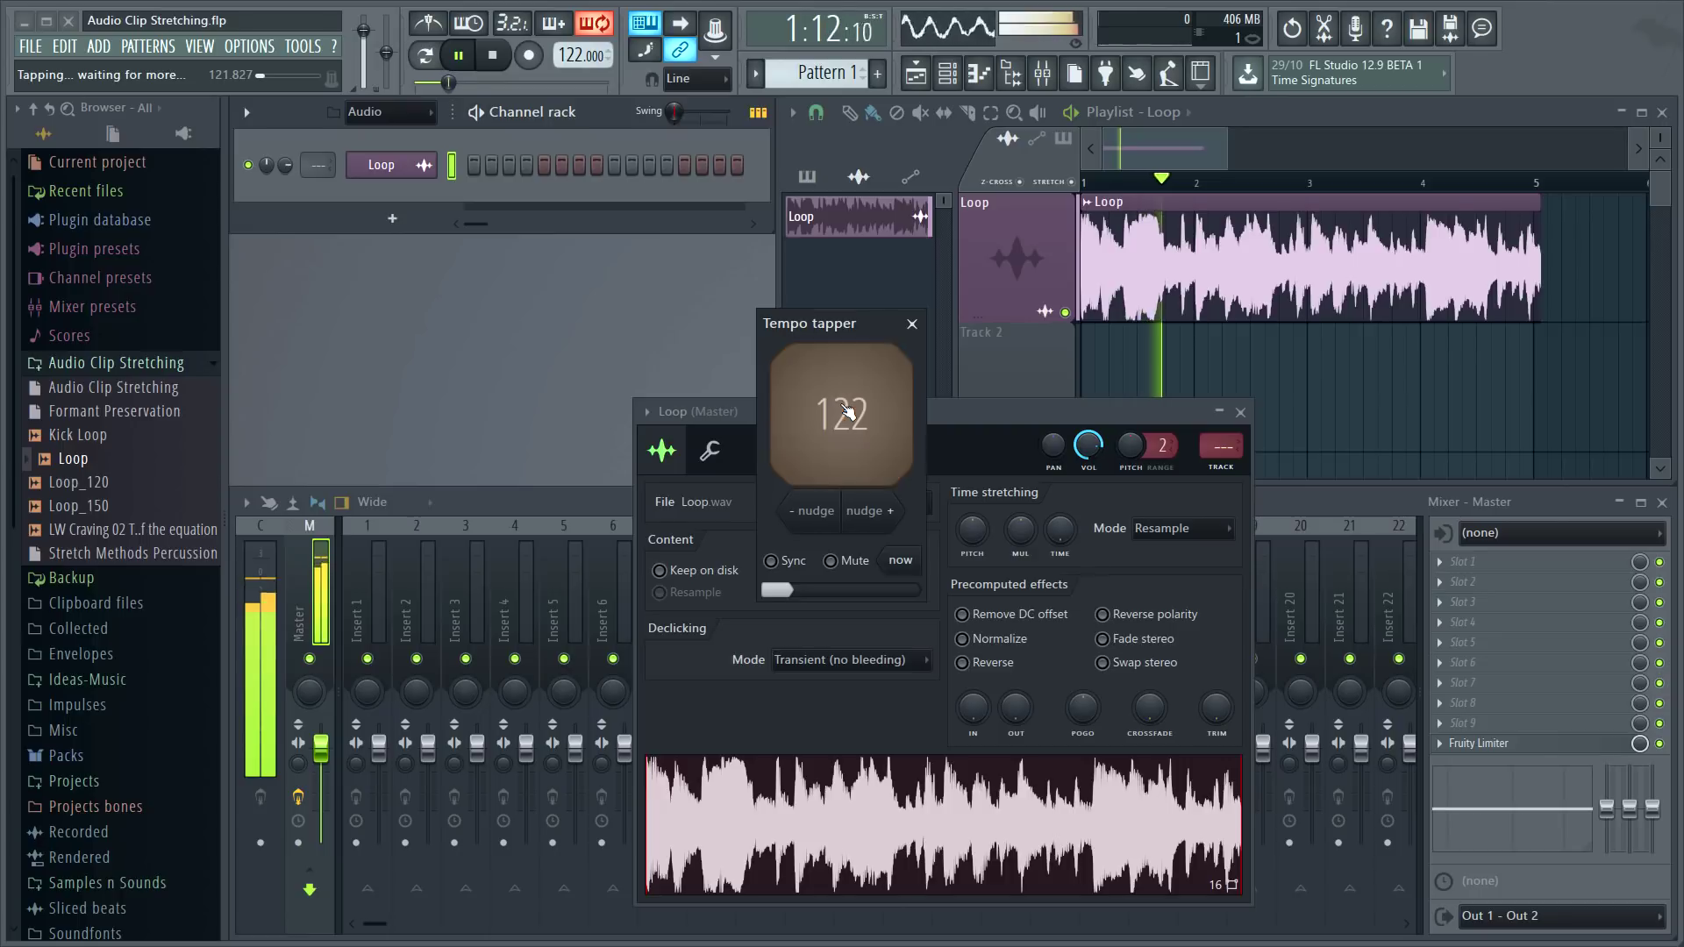
{"action": "left_click", "coordinate": [850, 413]}
{"action": "left_click", "coordinate": [850, 412]}
{"action": "left_click", "coordinate": [851, 413]}
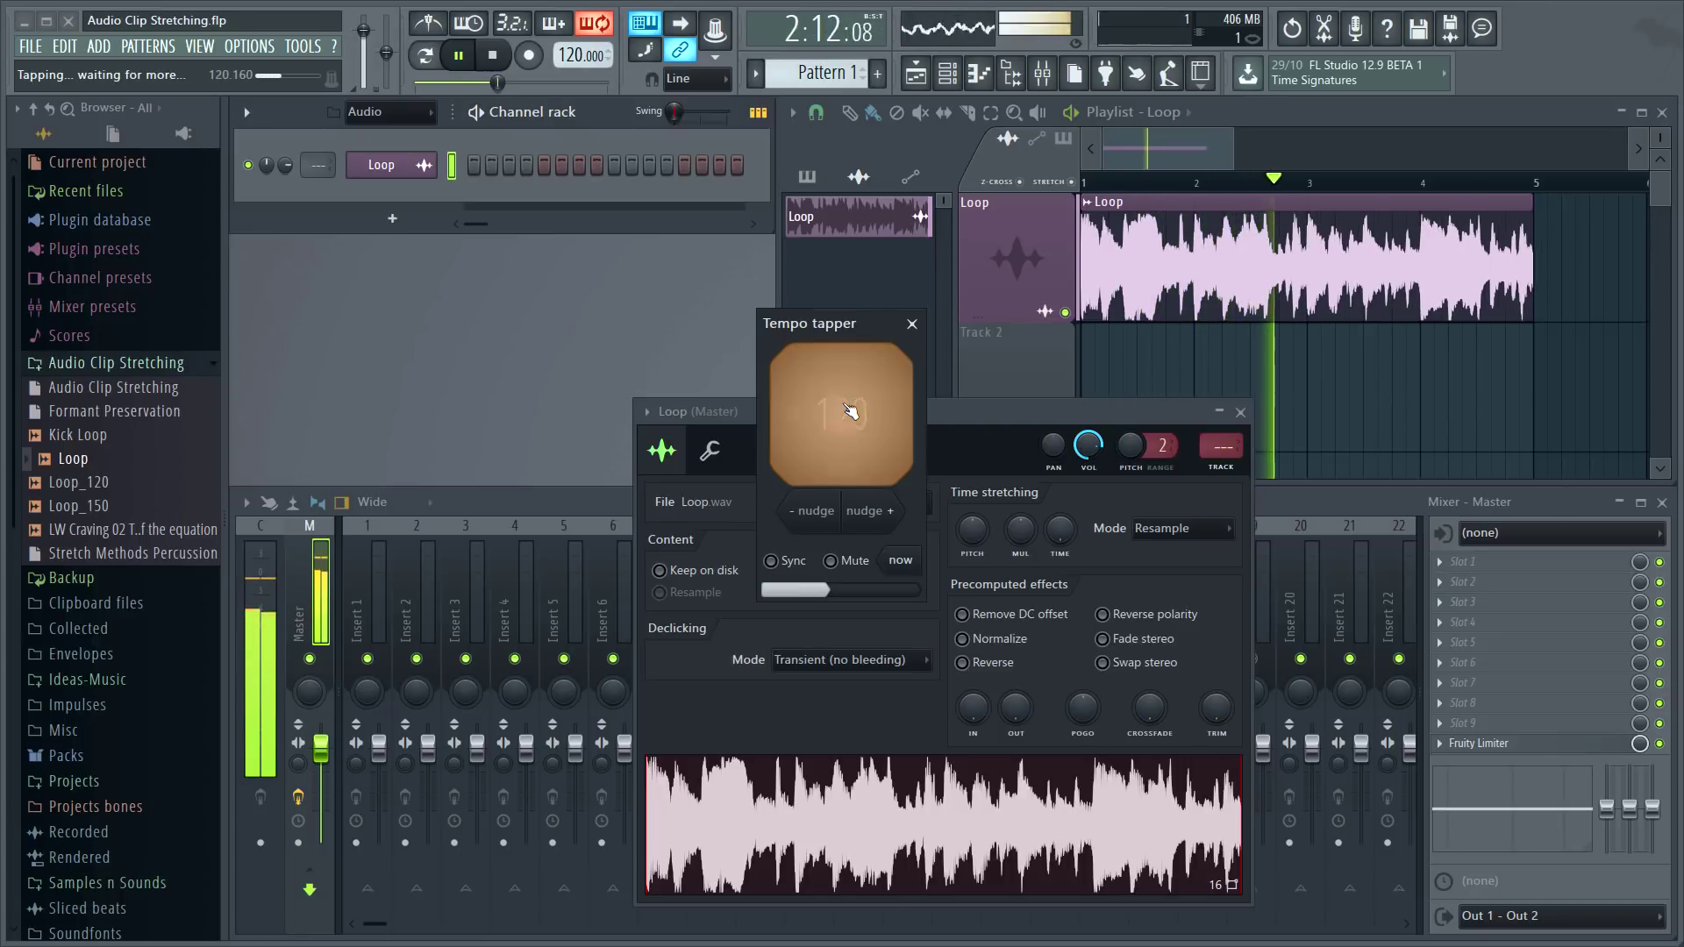
{"action": "left_click", "coordinate": [852, 412]}
{"action": "left_click", "coordinate": [853, 412]}
{"action": "left_click", "coordinate": [854, 411]}
{"action": "left_click", "coordinate": [855, 409]}
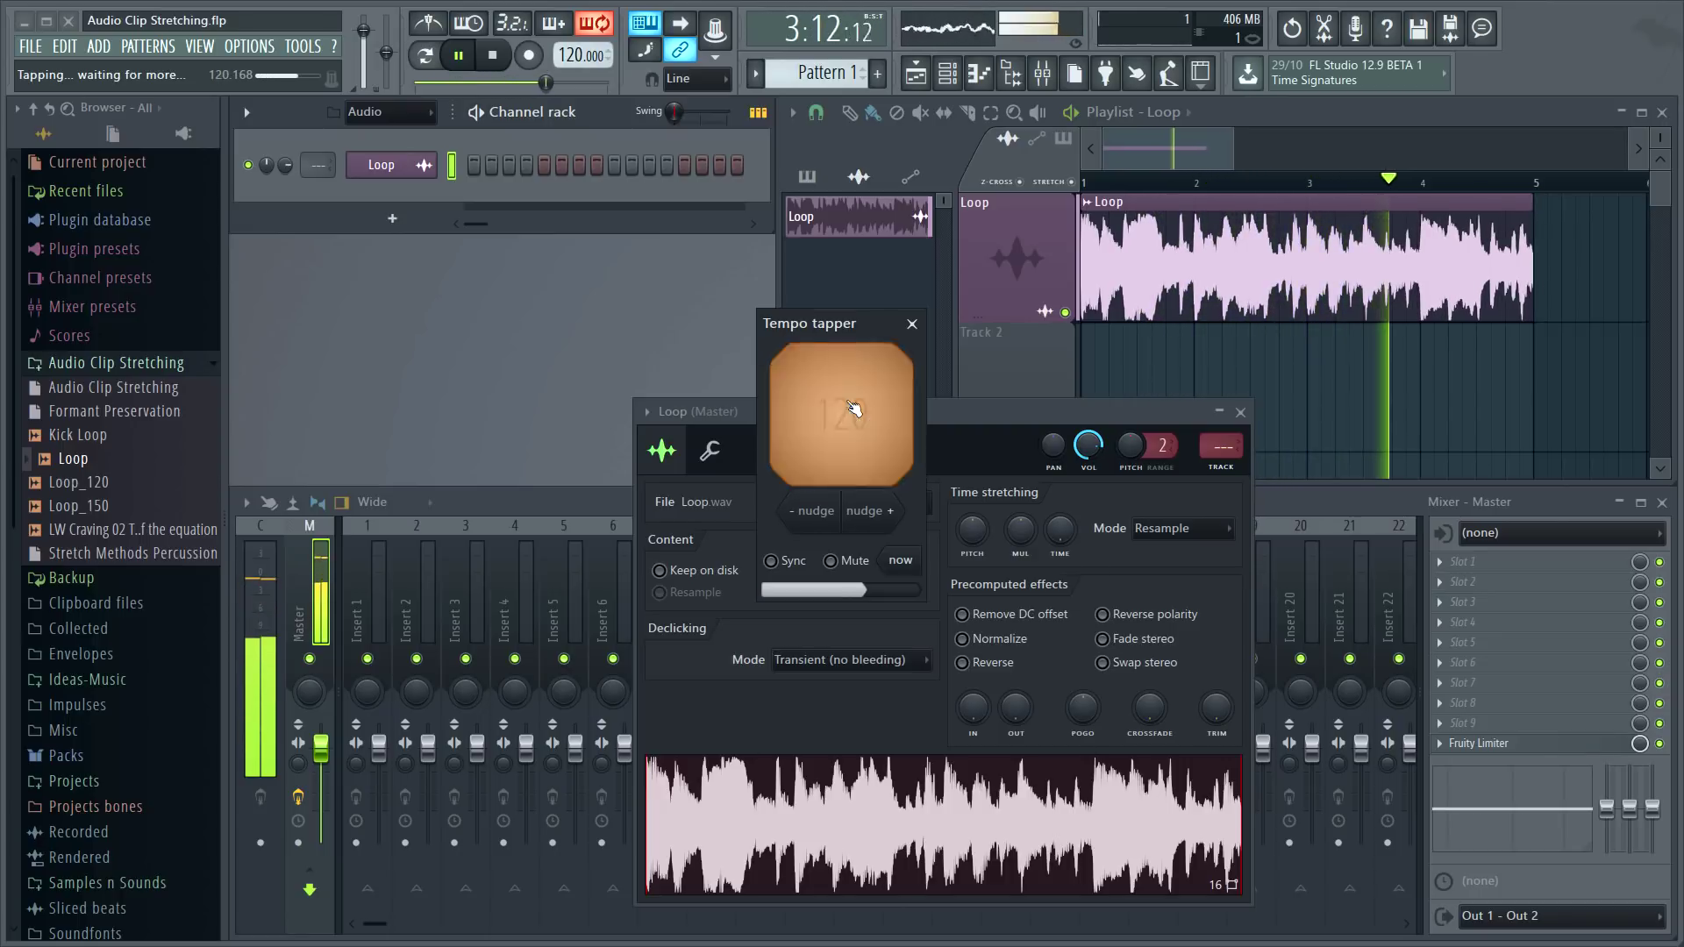
{"action": "left_click", "coordinate": [856, 410]}
{"action": "left_click", "coordinate": [857, 410]}
{"action": "left_click", "coordinate": [857, 408]}
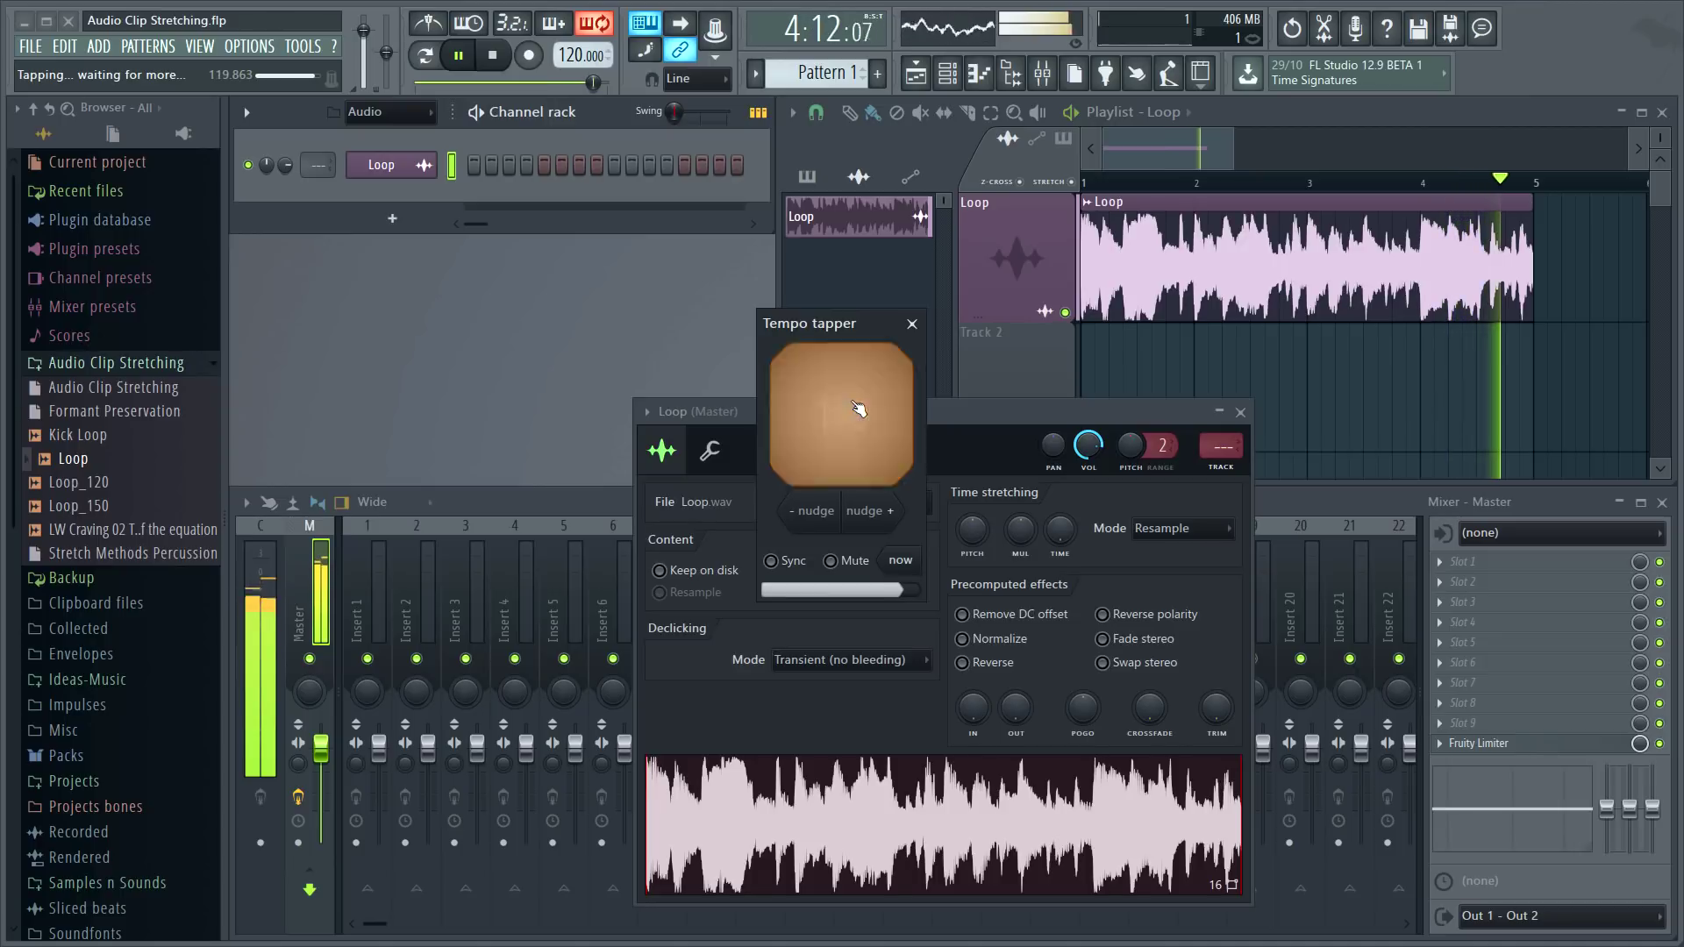
{"action": "left_click", "coordinate": [860, 409]}
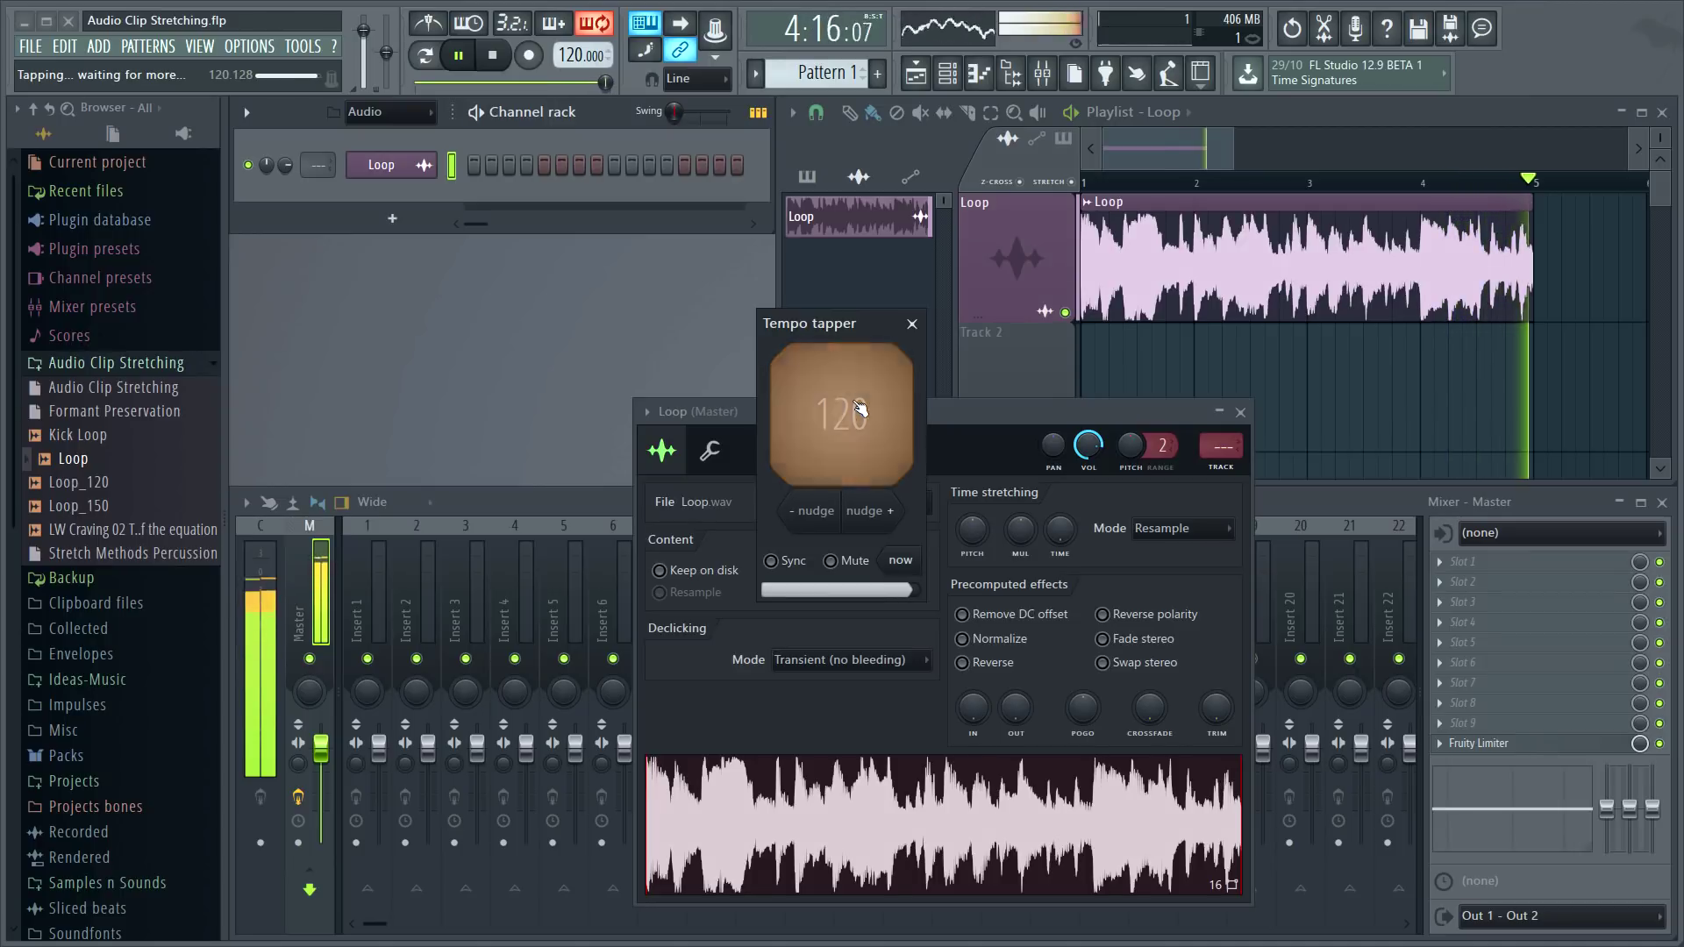
- Close the Tempo tapper and restart playback of the song
{"action": "key", "text": "space"}
{"action": "left_click", "coordinate": [912, 324]}
{"action": "key", "text": "space"}
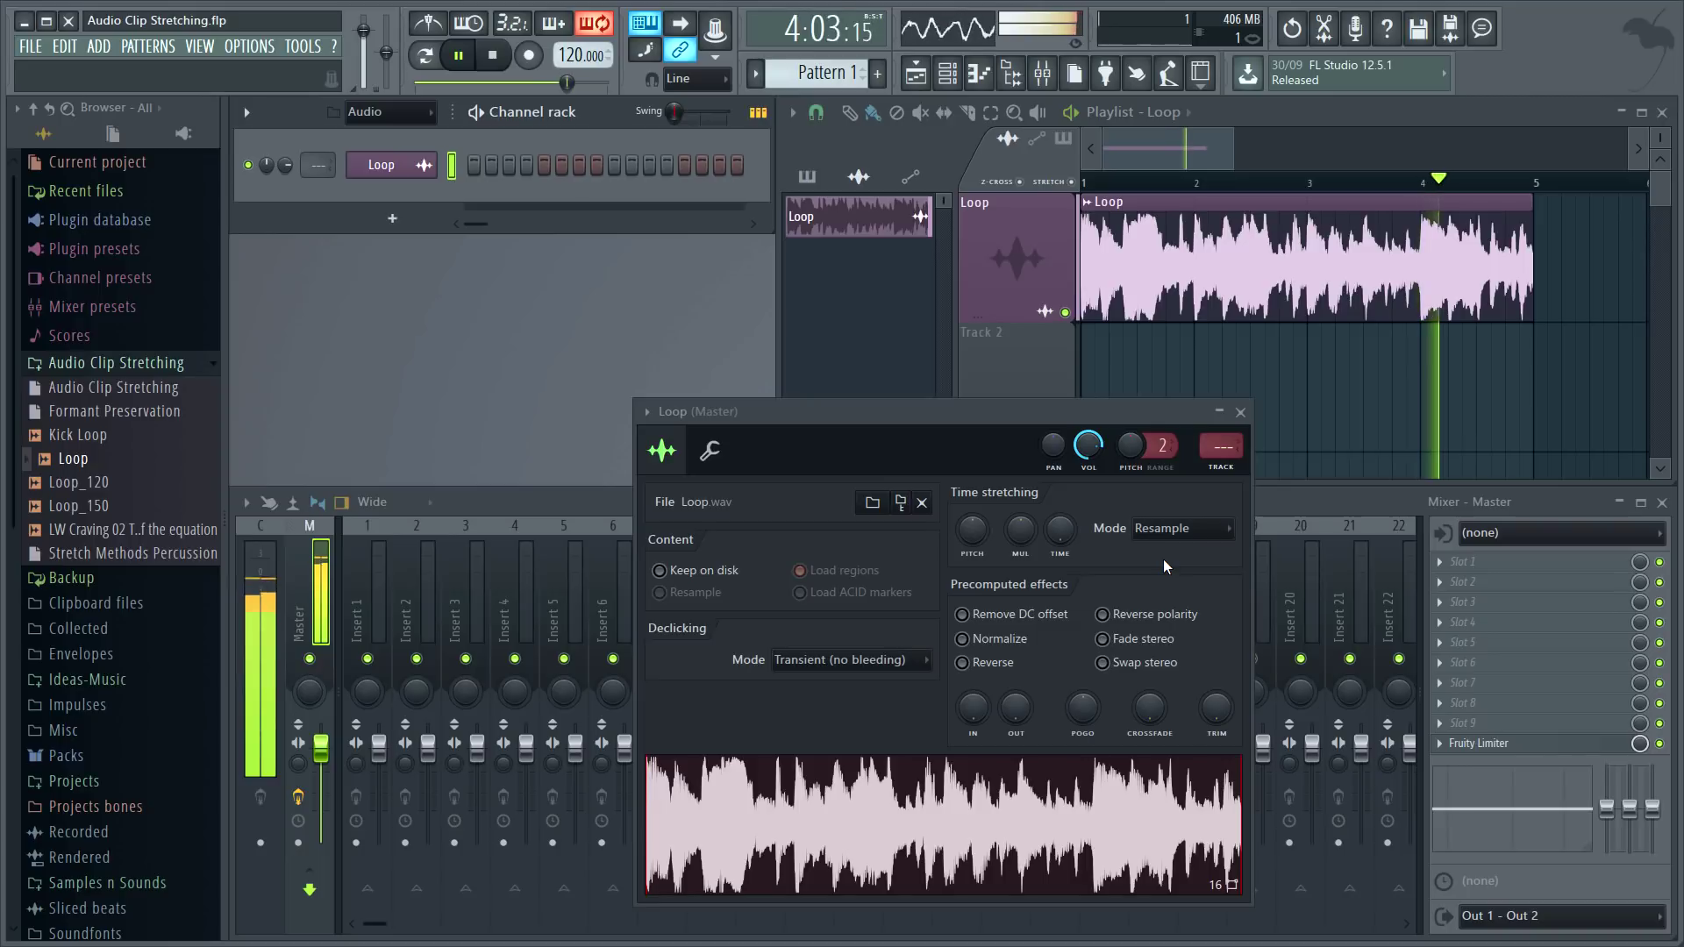
- Raise the tempo to 130 and fit the Loop clip using the 75 to 150 BPM range
{"action": "key", "text": "space"}
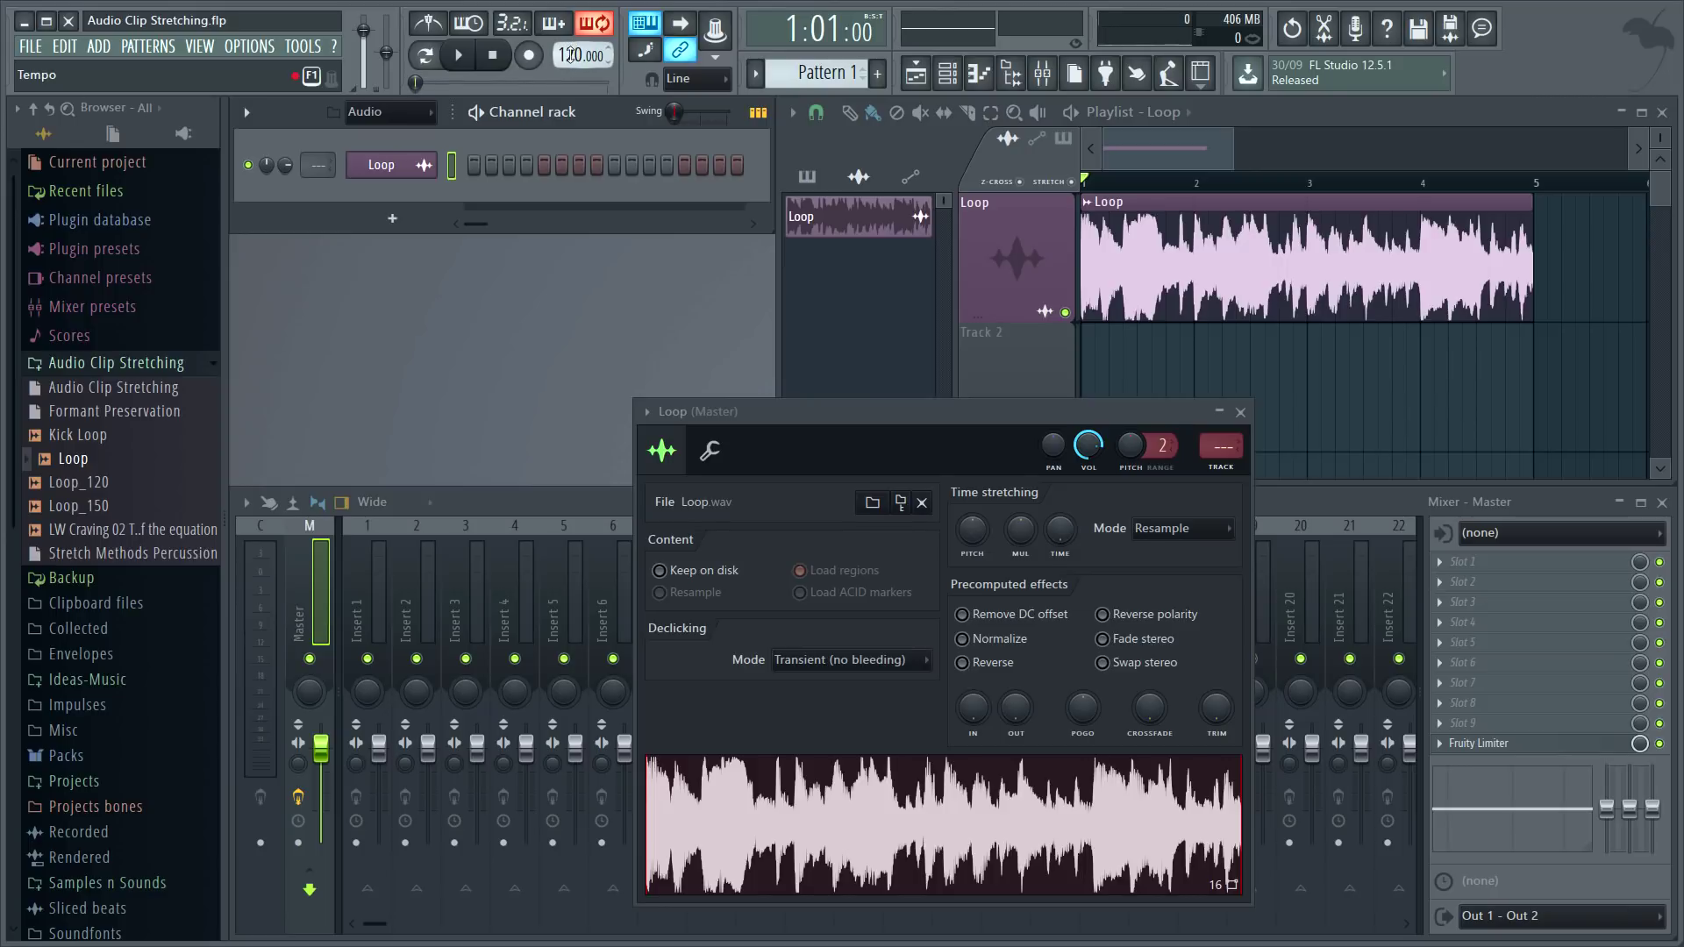
{"action": "scroll", "coordinate": [571, 55], "scroll_direction": "up", "scroll_amount": 10}
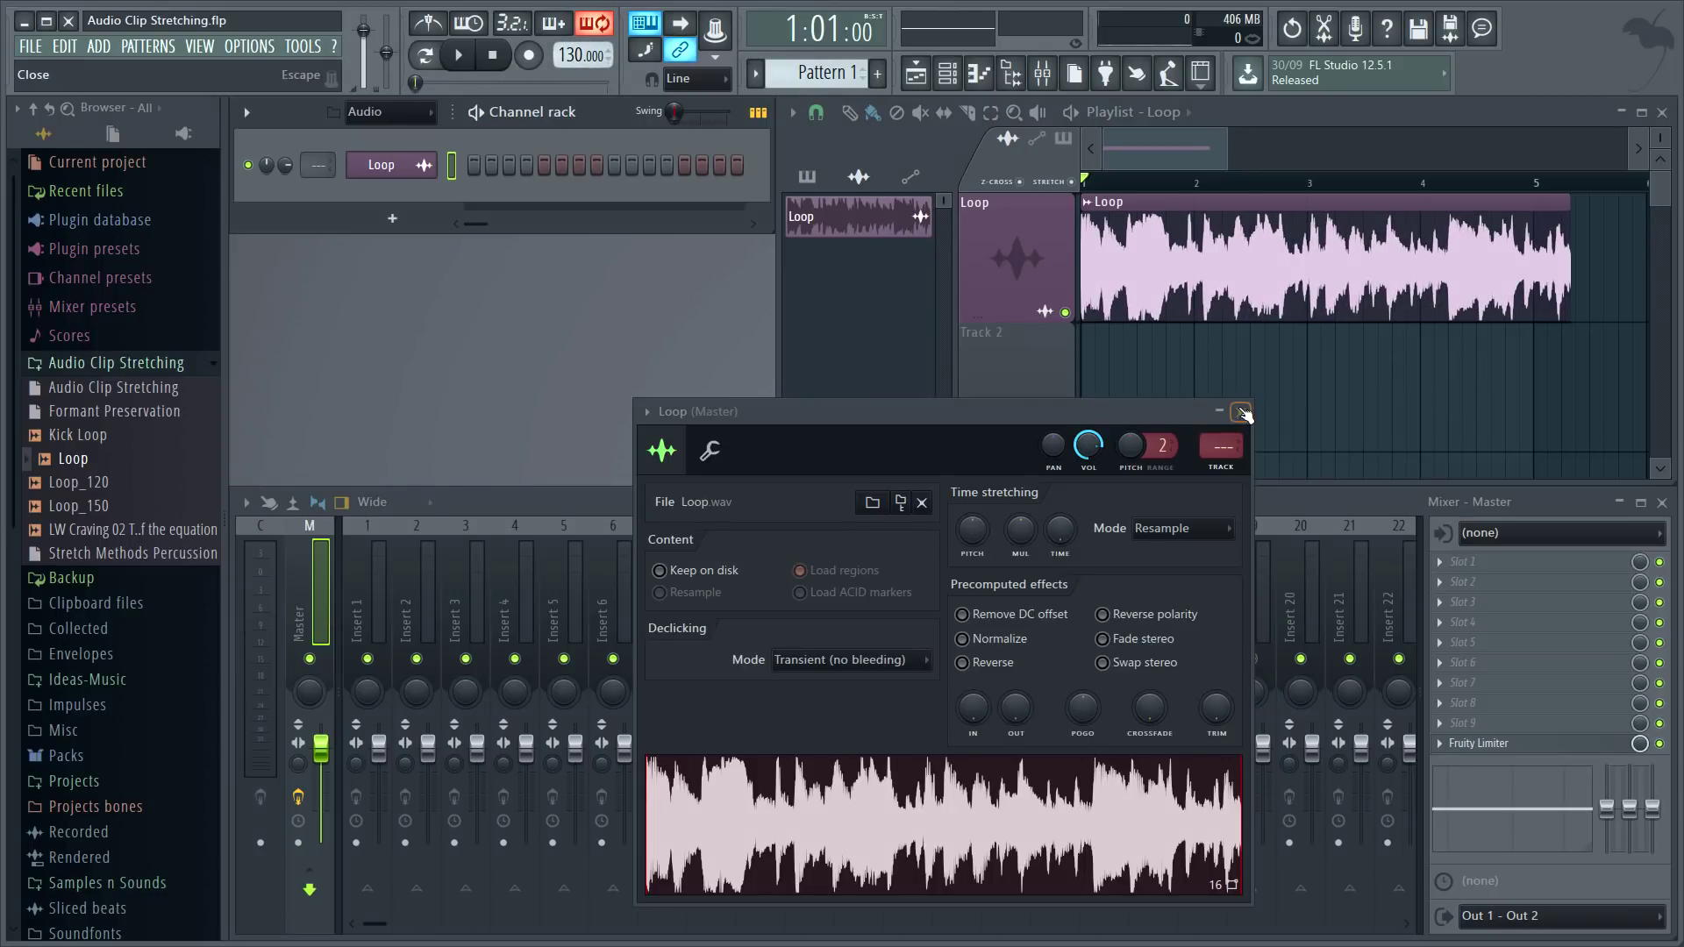
{"action": "left_click", "coordinate": [1087, 203]}
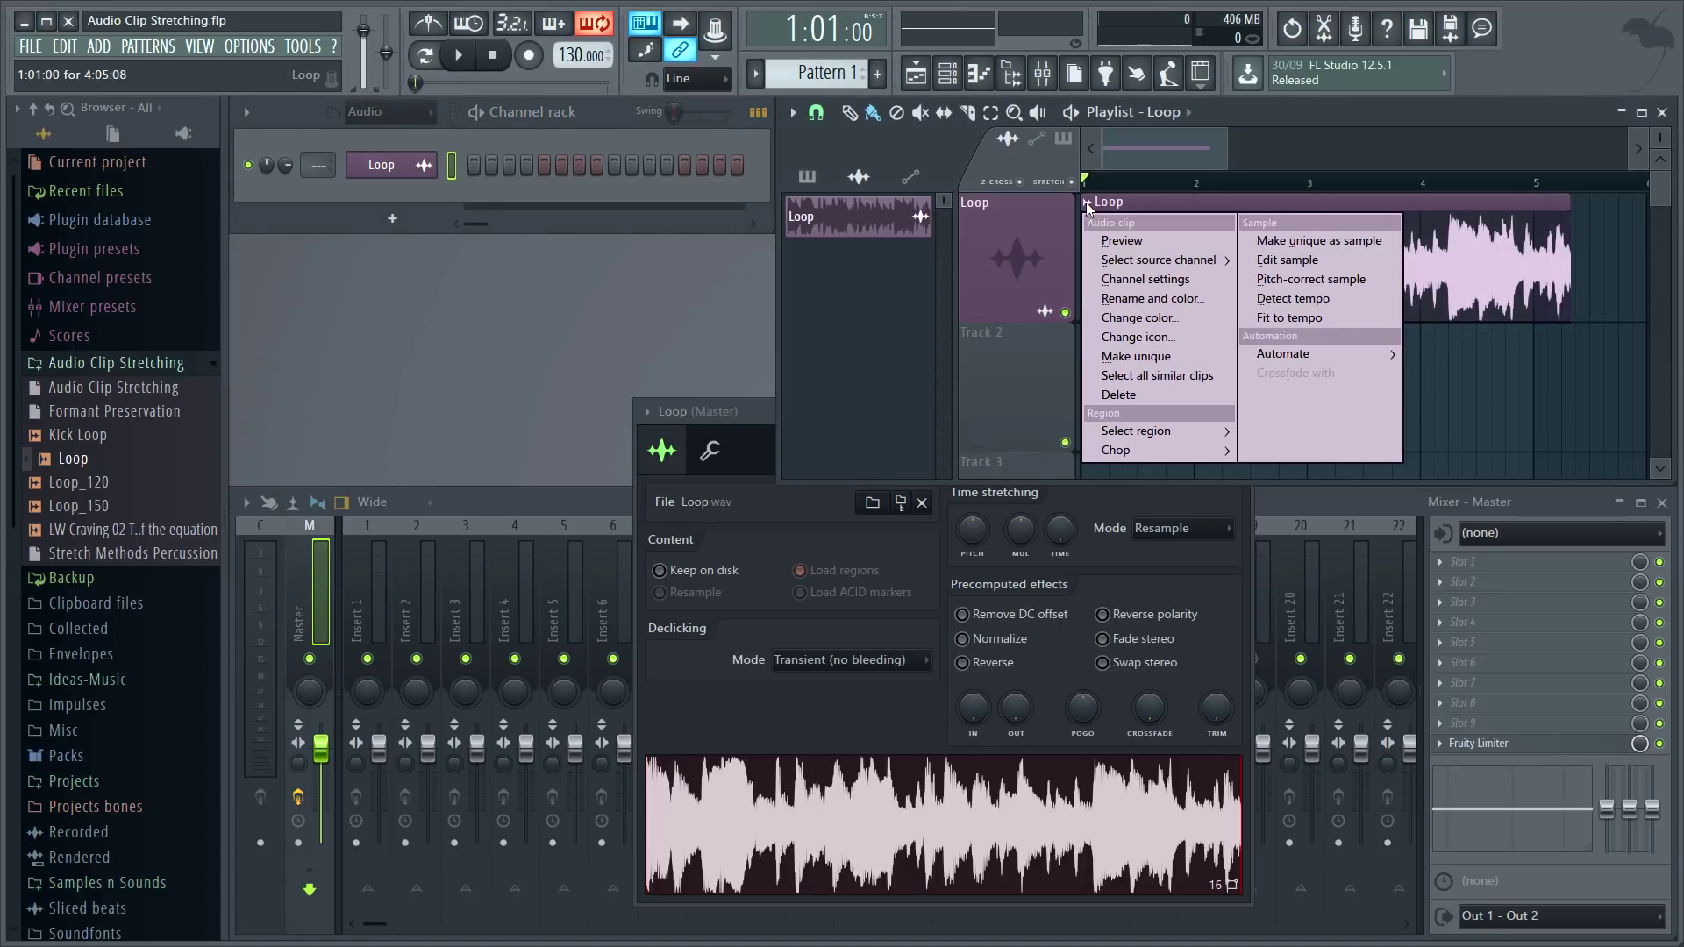
{"action": "left_click", "coordinate": [1281, 317]}
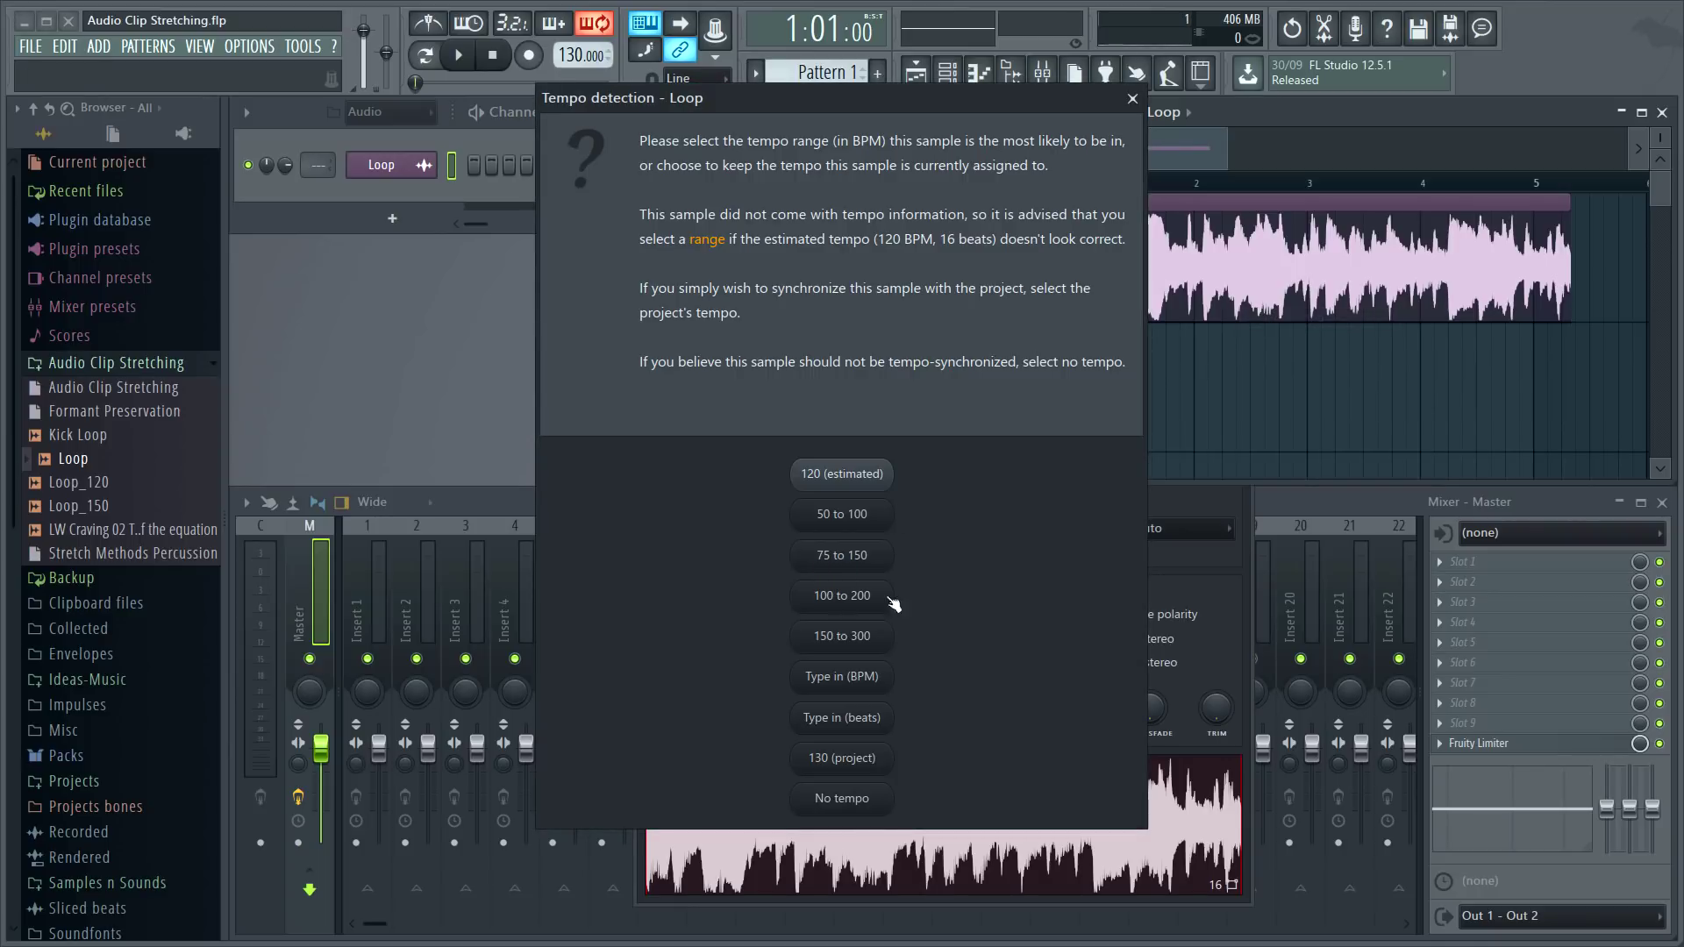
{"action": "left_click", "coordinate": [847, 564]}
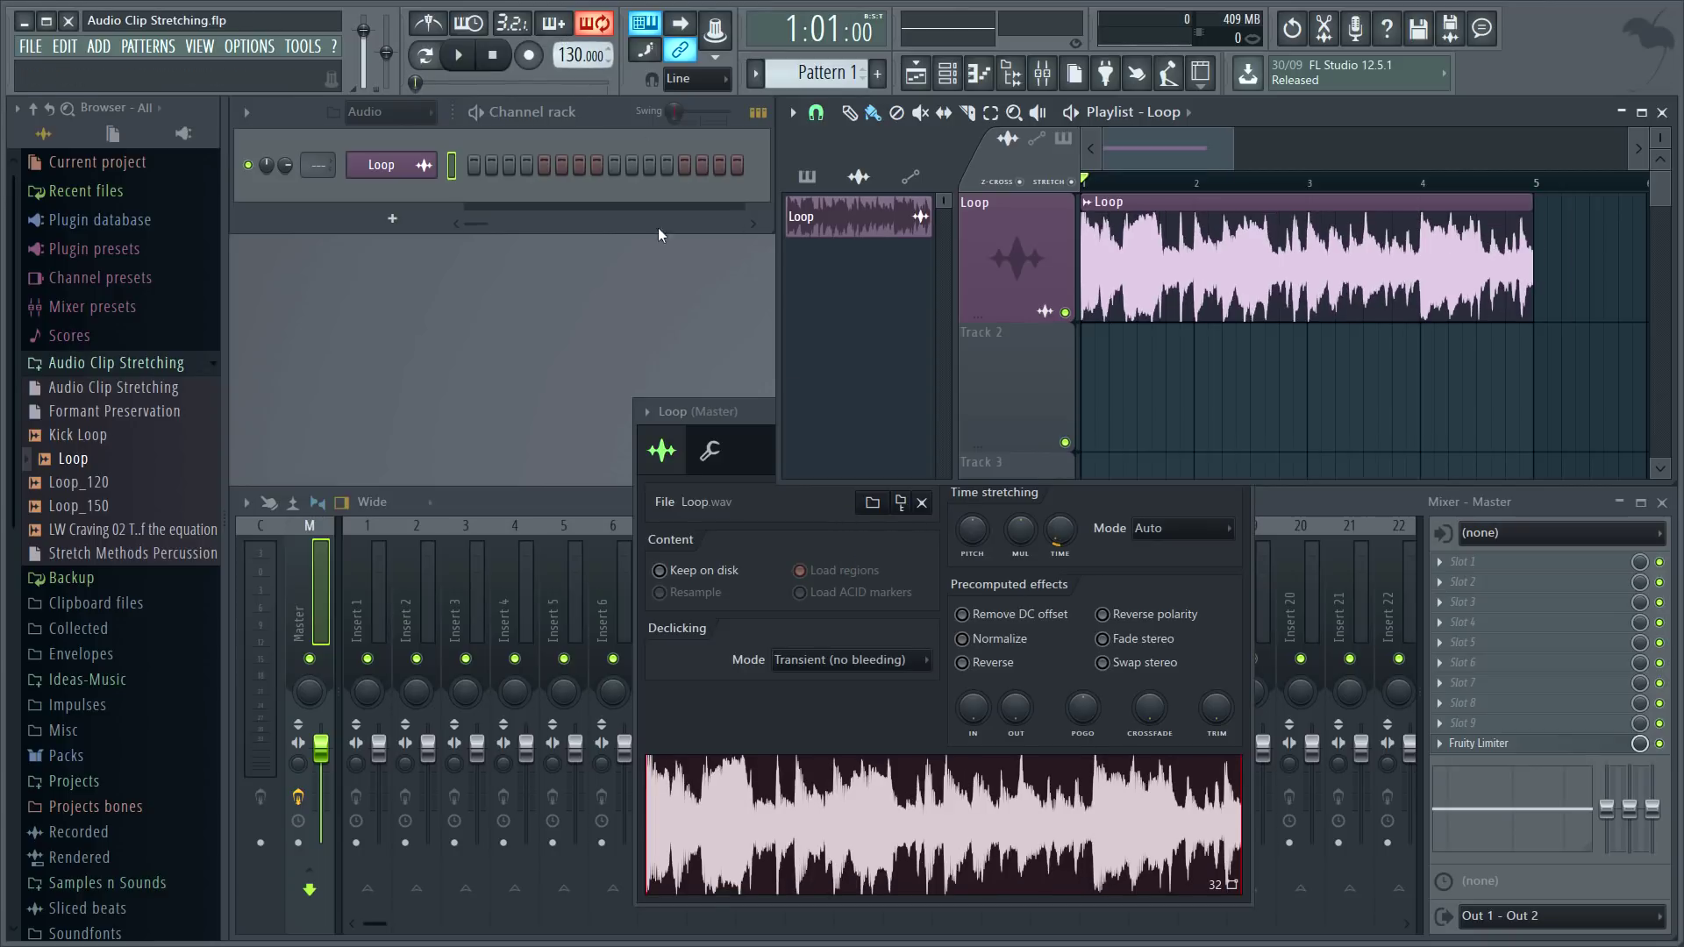
- Play the fitted Loop with the metronome turned on
{"action": "left_click", "coordinate": [738, 409]}
{"action": "key", "text": "space"}
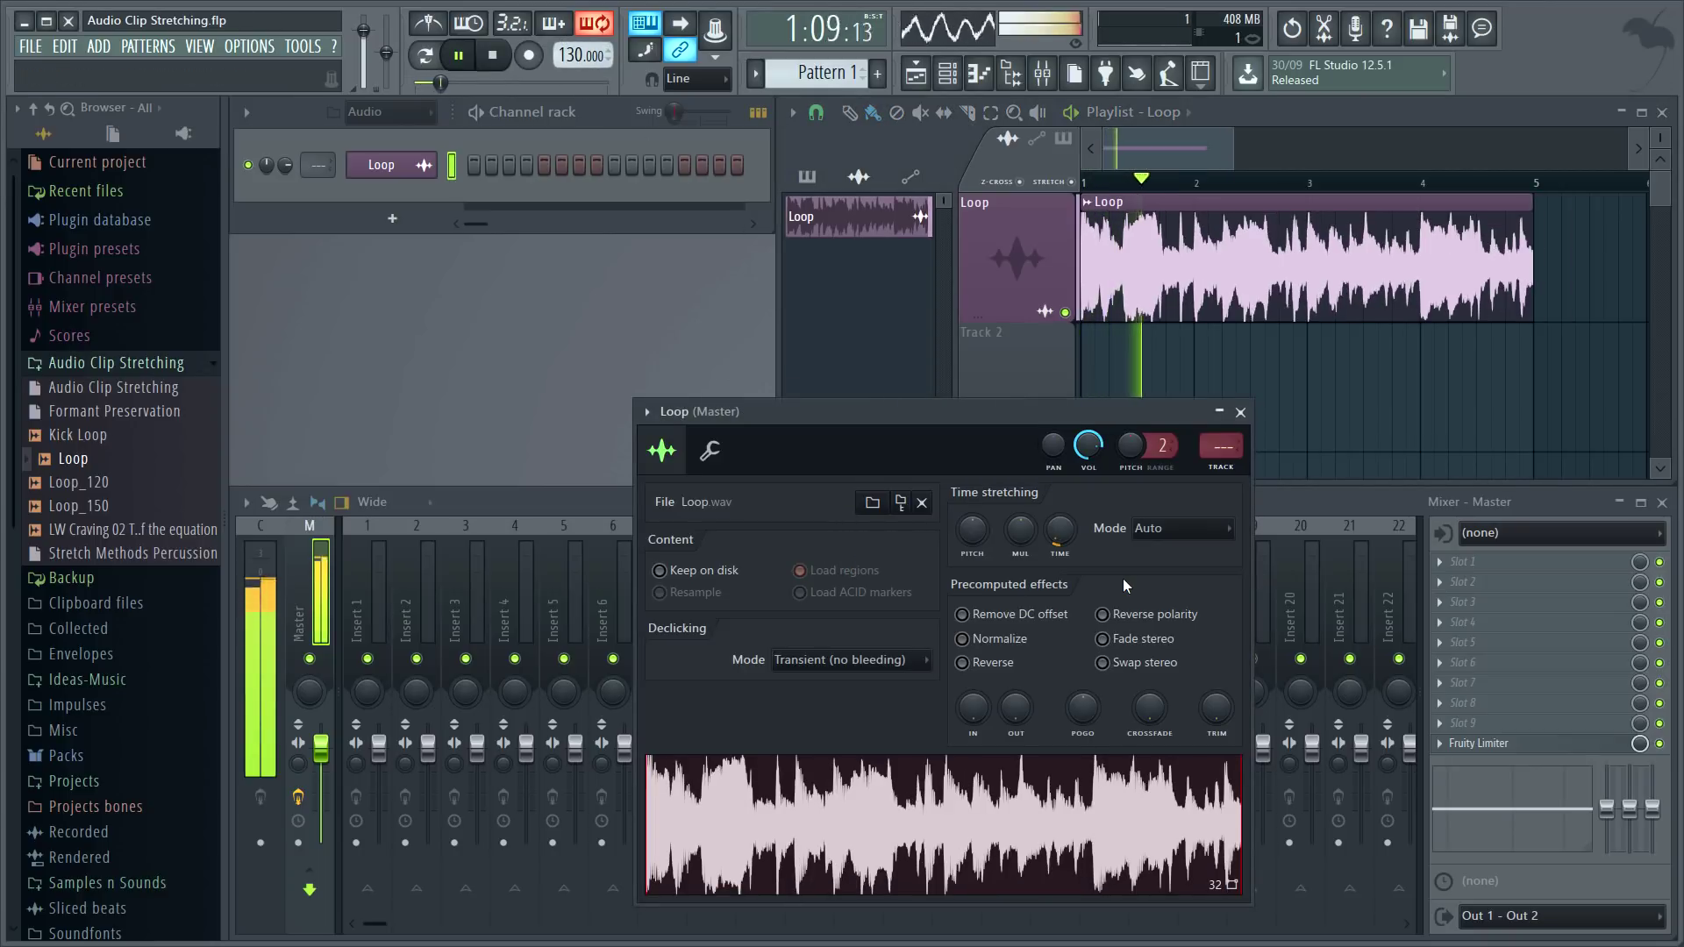
{"action": "left_click", "coordinate": [429, 23]}
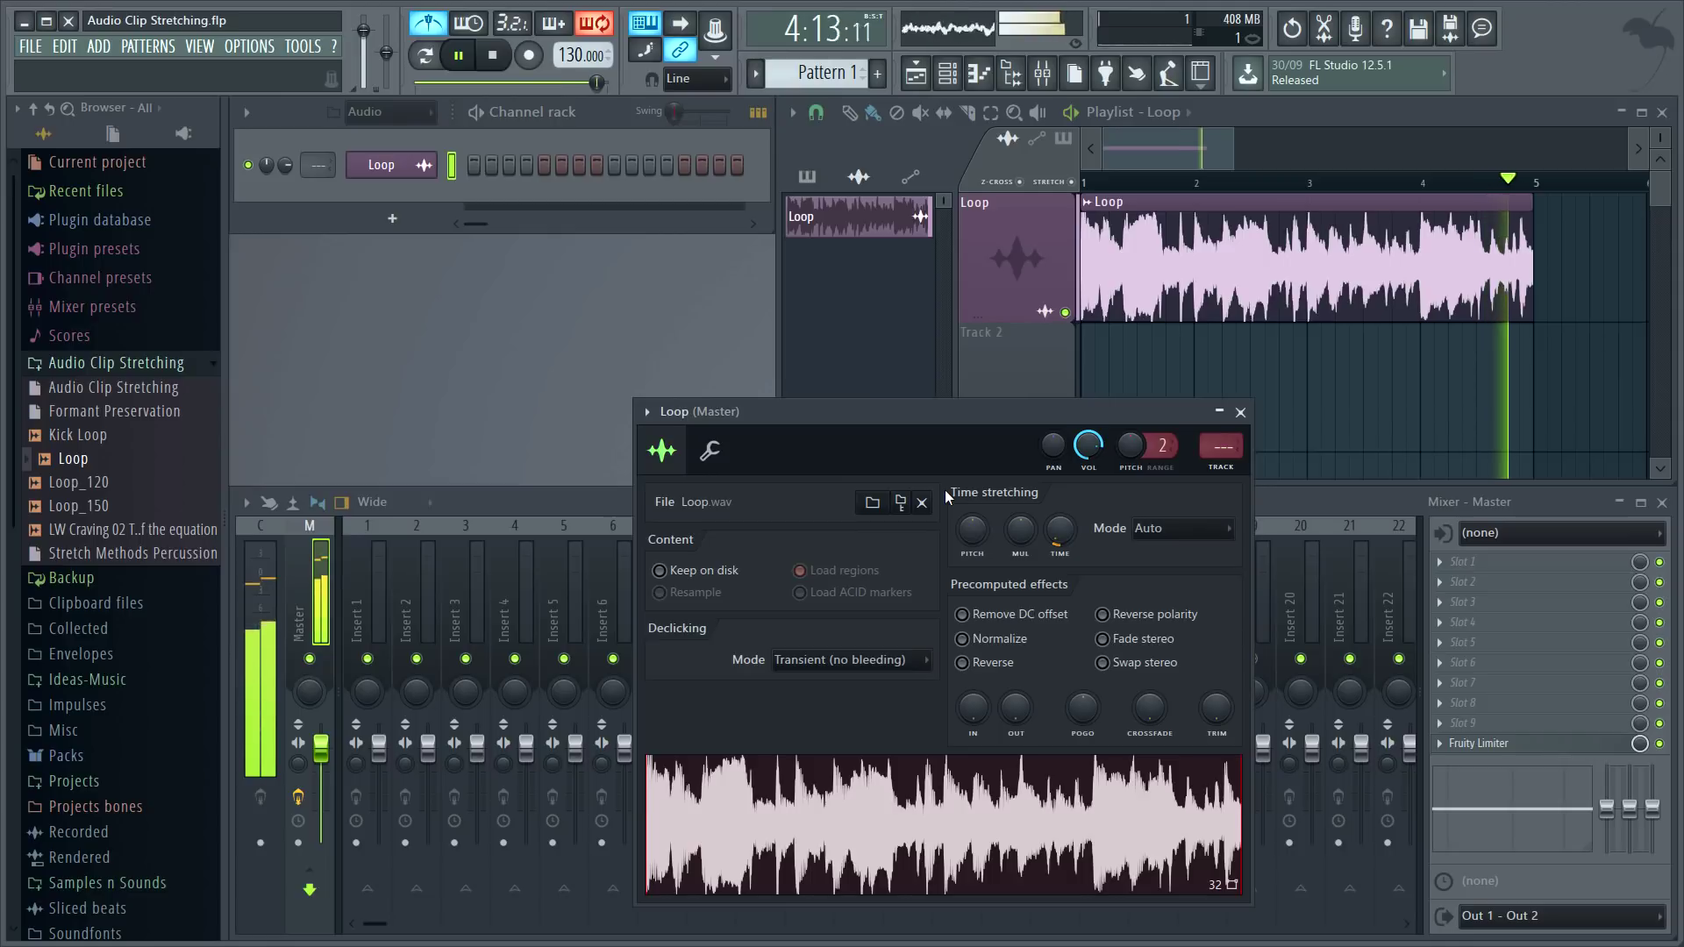
- Stop playback, set the Loop's mode to e3 generic, and drag the project tempo down to 120
{"action": "key", "text": "space"}
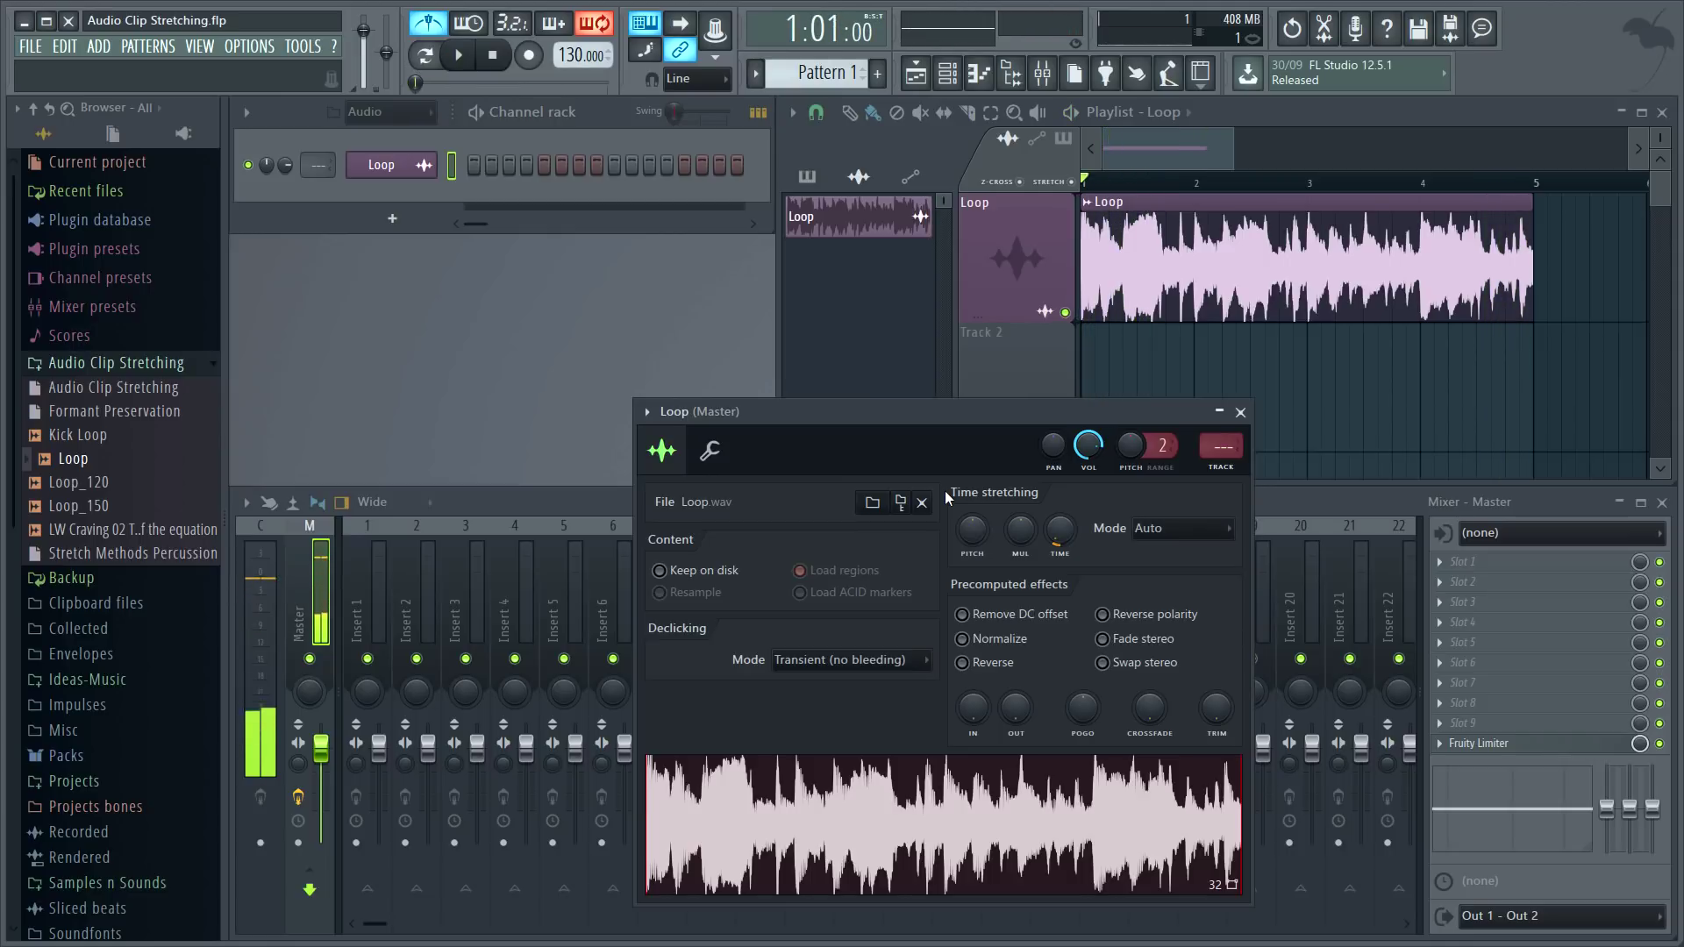
{"action": "left_click", "coordinate": [1169, 534]}
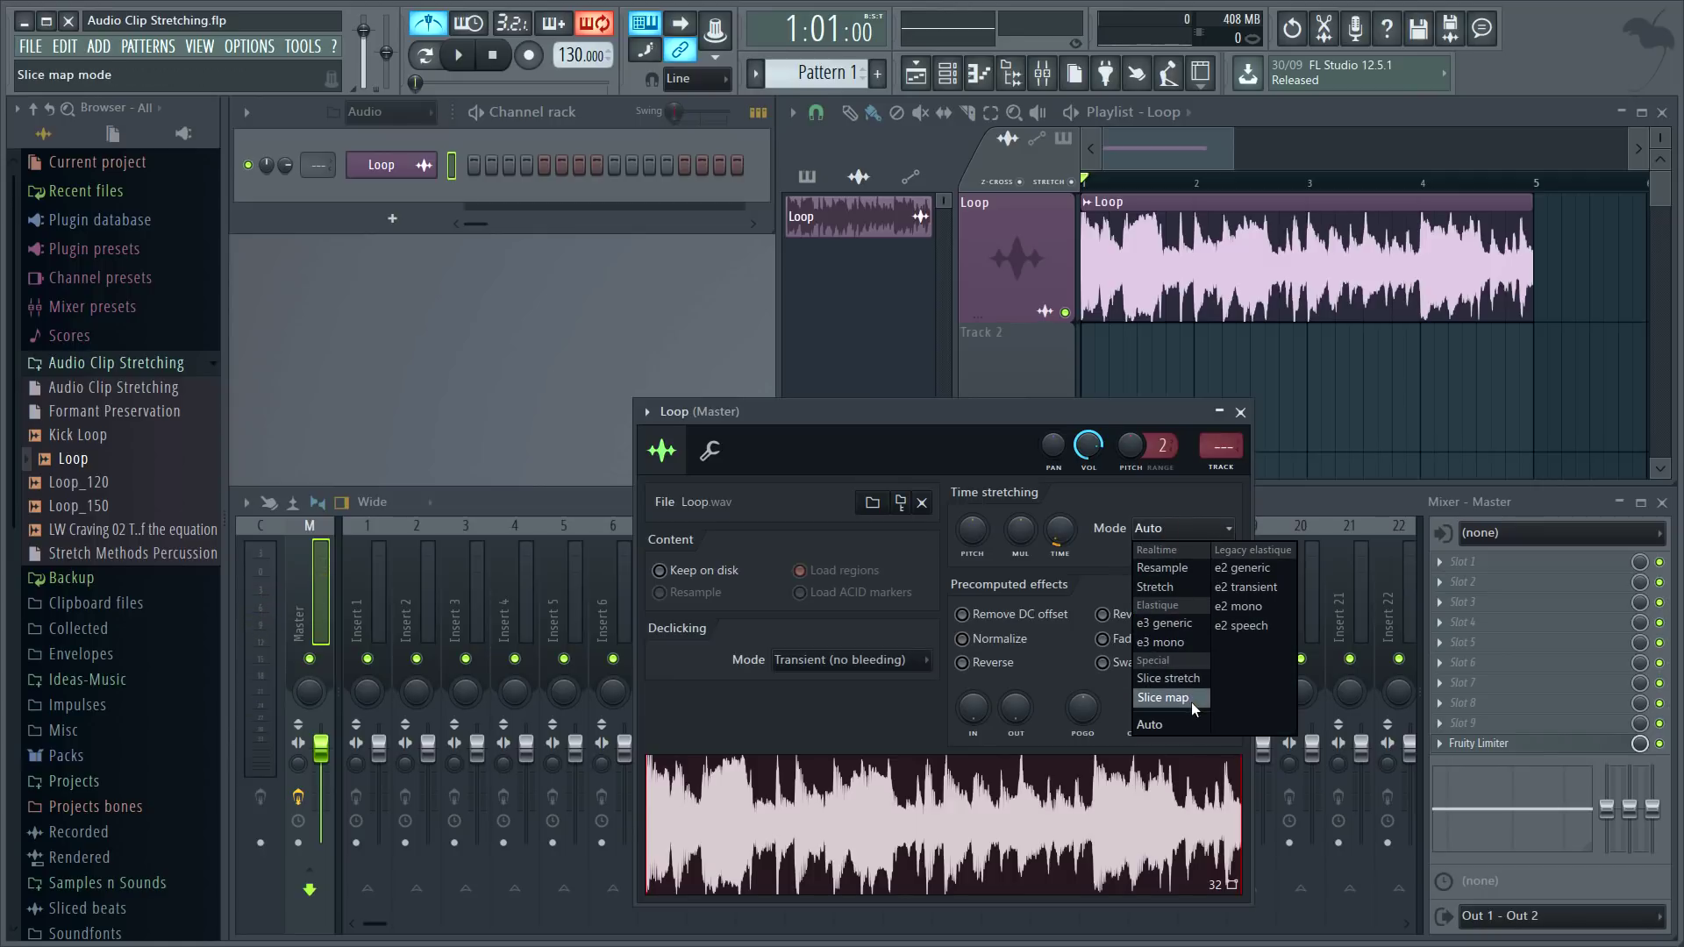
{"action": "left_click", "coordinate": [1184, 622]}
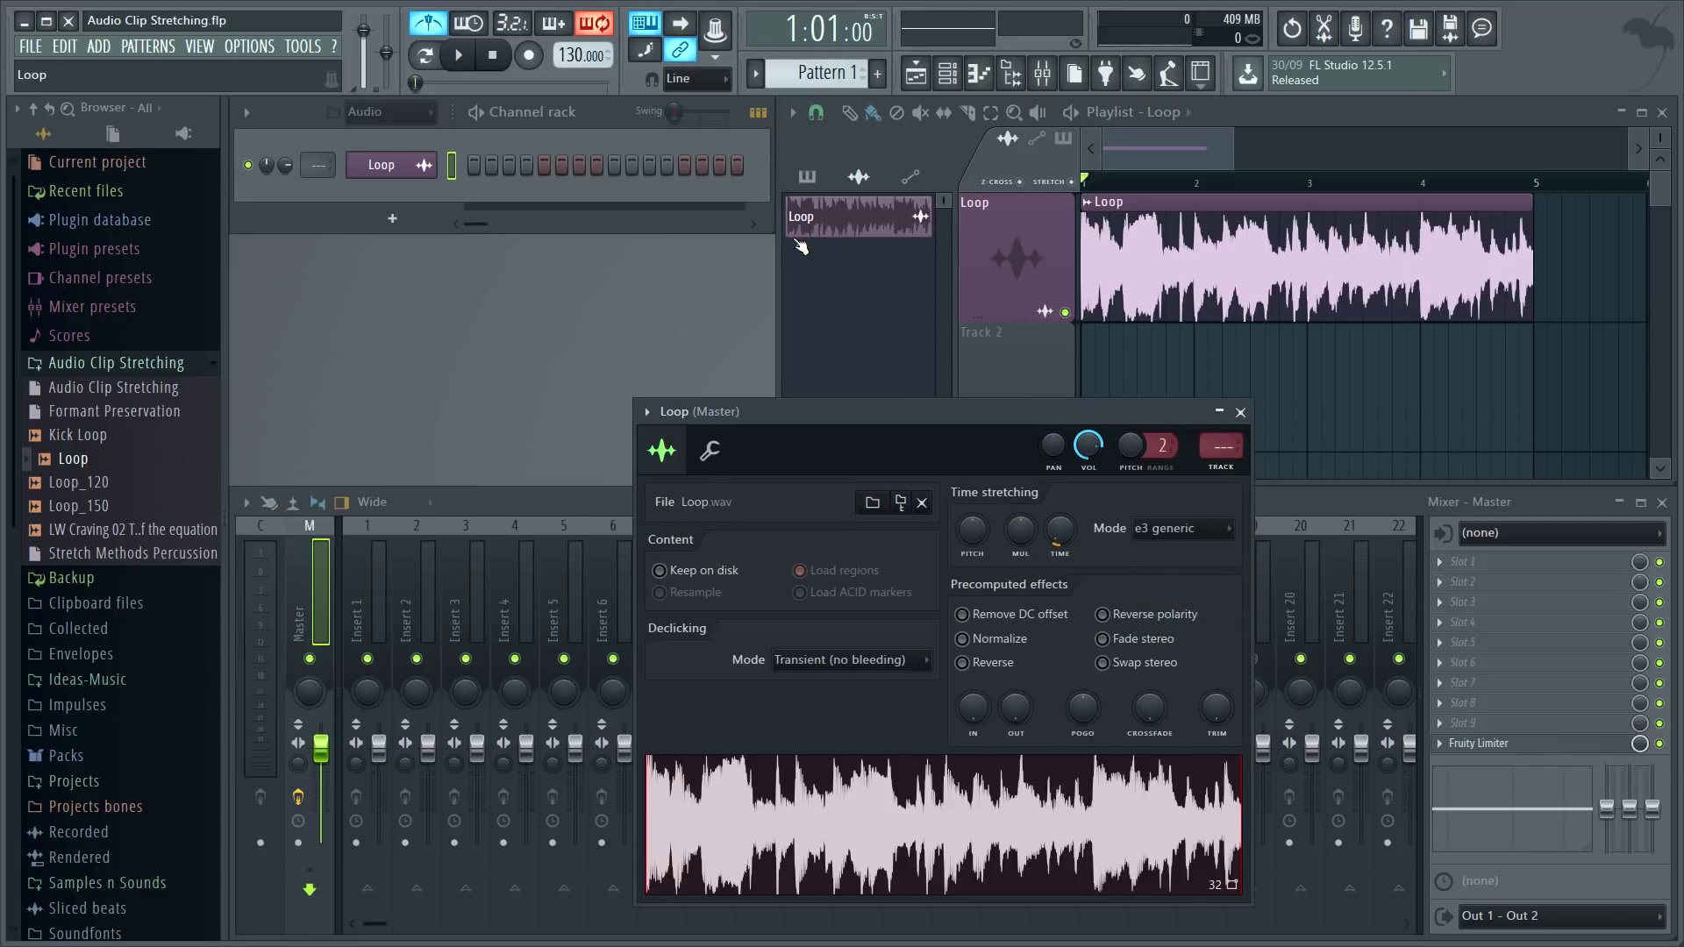
{"action": "left_click_drag", "start_coordinate": [571, 55], "coordinate": [571, 70]}
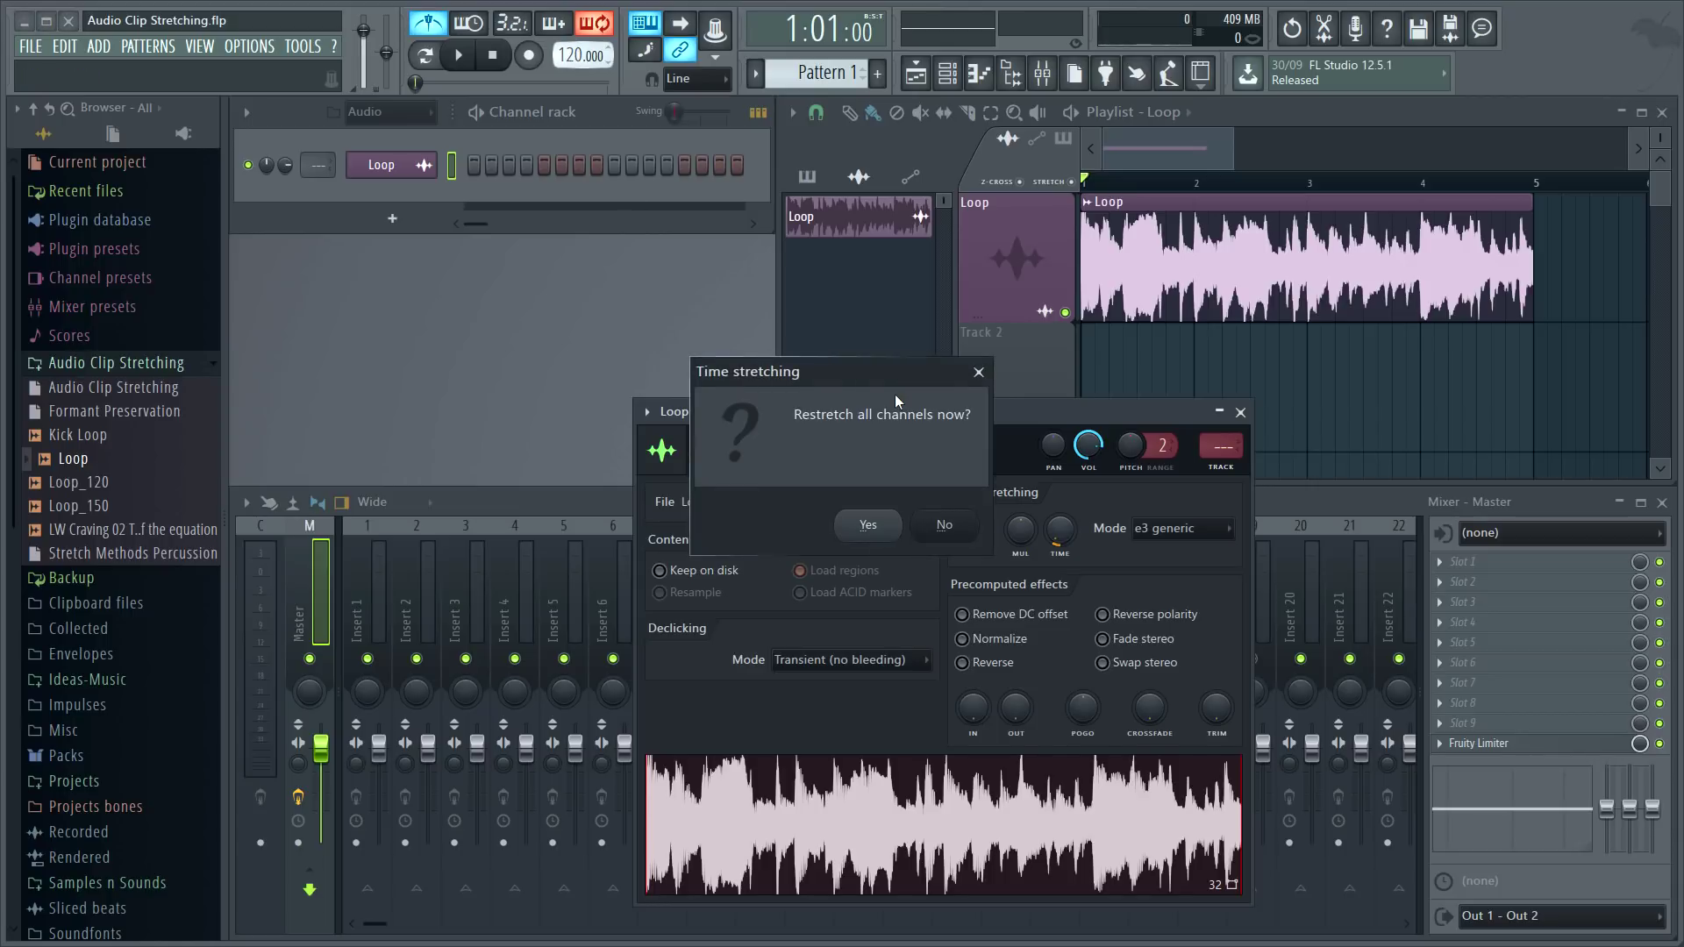
- Accept restretching all channels and play the Loop at 120 BPM
{"action": "left_click", "coordinate": [858, 526]}
{"action": "key", "text": "space"}
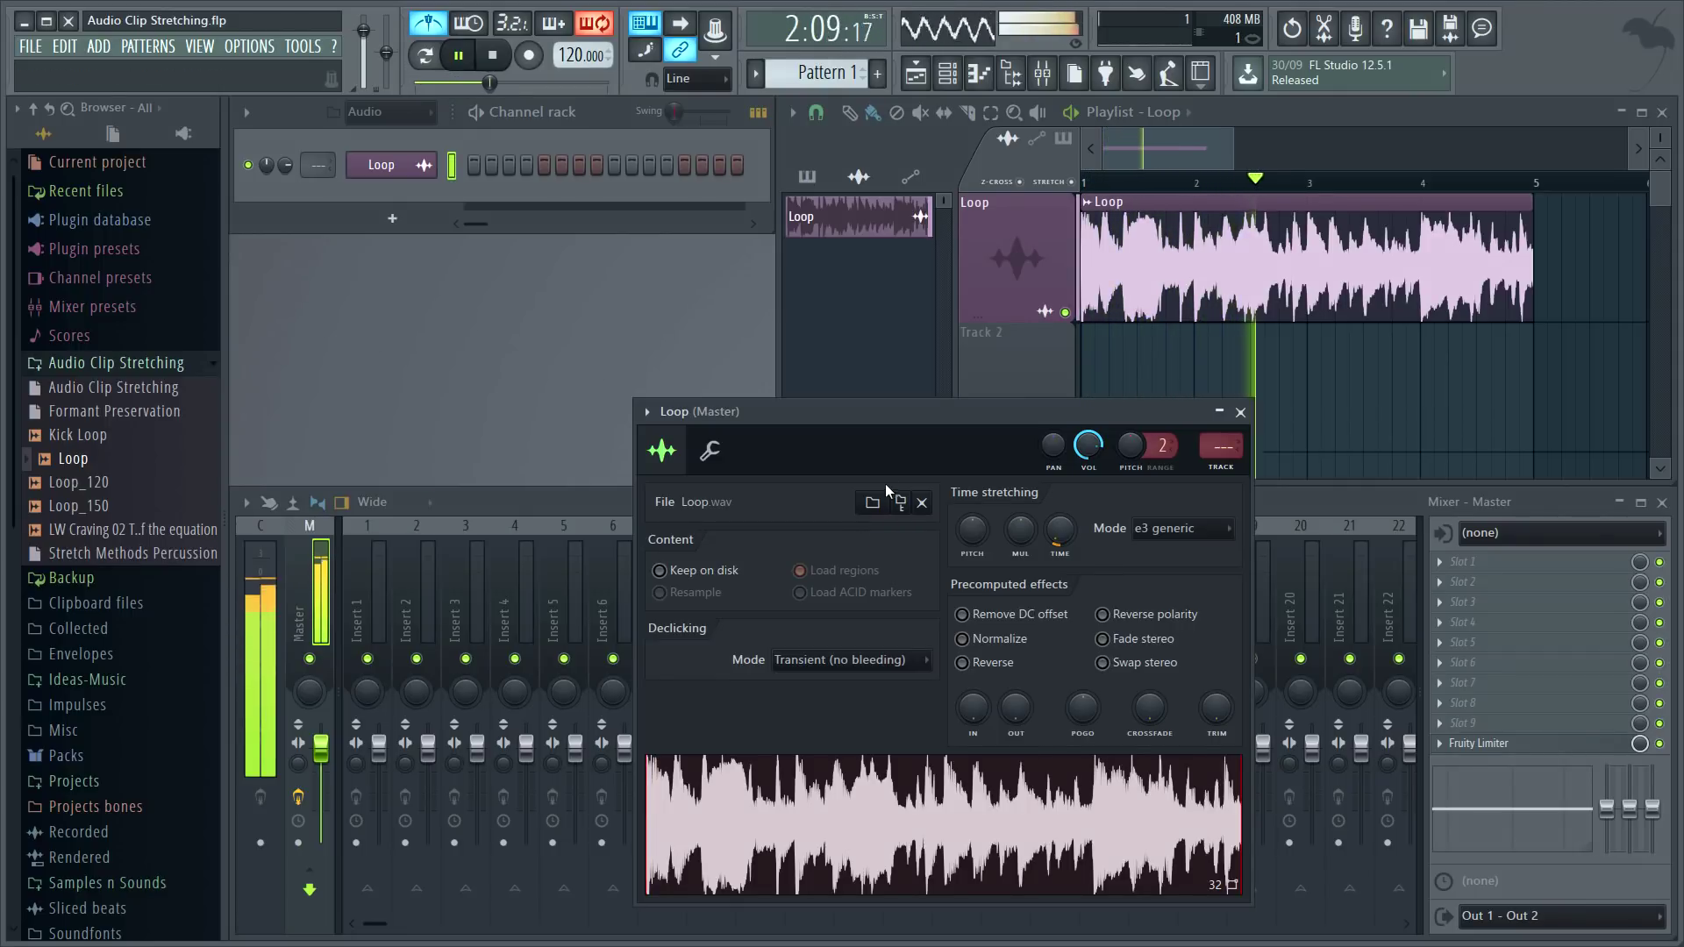
{"action": "key", "text": "space"}
- Set the Loop back to Resample mode and clear its stretch TIME to (none)
{"action": "left_click", "coordinate": [1163, 536]}
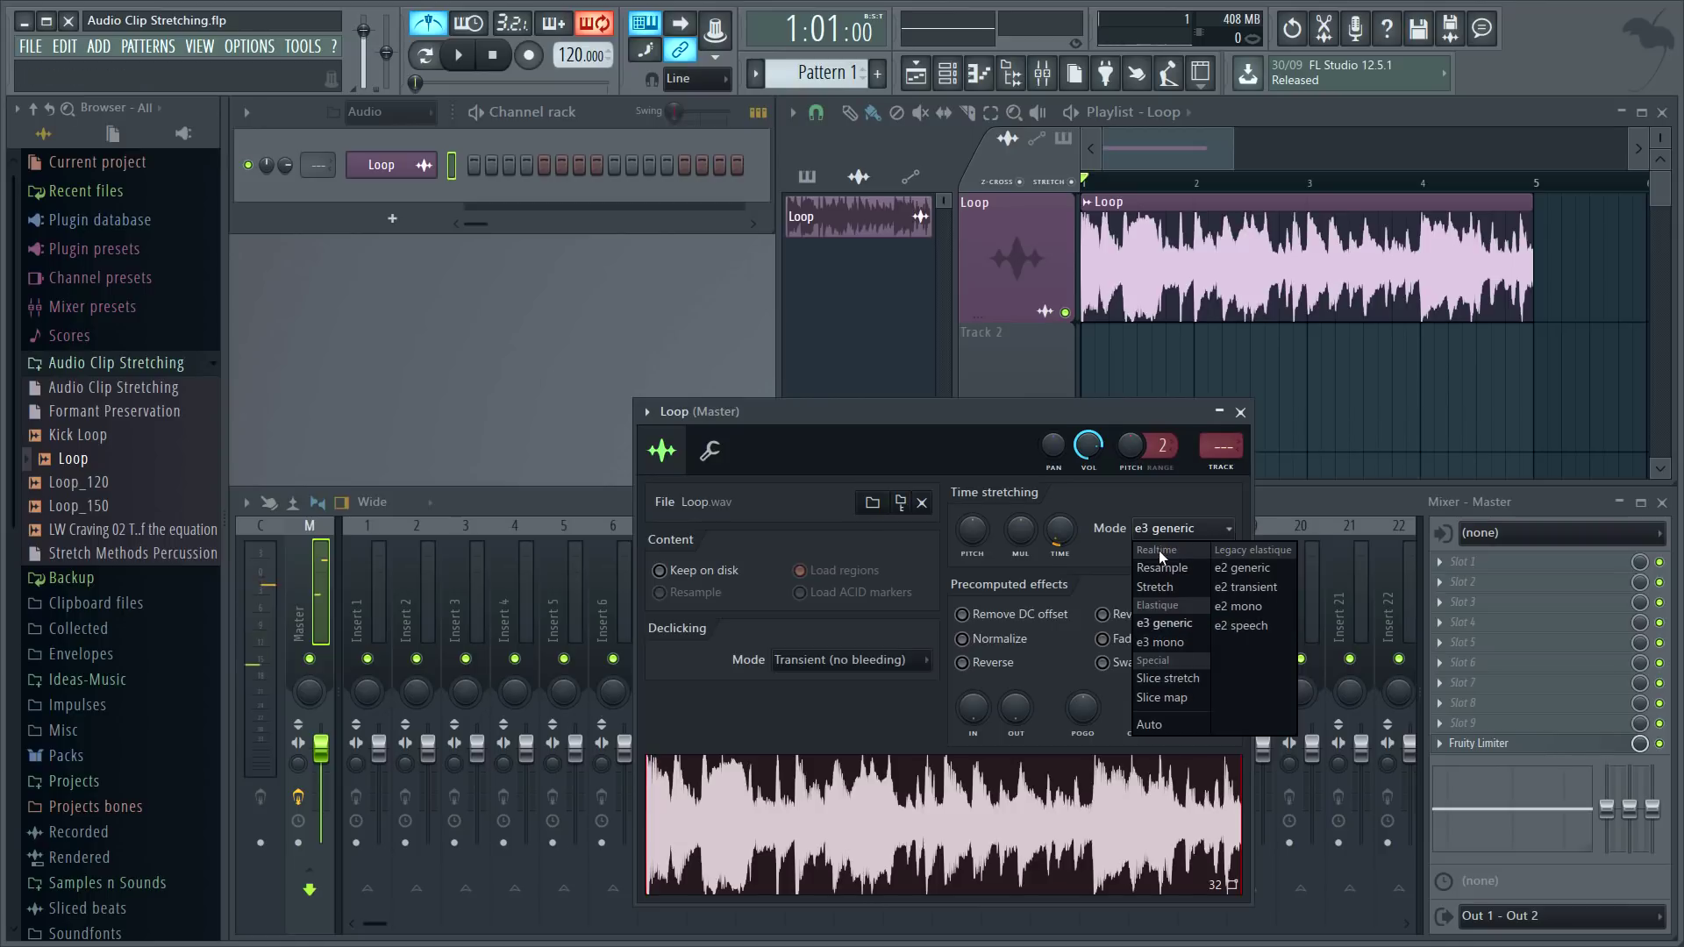
{"action": "left_click", "coordinate": [1158, 570]}
{"action": "right_click", "coordinate": [1059, 530]}
{"action": "left_click", "coordinate": [1084, 540]}
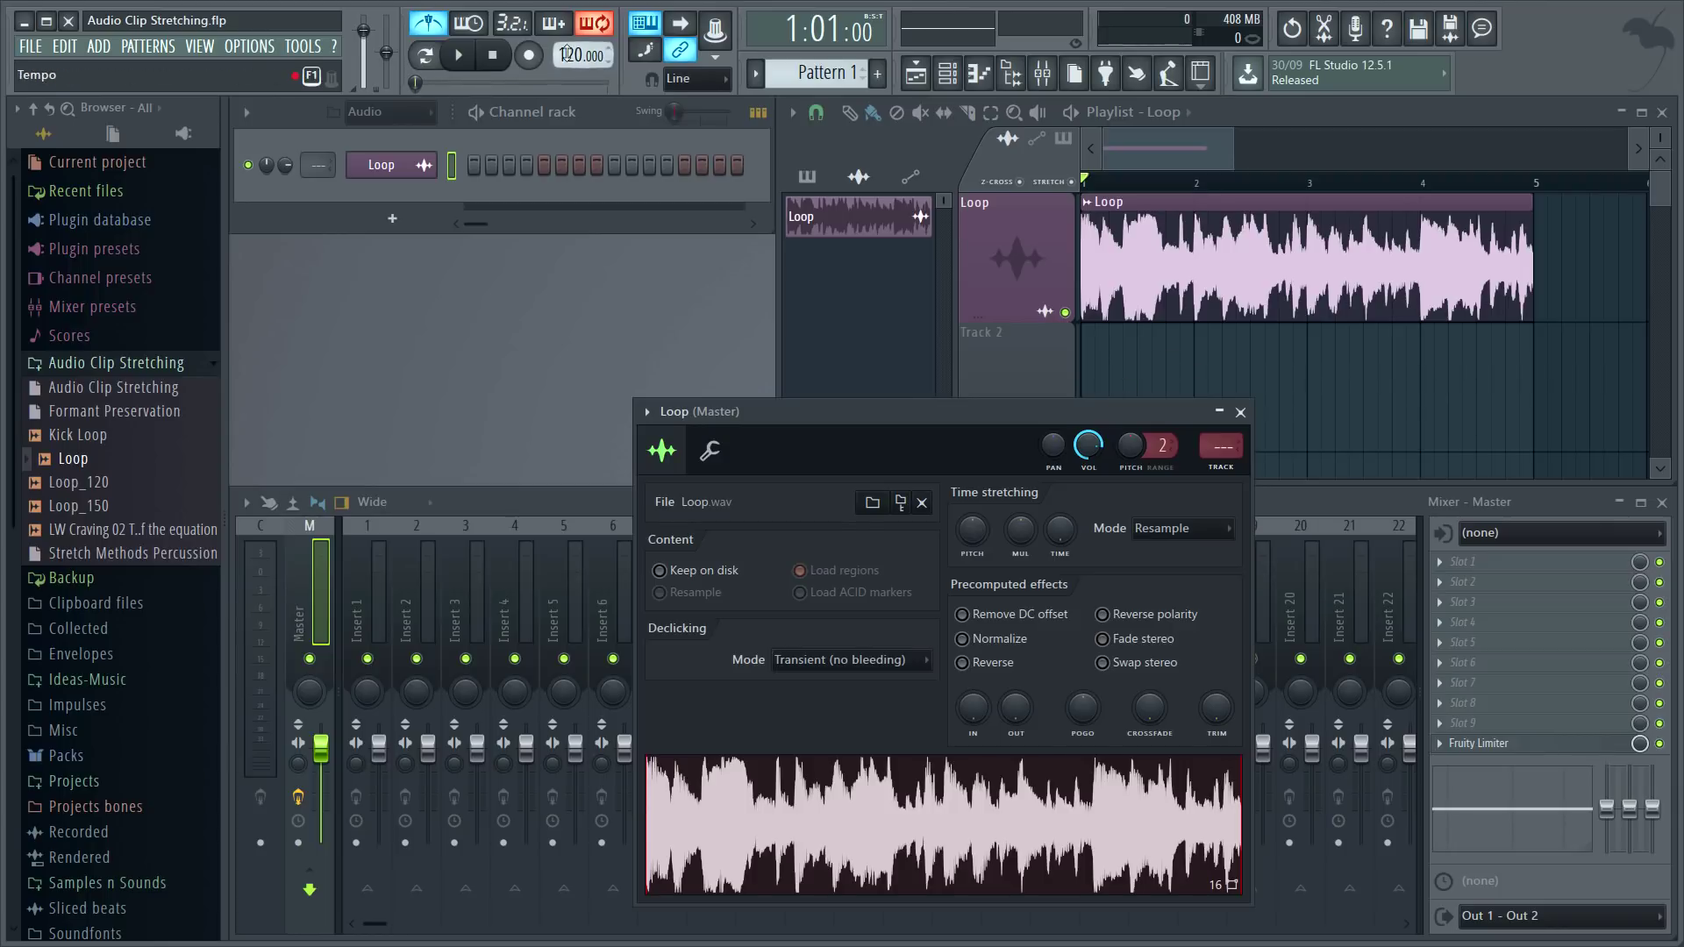
- Fit the Loop clip to tempo using the 120 (project) option
{"action": "left_click", "coordinate": [1086, 204]}
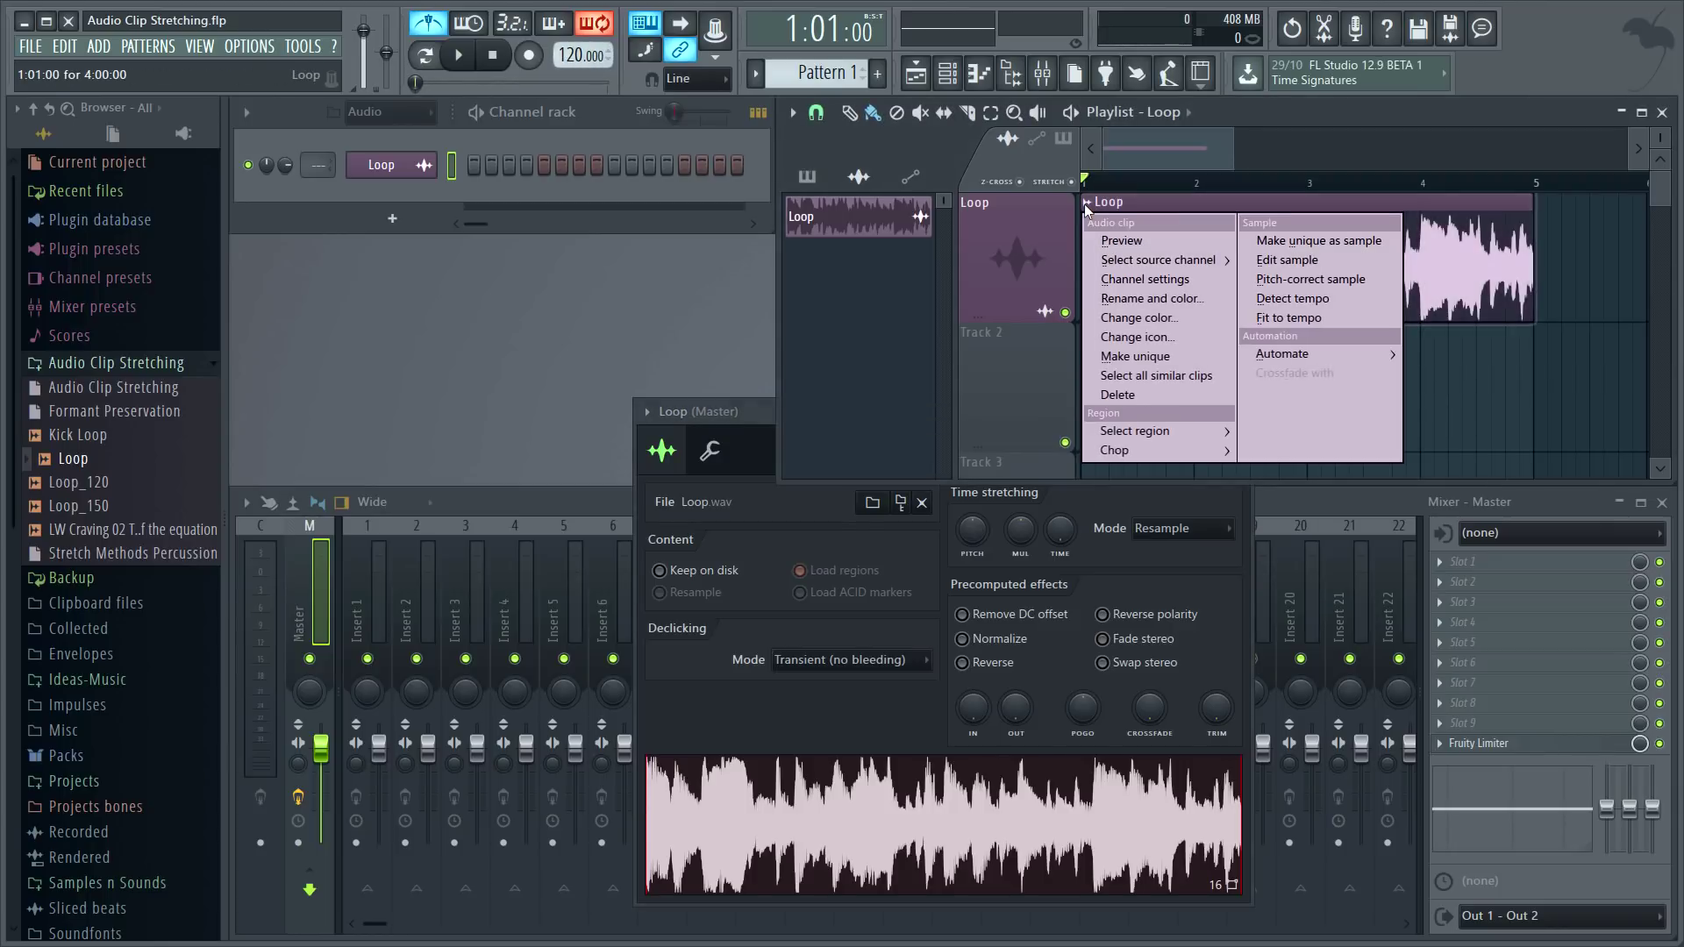
{"action": "left_click", "coordinate": [1313, 319]}
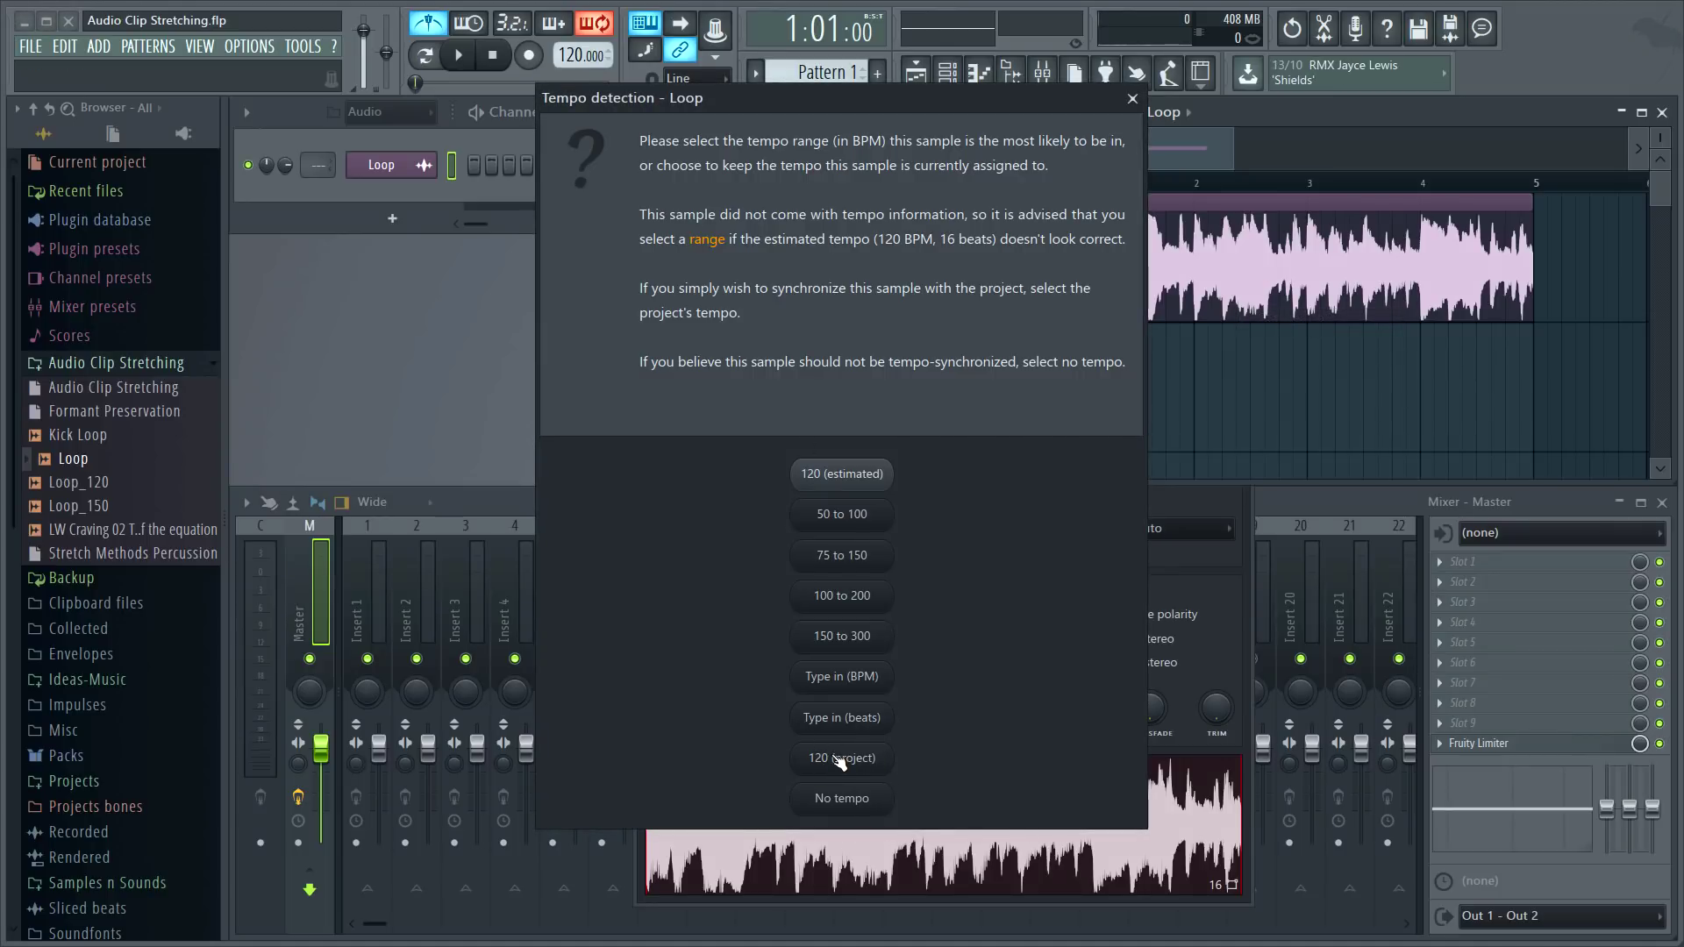
{"action": "left_click", "coordinate": [887, 767]}
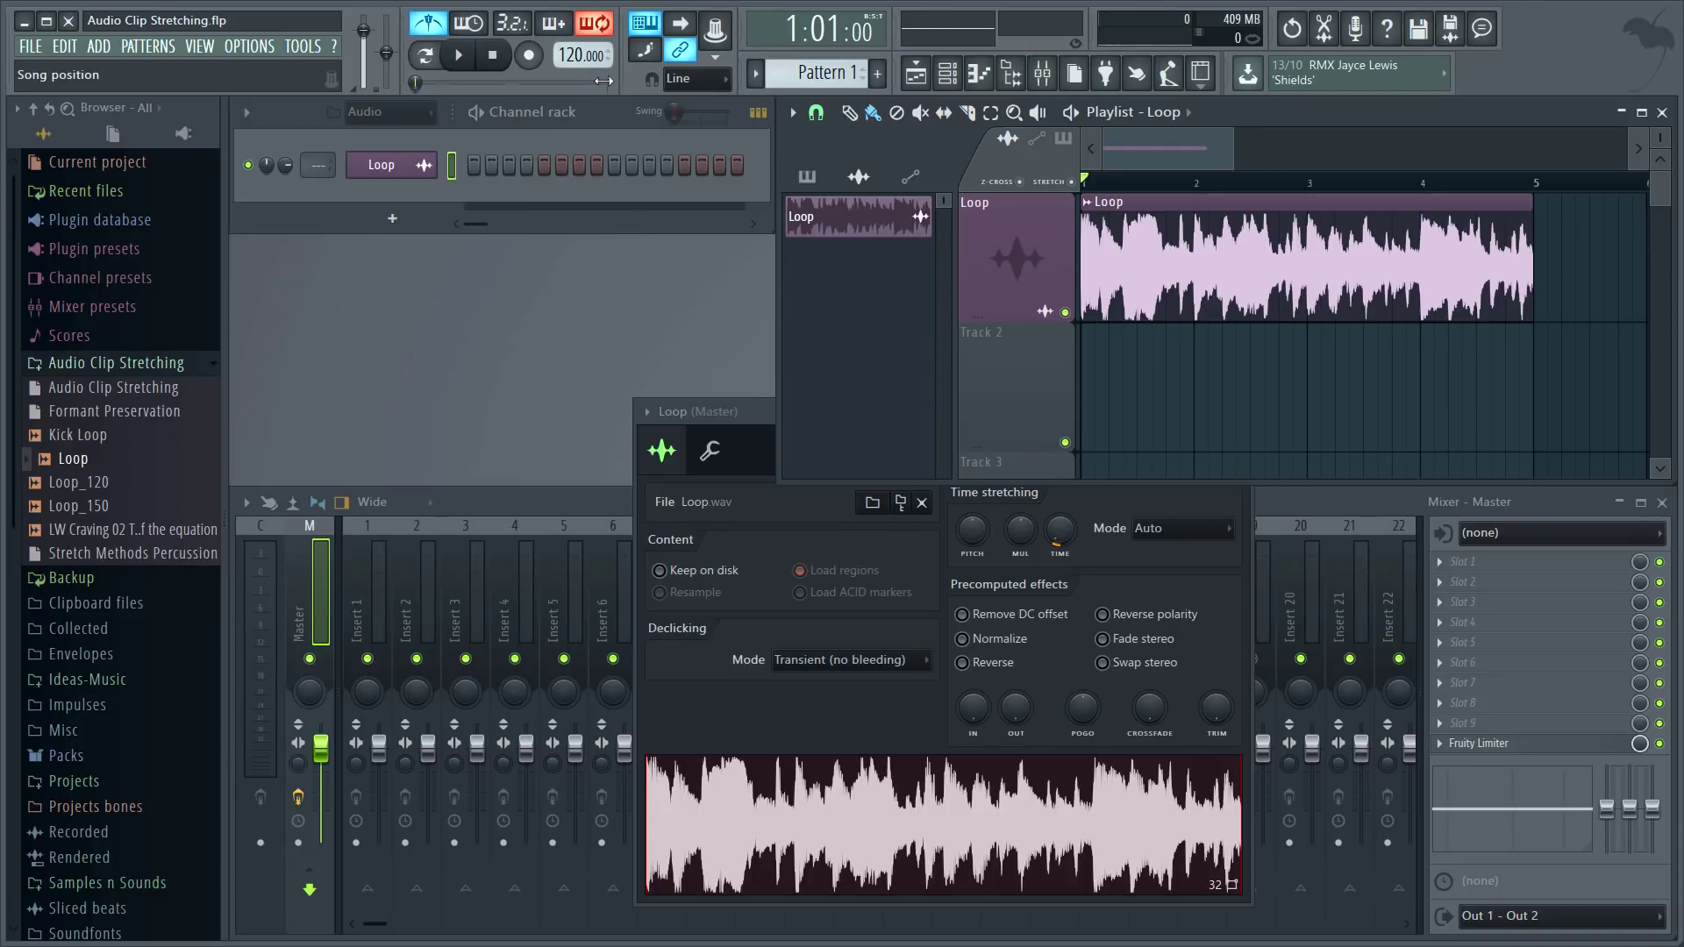
- Raise the project tempo to 130, confirm the stretch question, and play the auto-stretched Loop
{"action": "scroll", "coordinate": [570, 55], "scroll_direction": "up", "scroll_amount": 6}
{"action": "left_click", "coordinate": [880, 524]}
{"action": "key", "text": "space"}
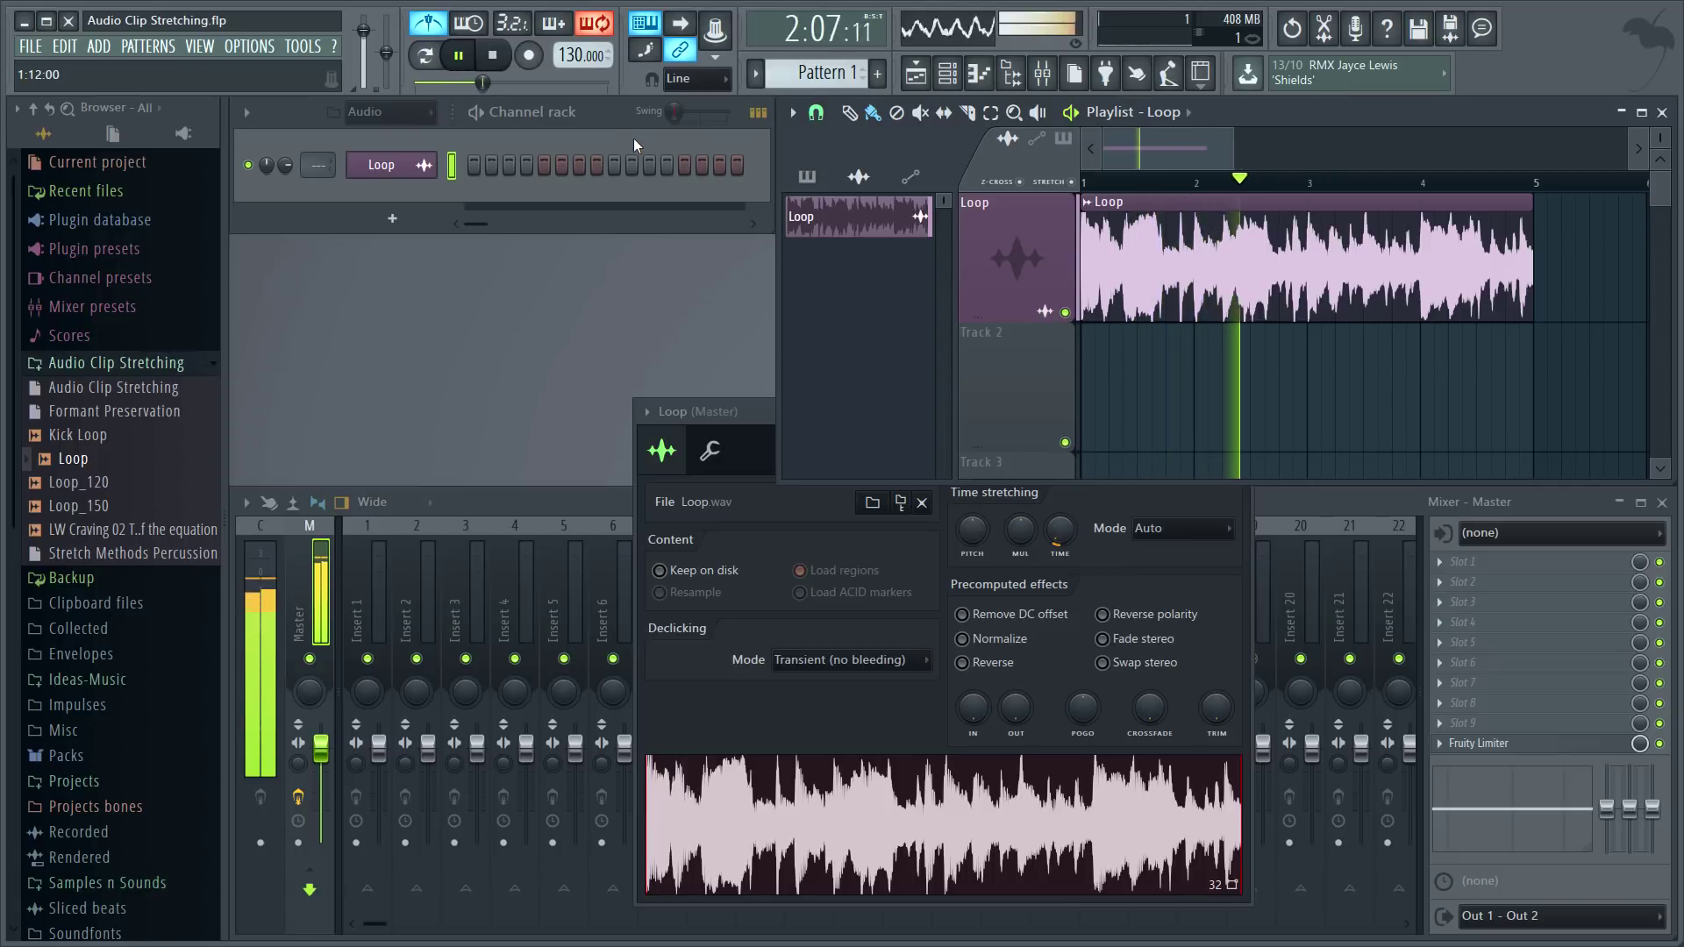
{"action": "key", "text": "space"}
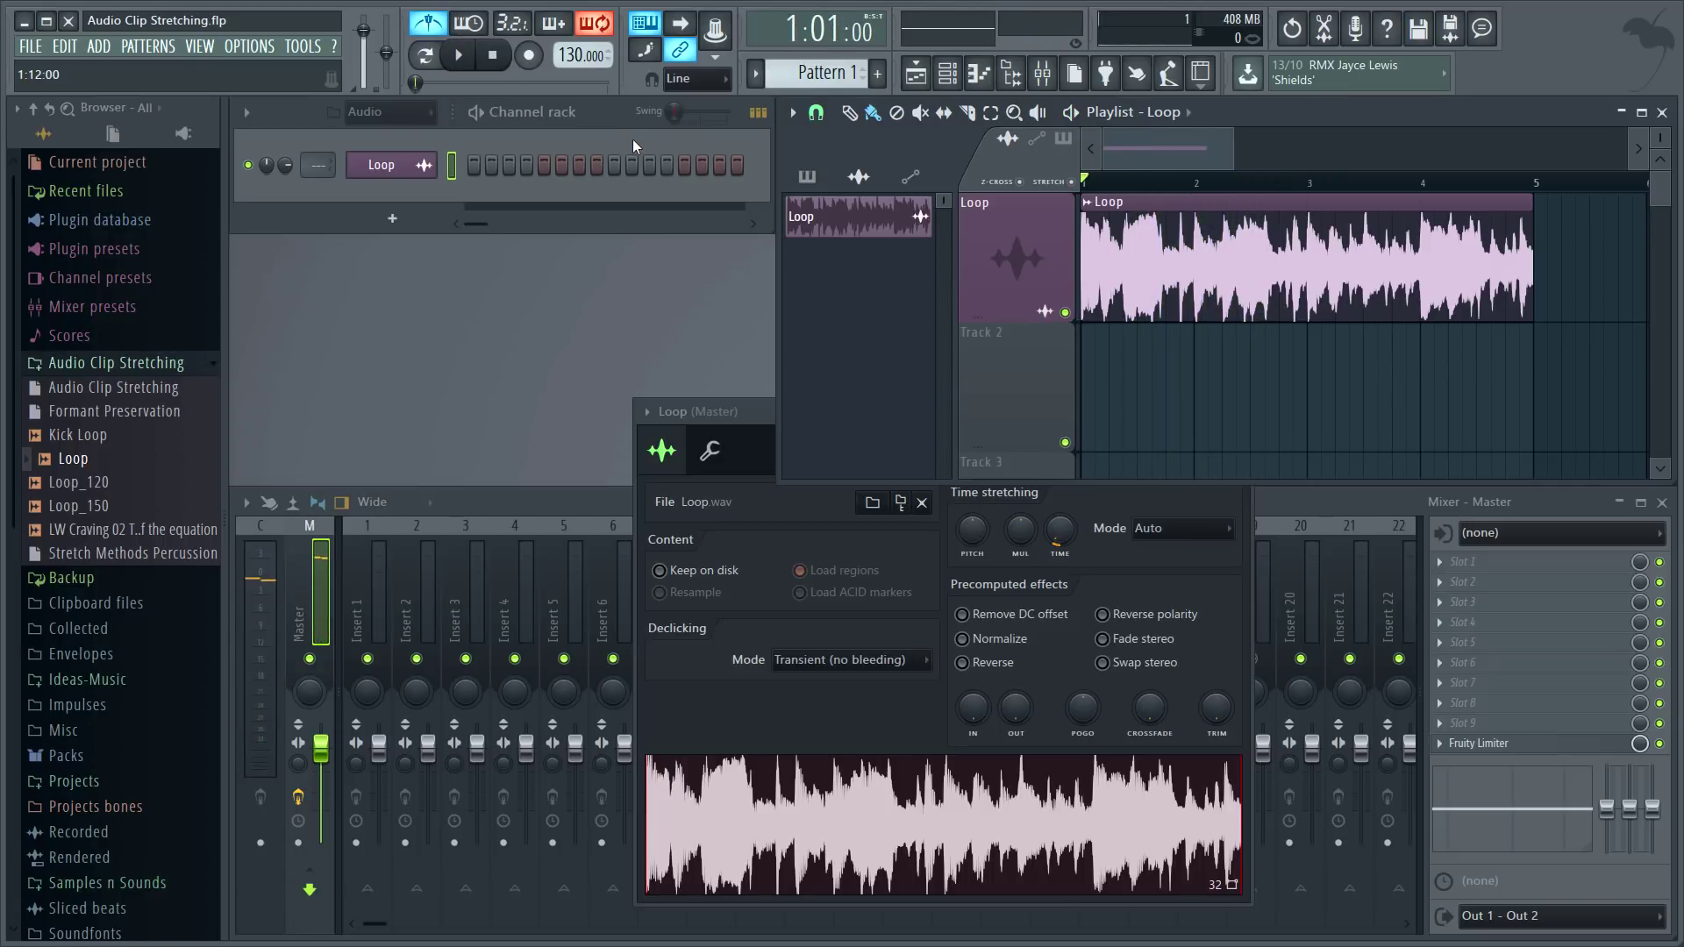
- Play the Loop over the Tempo automation ramping 130 to 100 BPM, then stop
{"action": "left_click", "coordinate": [1181, 526]}
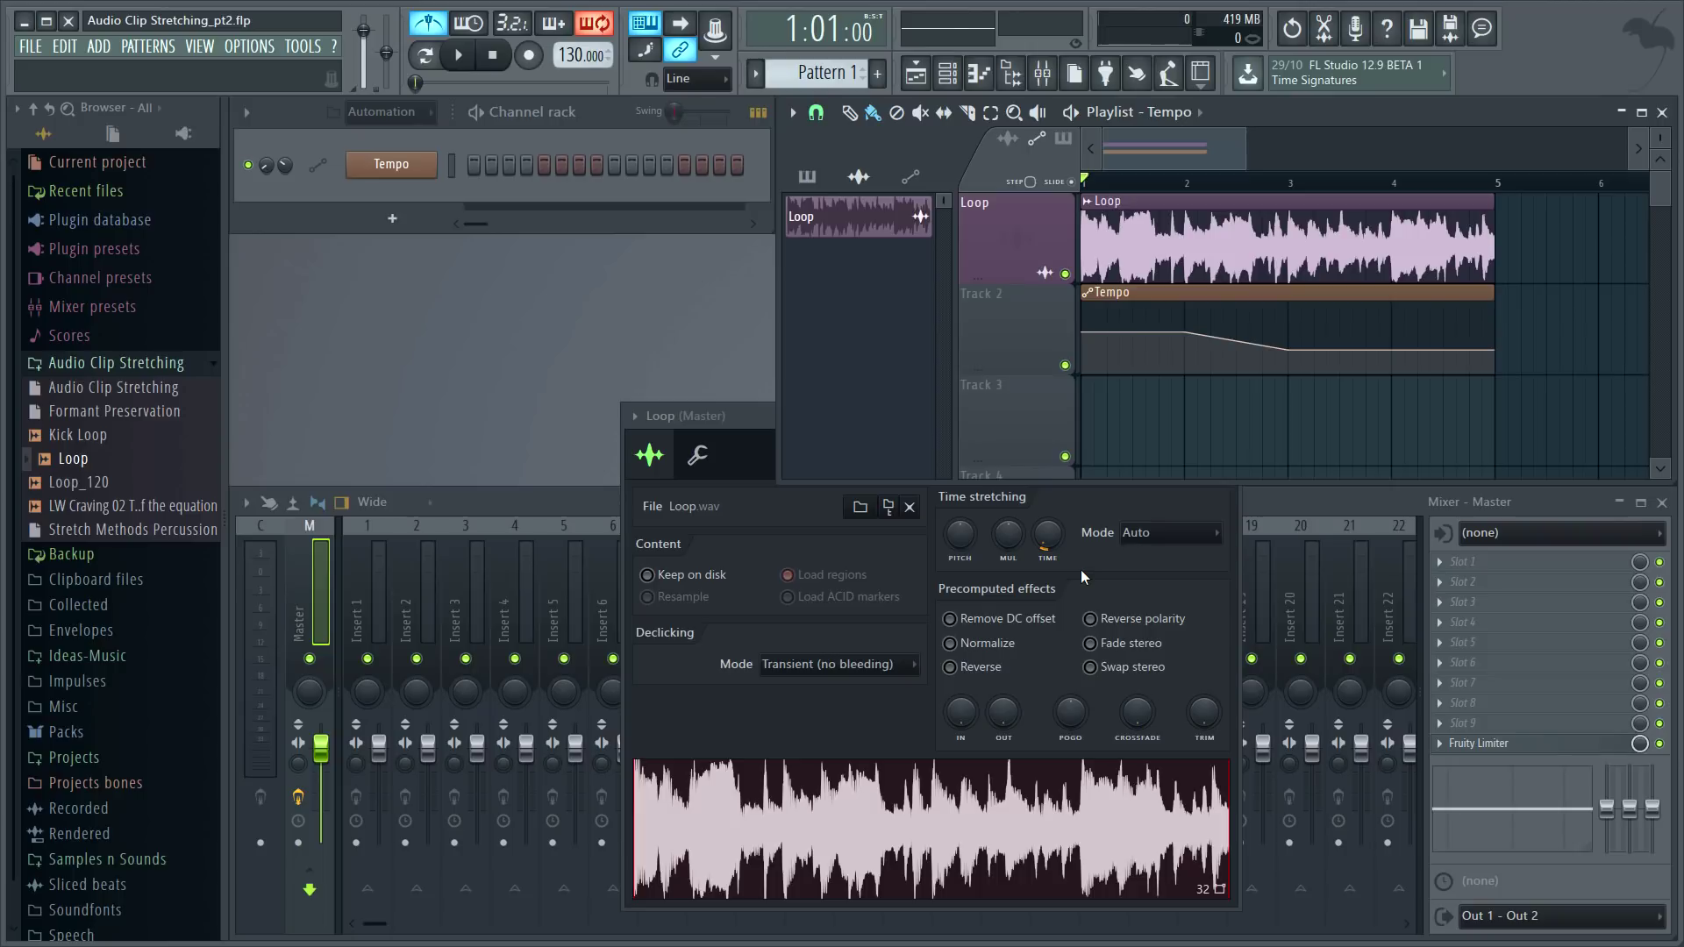
{"action": "key", "text": "space"}
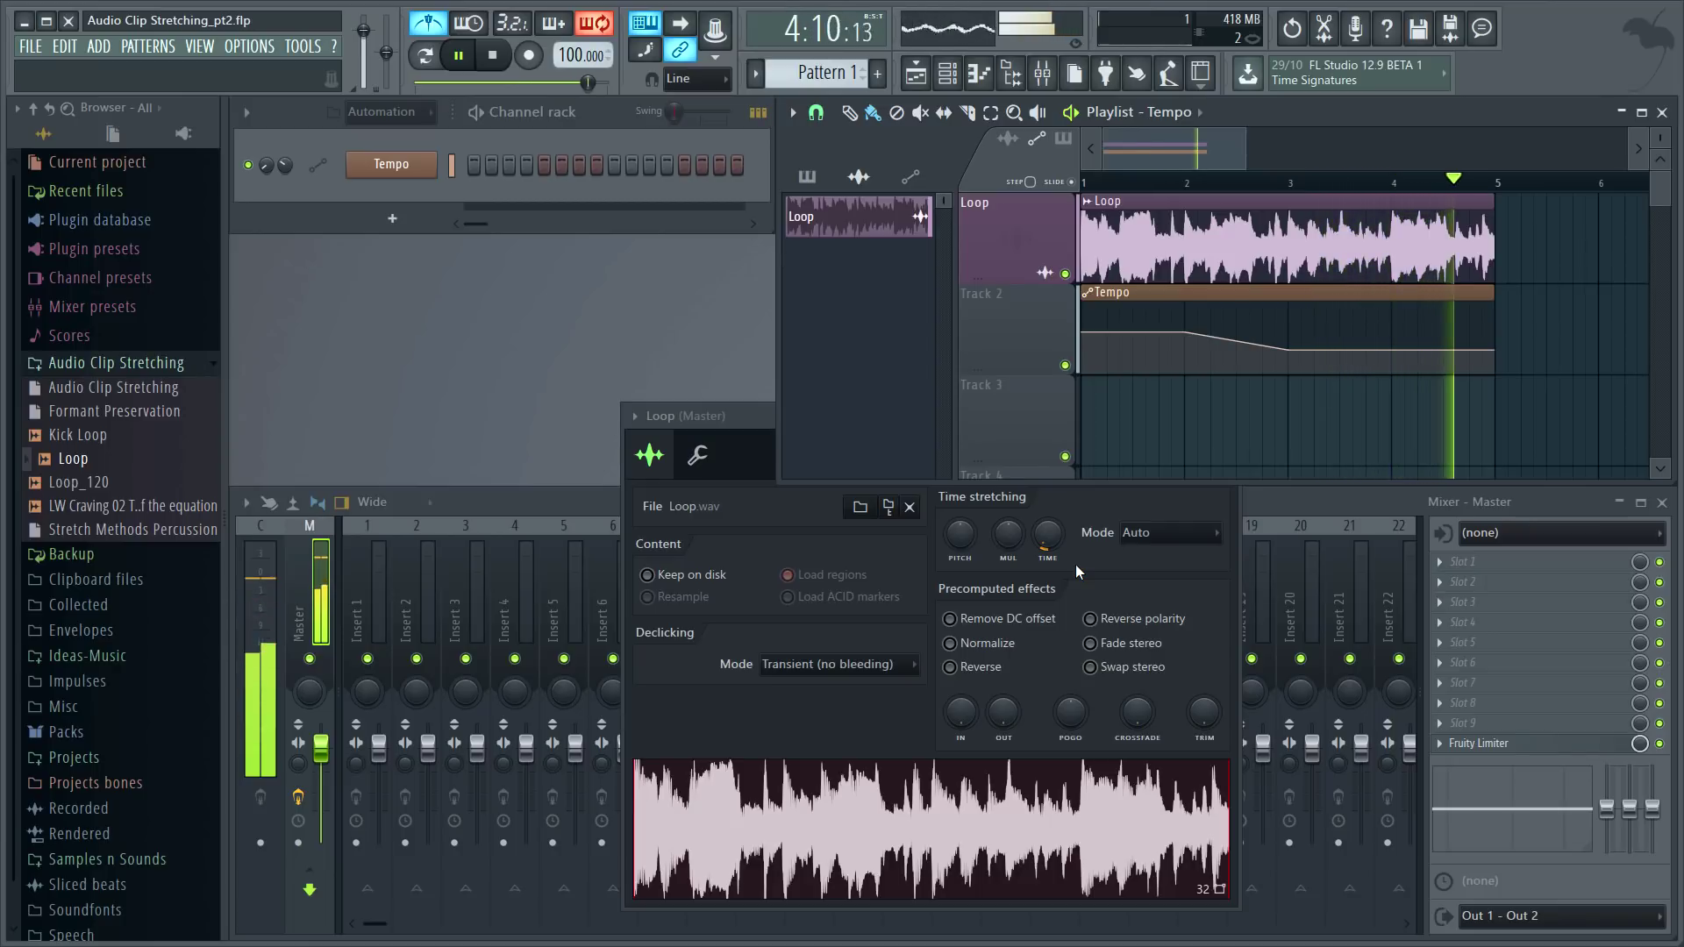
{"action": "key", "text": "space"}
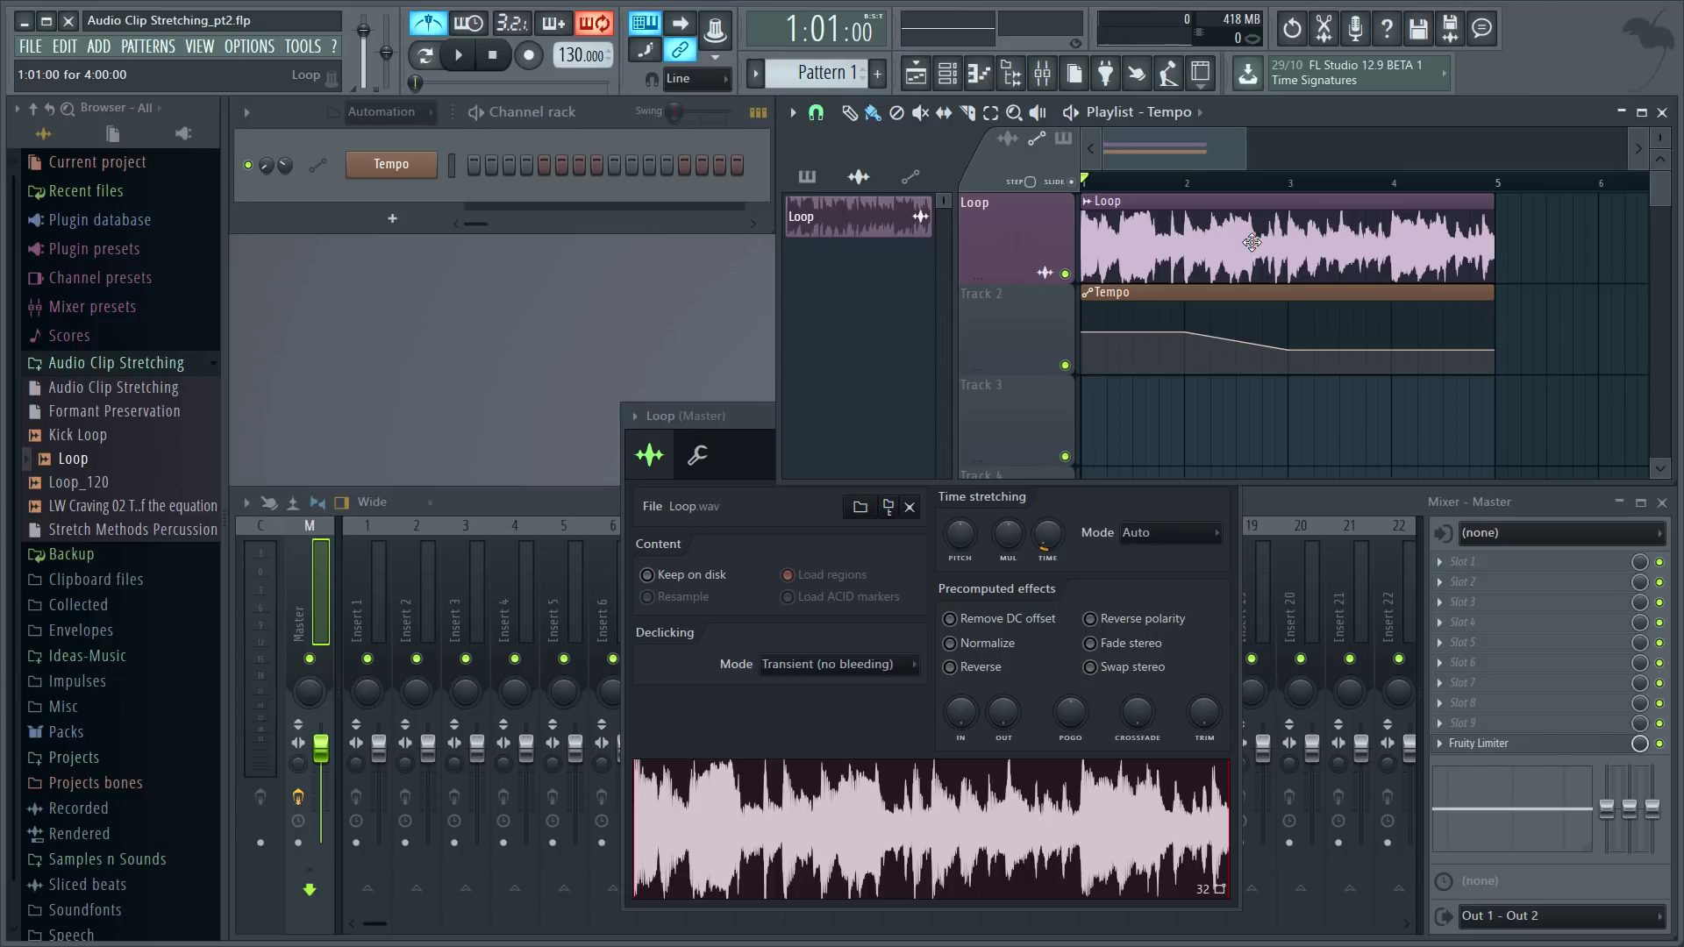
- Set the Loop sample's stretching mode to Stretch and listen over the tempo ramp
{"action": "left_click", "coordinate": [1154, 537]}
{"action": "left_click", "coordinate": [1150, 591]}
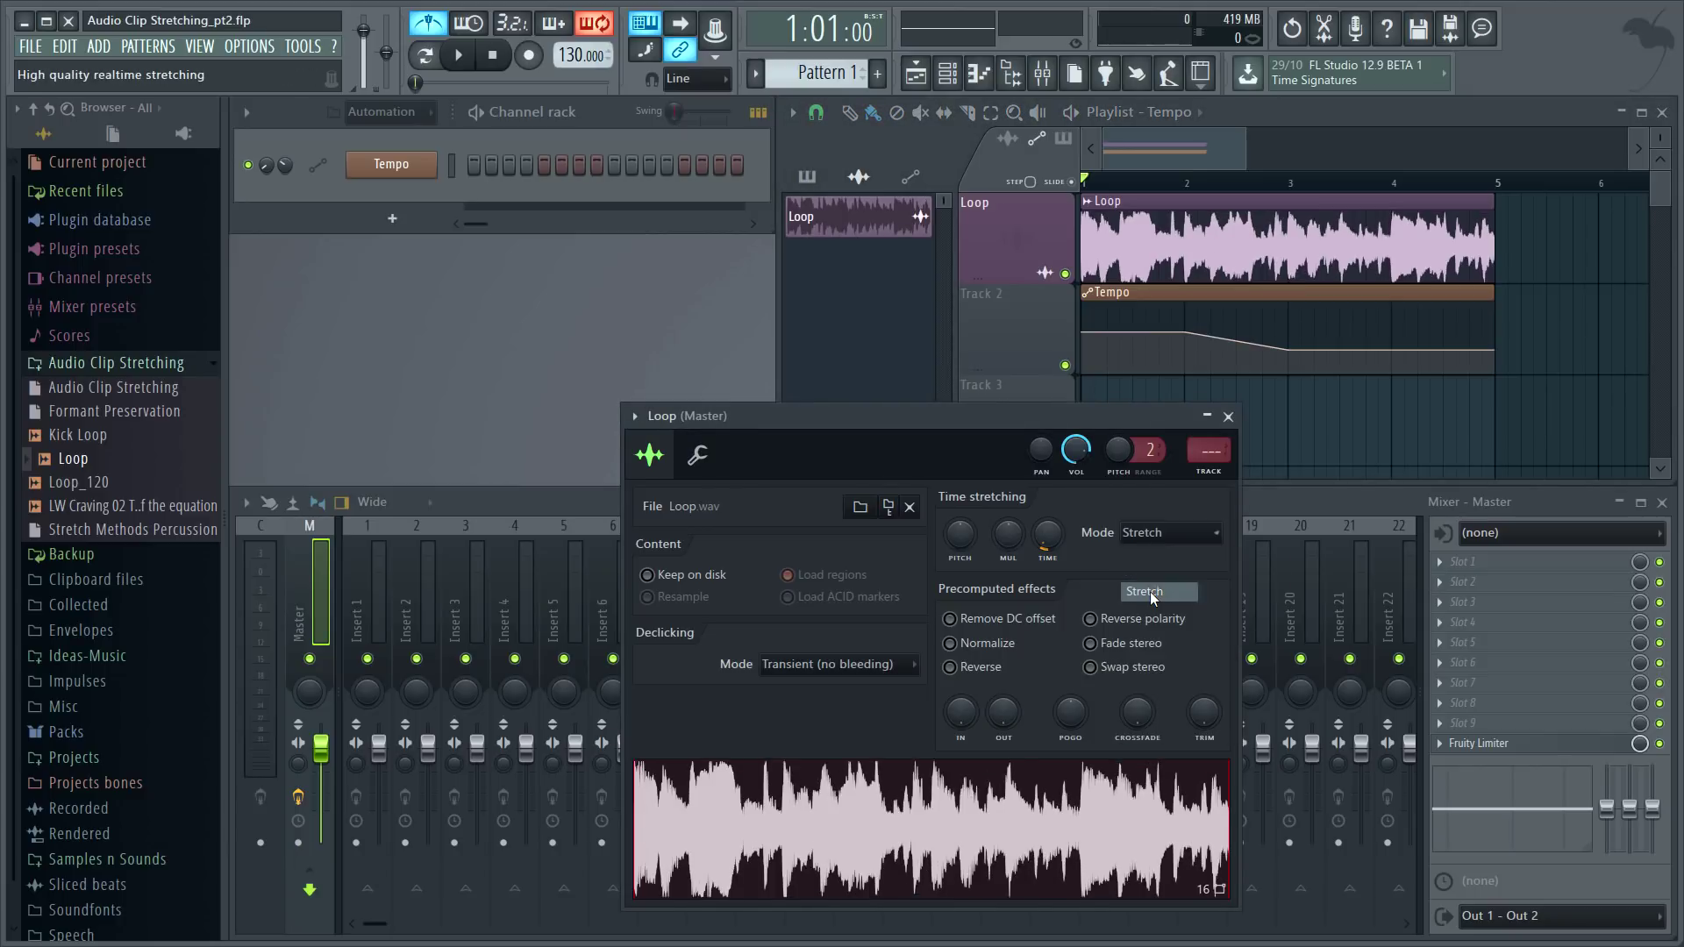
{"action": "key", "text": "space"}
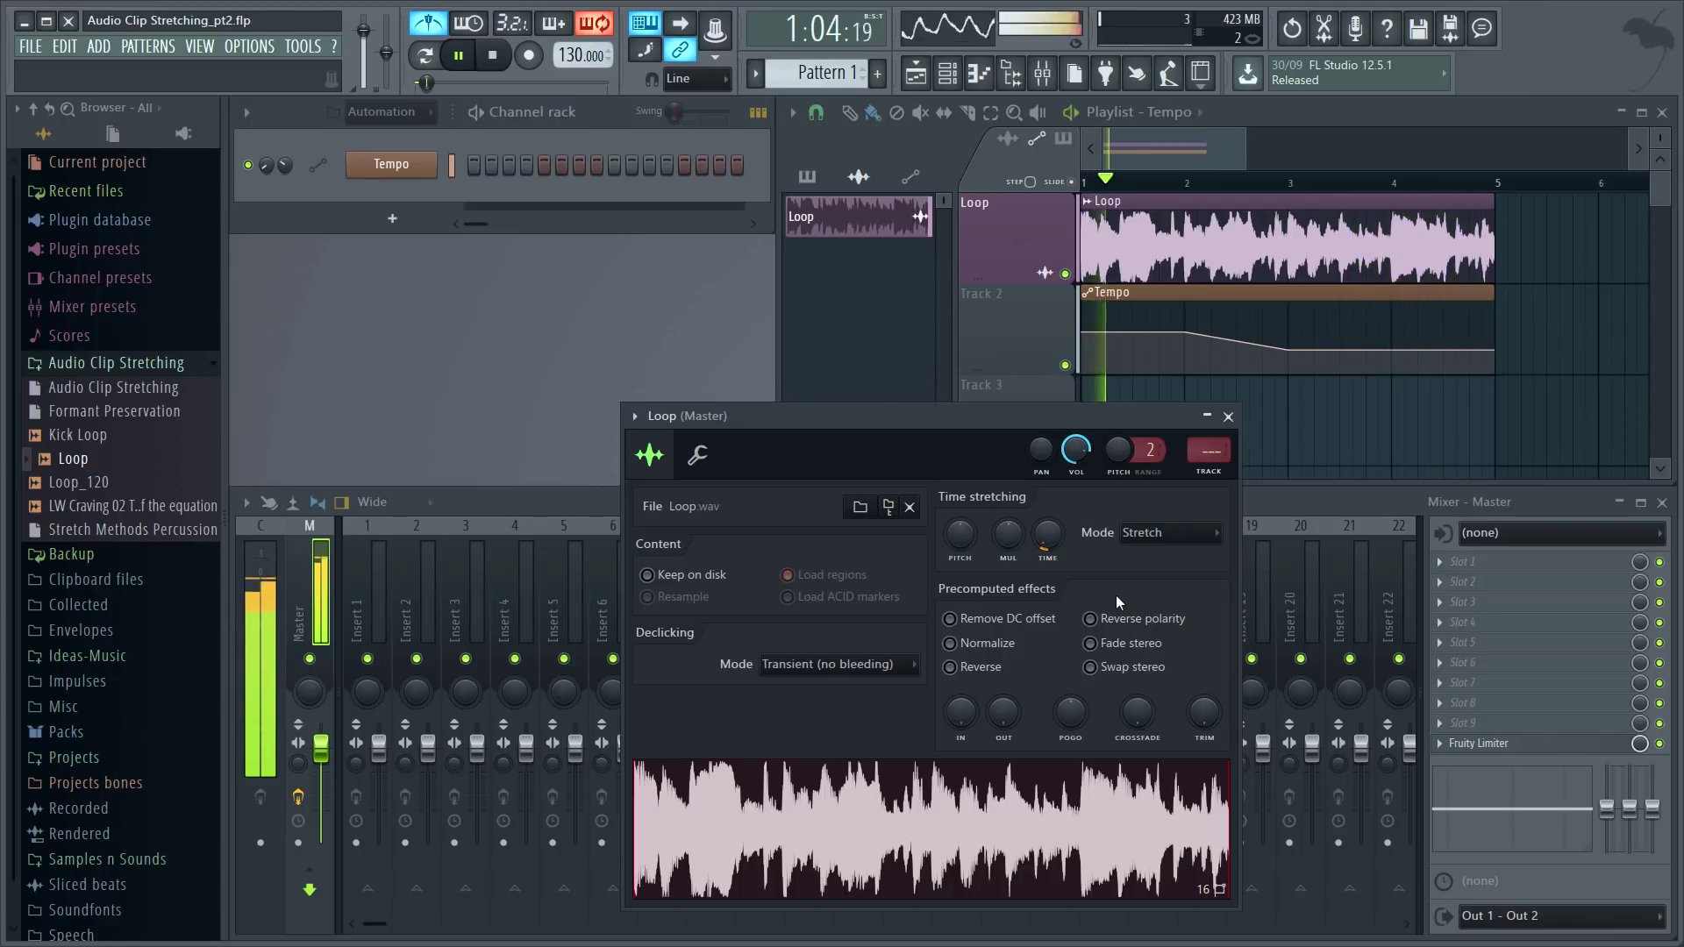
{"action": "key", "text": "space"}
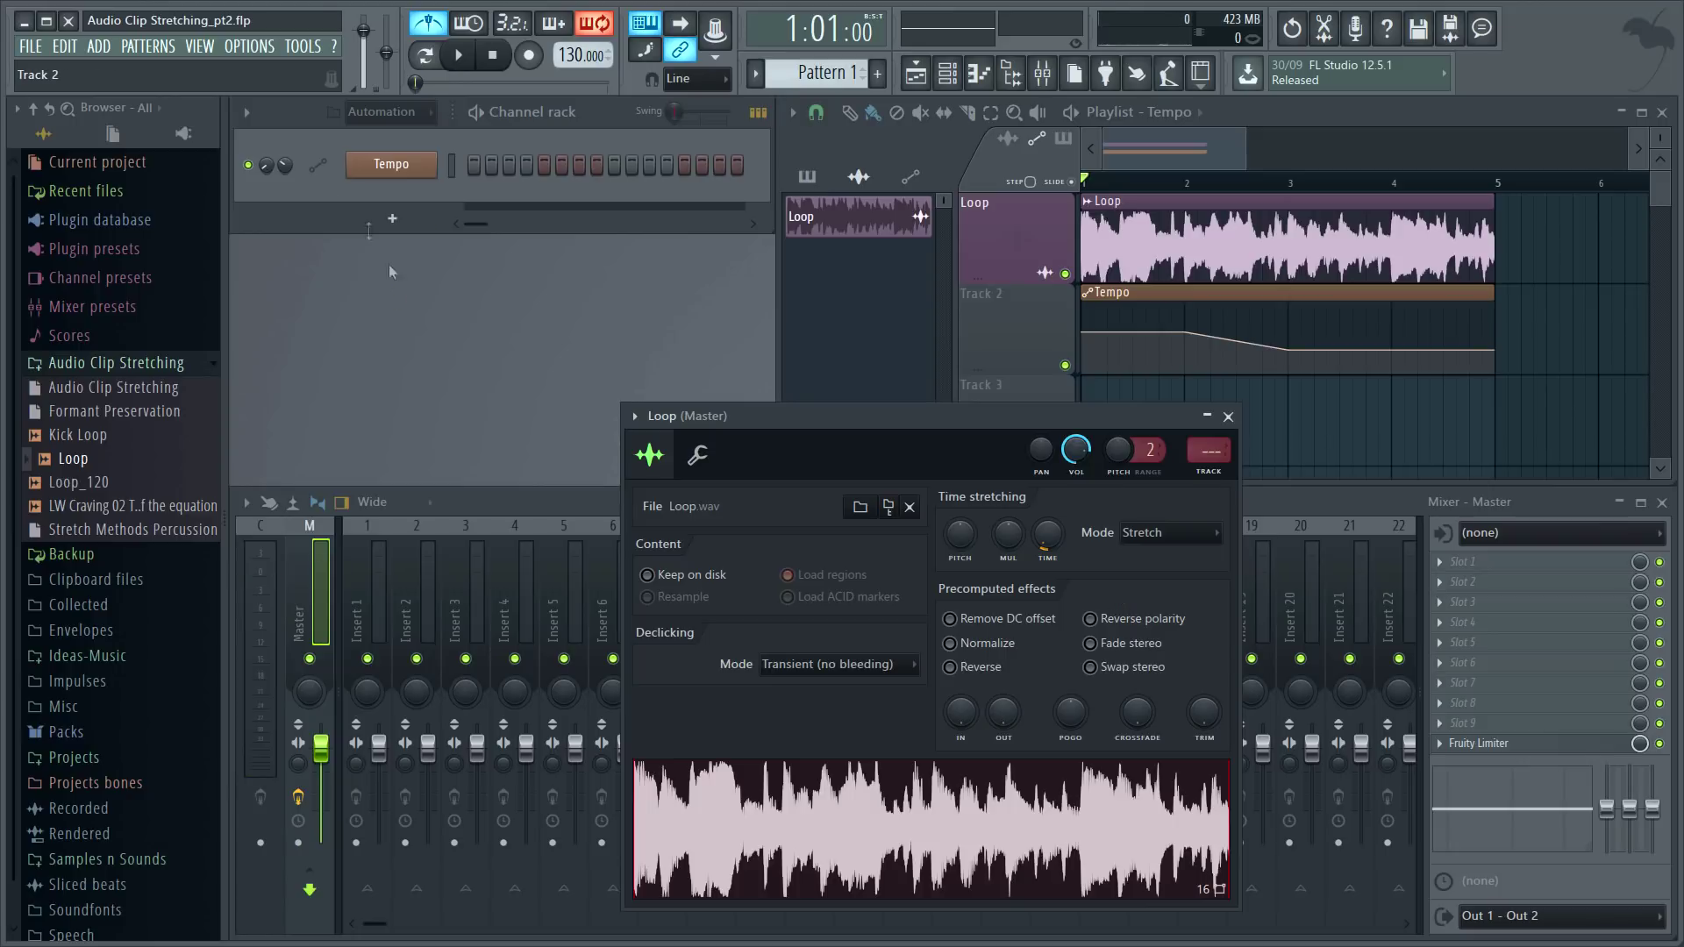
- Run the Tools macro 'Switch realtime stretching for all audio clips'
{"action": "left_click", "coordinate": [319, 55]}
{"action": "mouse_move", "coordinate": [328, 108]}
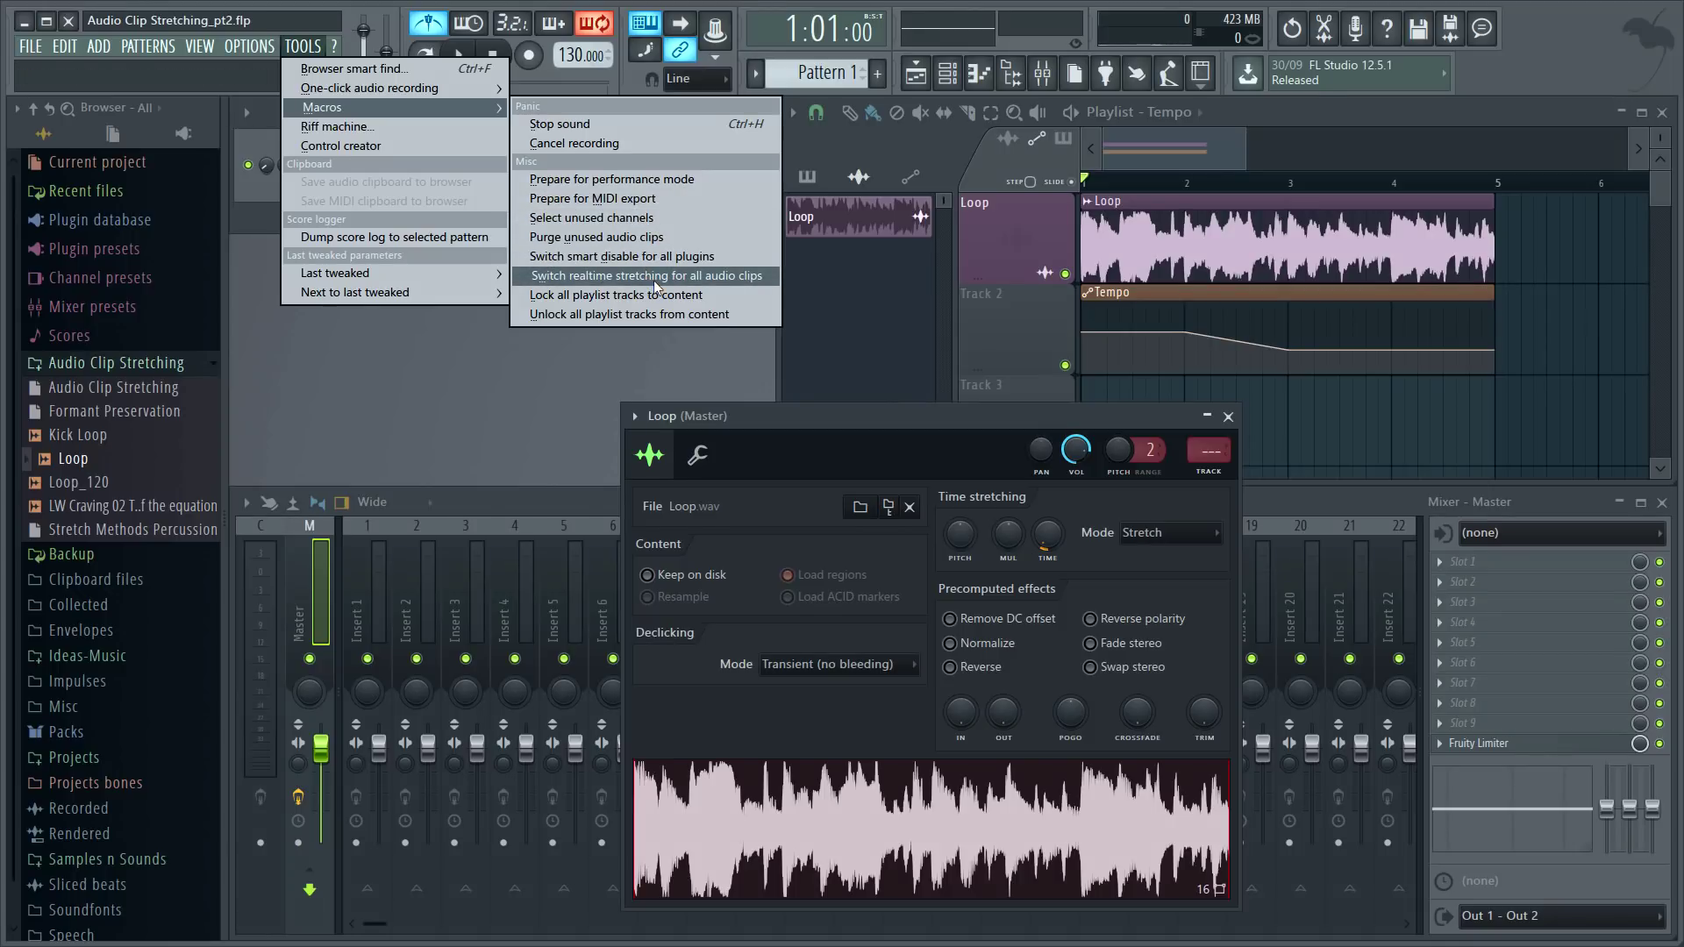
{"action": "left_click", "coordinate": [662, 279]}
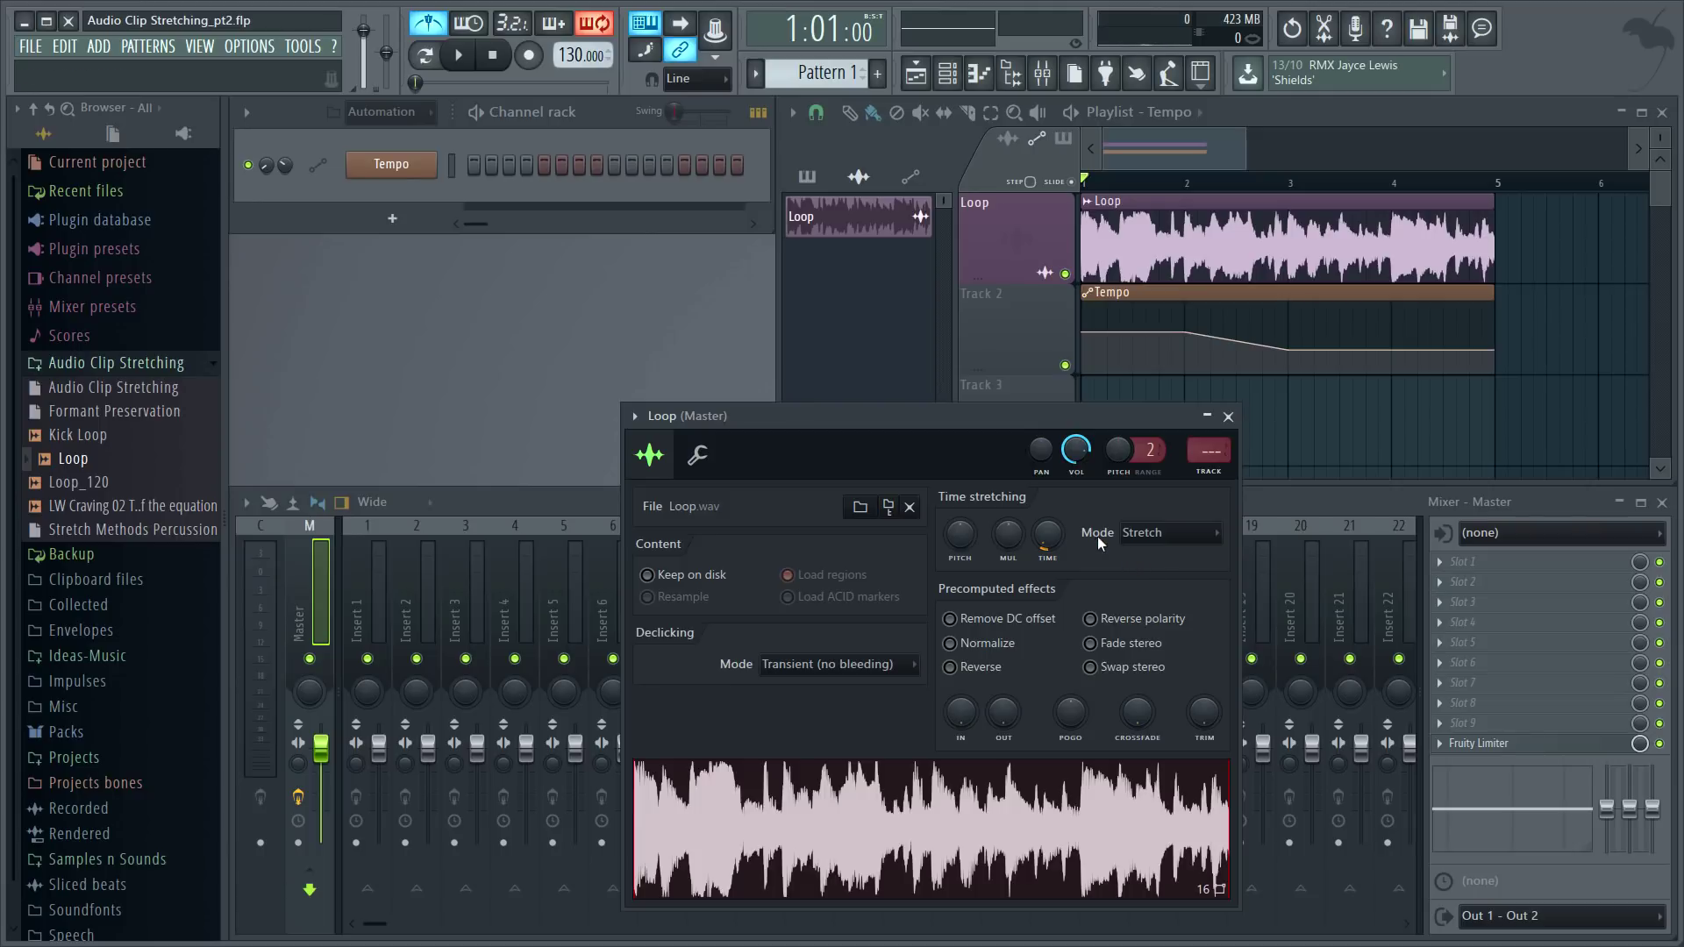
- Set the Loop's stretch time to (none), switch its method to Resample, and play it
{"action": "left_click", "coordinate": [1055, 531]}
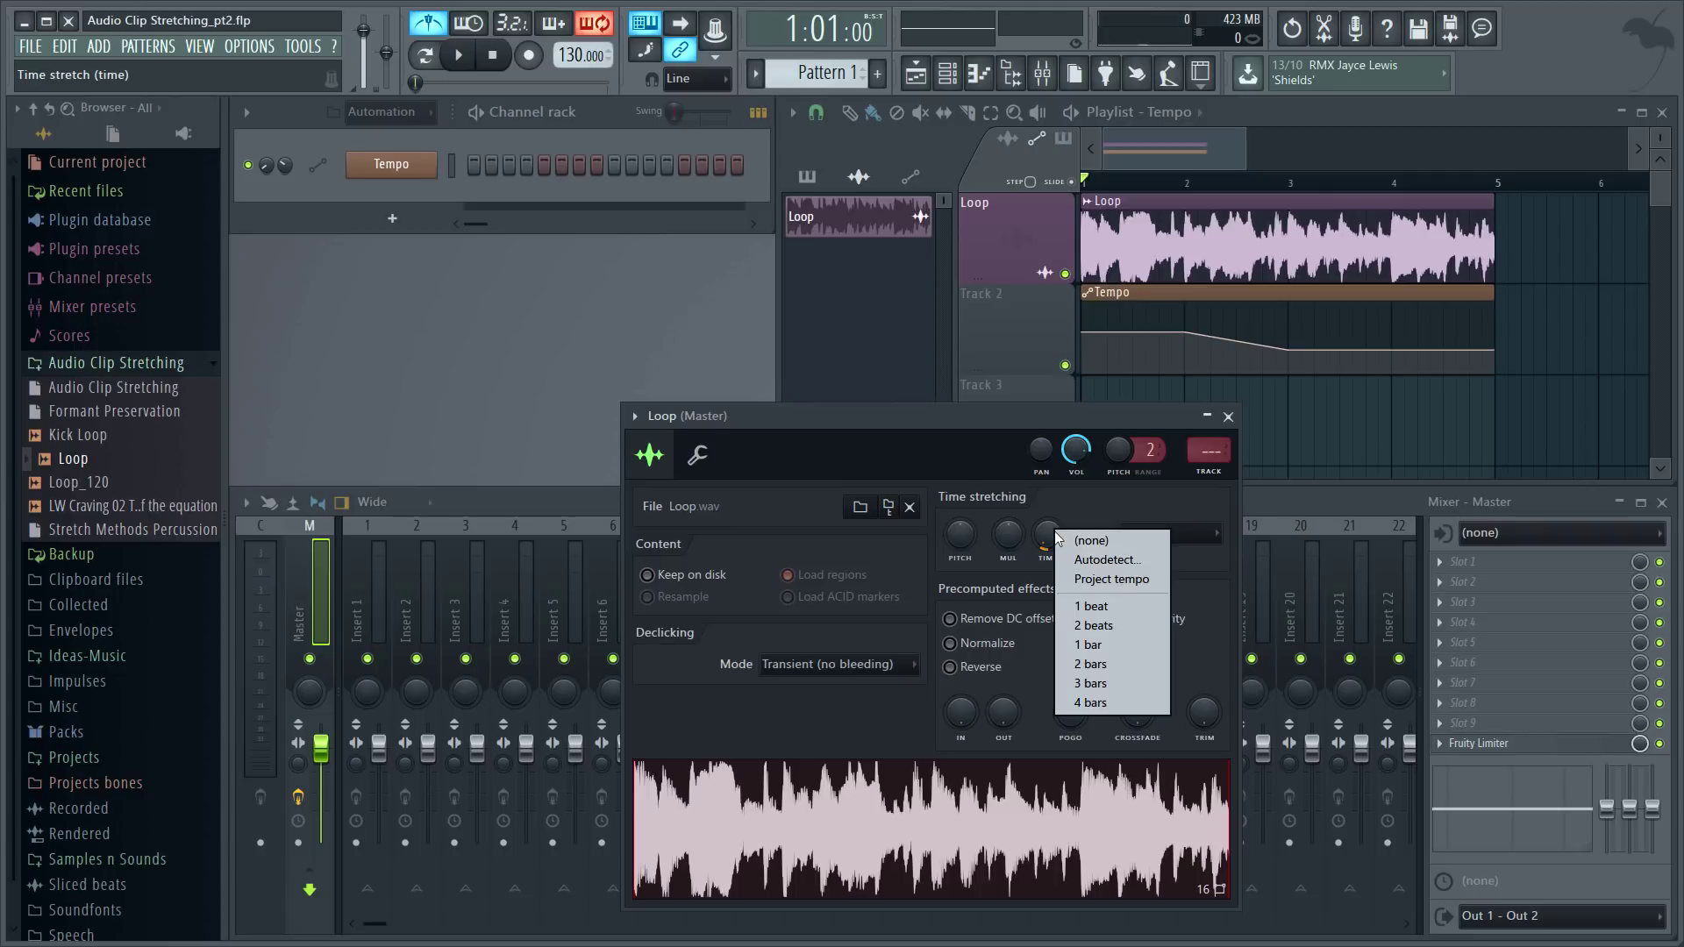
{"action": "left_click", "coordinate": [1094, 540]}
{"action": "left_click", "coordinate": [1159, 534]}
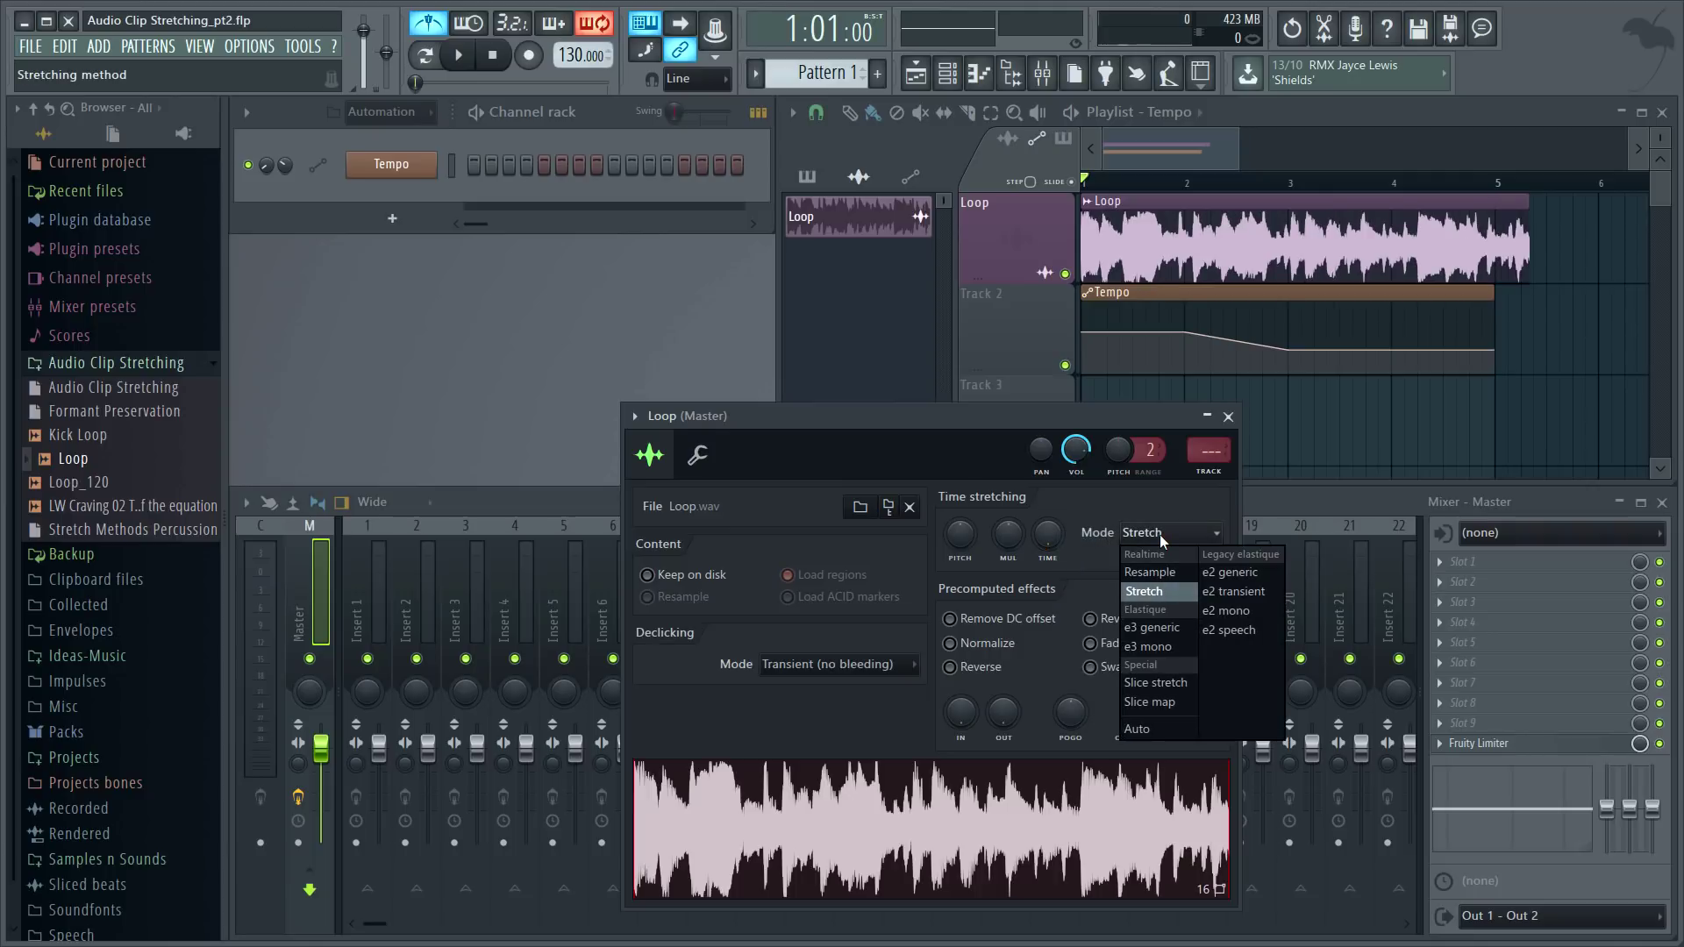
{"action": "left_click", "coordinate": [1152, 572]}
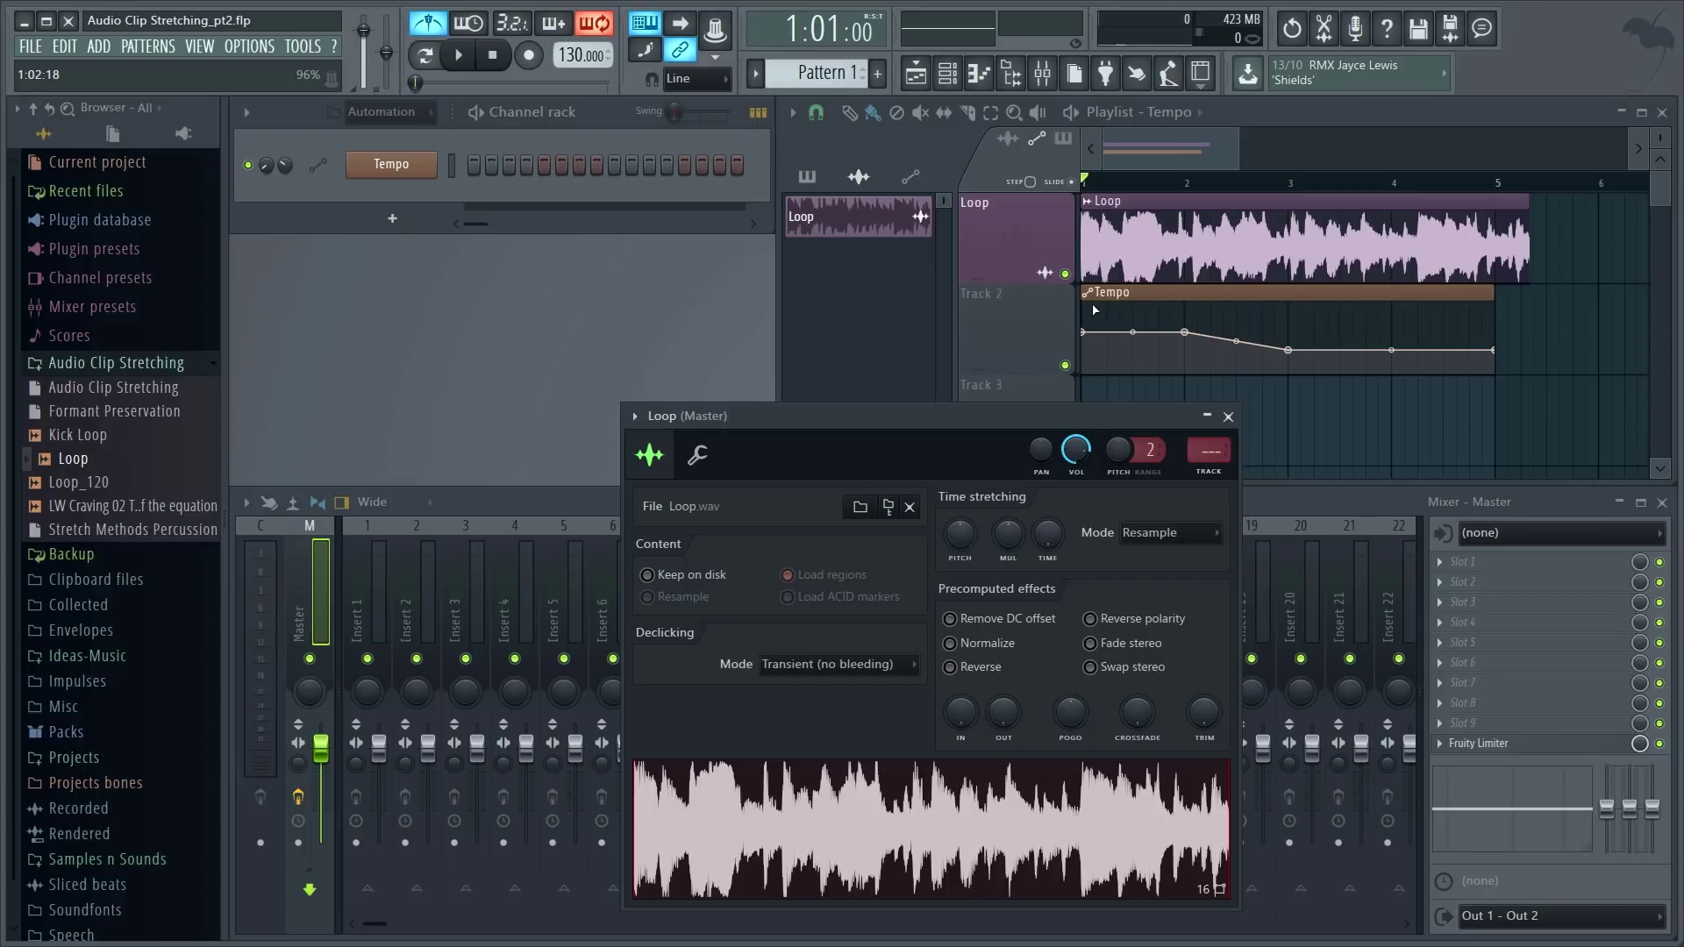
{"action": "key", "text": "space"}
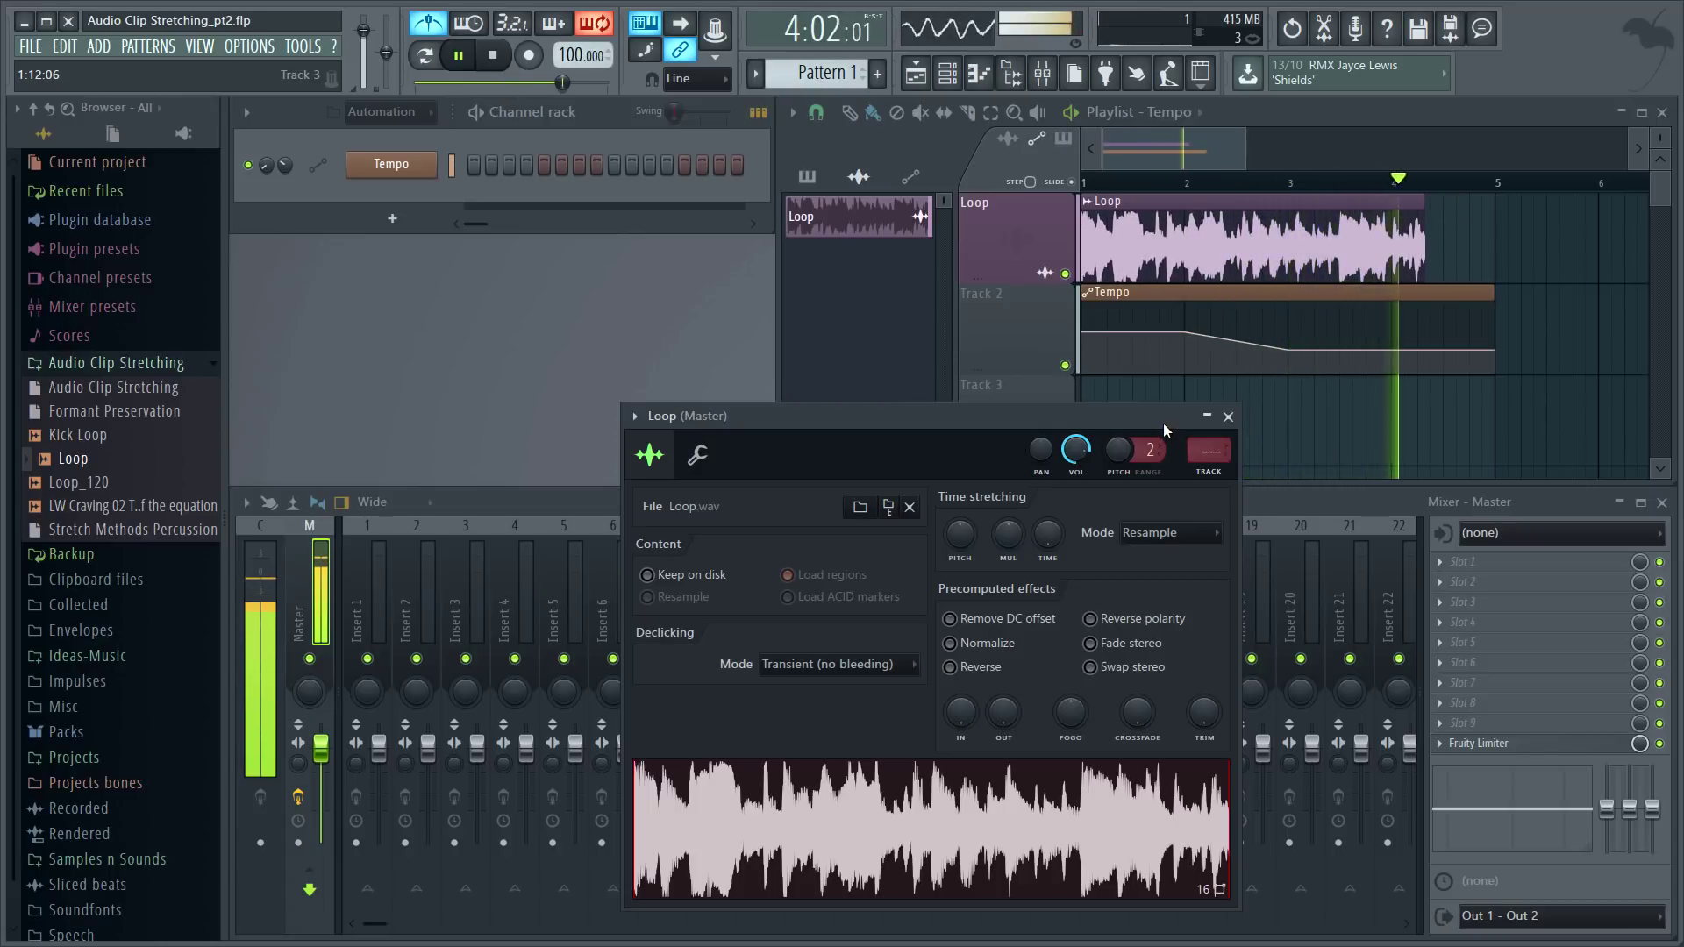
{"action": "key", "text": "space"}
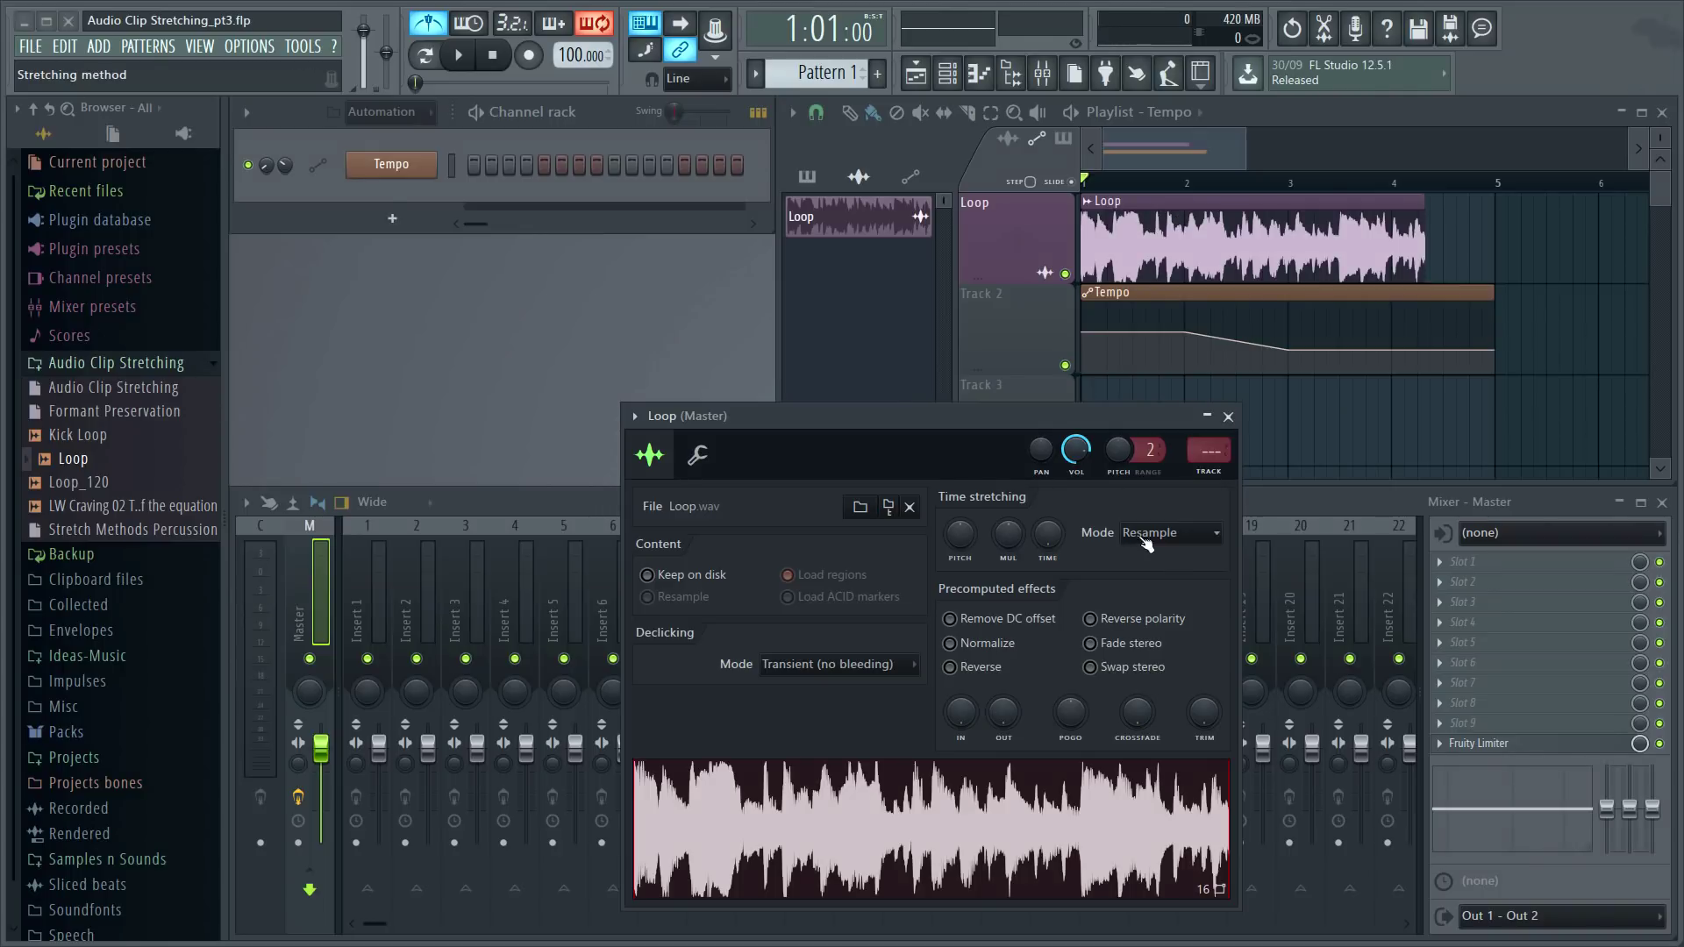
{"action": "left_click", "coordinate": [1138, 533]}
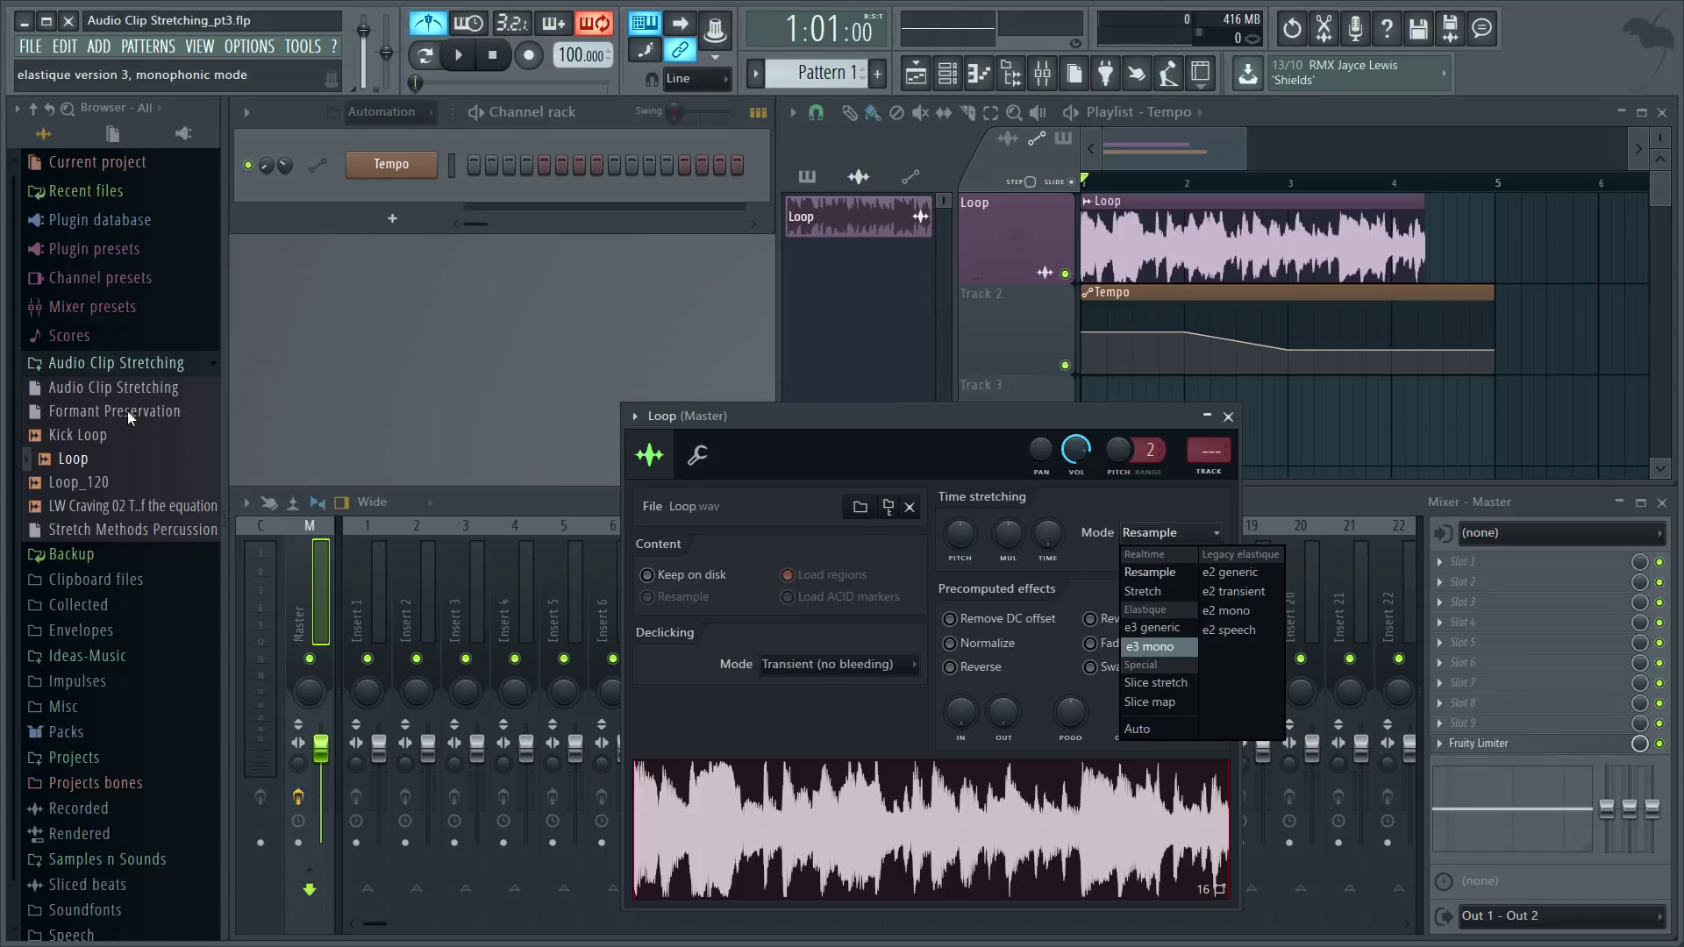
- Load Formant Preservation.flp by dragging it from the browser into the workspace
{"action": "left_click_drag", "start_coordinate": [119, 410], "coordinate": [361, 361]}
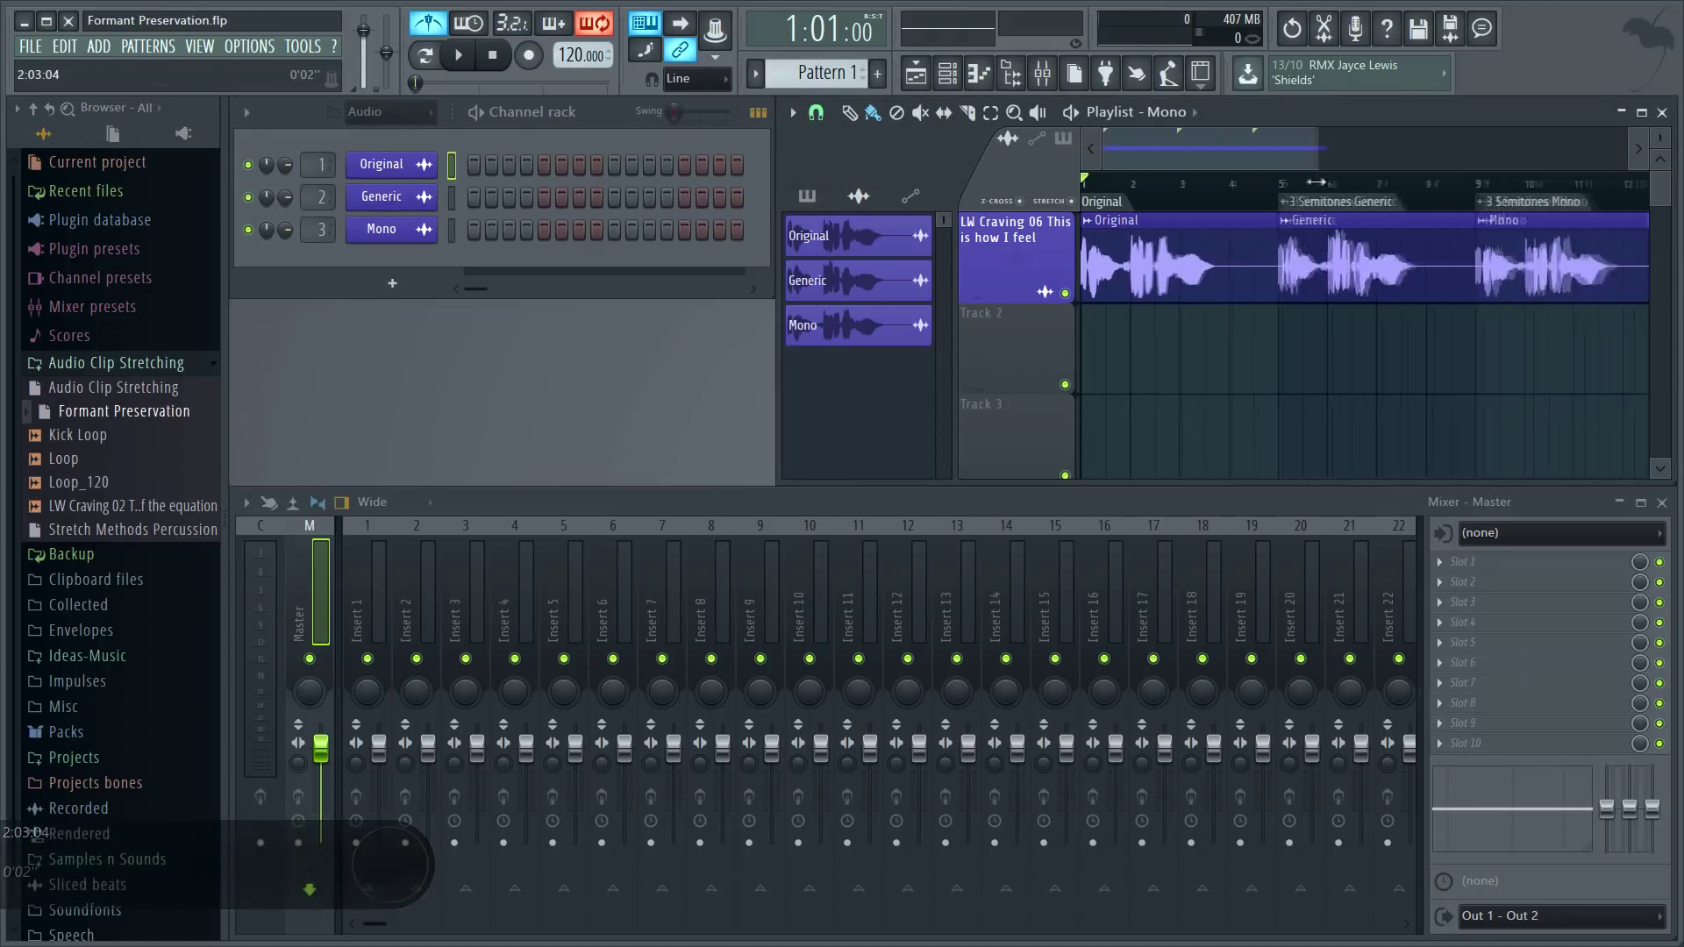
- Play the vocal clips while viewing the Original, Generic and Mono channel settings
{"action": "left_click", "coordinate": [394, 166]}
{"action": "left_click", "coordinate": [393, 166]}
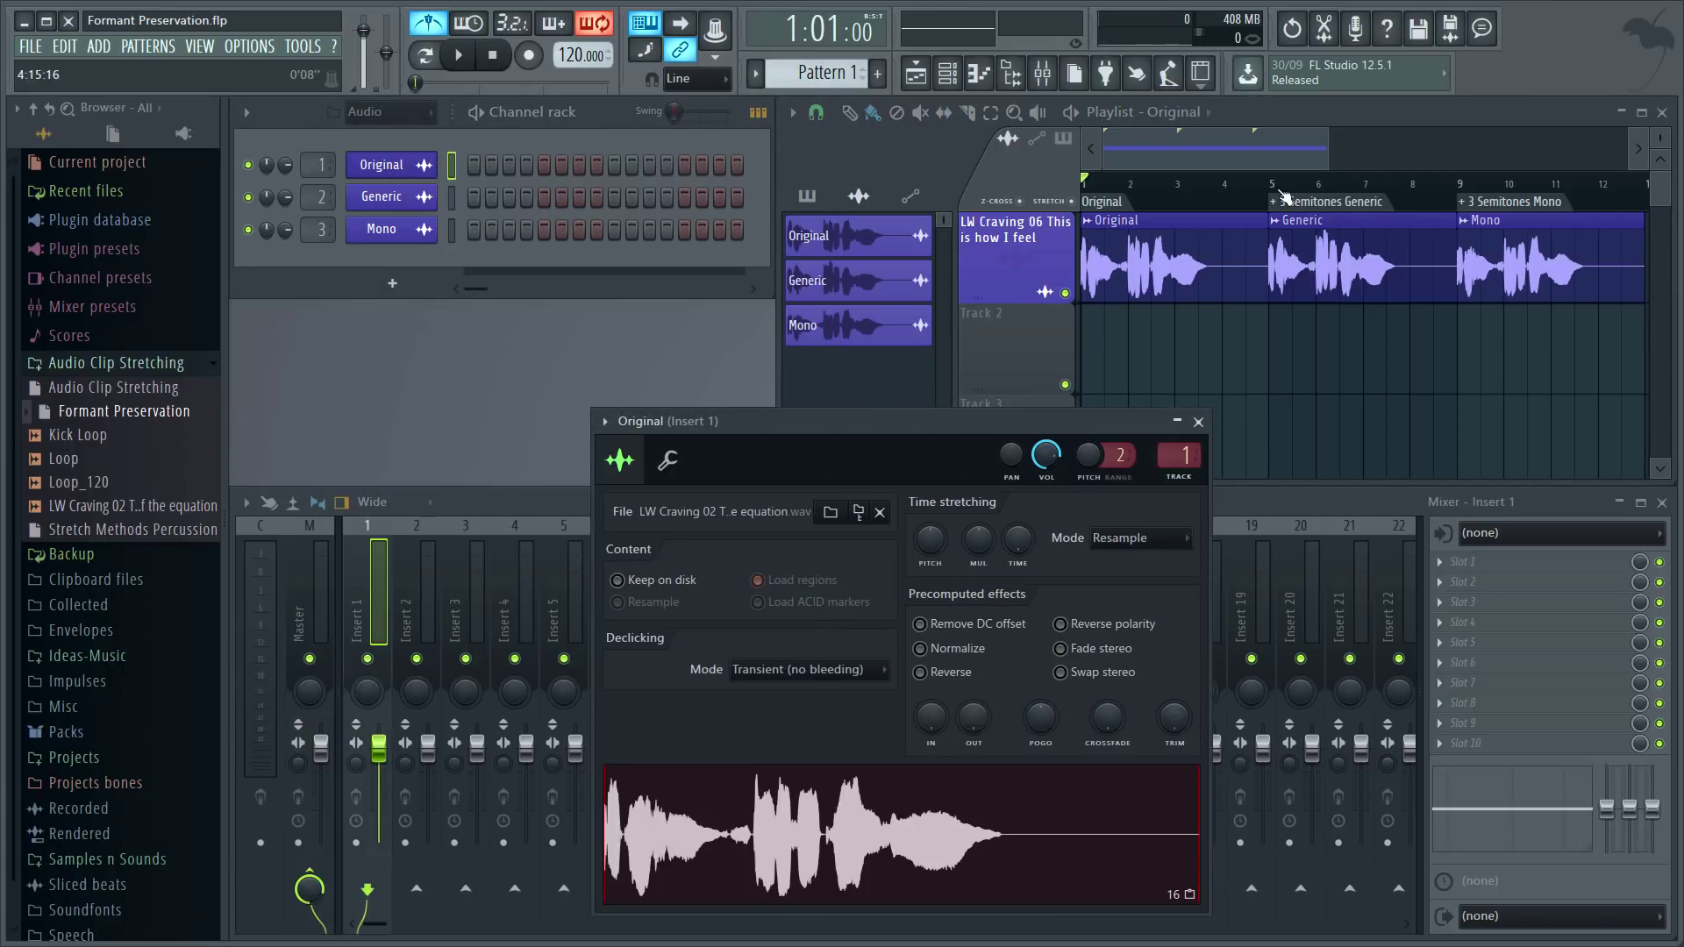
{"action": "key", "text": "space"}
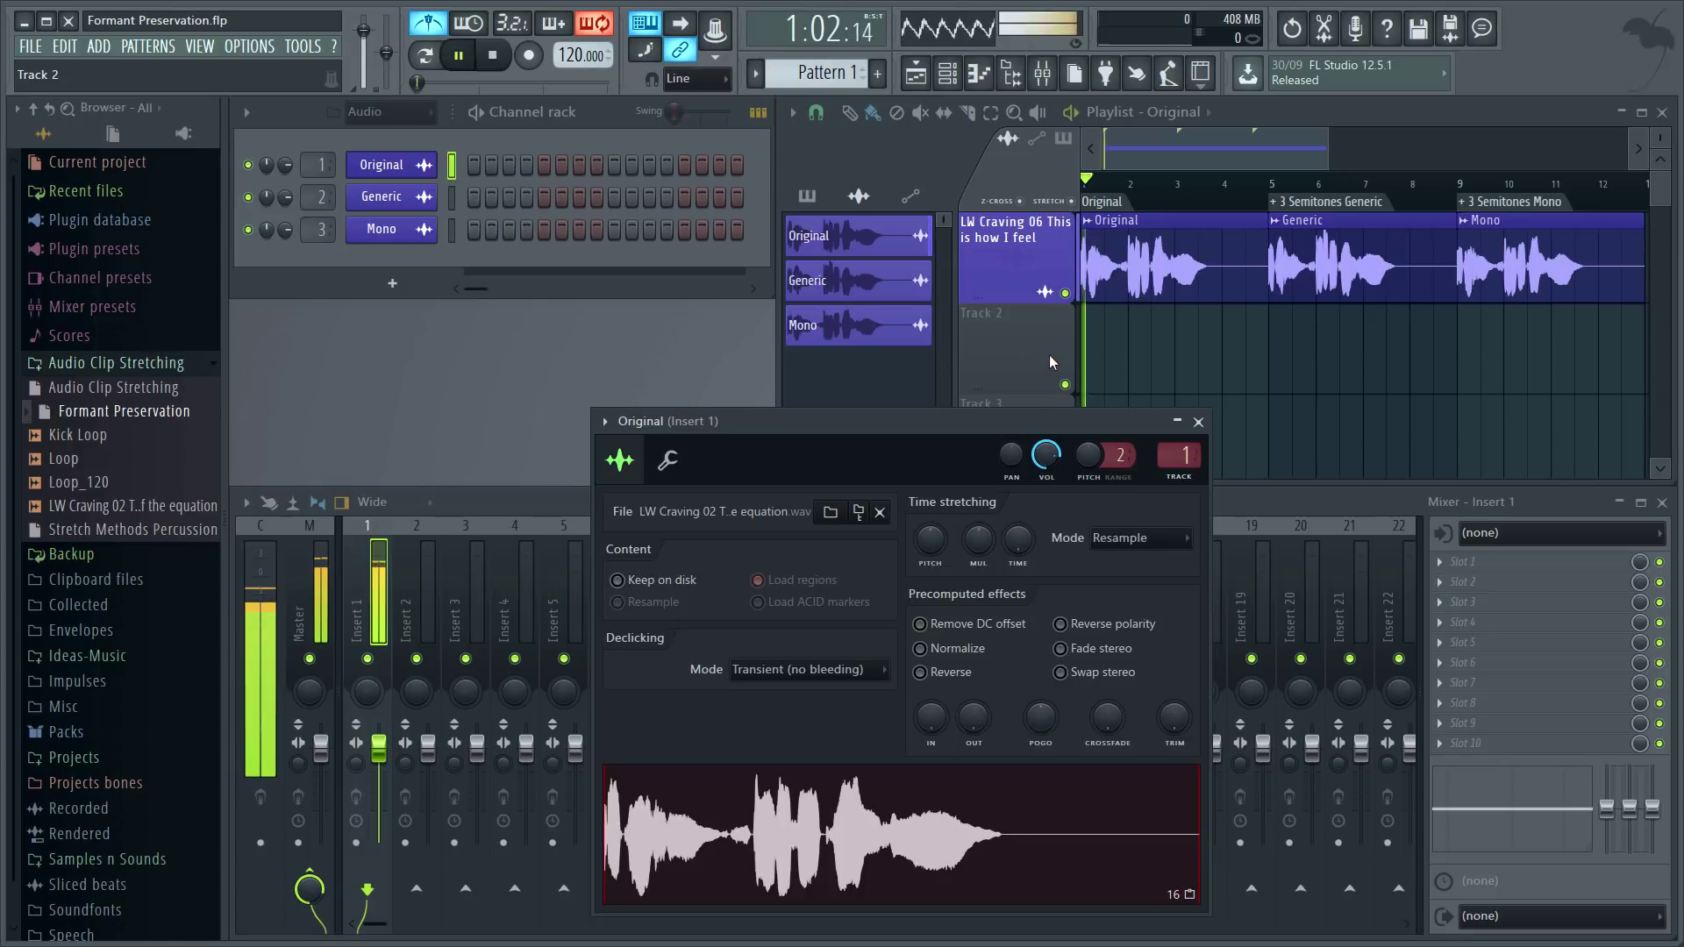
{"action": "left_click", "coordinate": [379, 206]}
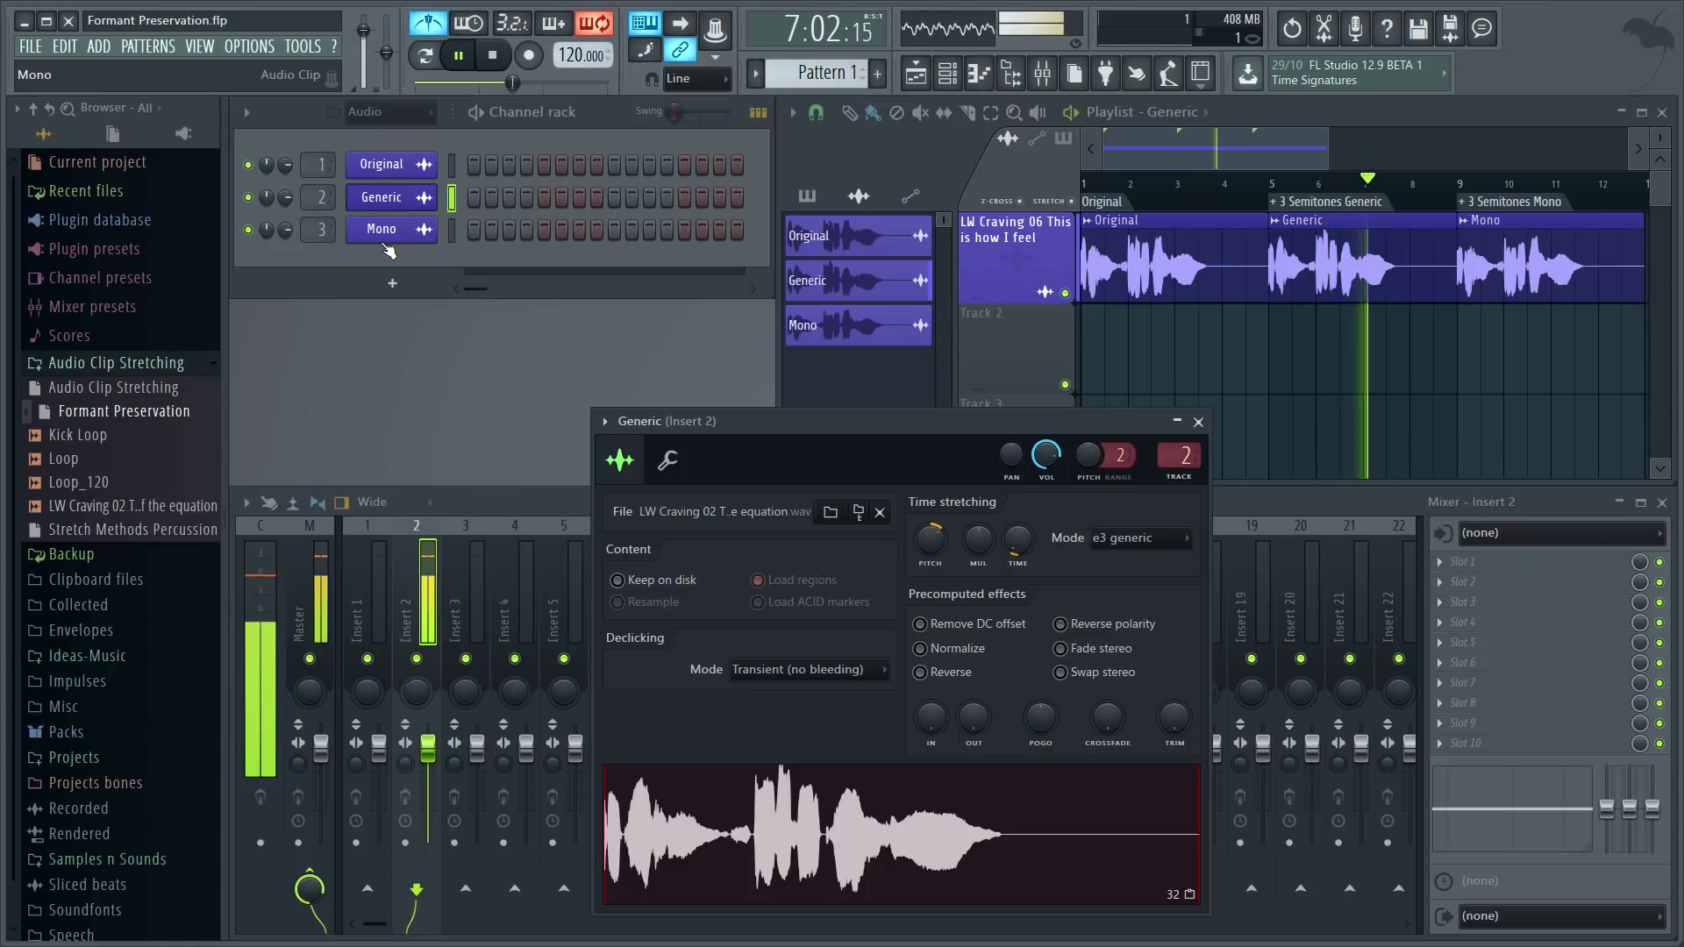
{"action": "left_click", "coordinate": [384, 241]}
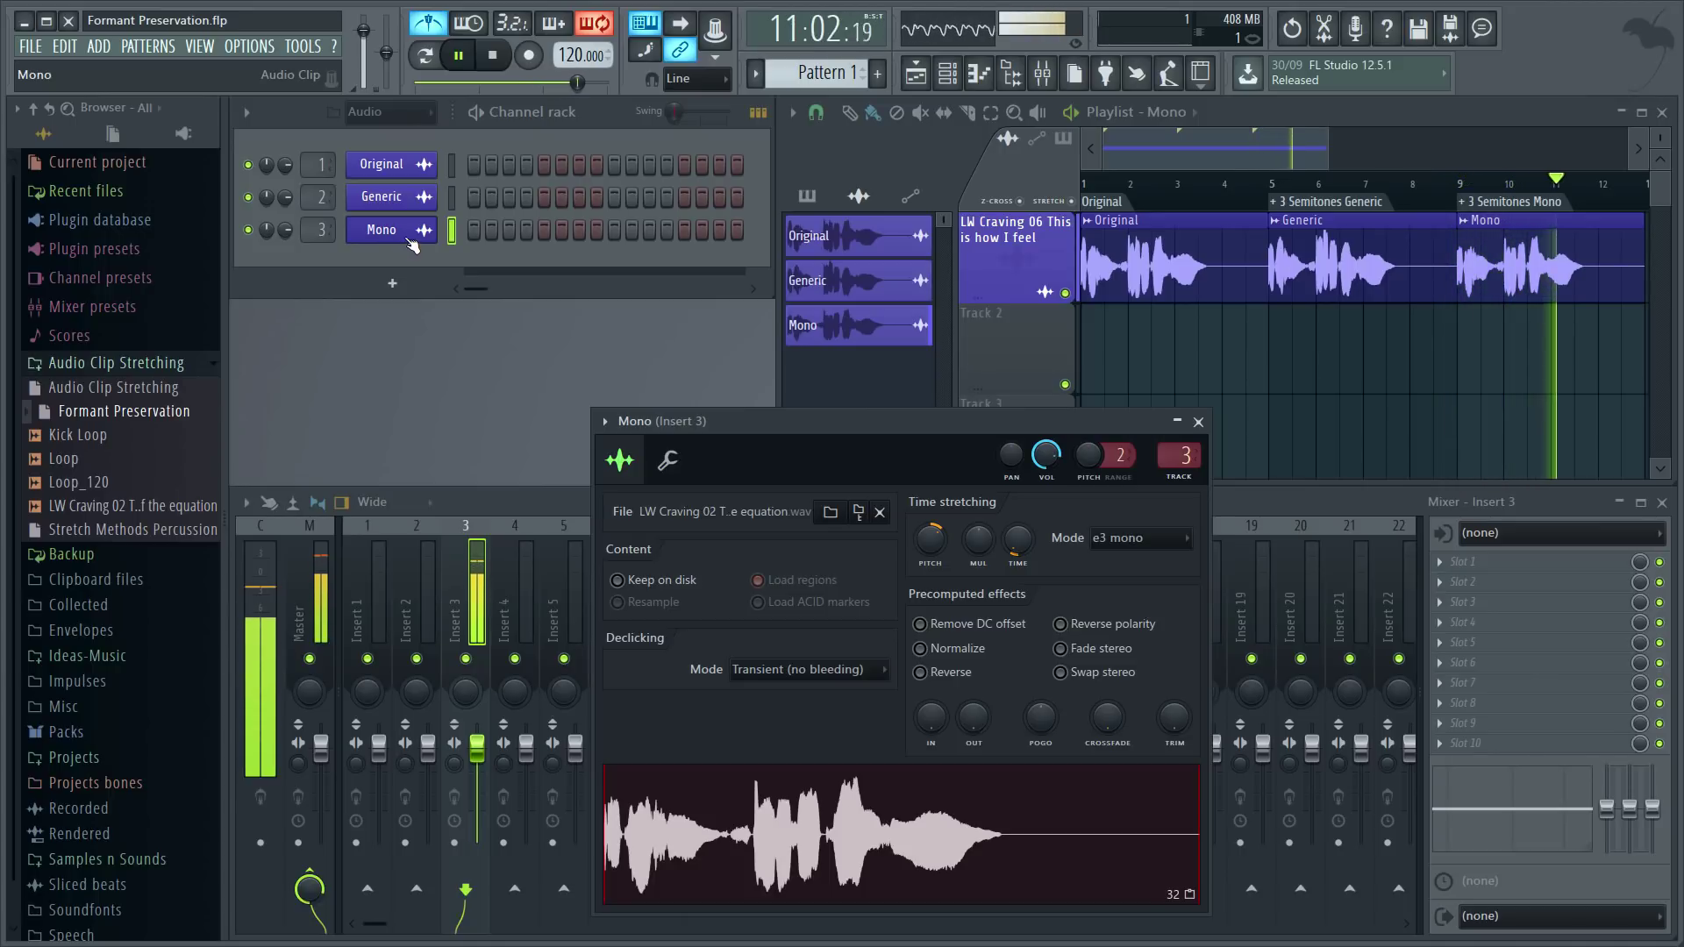
{"action": "key", "text": "space"}
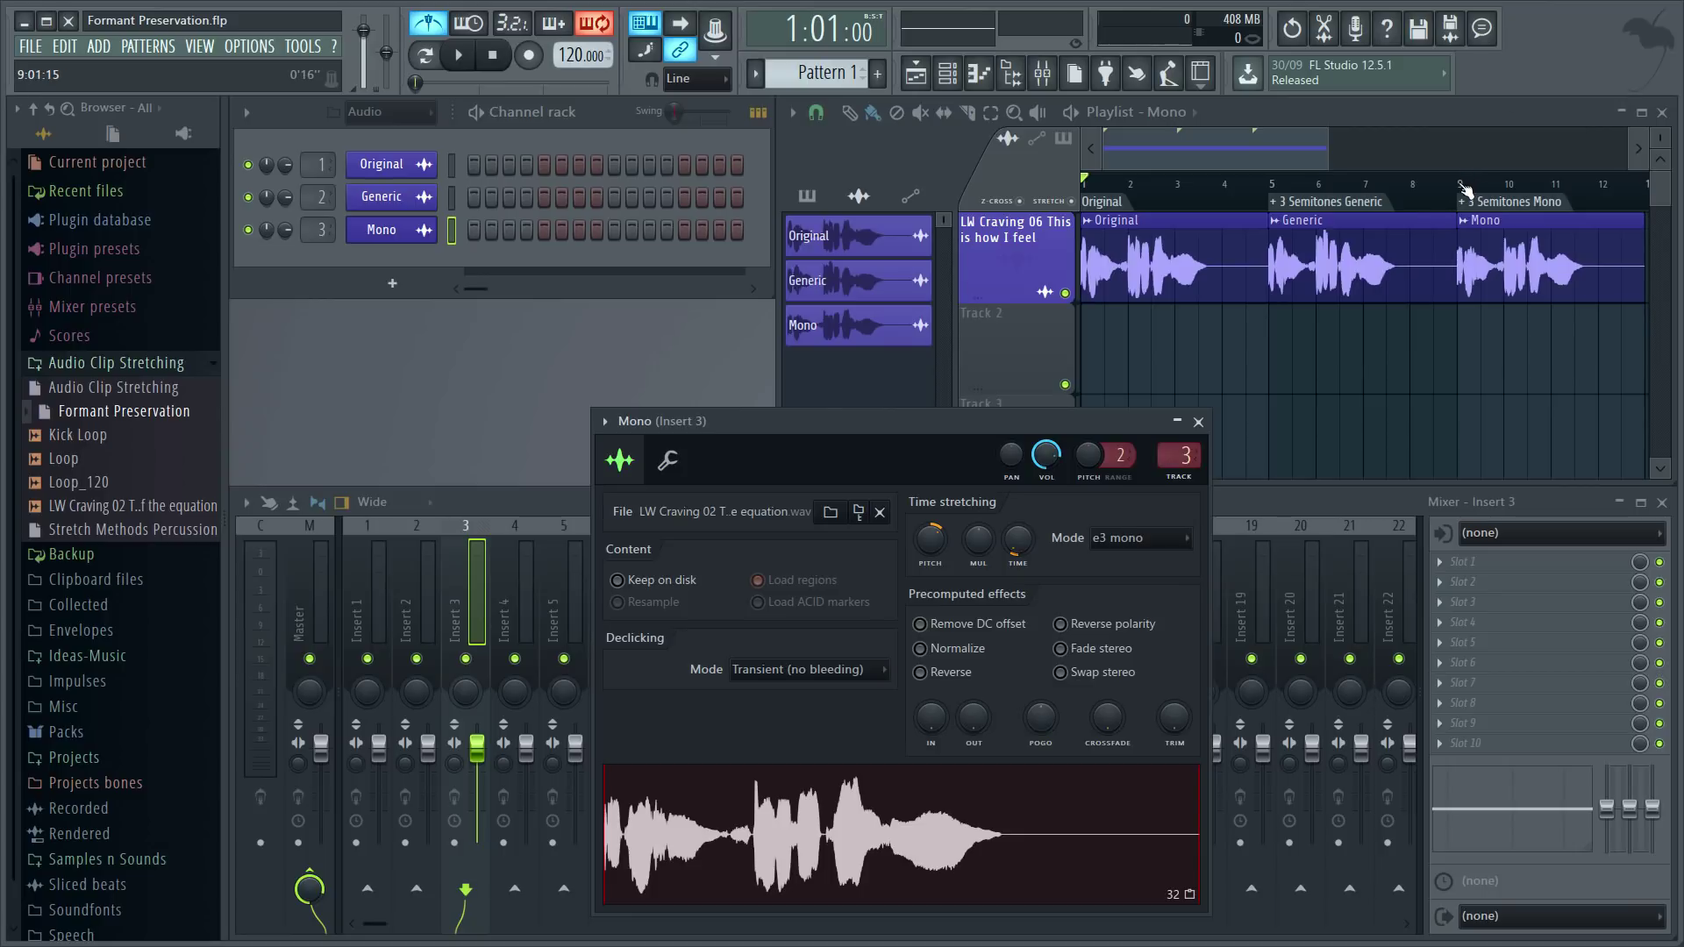
- Loop bars 9–12 and compare e3 generic with e3 mono on the Mono channel, keeping e3 generic
{"action": "left_click_drag", "start_coordinate": [1464, 188], "coordinate": [1597, 186]}
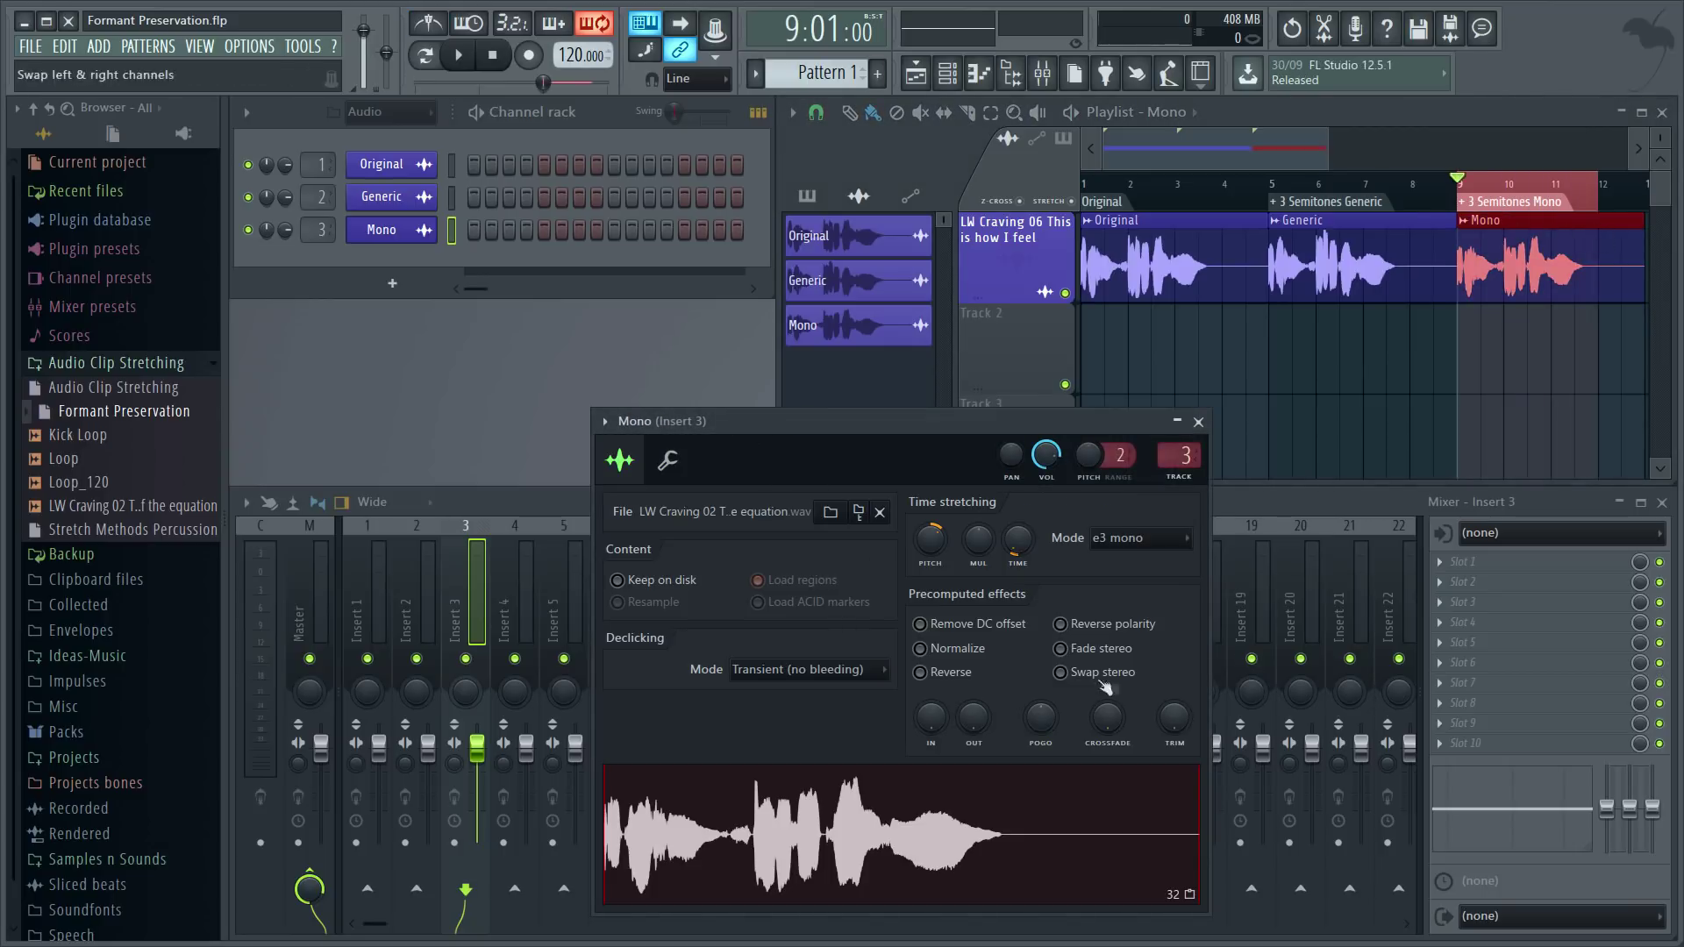
{"action": "left_click", "coordinate": [1140, 538]}
{"action": "left_click", "coordinate": [1124, 642]}
{"action": "key", "text": "space"}
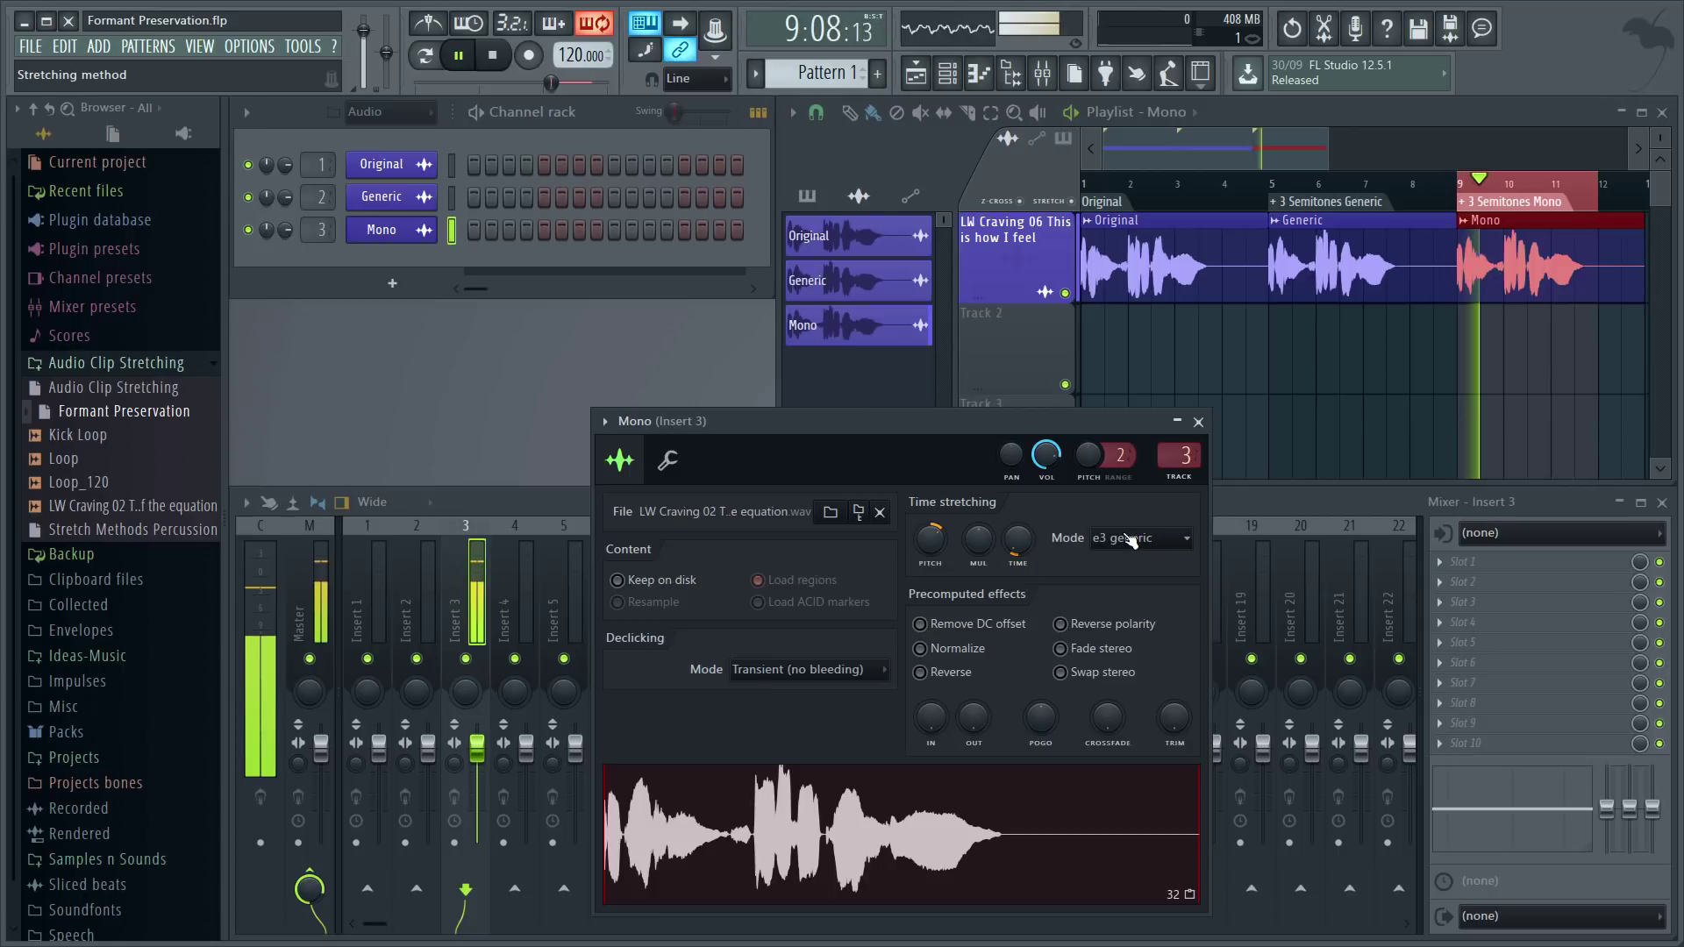
{"action": "left_click", "coordinate": [1130, 538]}
{"action": "left_click", "coordinate": [1122, 652]}
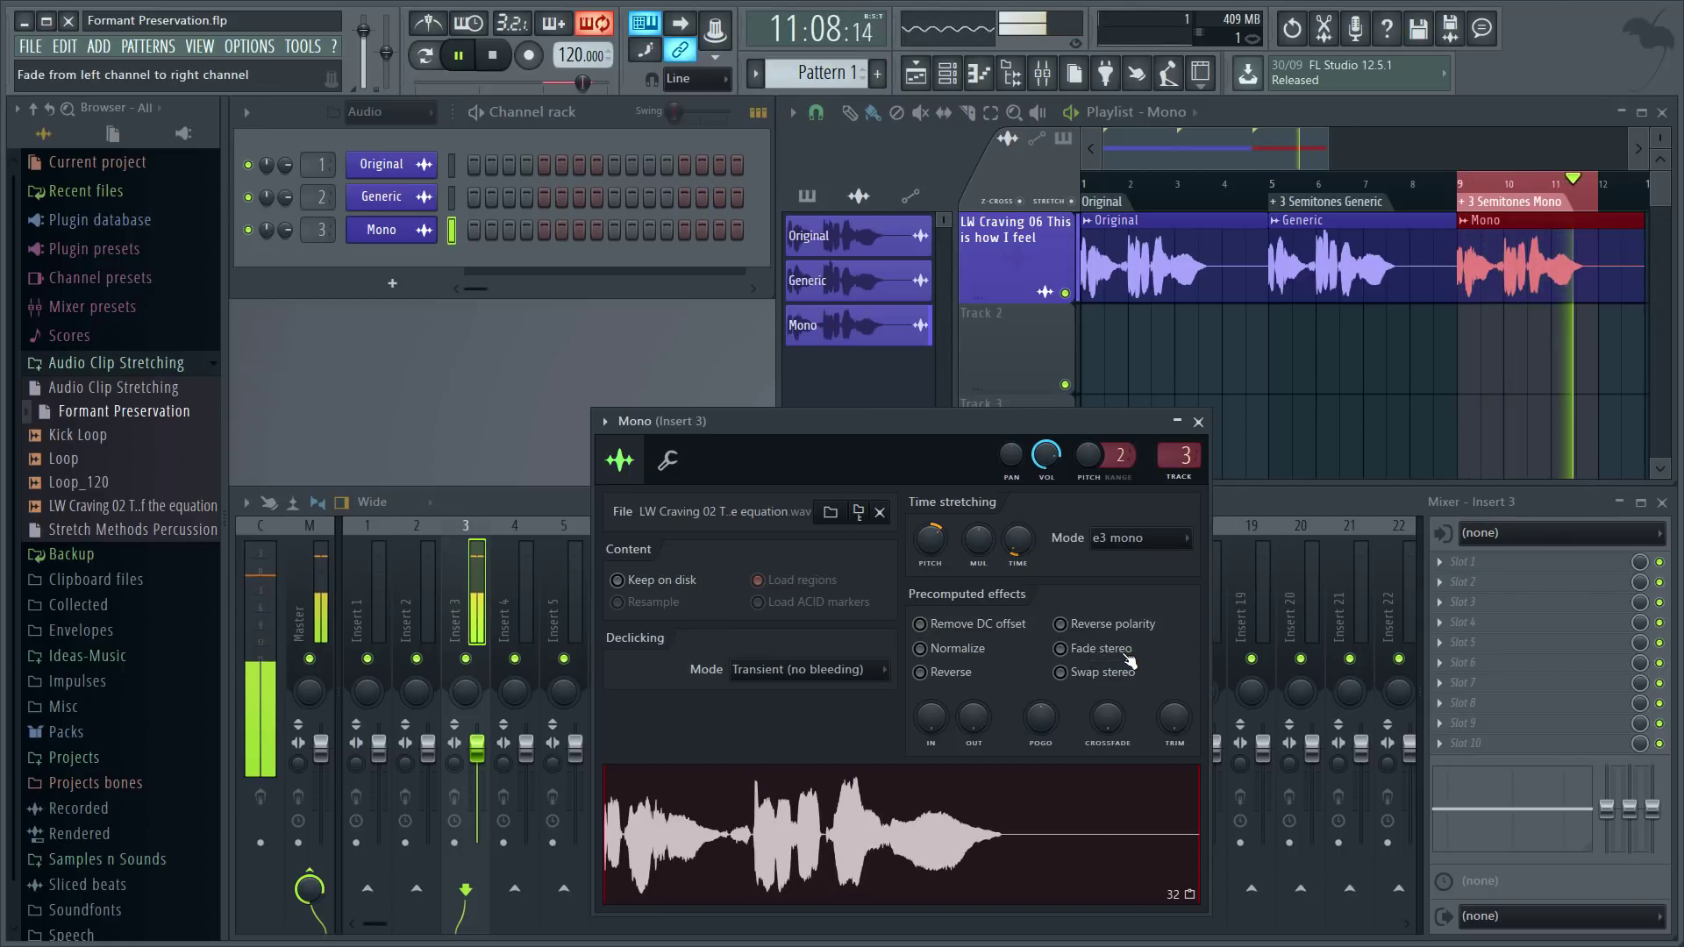
{"action": "key", "text": "space"}
{"action": "left_click", "coordinate": [1130, 538]}
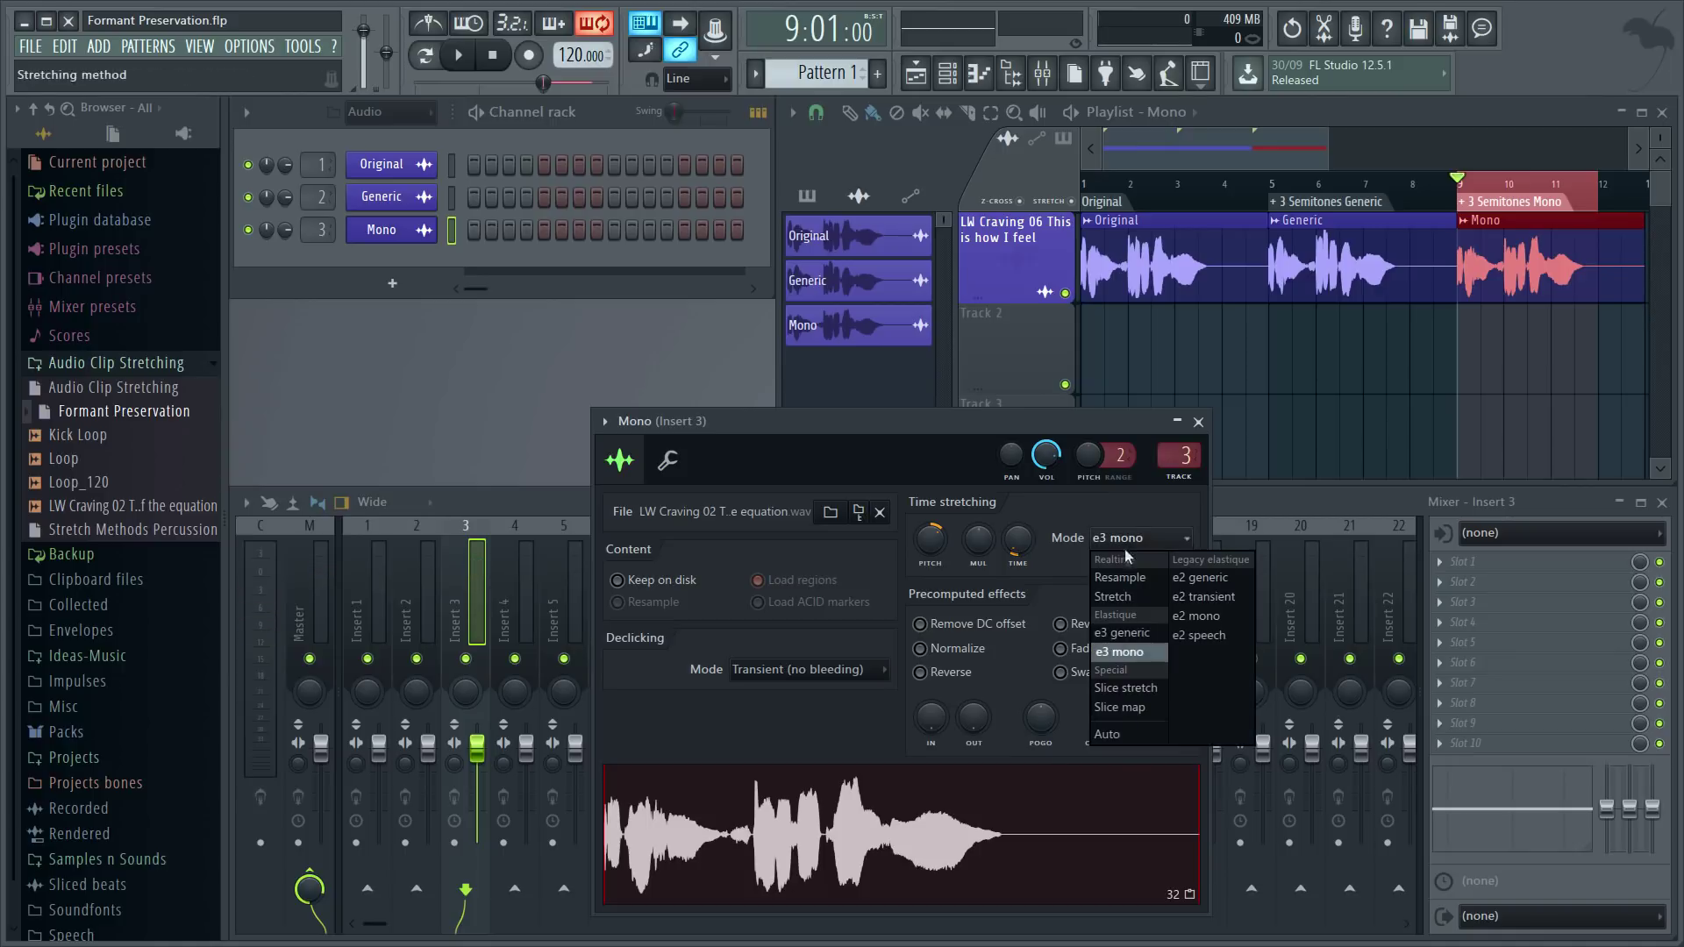
{"action": "left_click", "coordinate": [1129, 633]}
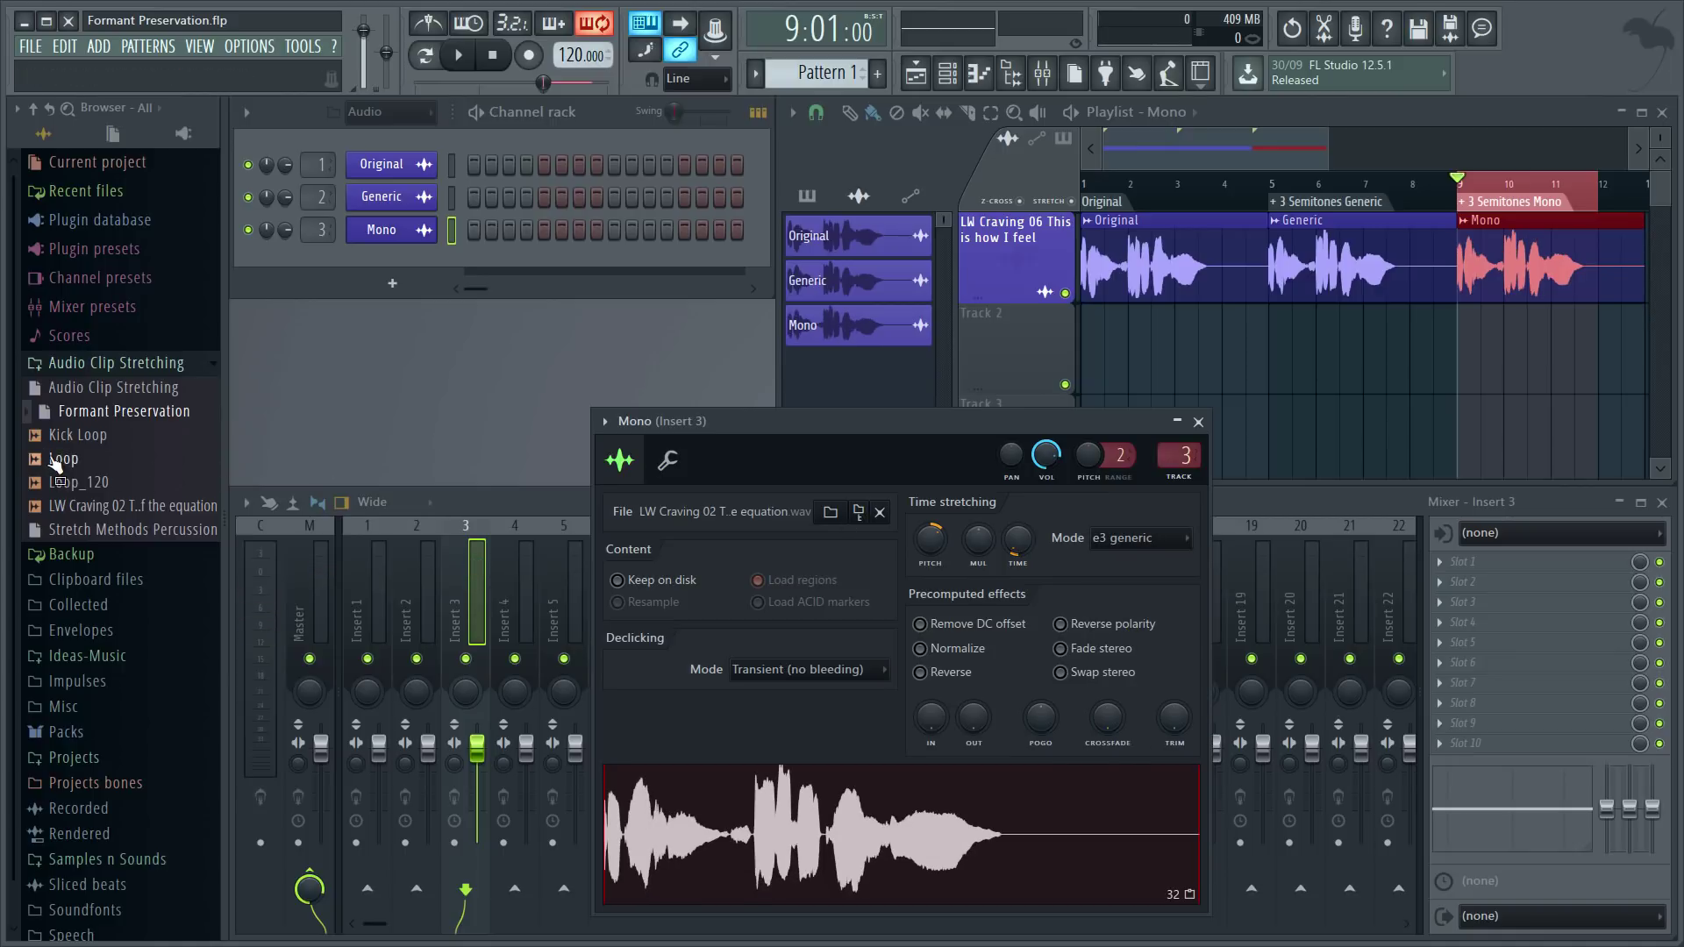
- Load Loop.wav into the Mono channel and play it with the e3 mono stretch method
{"action": "left_click_drag", "start_coordinate": [52, 463], "coordinate": [907, 405]}
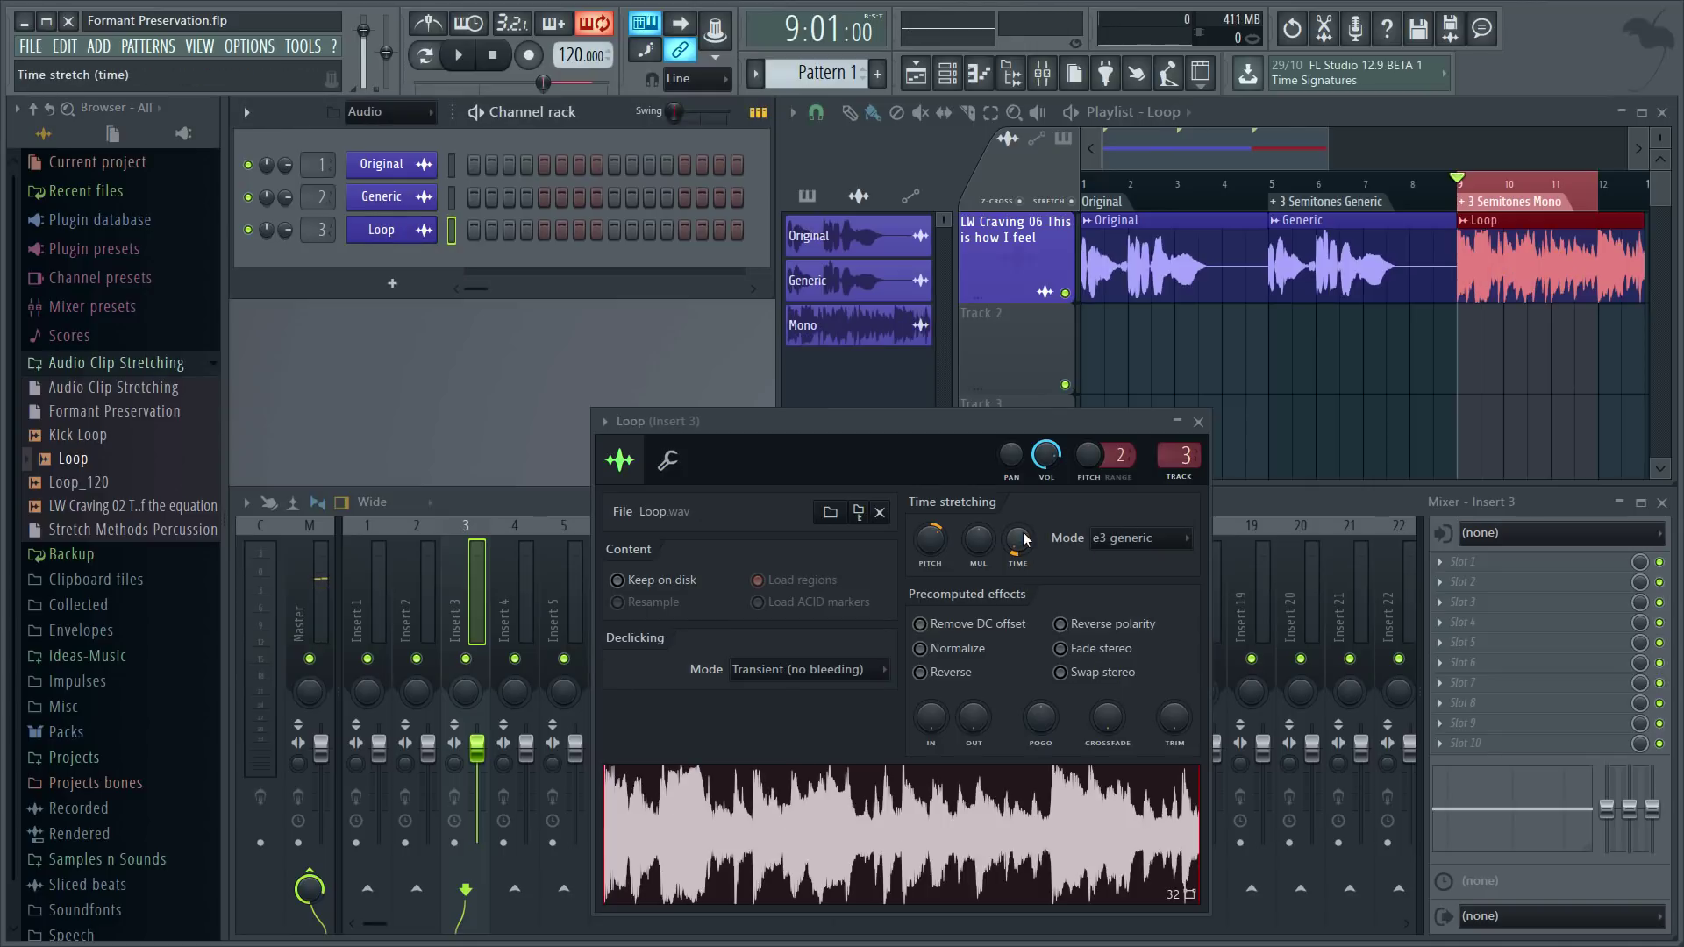
{"action": "left_click", "coordinate": [1140, 541]}
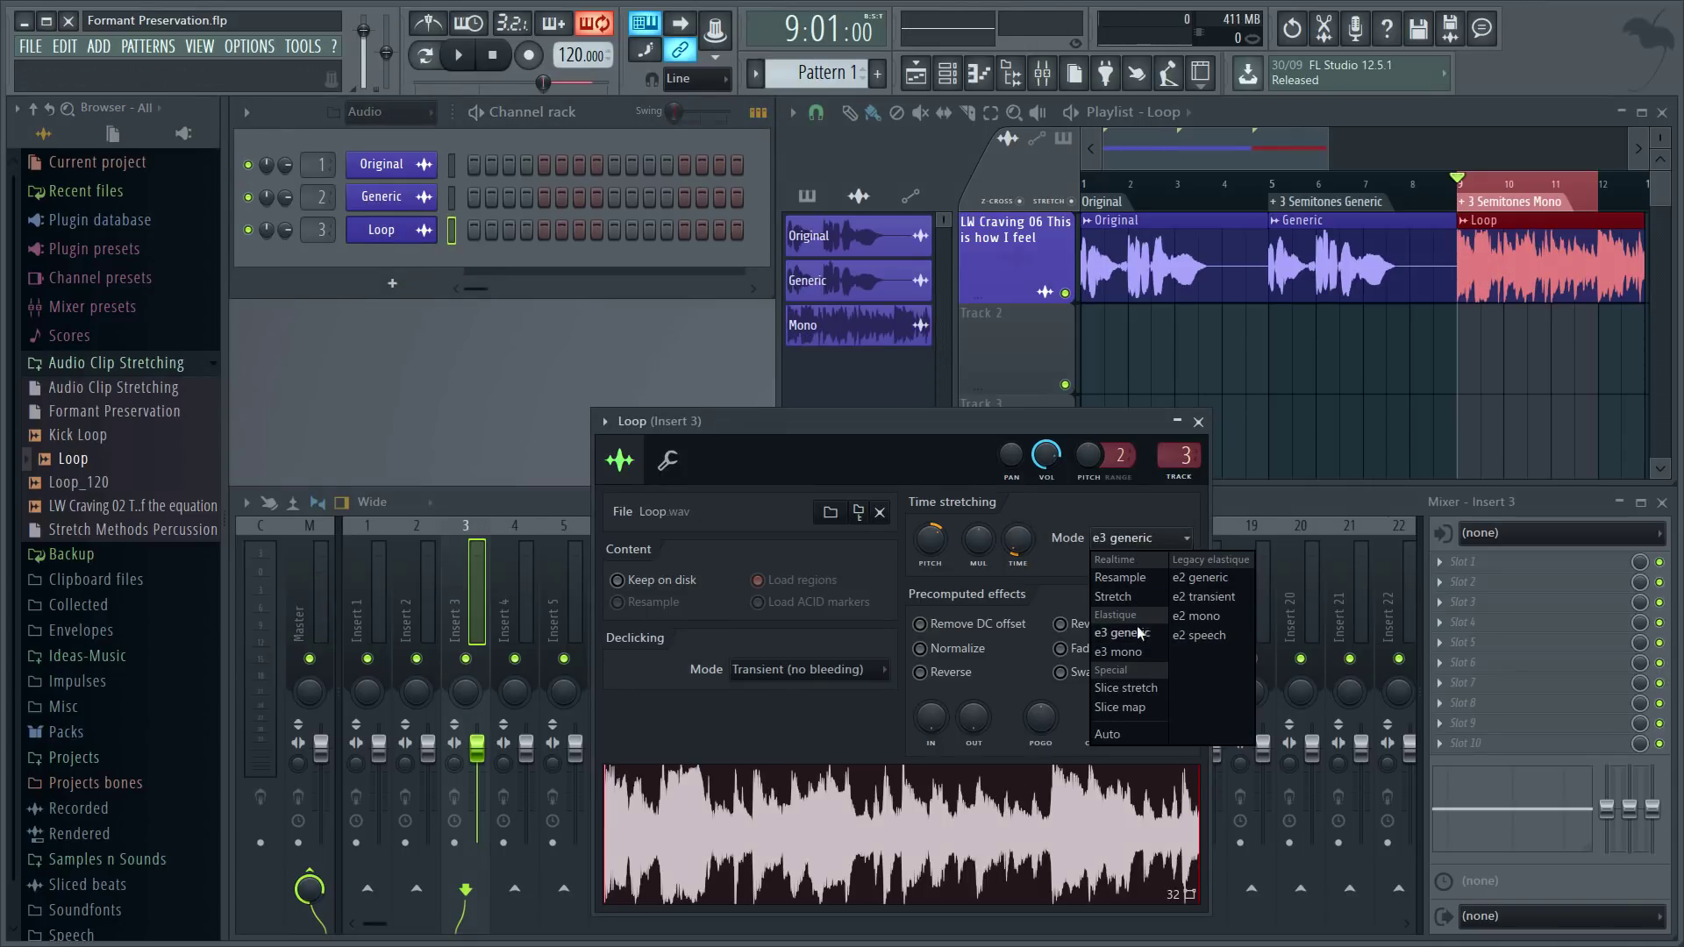
{"action": "key", "text": "space"}
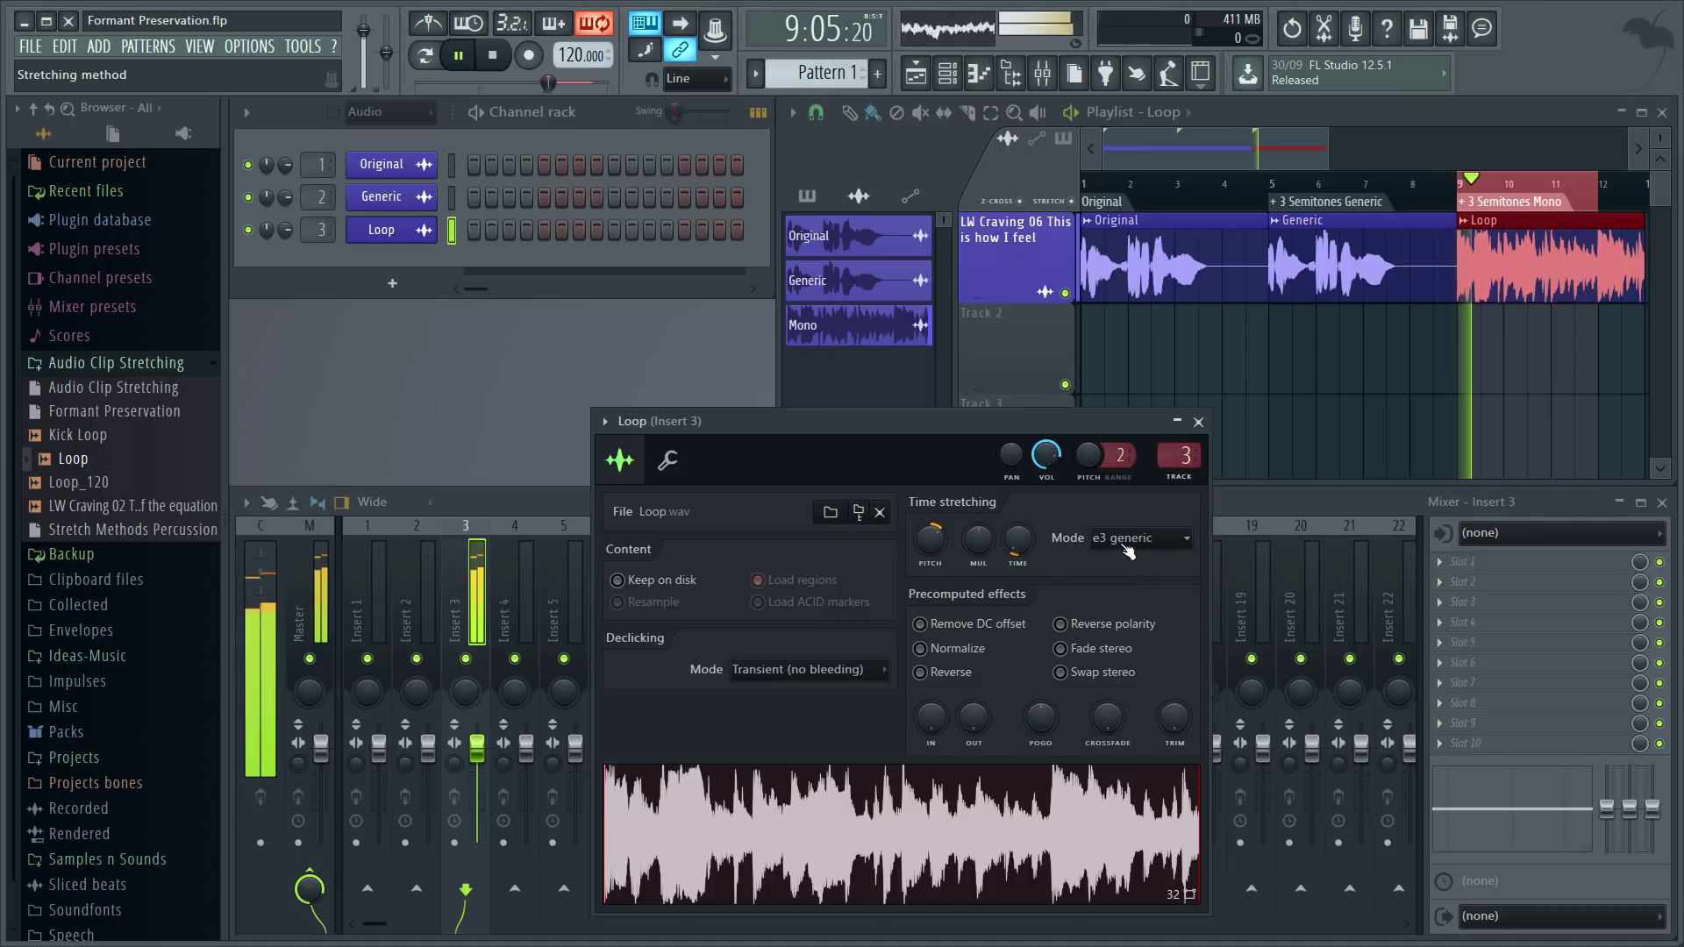
{"action": "left_click", "coordinate": [1140, 538]}
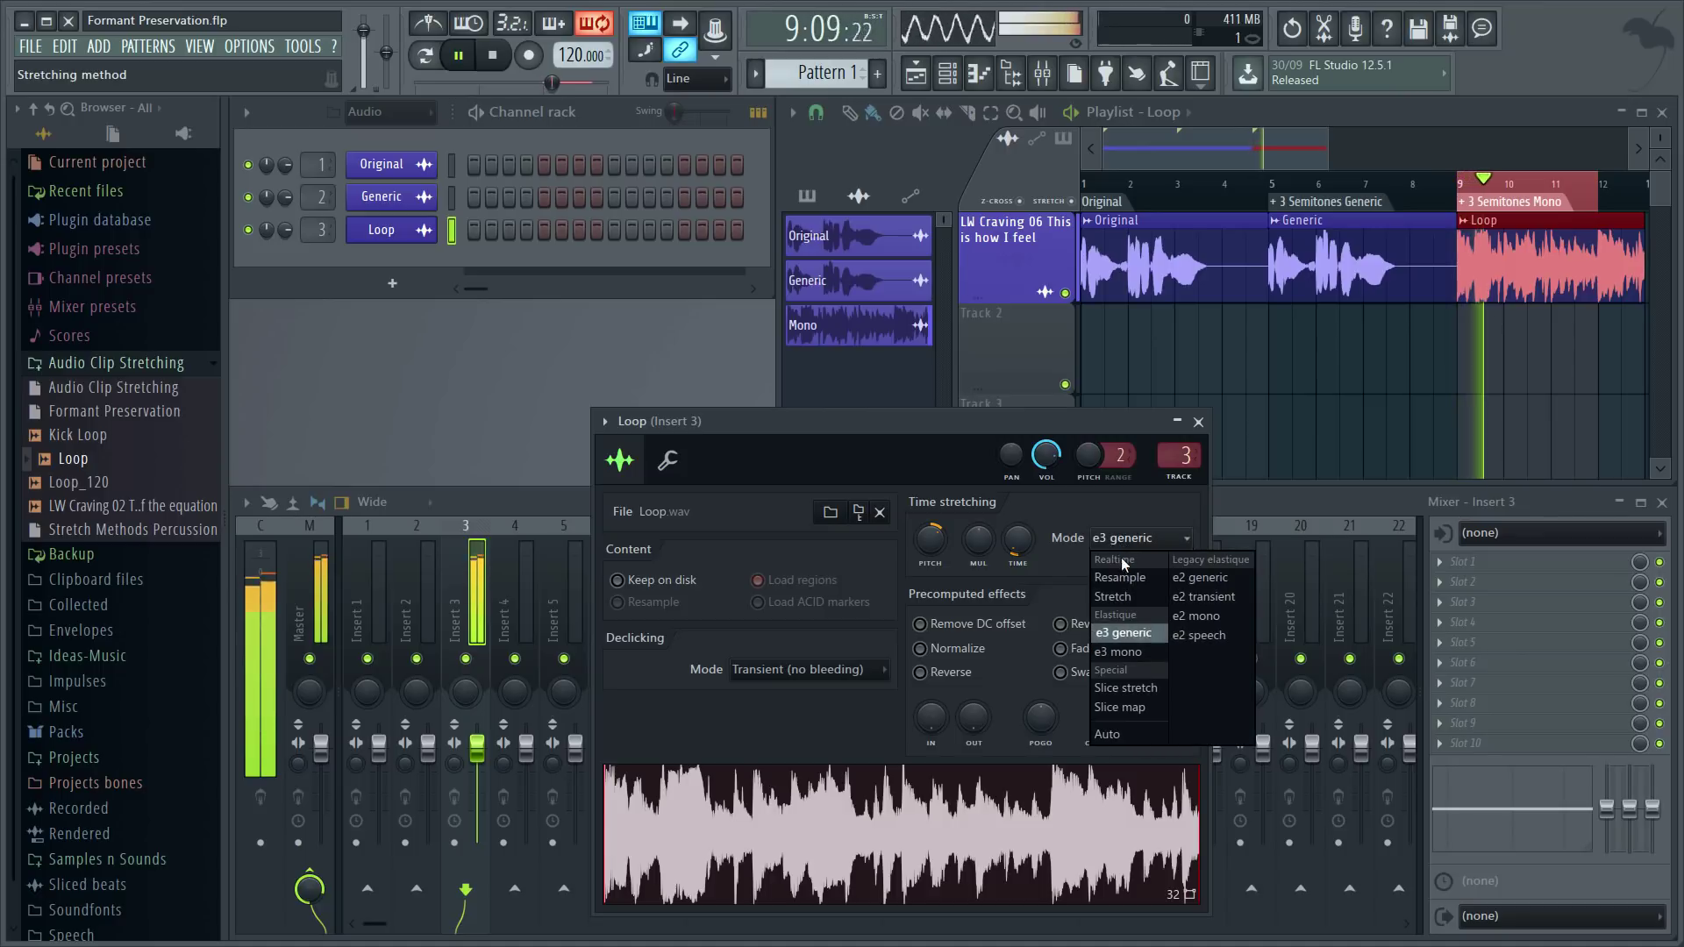
{"action": "left_click", "coordinate": [1126, 654]}
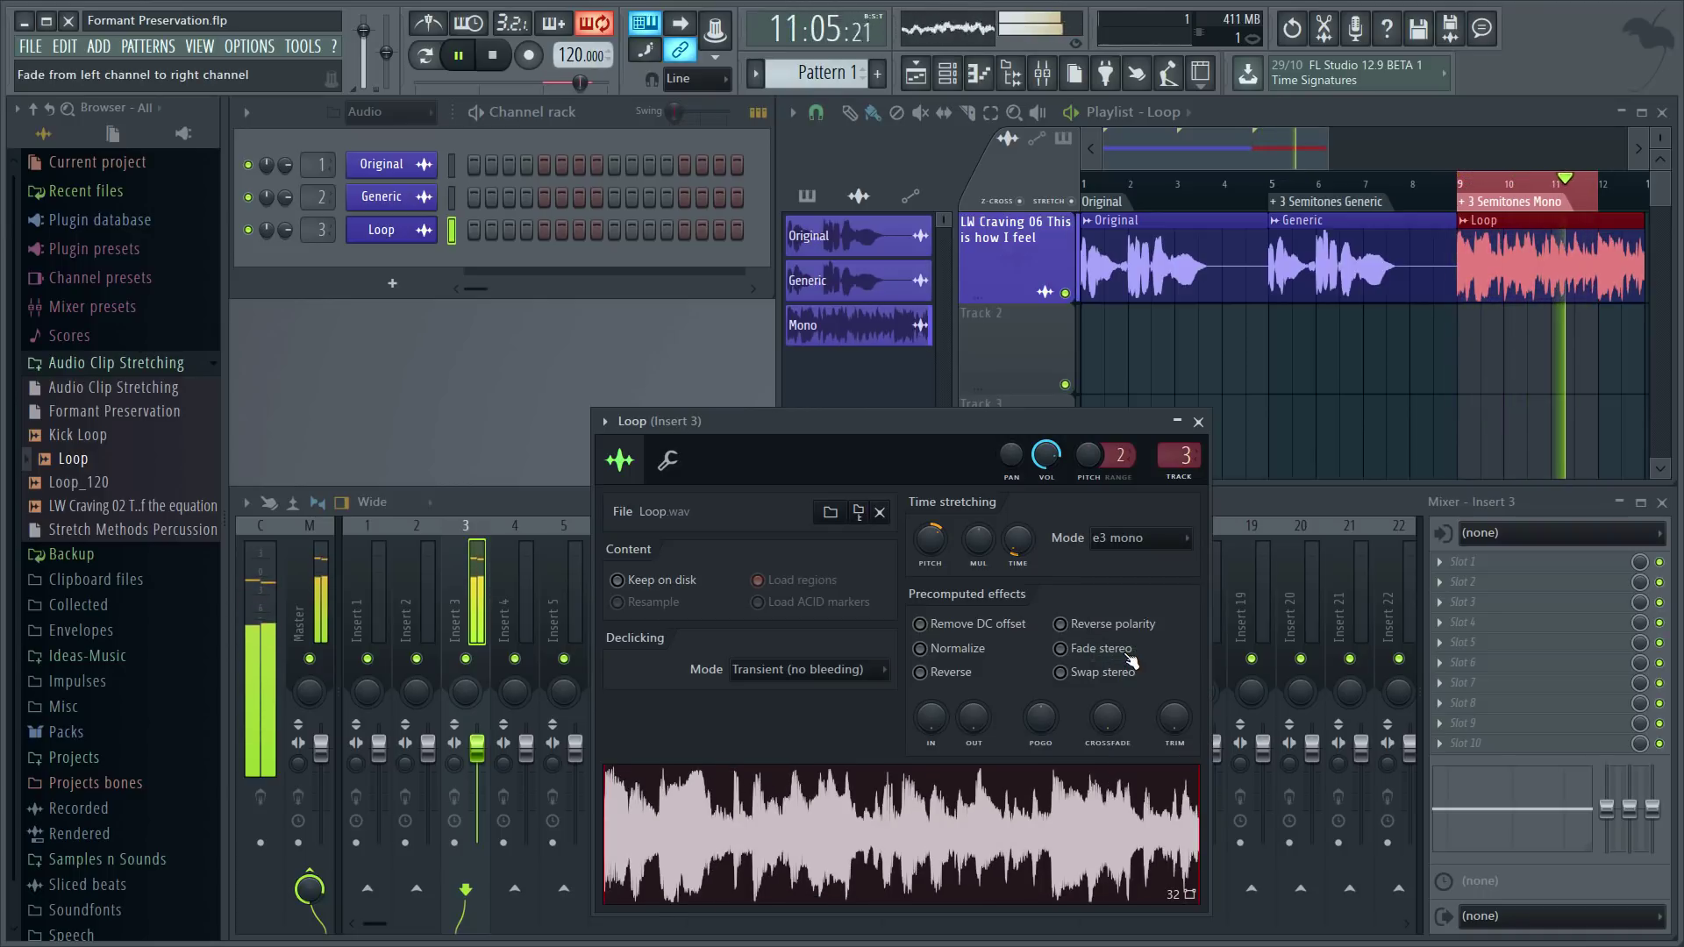
{"action": "key", "text": "space"}
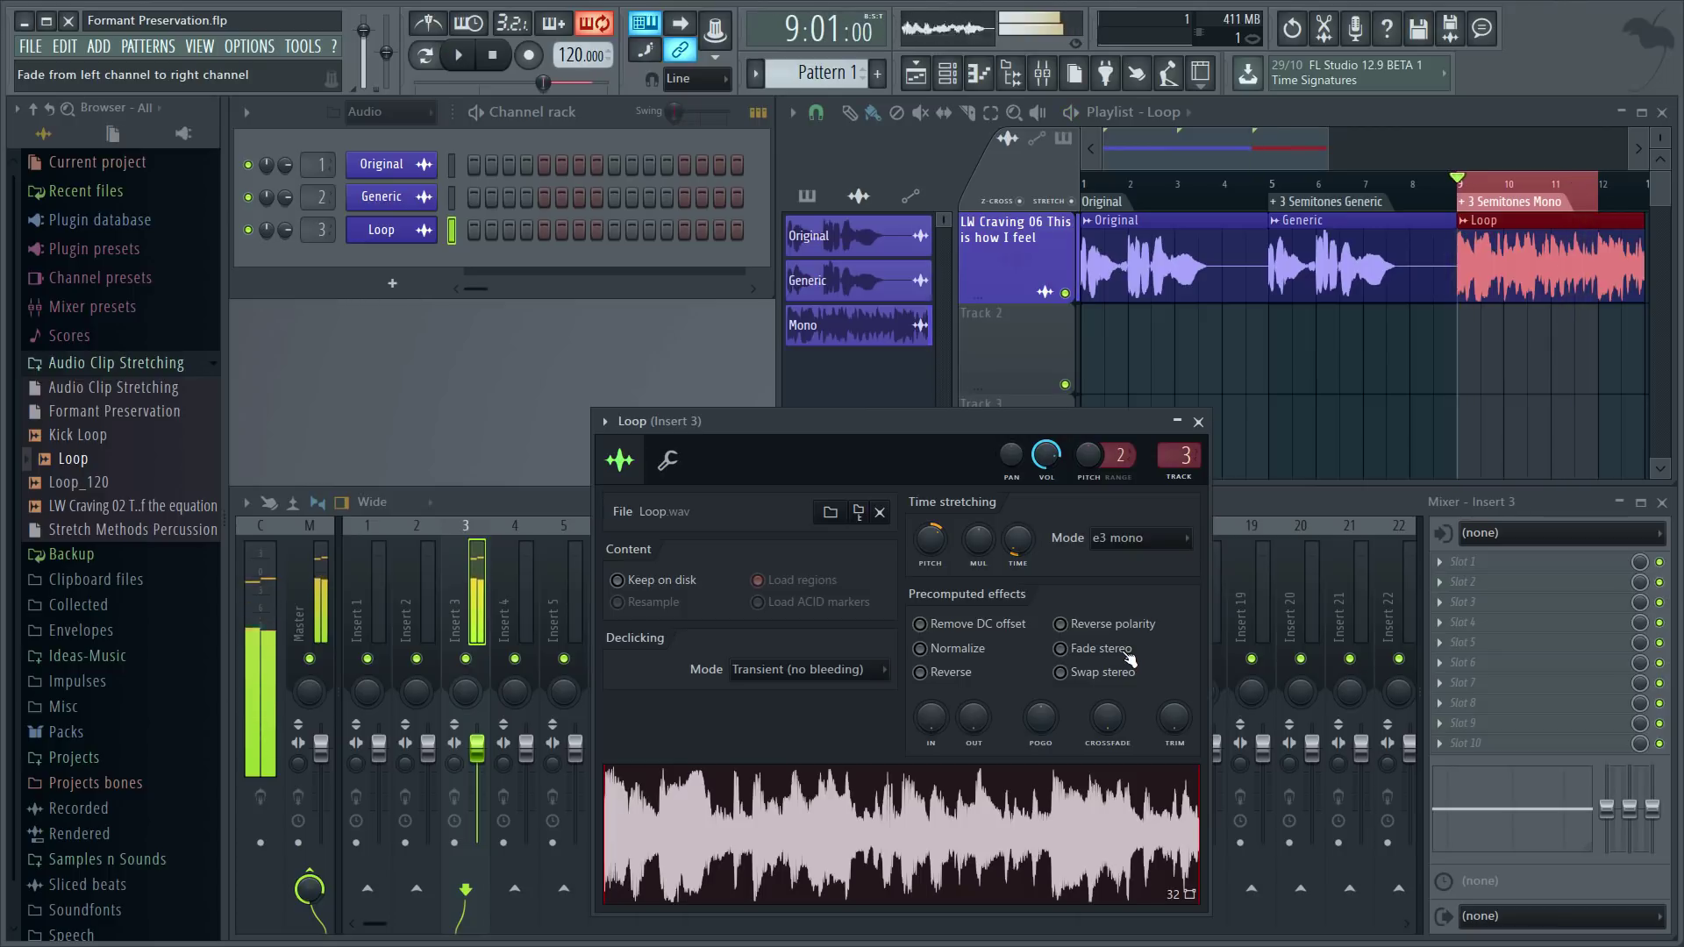
{"action": "left_click", "coordinate": [1134, 539]}
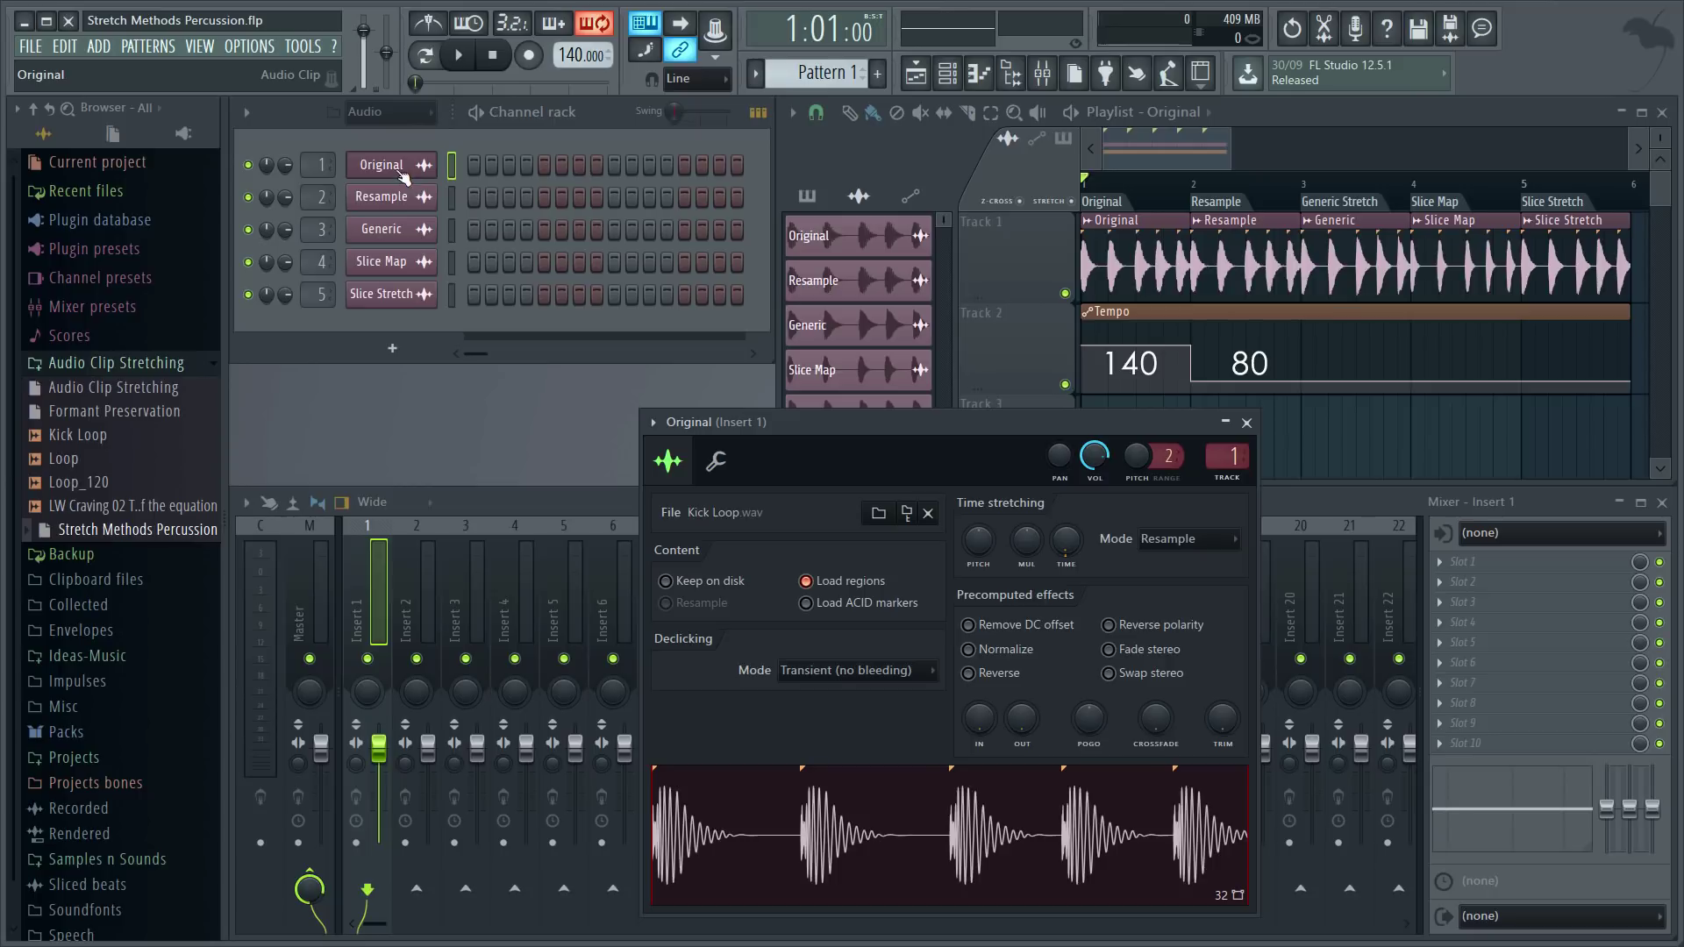
- Play the percussion clips from bars 2 and 3, jumping between the 140 and 80 BPM sections
{"action": "key", "text": "space"}
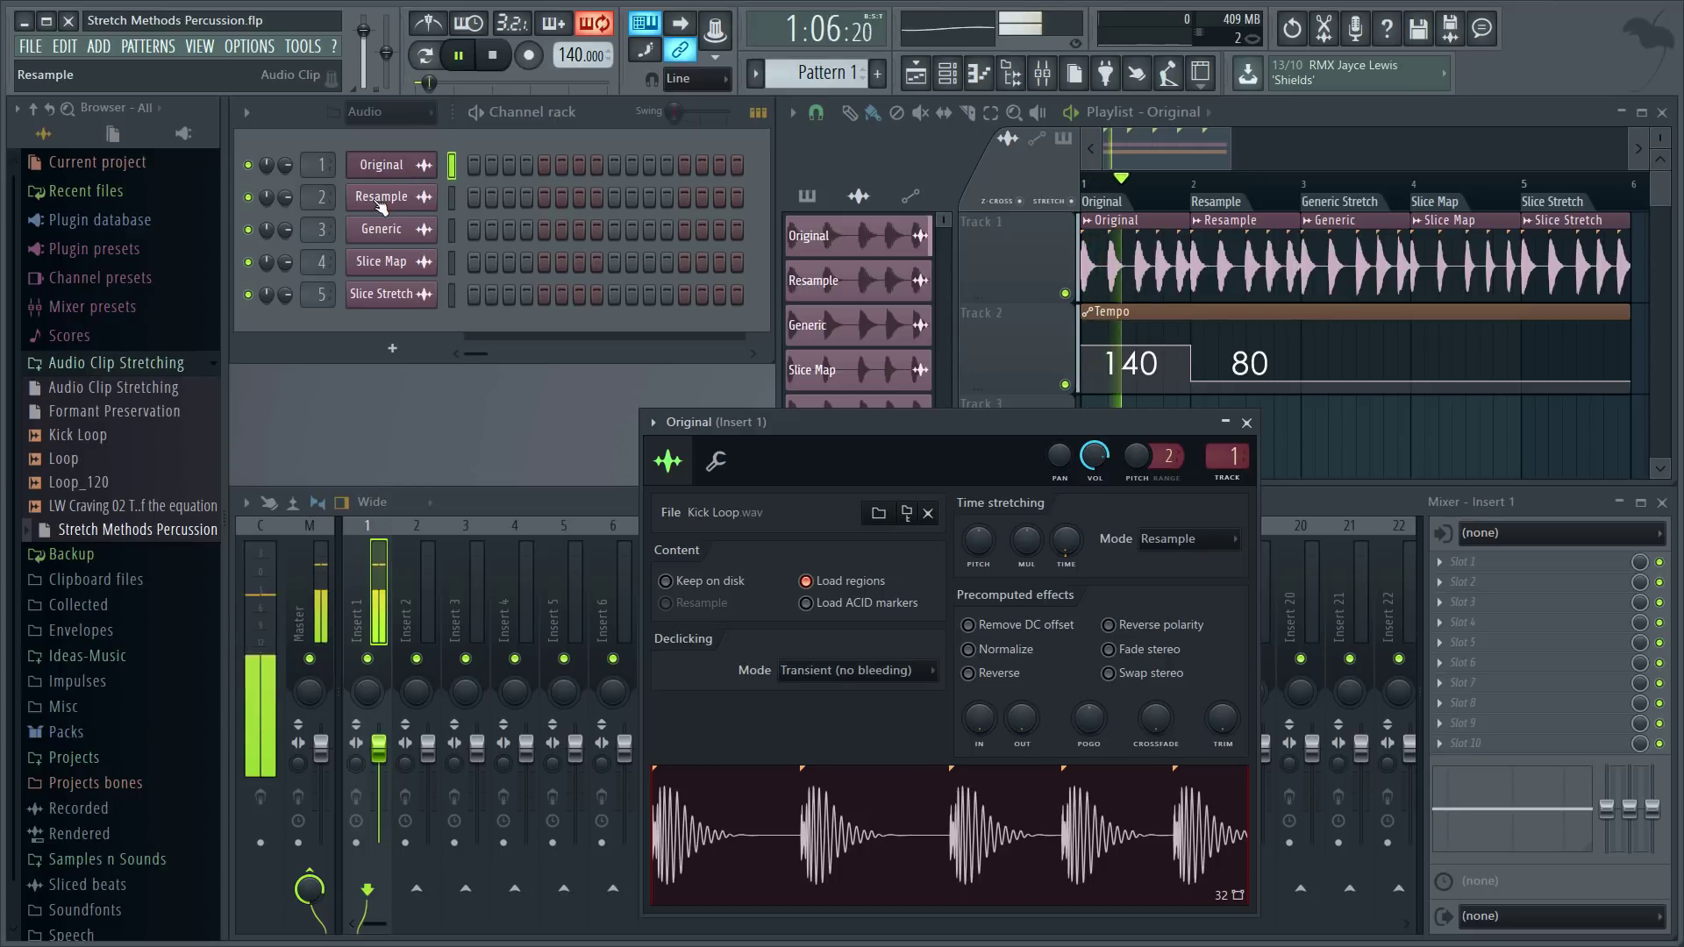
{"action": "key", "text": "Escape"}
{"action": "key", "text": "space"}
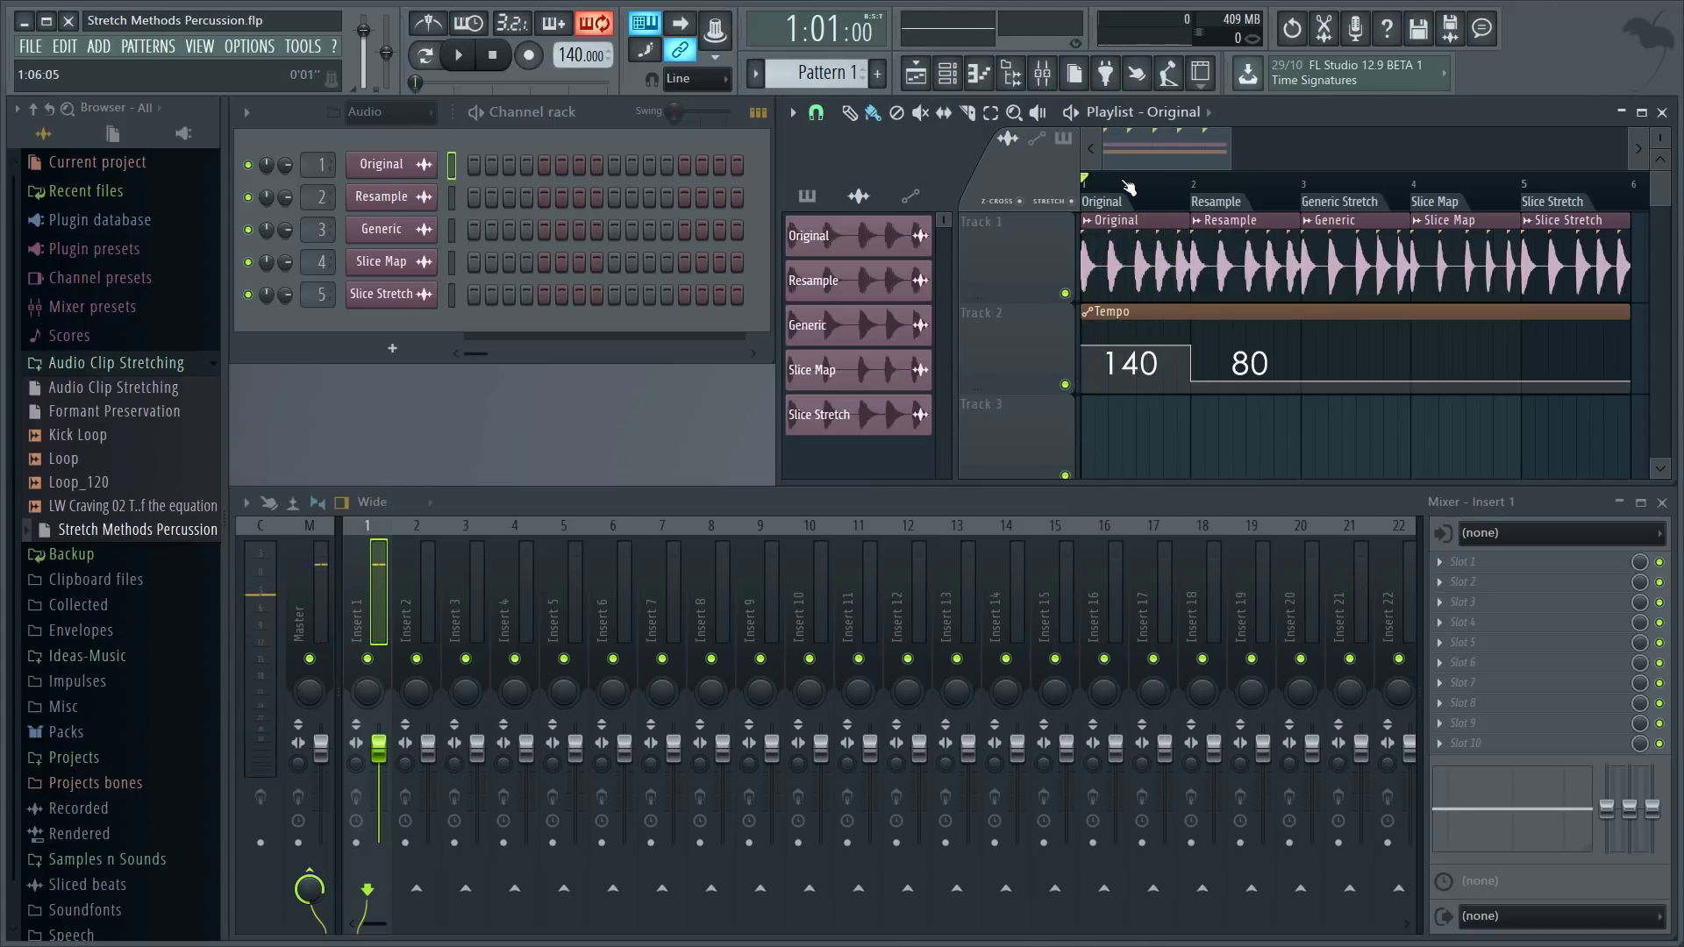
{"action": "left_click", "coordinate": [1196, 184]}
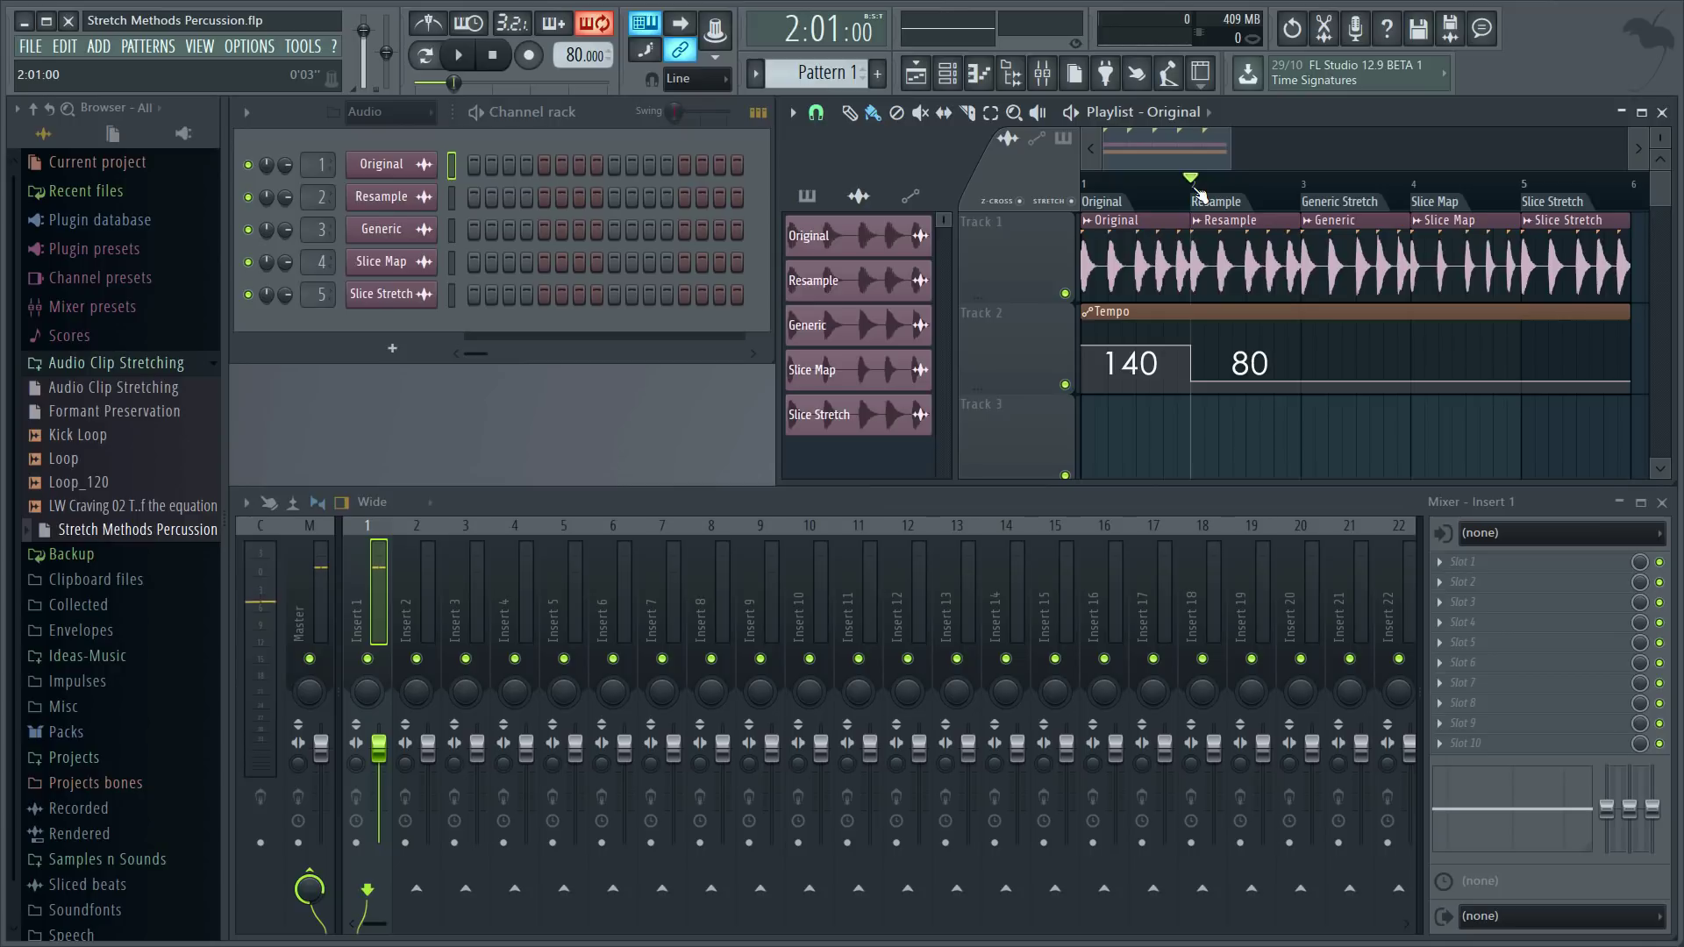
{"action": "key", "text": "space"}
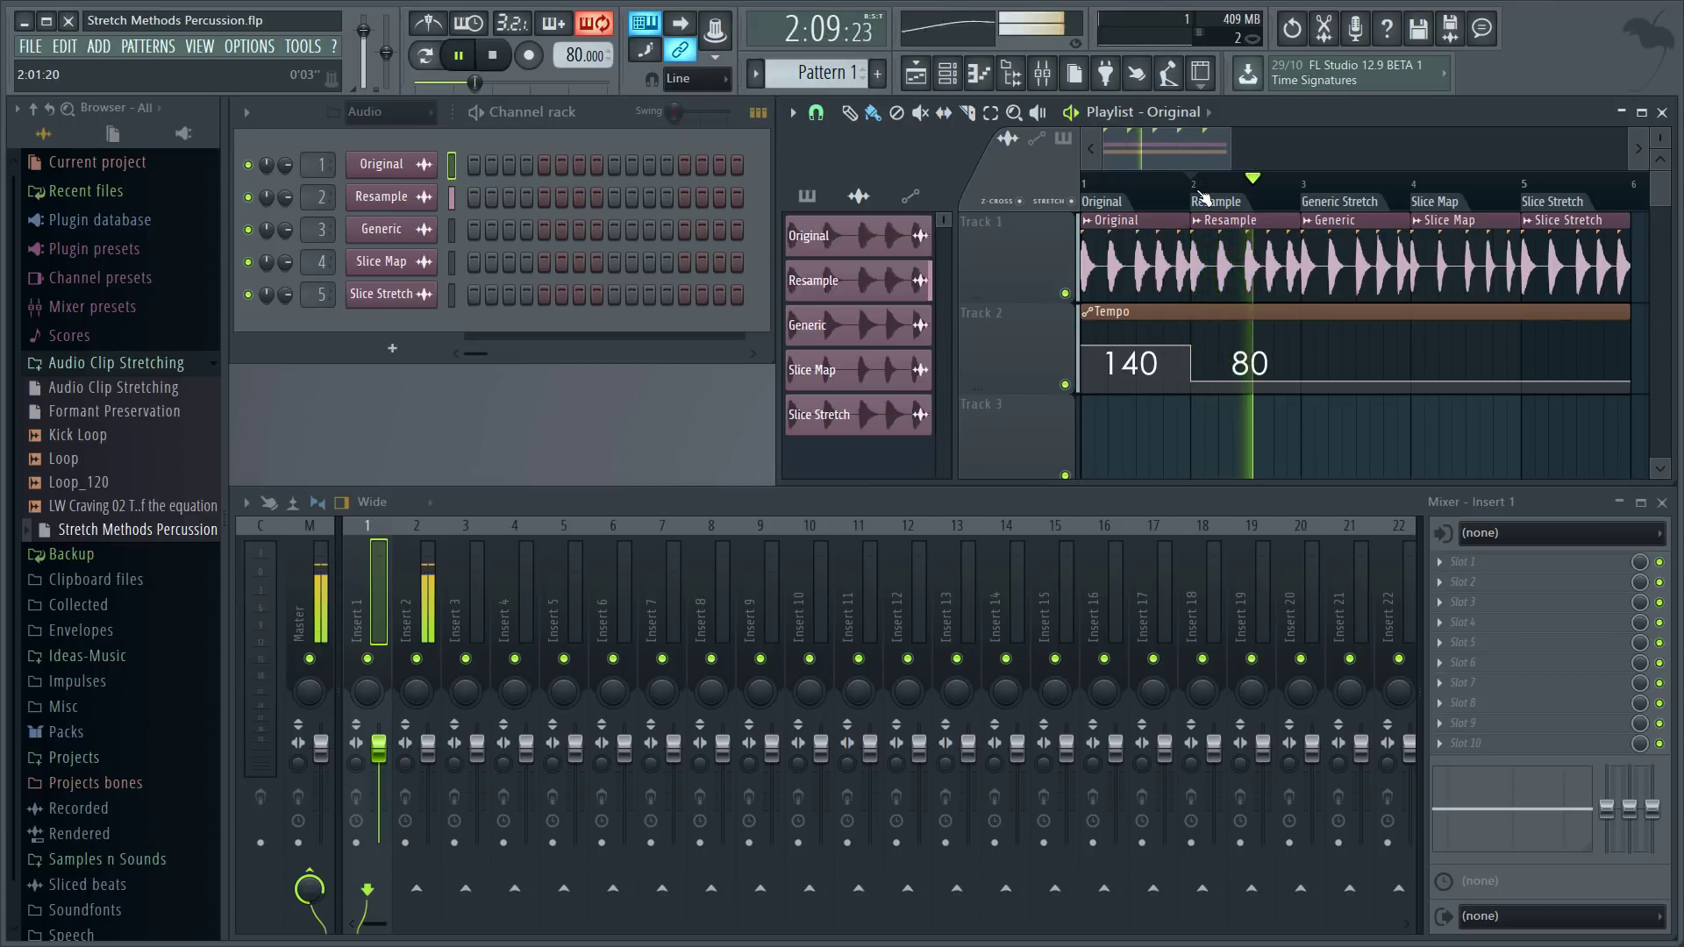
{"action": "key", "text": "space"}
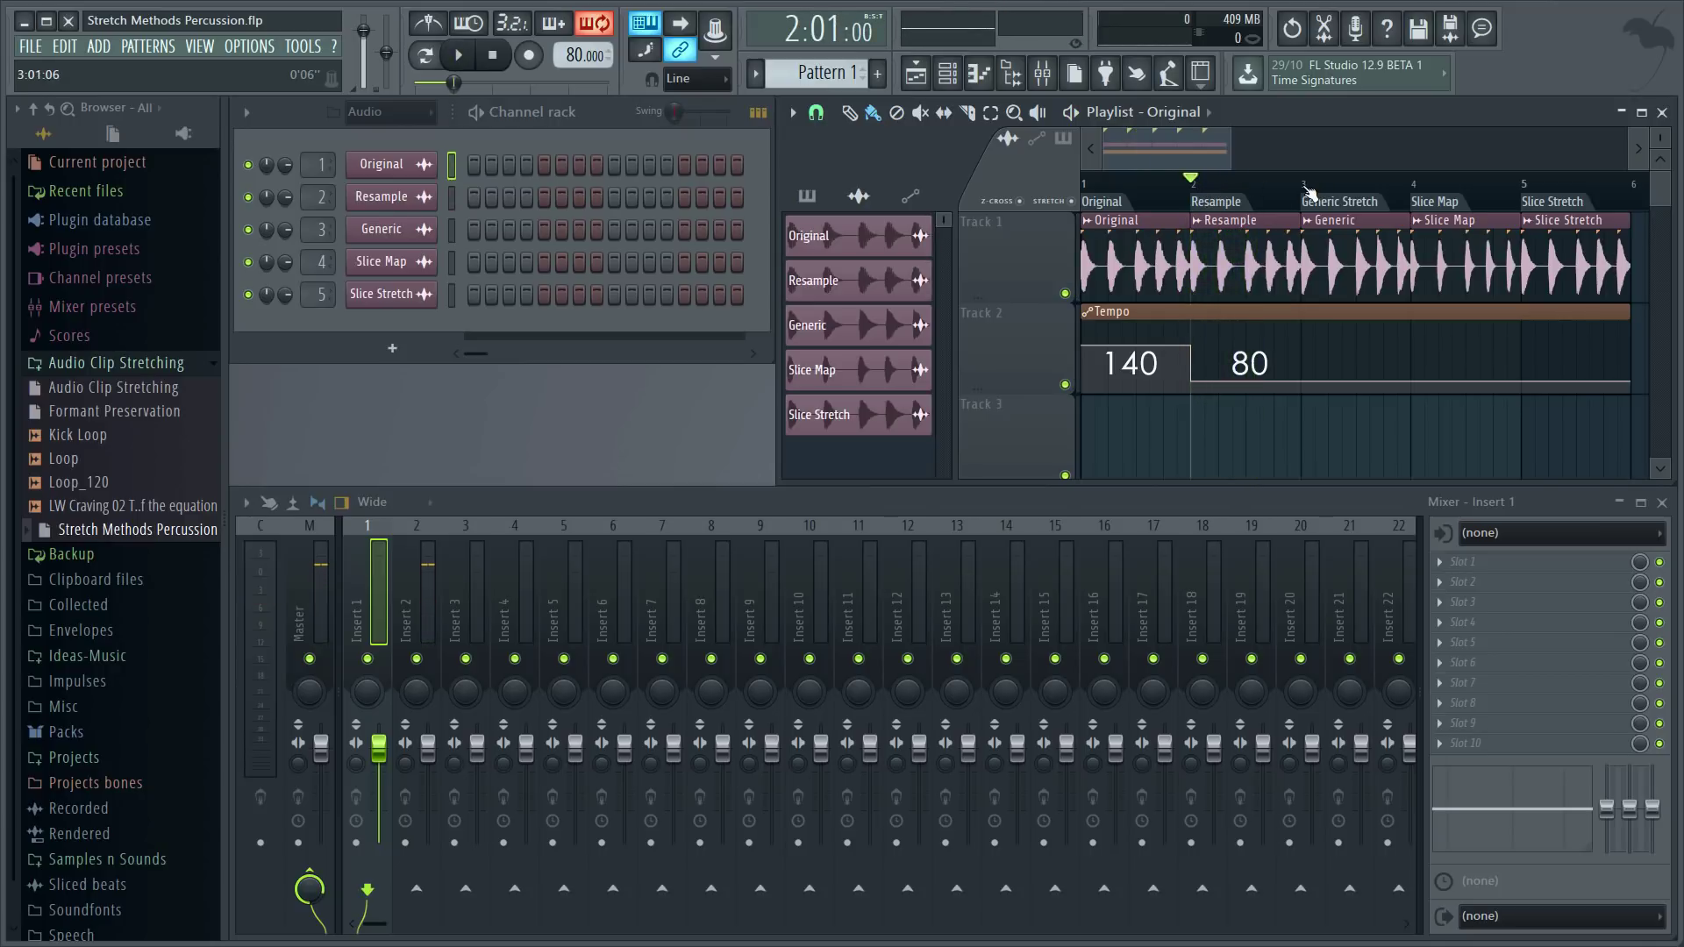
{"action": "left_click", "coordinate": [1302, 186]}
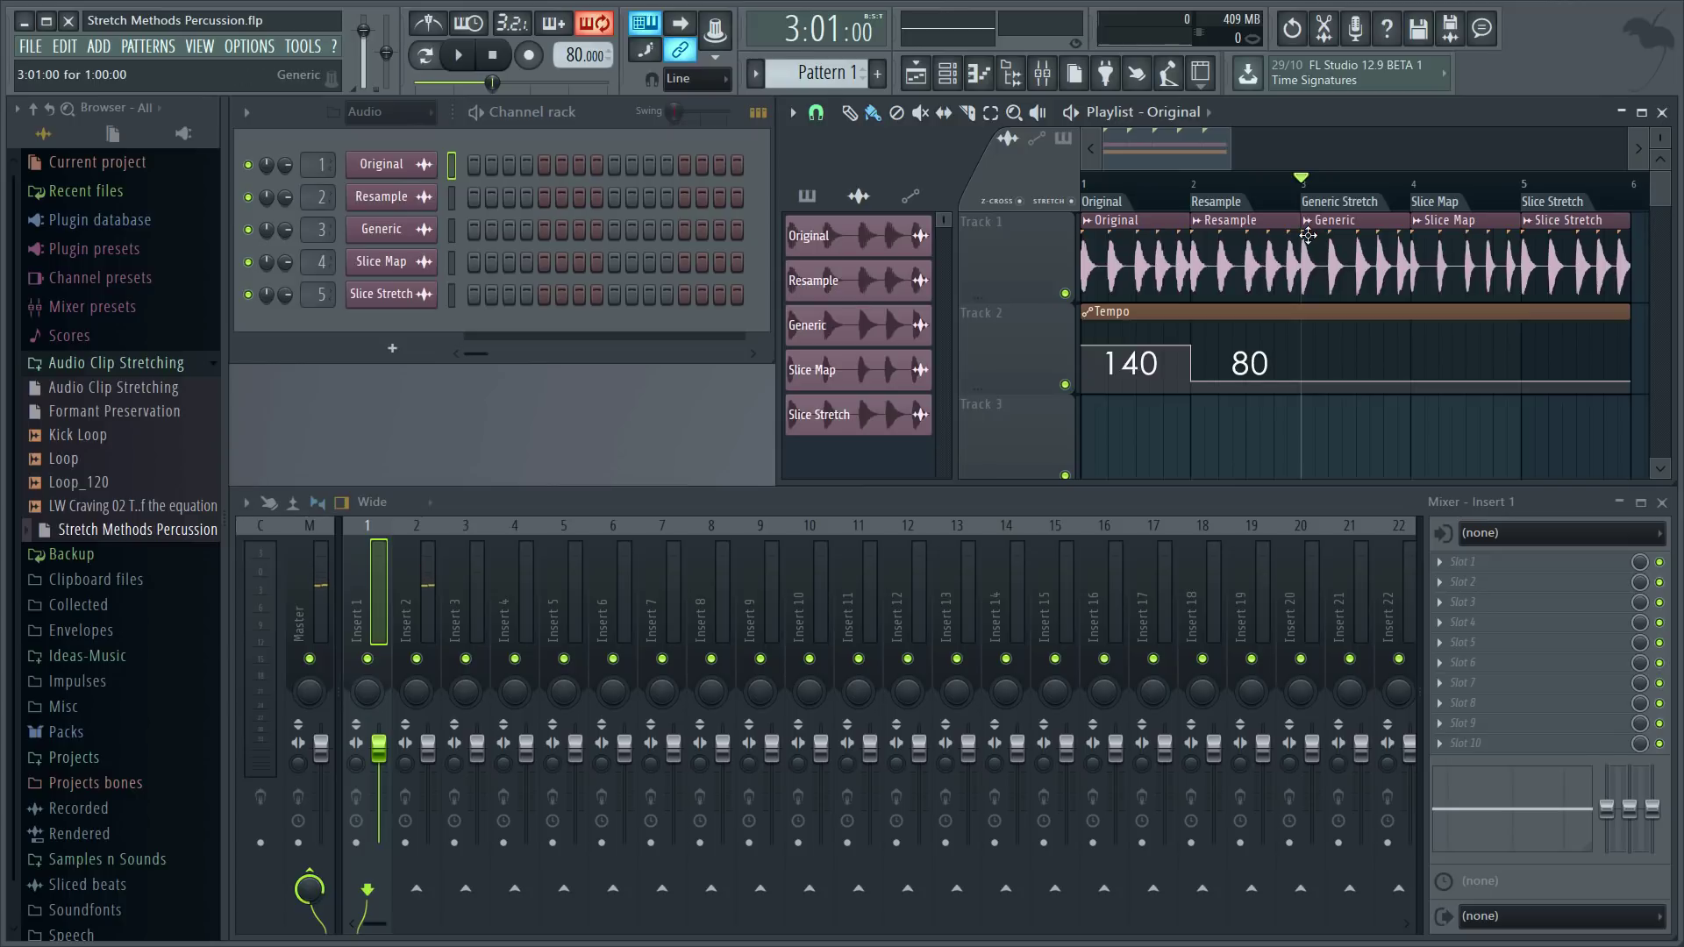
{"action": "key", "text": "space"}
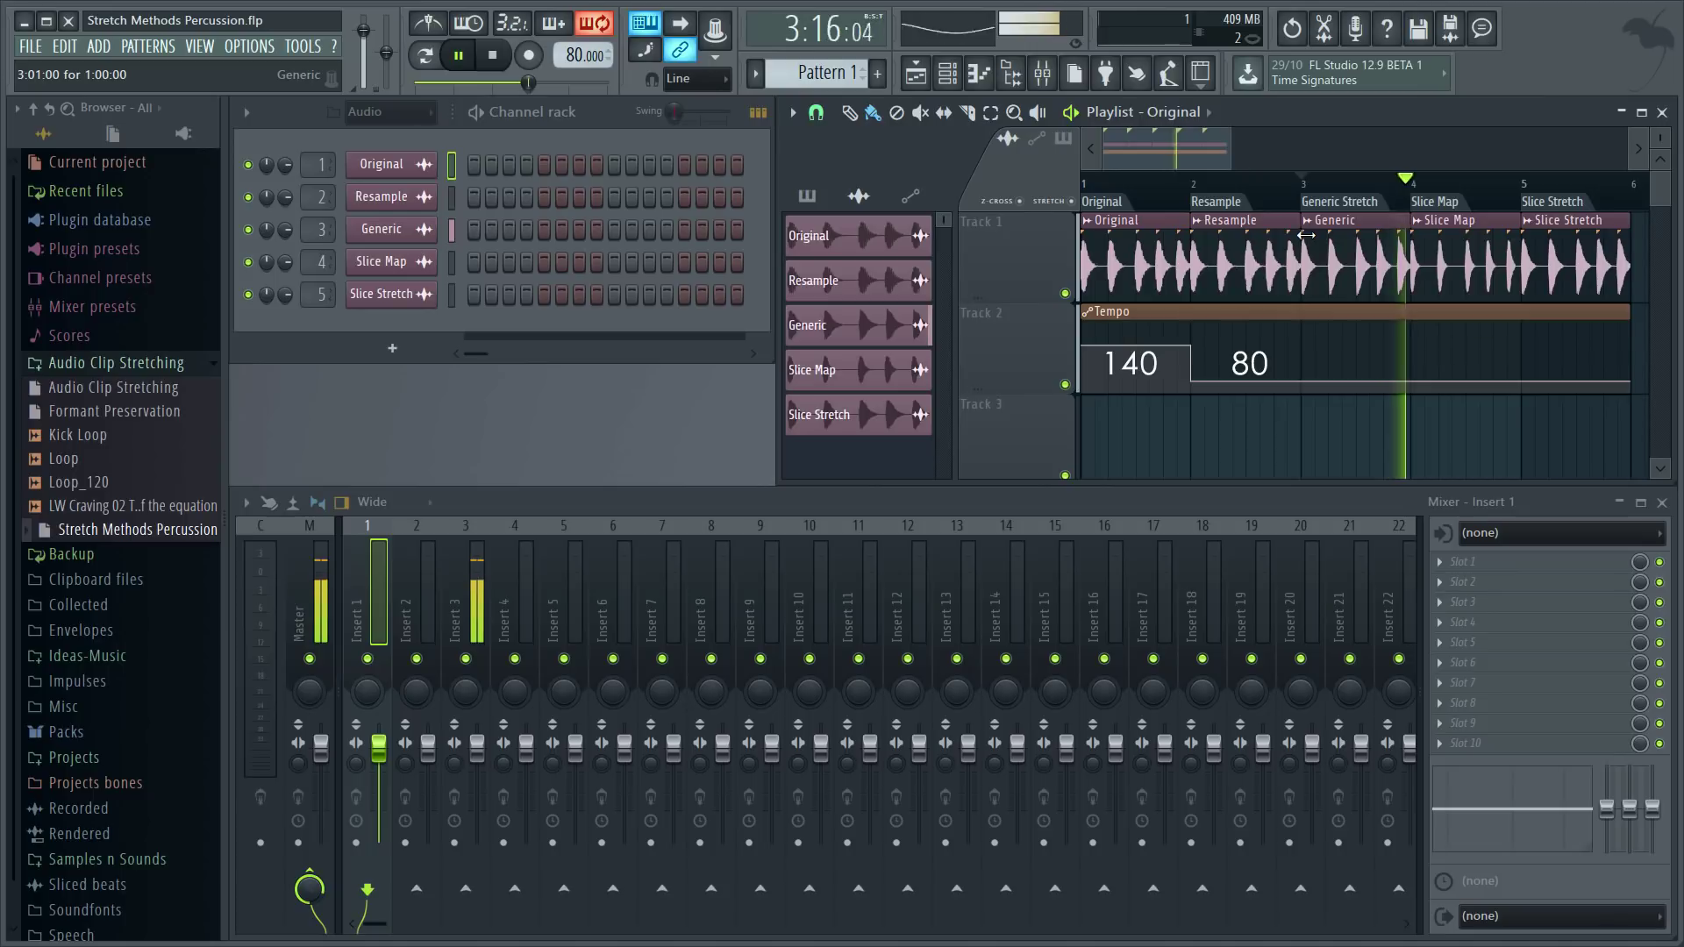
{"action": "left_click", "coordinate": [1158, 182]}
{"action": "left_click", "coordinate": [1160, 184]}
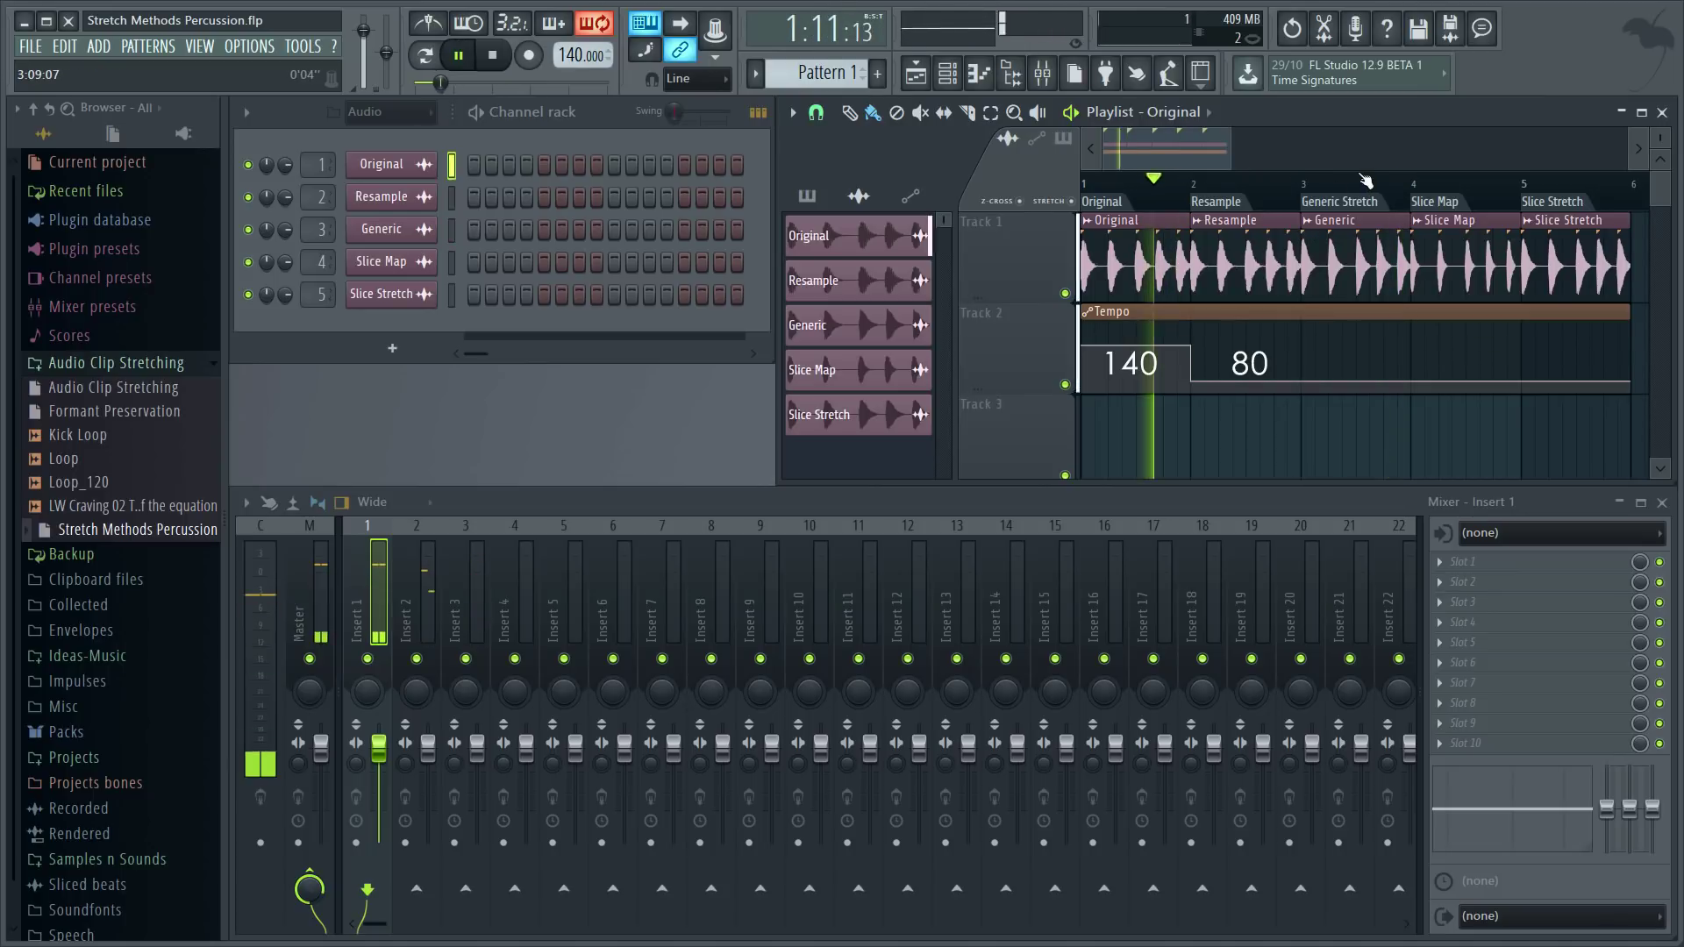
{"action": "left_click", "coordinate": [1381, 182]}
{"action": "left_click", "coordinate": [1371, 181]}
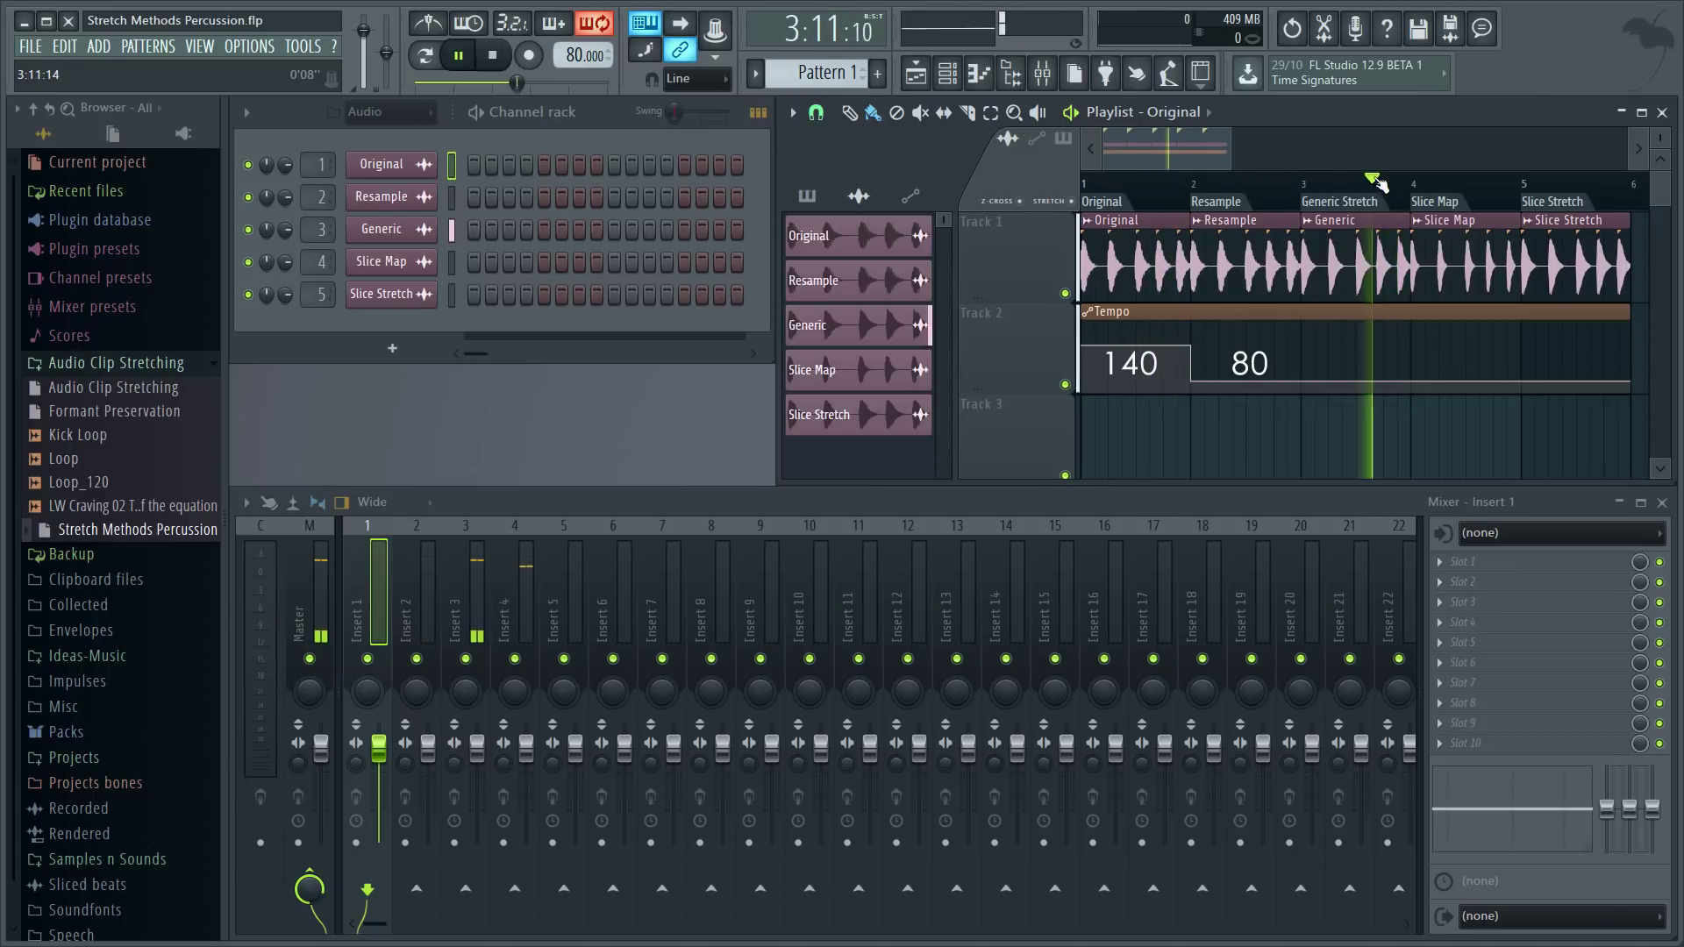
{"action": "key", "text": "space"}
- Open the Slice Map channel's settings, play bars 4 and 5, and show its time-stretching modes
{"action": "left_click", "coordinate": [1412, 182]}
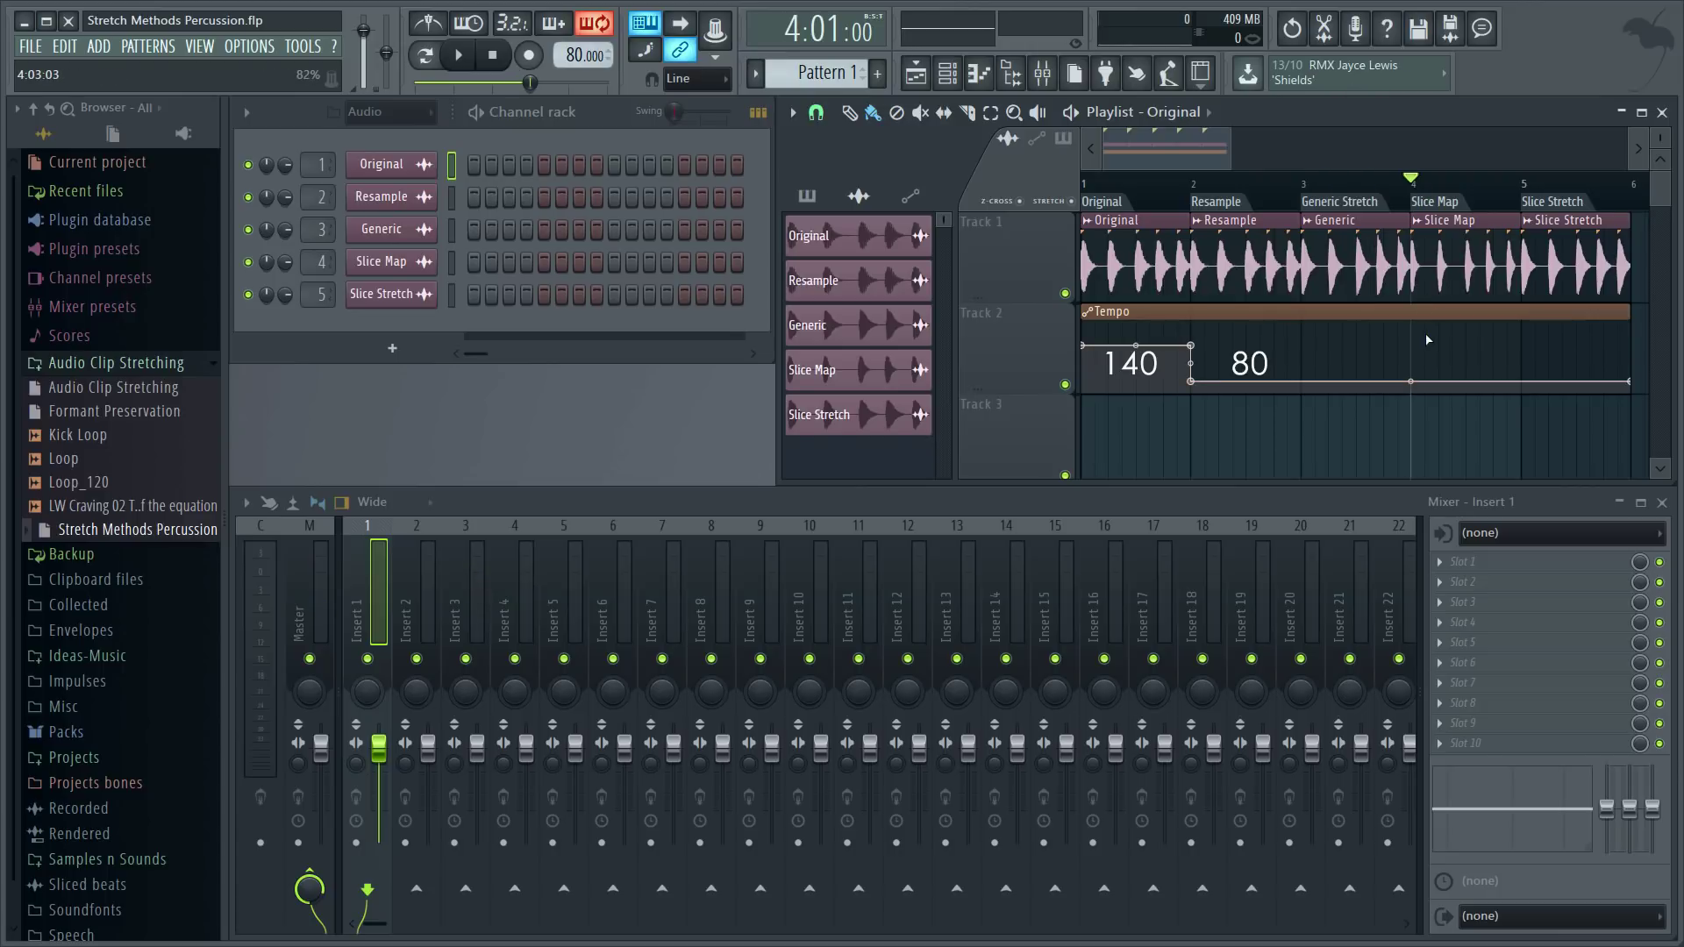
{"action": "double_click", "coordinate": [1456, 254]}
{"action": "key", "text": "space"}
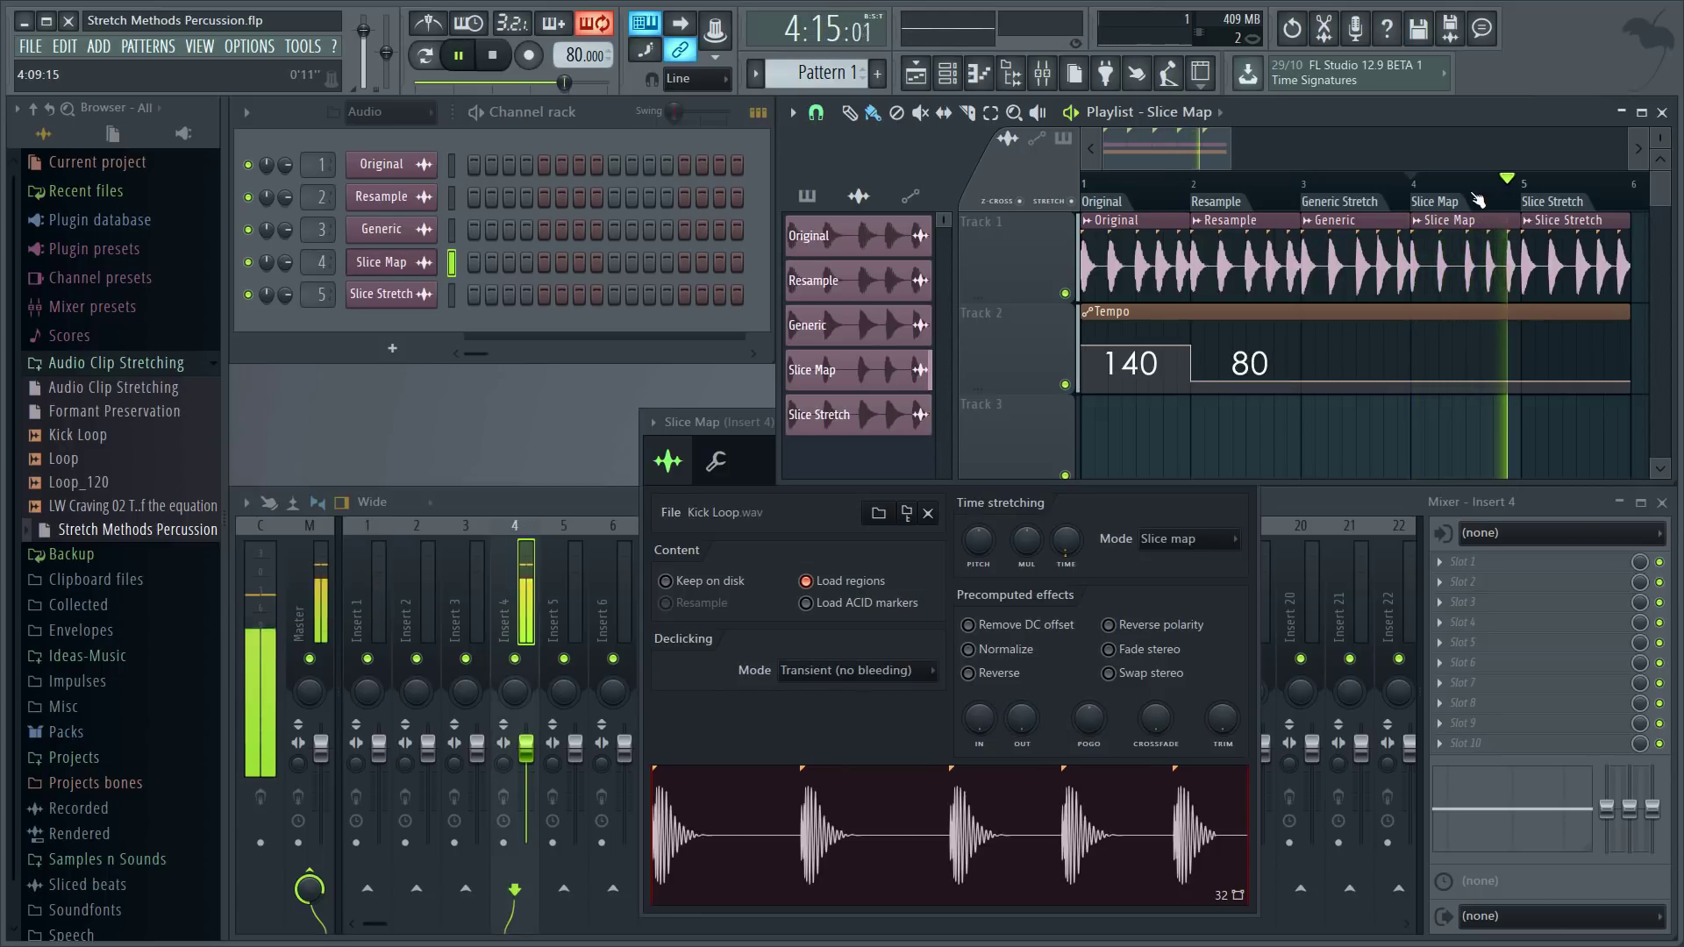
{"action": "key", "text": "space"}
{"action": "left_click", "coordinate": [1526, 190]}
{"action": "key", "text": "space"}
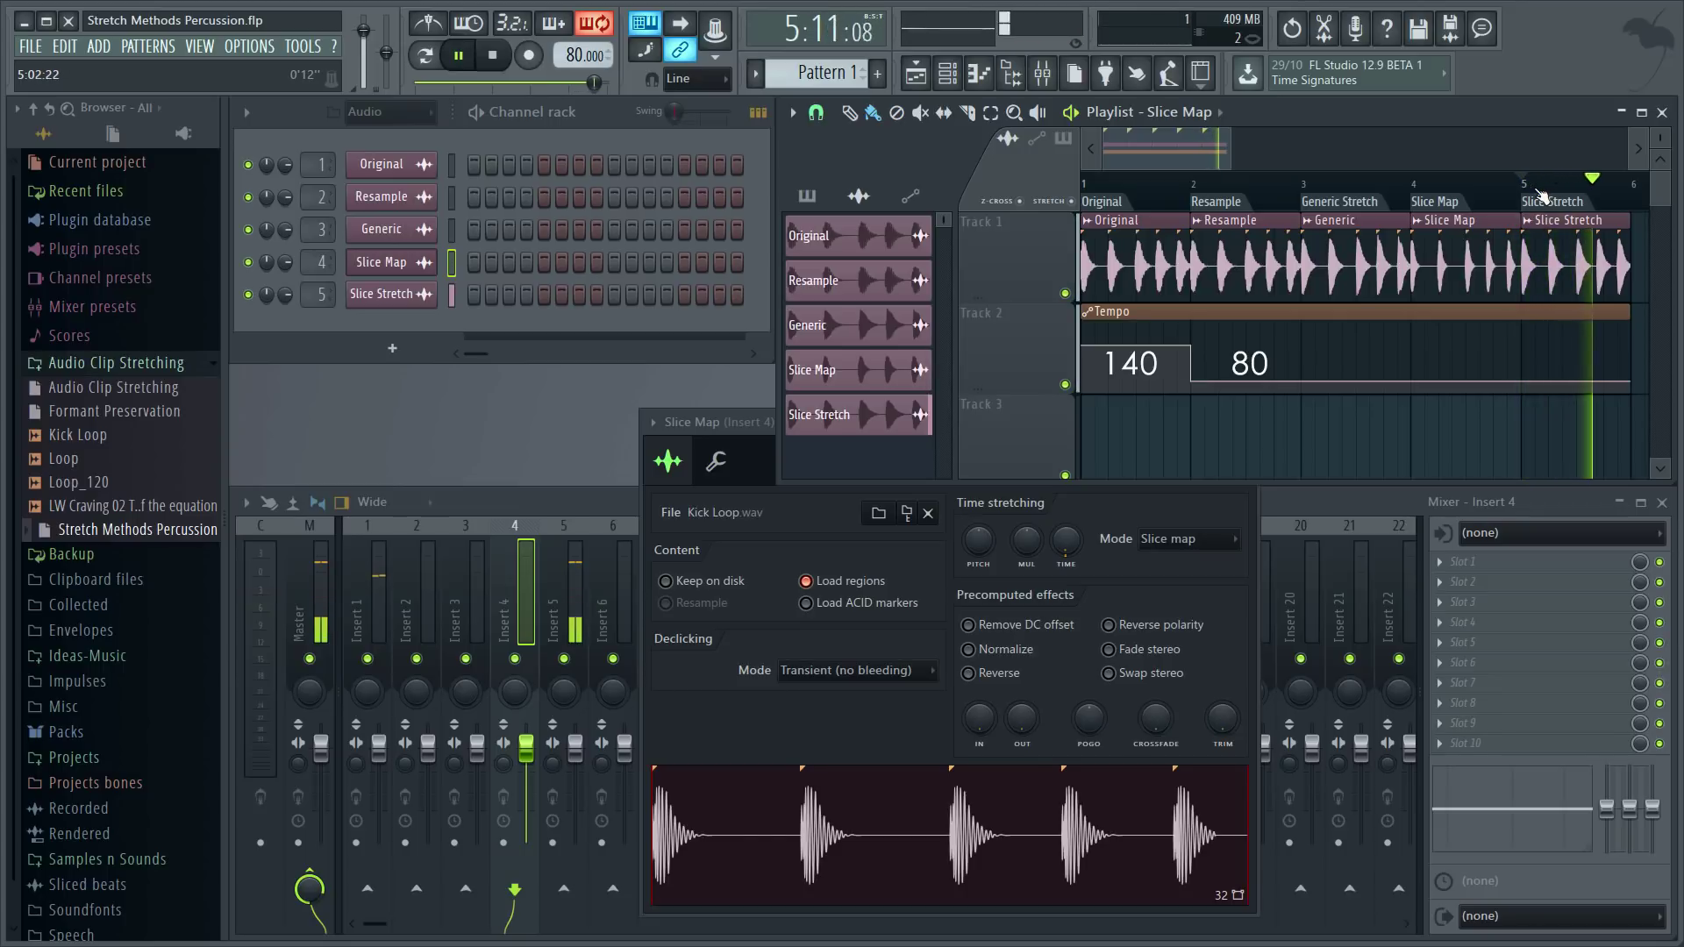
{"action": "key", "text": "space"}
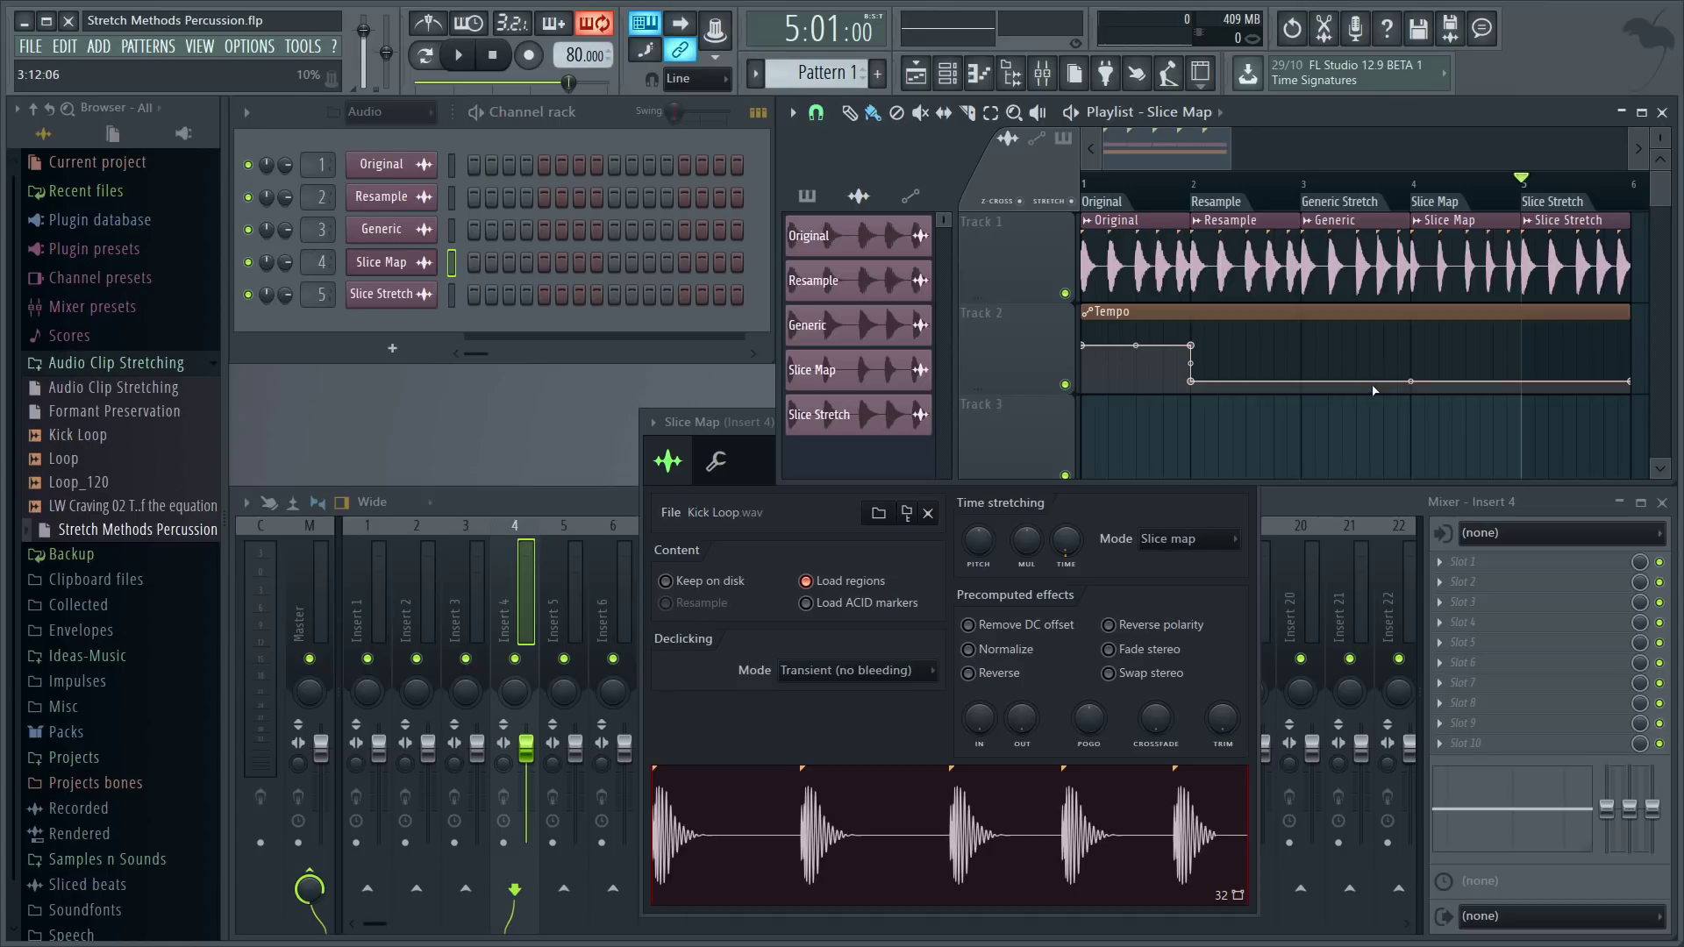
{"action": "left_click", "coordinate": [1126, 571]}
{"action": "left_click", "coordinate": [1159, 545]}
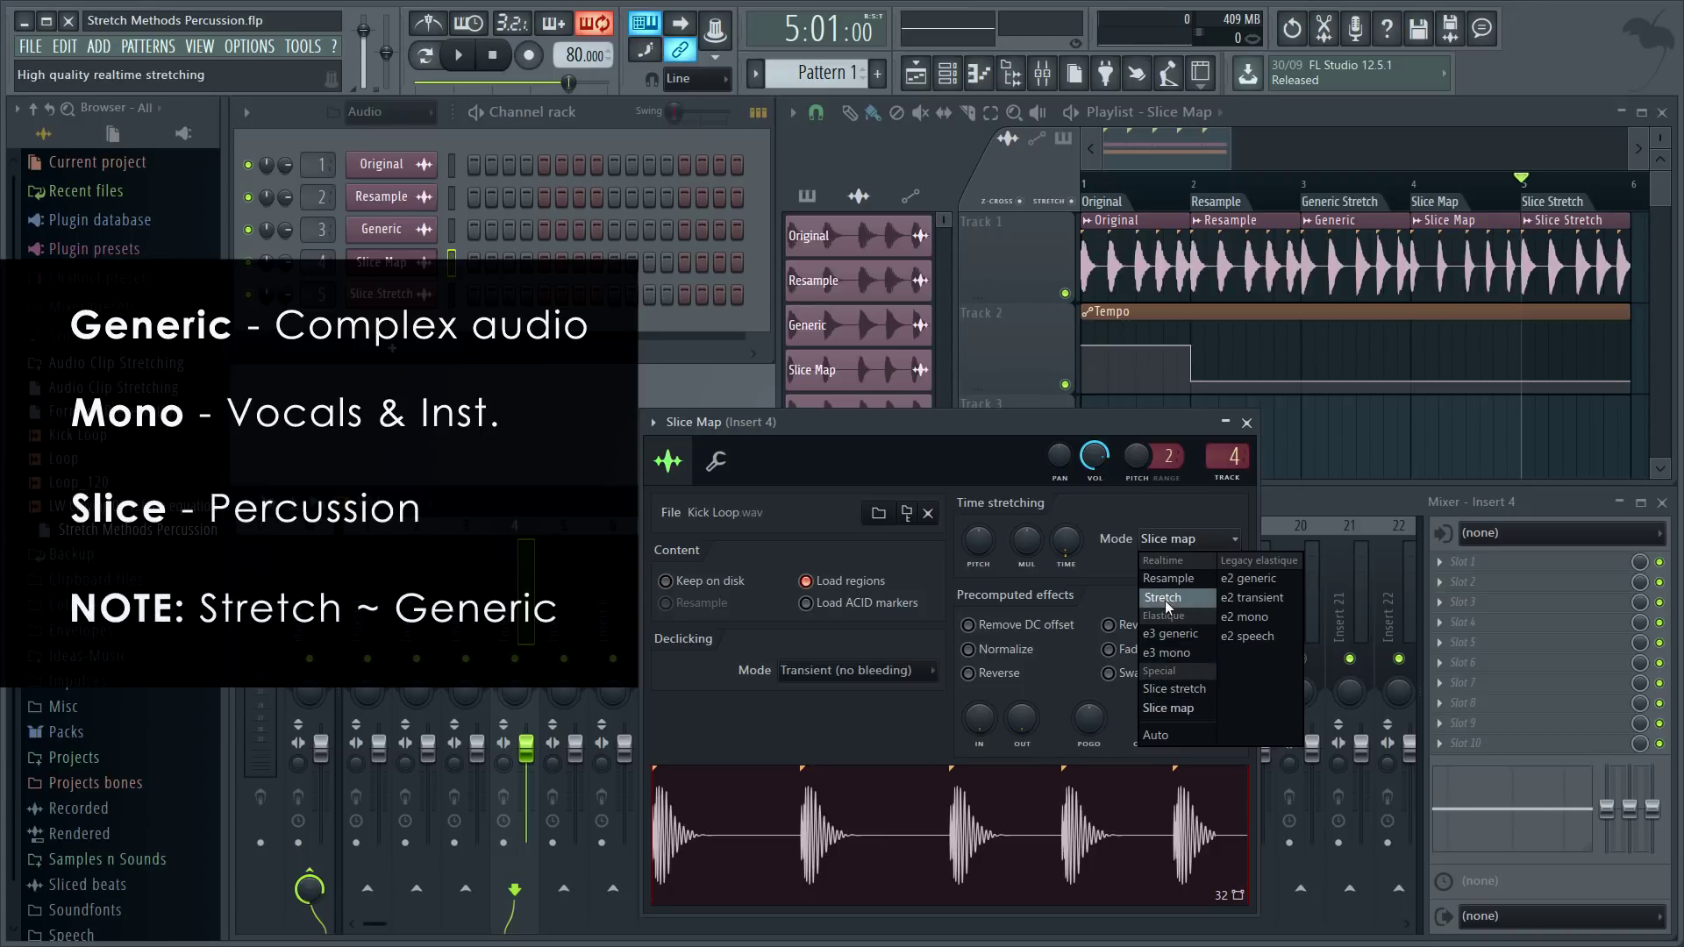
- Switch the Resample channel's mode to Stretch and play it from bar 2
{"action": "left_click", "coordinate": [1227, 224]}
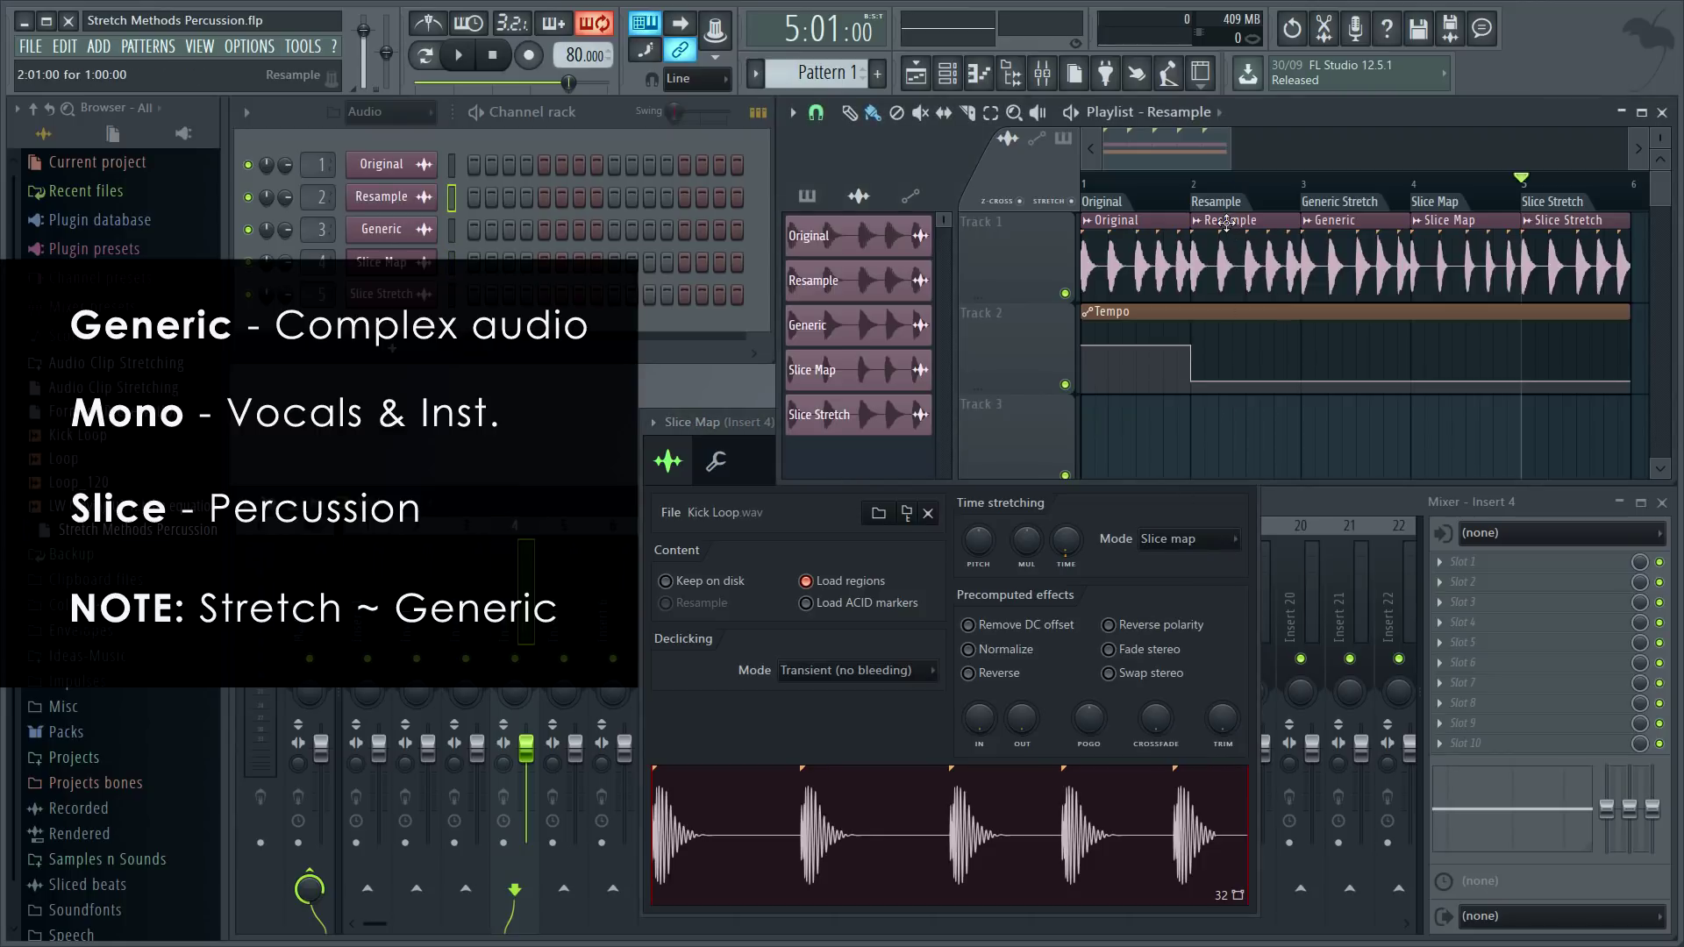
{"action": "left_click", "coordinate": [380, 207]}
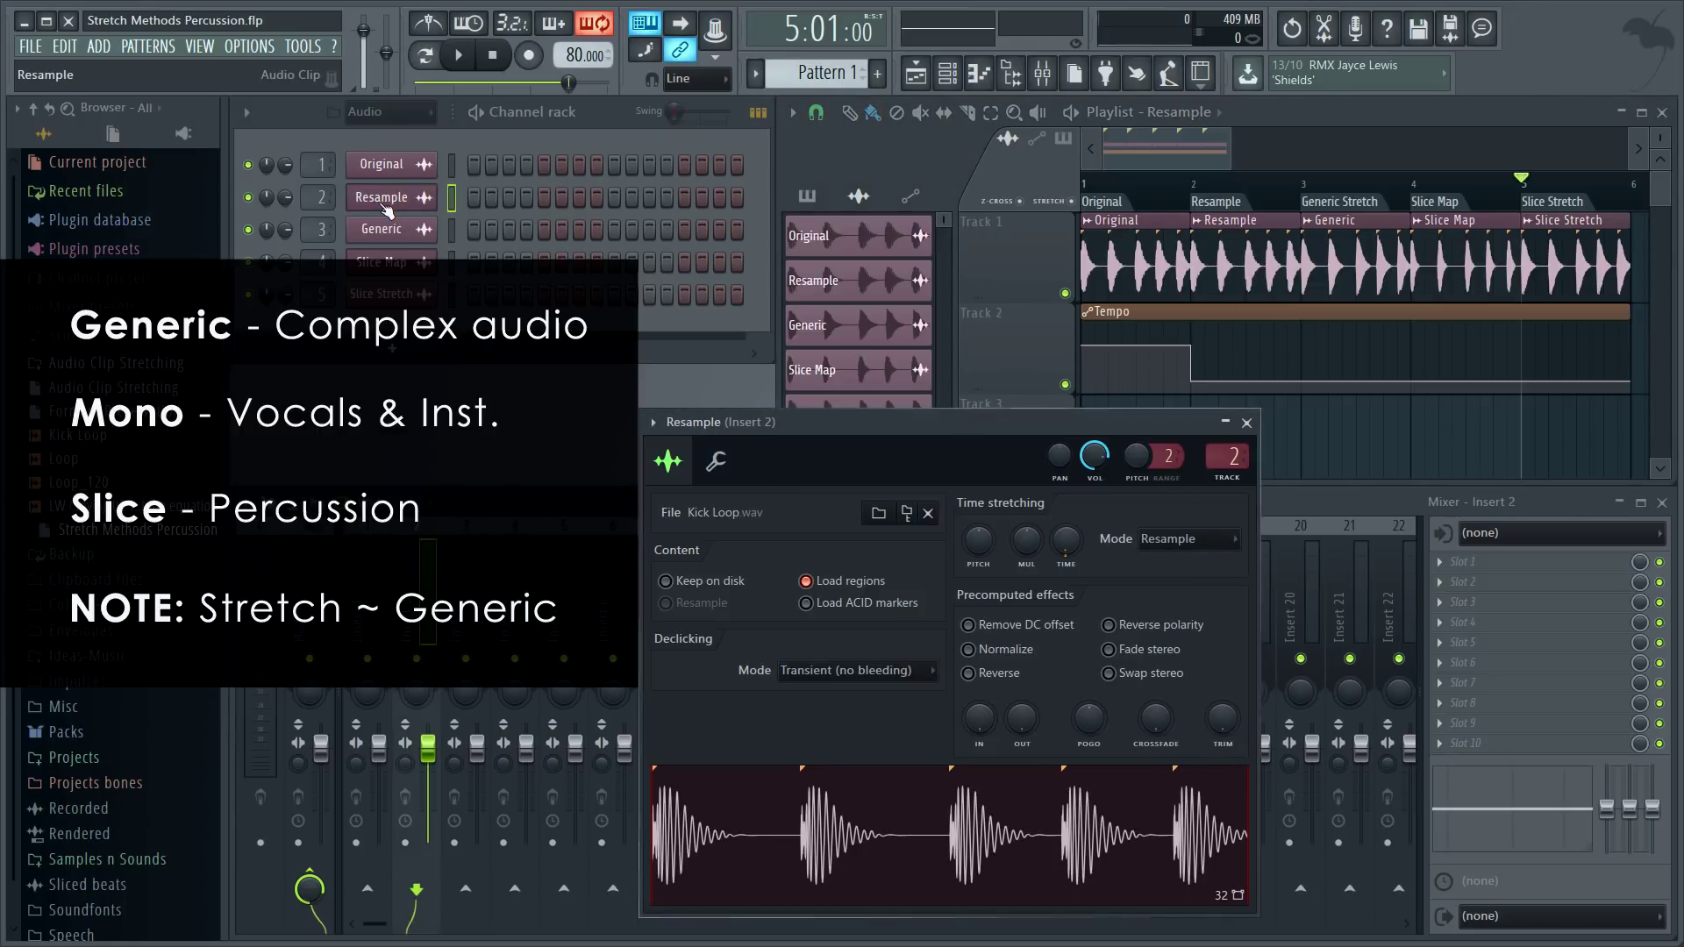
{"action": "left_click", "coordinate": [1177, 545]}
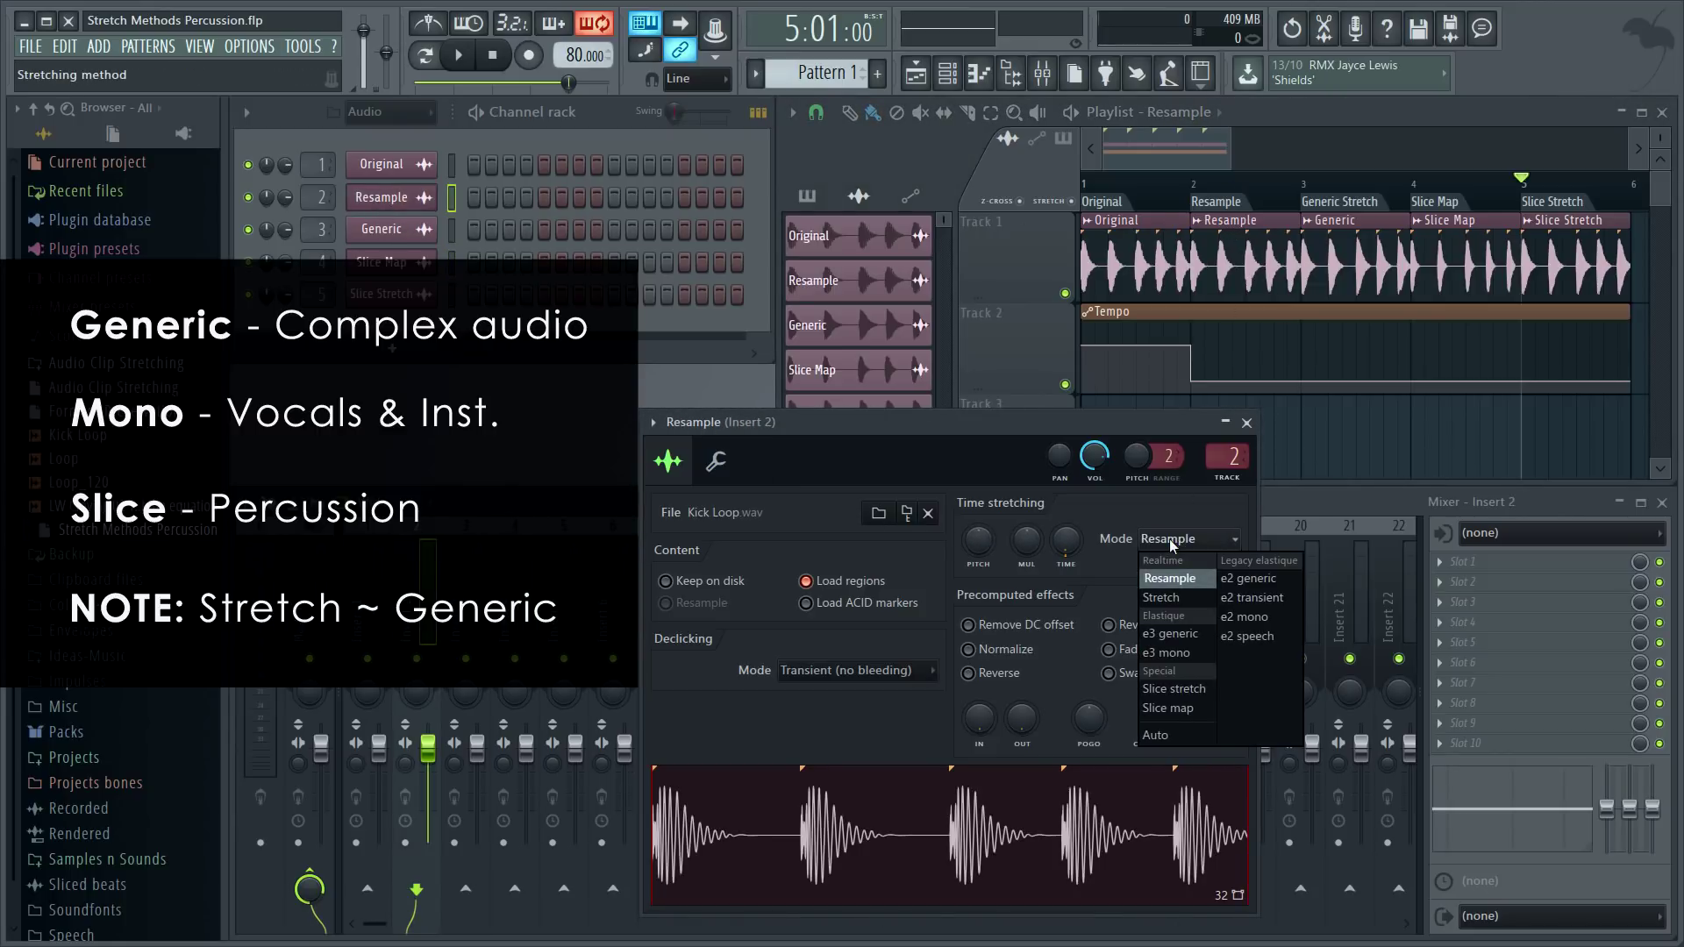
{"action": "left_click", "coordinate": [1168, 605]}
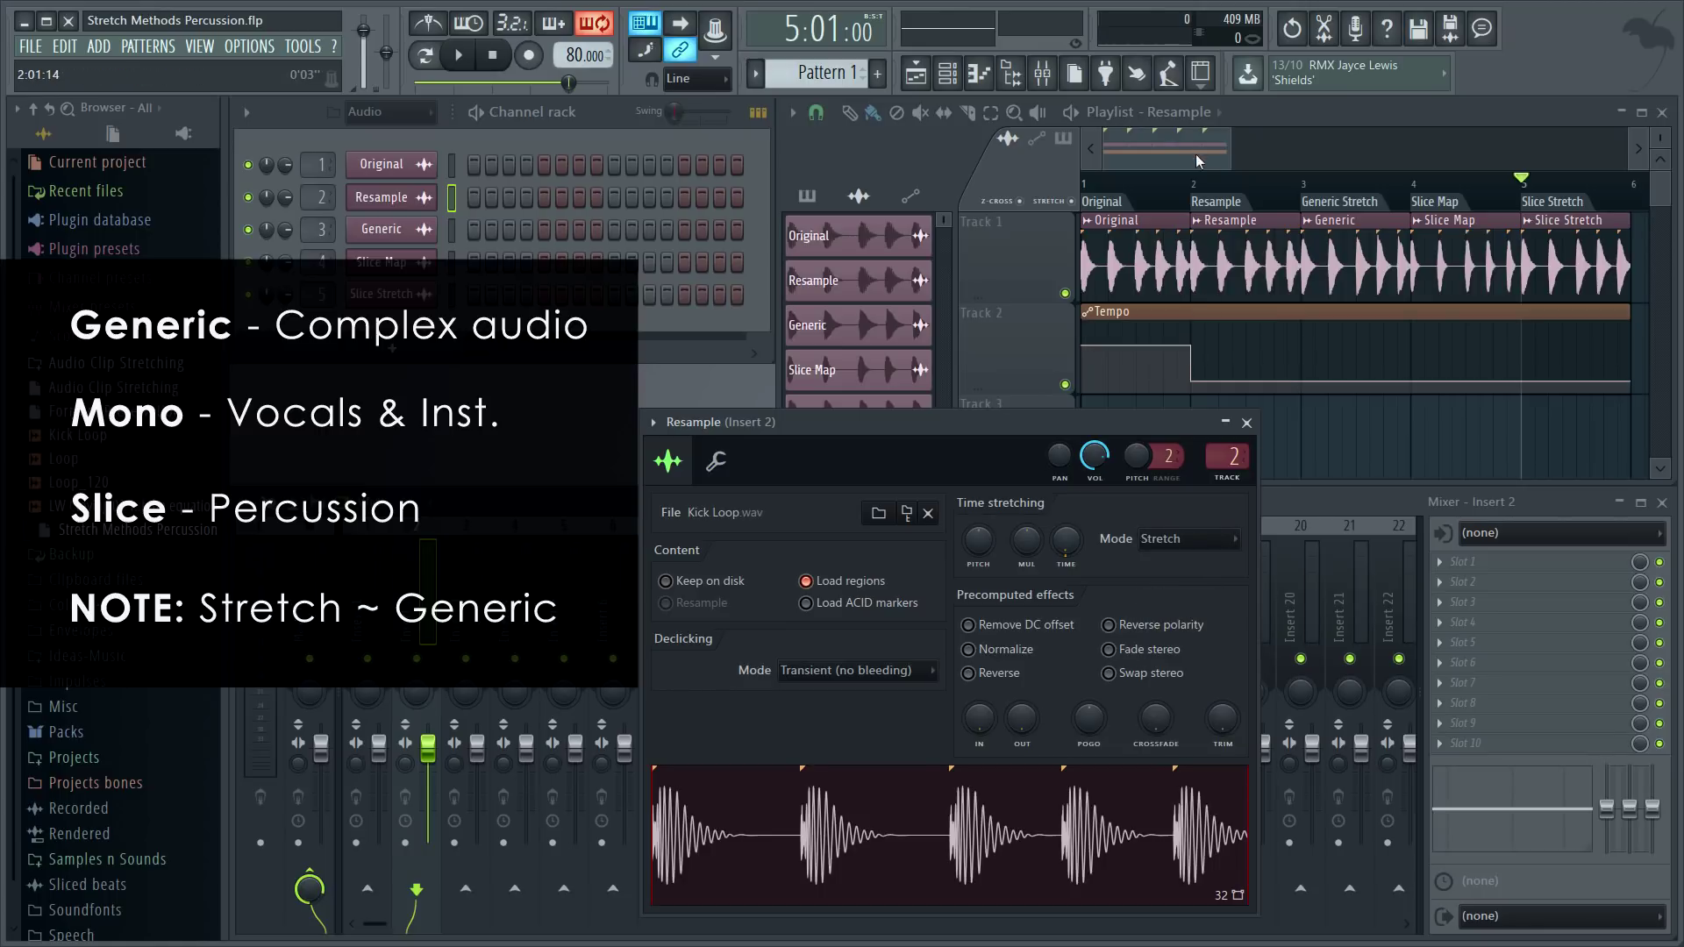
{"action": "left_click", "coordinate": [1192, 184]}
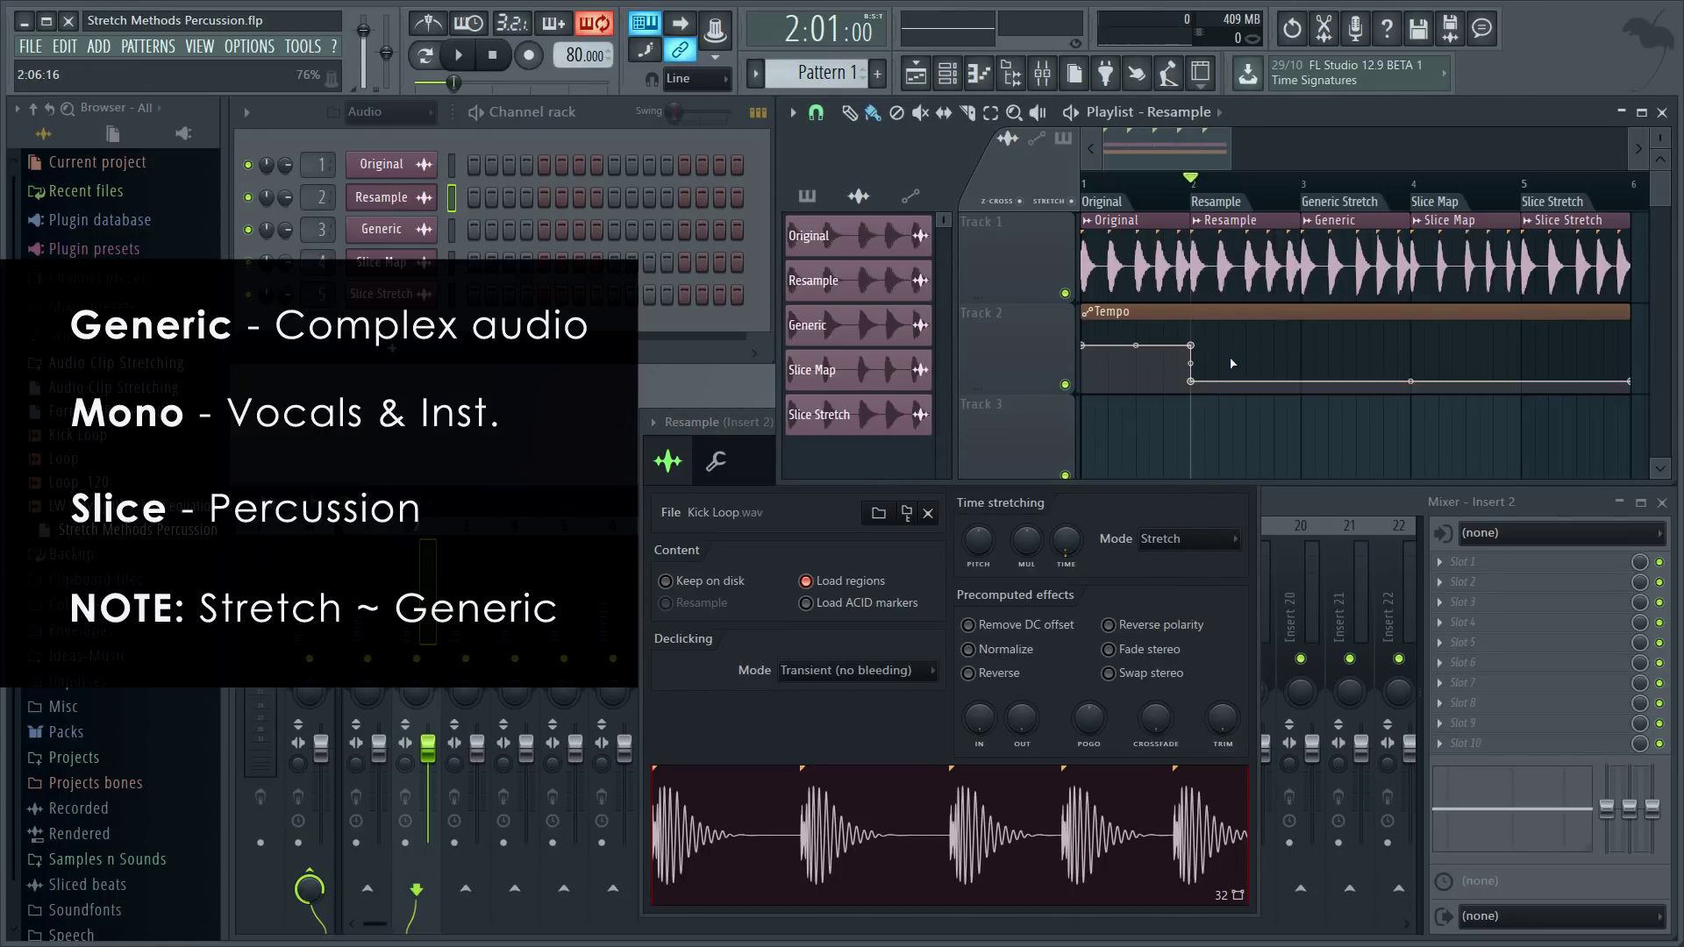
{"action": "key", "text": "space"}
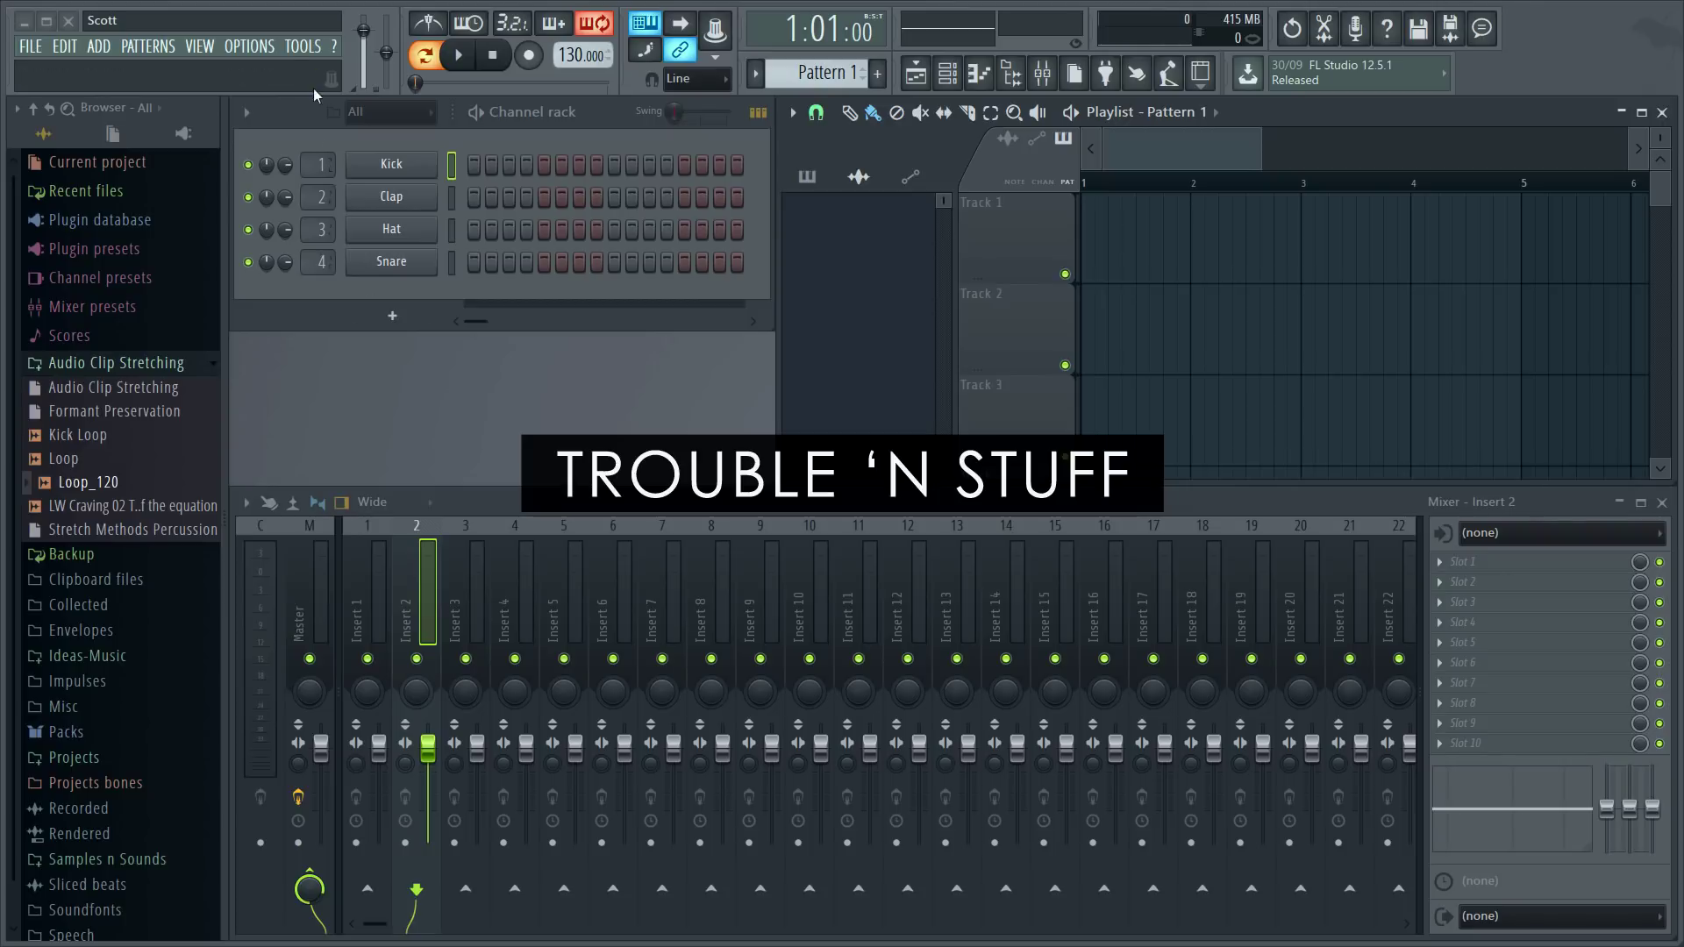
{"action": "left_click", "coordinate": [258, 47]}
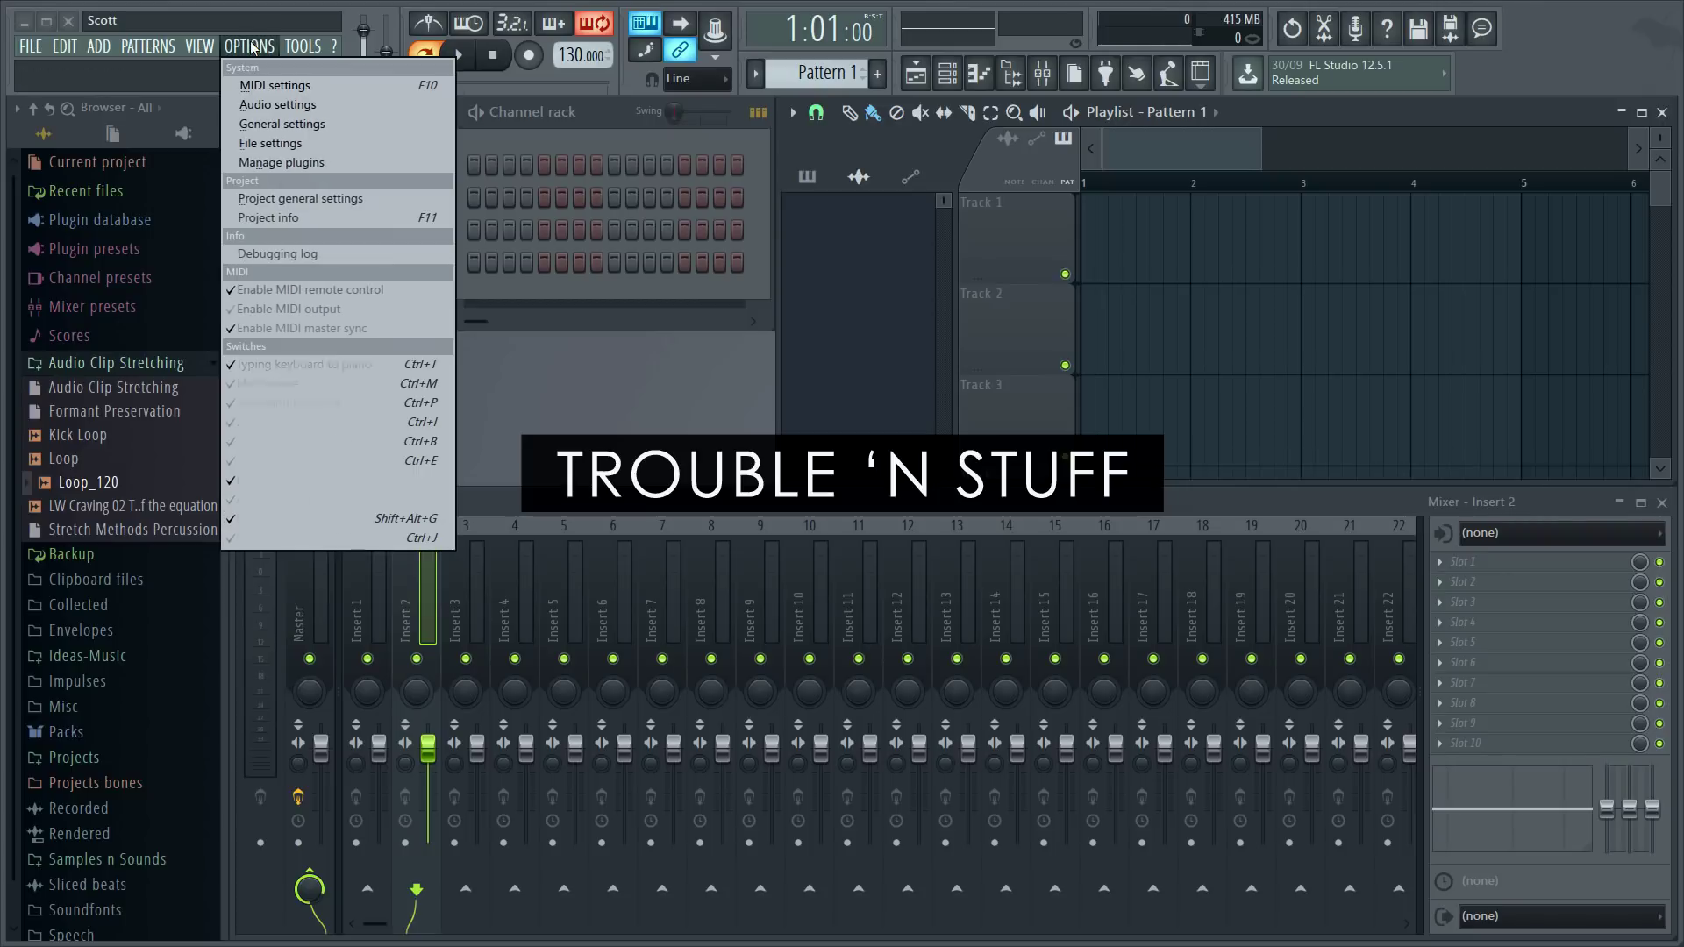
{"action": "left_click", "coordinate": [269, 126]}
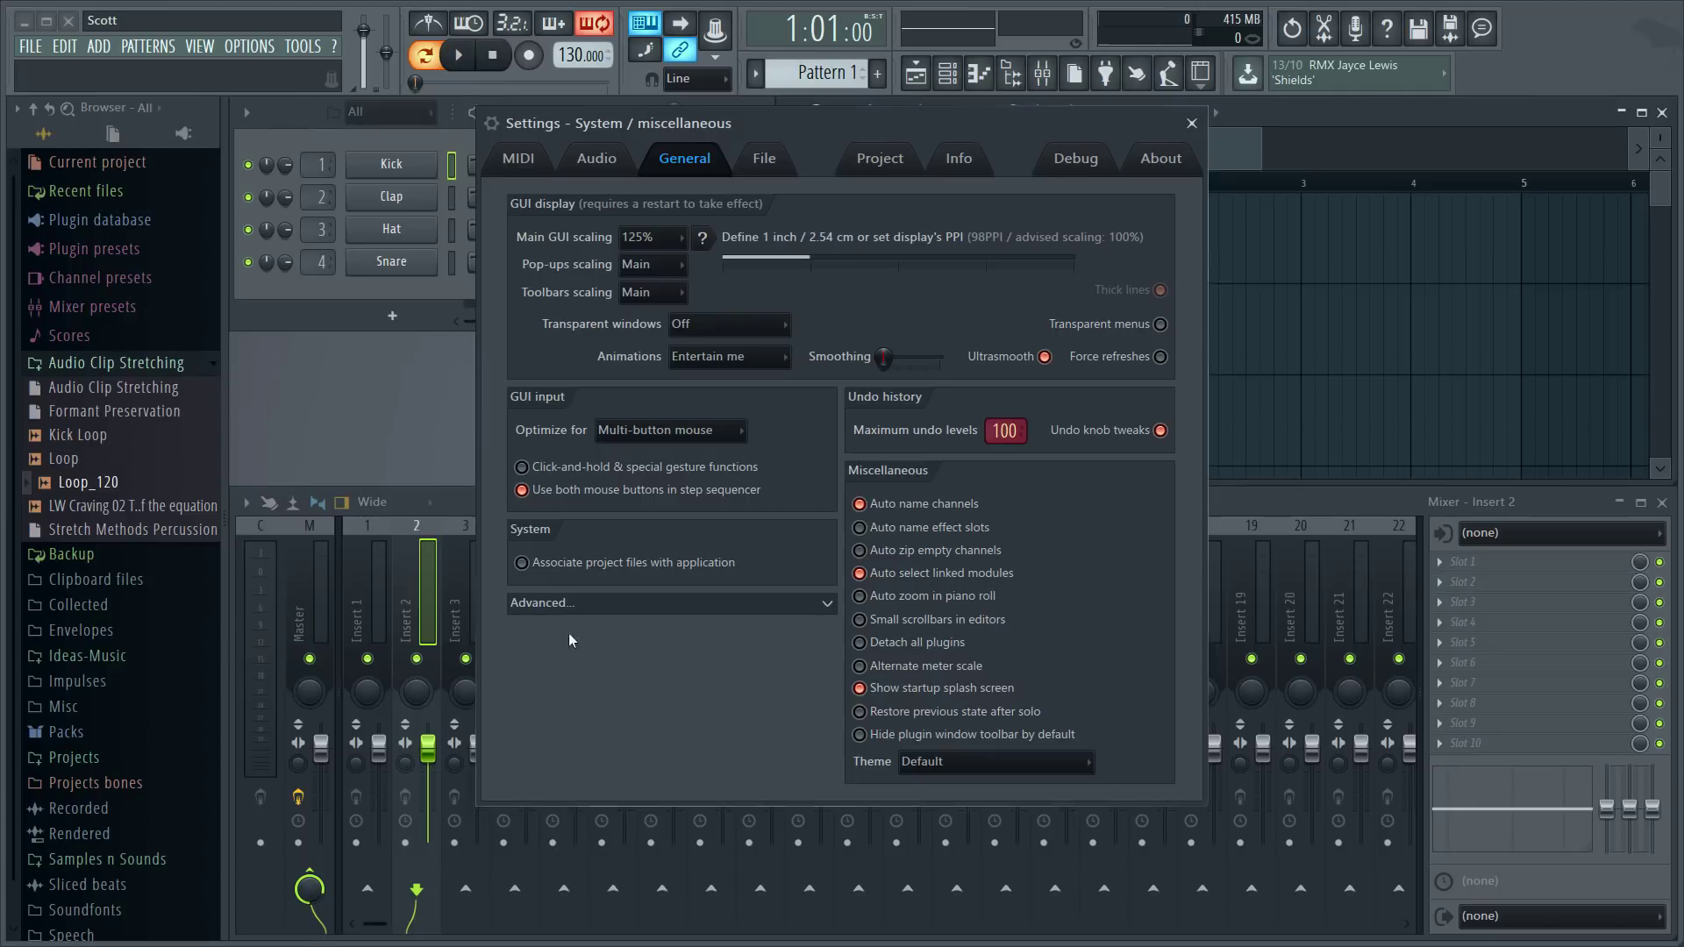
{"action": "left_click", "coordinate": [654, 603]}
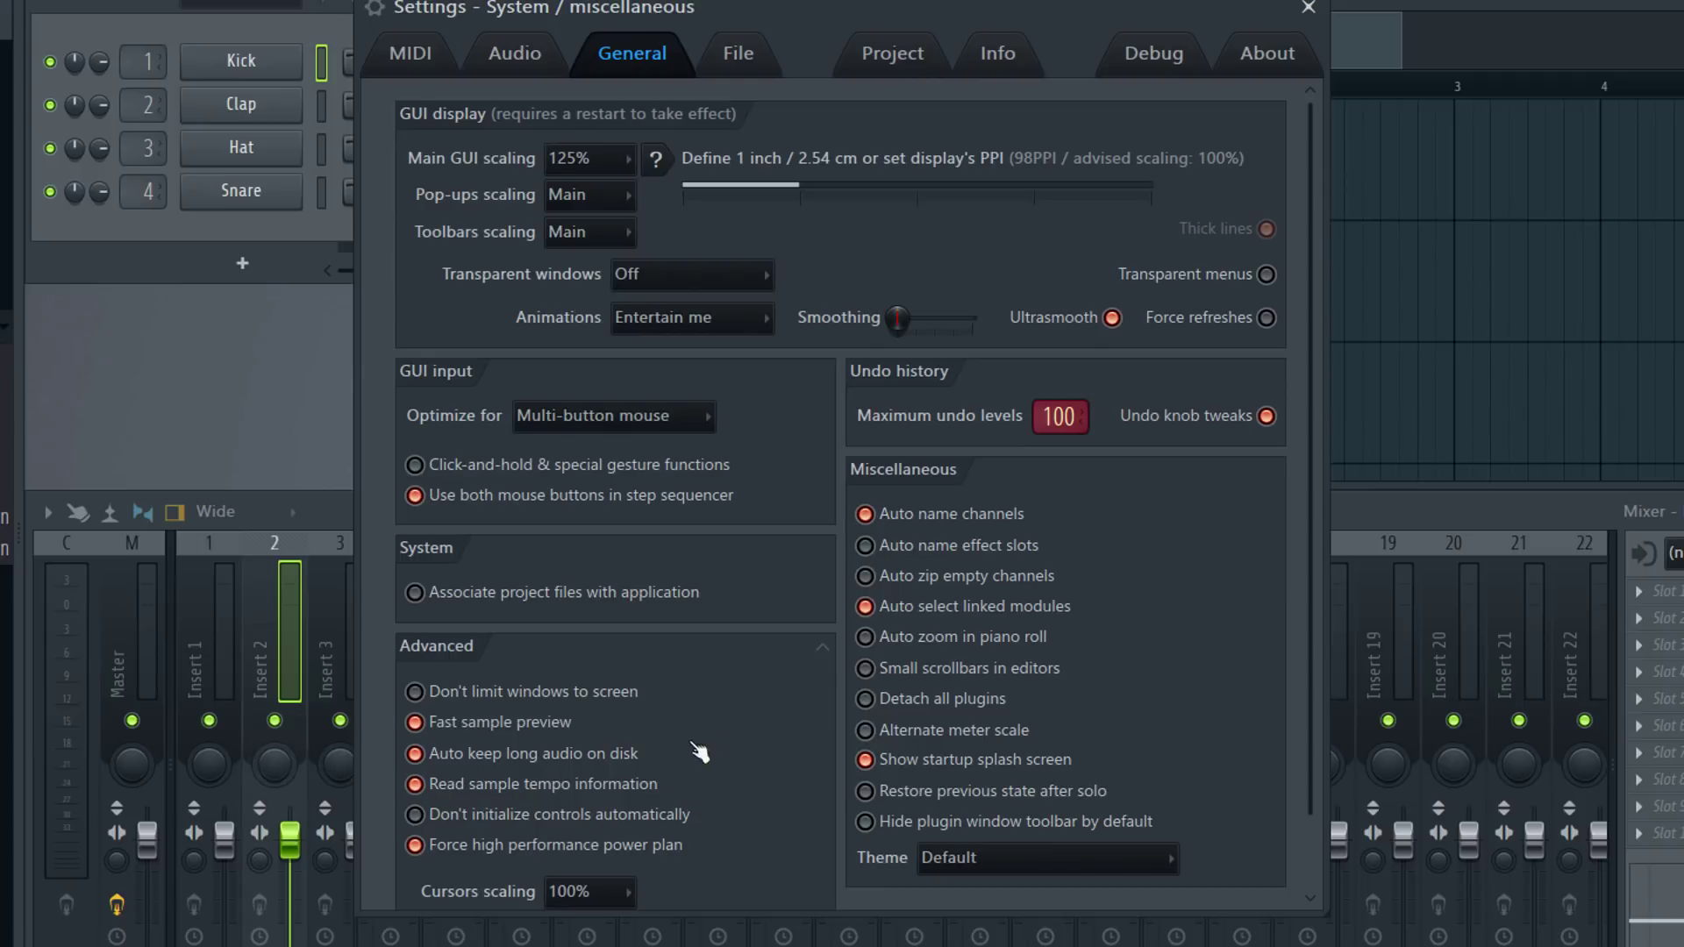
{"action": "left_click", "coordinate": [1309, 11]}
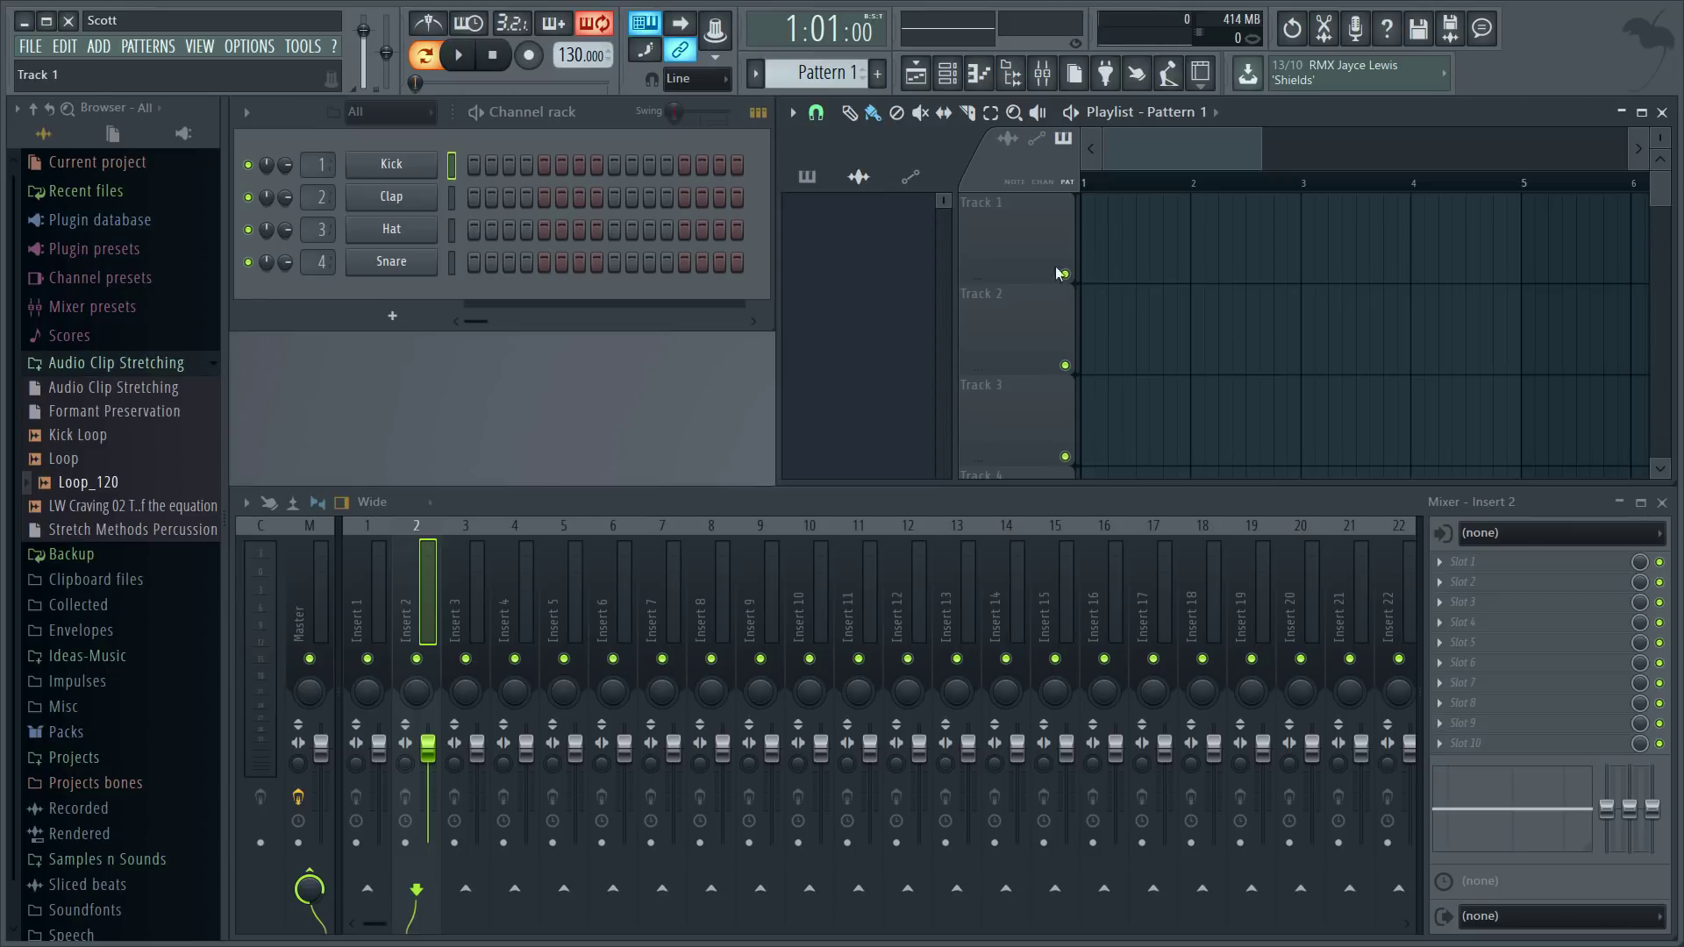
- Place a Pattern 1 clip at bar 1 of Track 1 and preview Loop and Loop_120
{"action": "left_click", "coordinate": [1094, 245]}
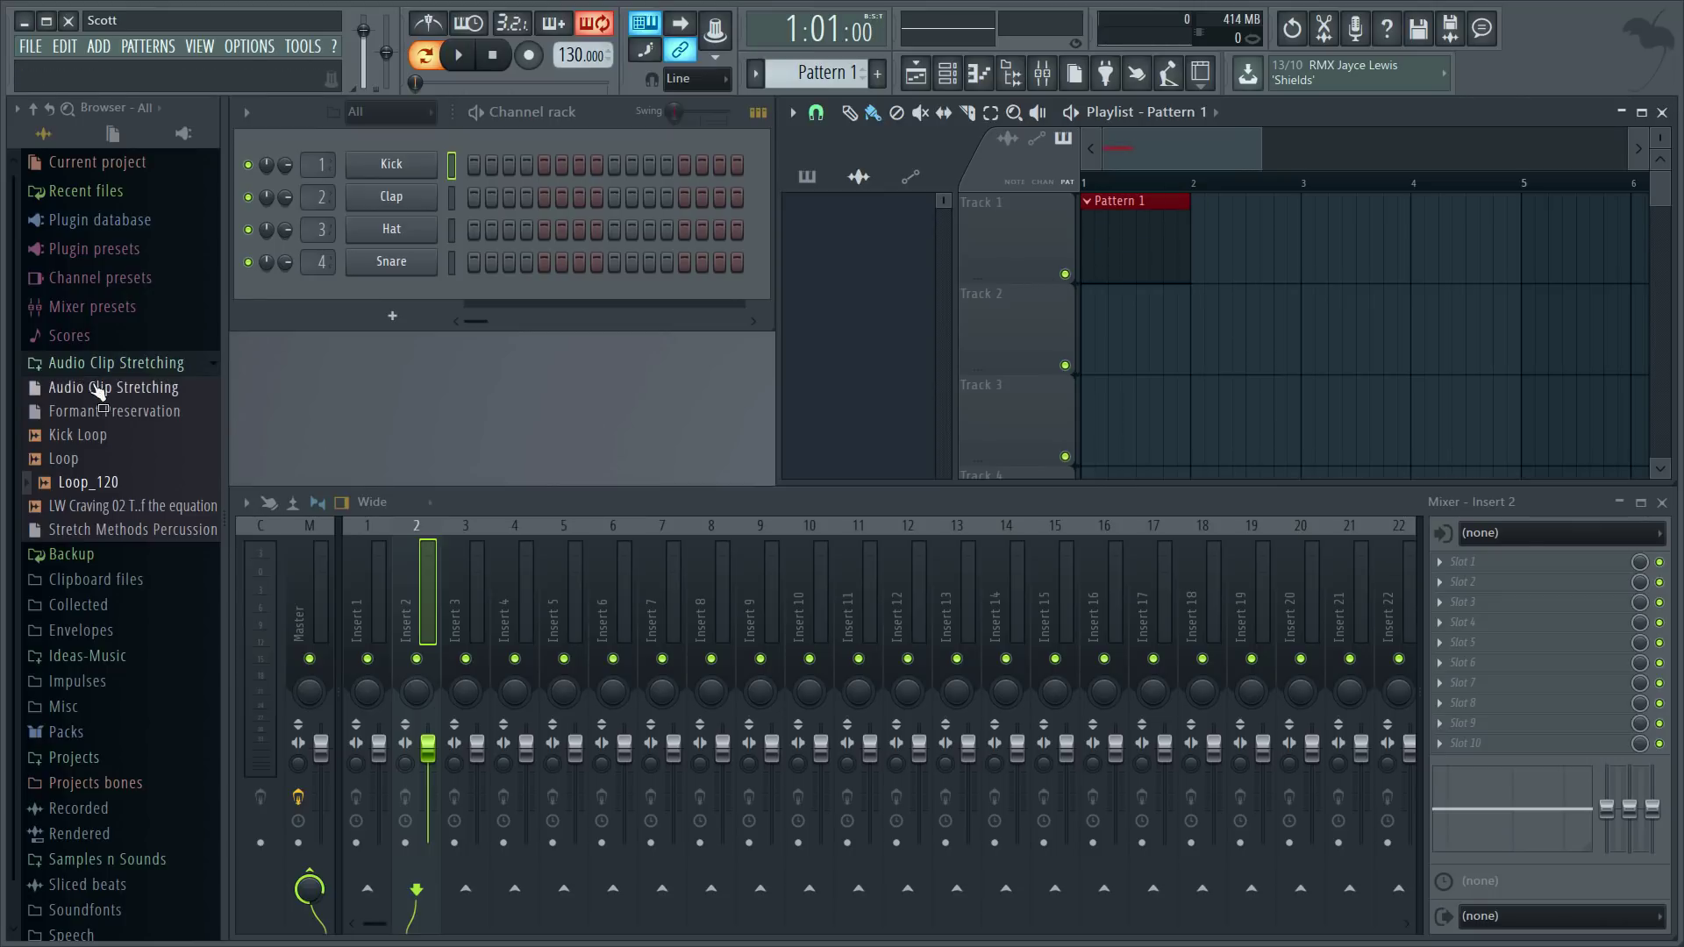
{"action": "left_click", "coordinate": [75, 461]}
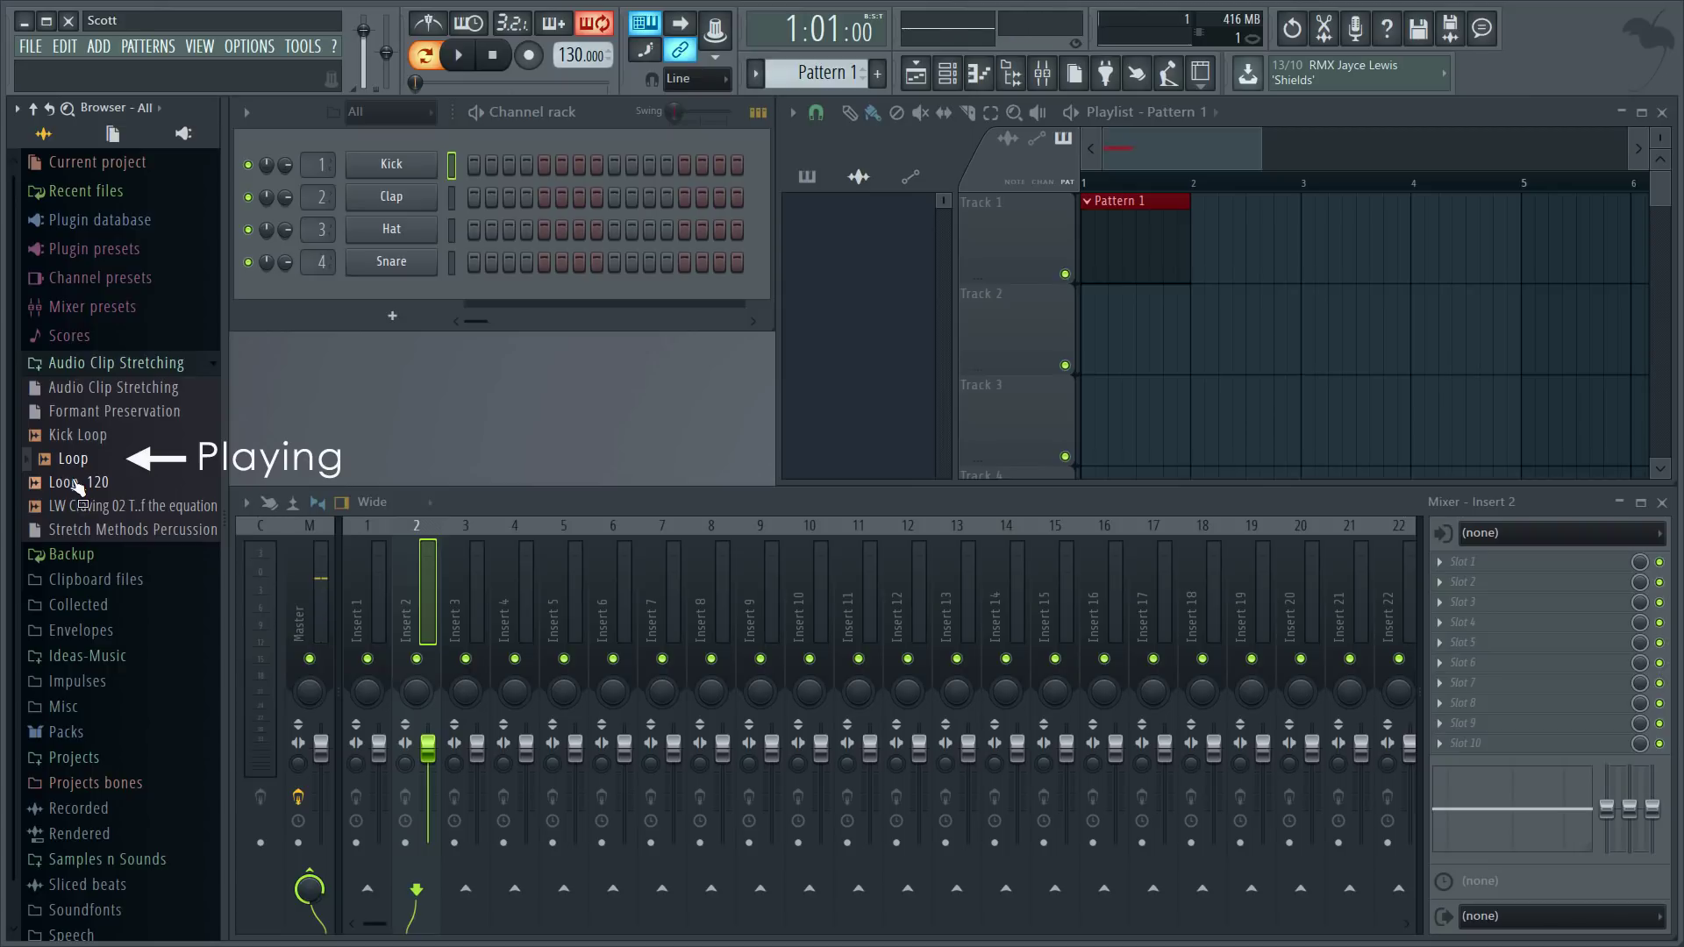
{"action": "left_click", "coordinate": [79, 484]}
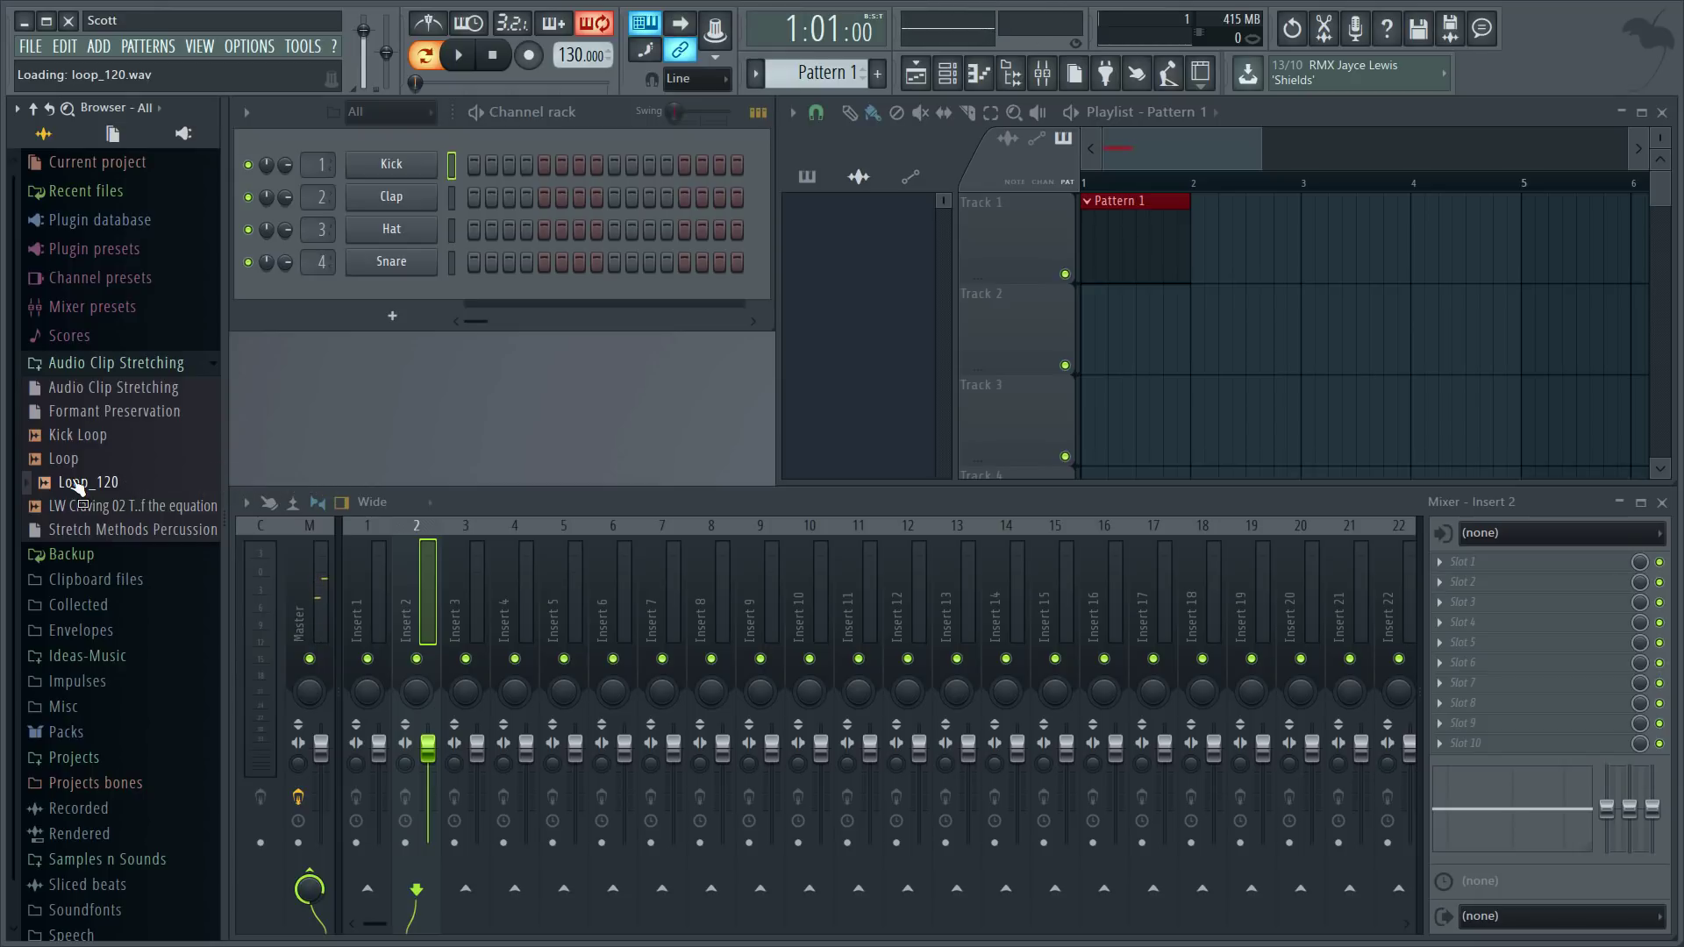
- Play the beat and switch previews between Loop_120 and Loop against it
{"action": "left_click_drag", "start_coordinate": [77, 488], "coordinate": [113, 474]}
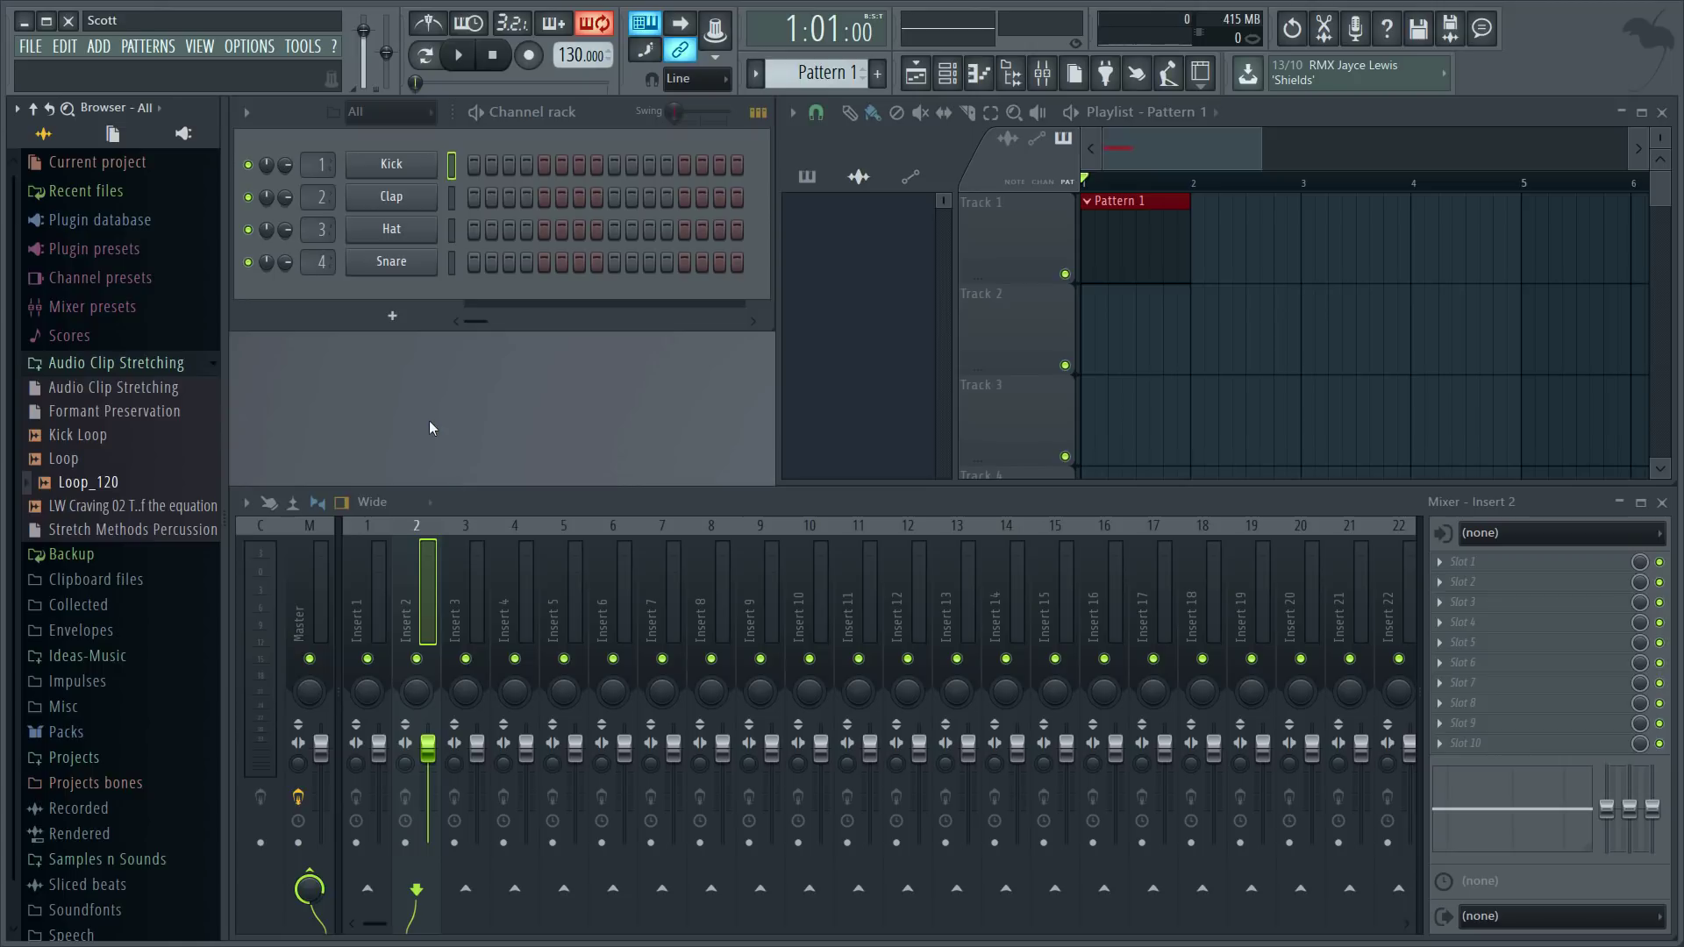
{"action": "key", "text": "space"}
{"action": "left_click", "coordinate": [88, 484]}
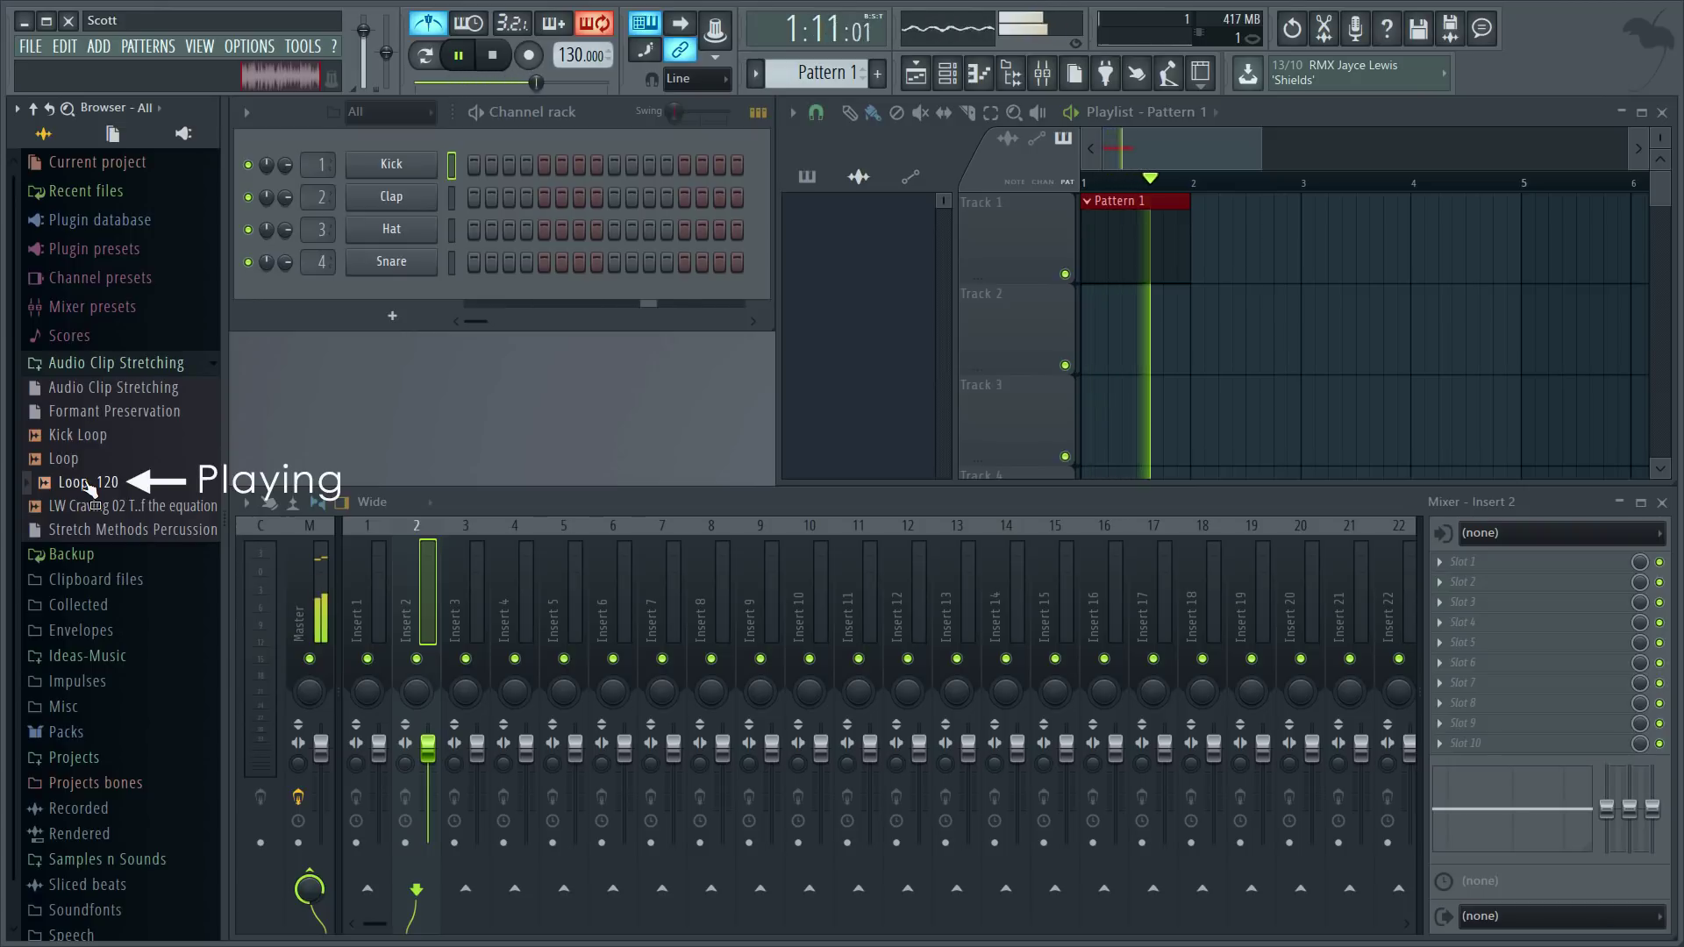
{"action": "key", "text": "Up"}
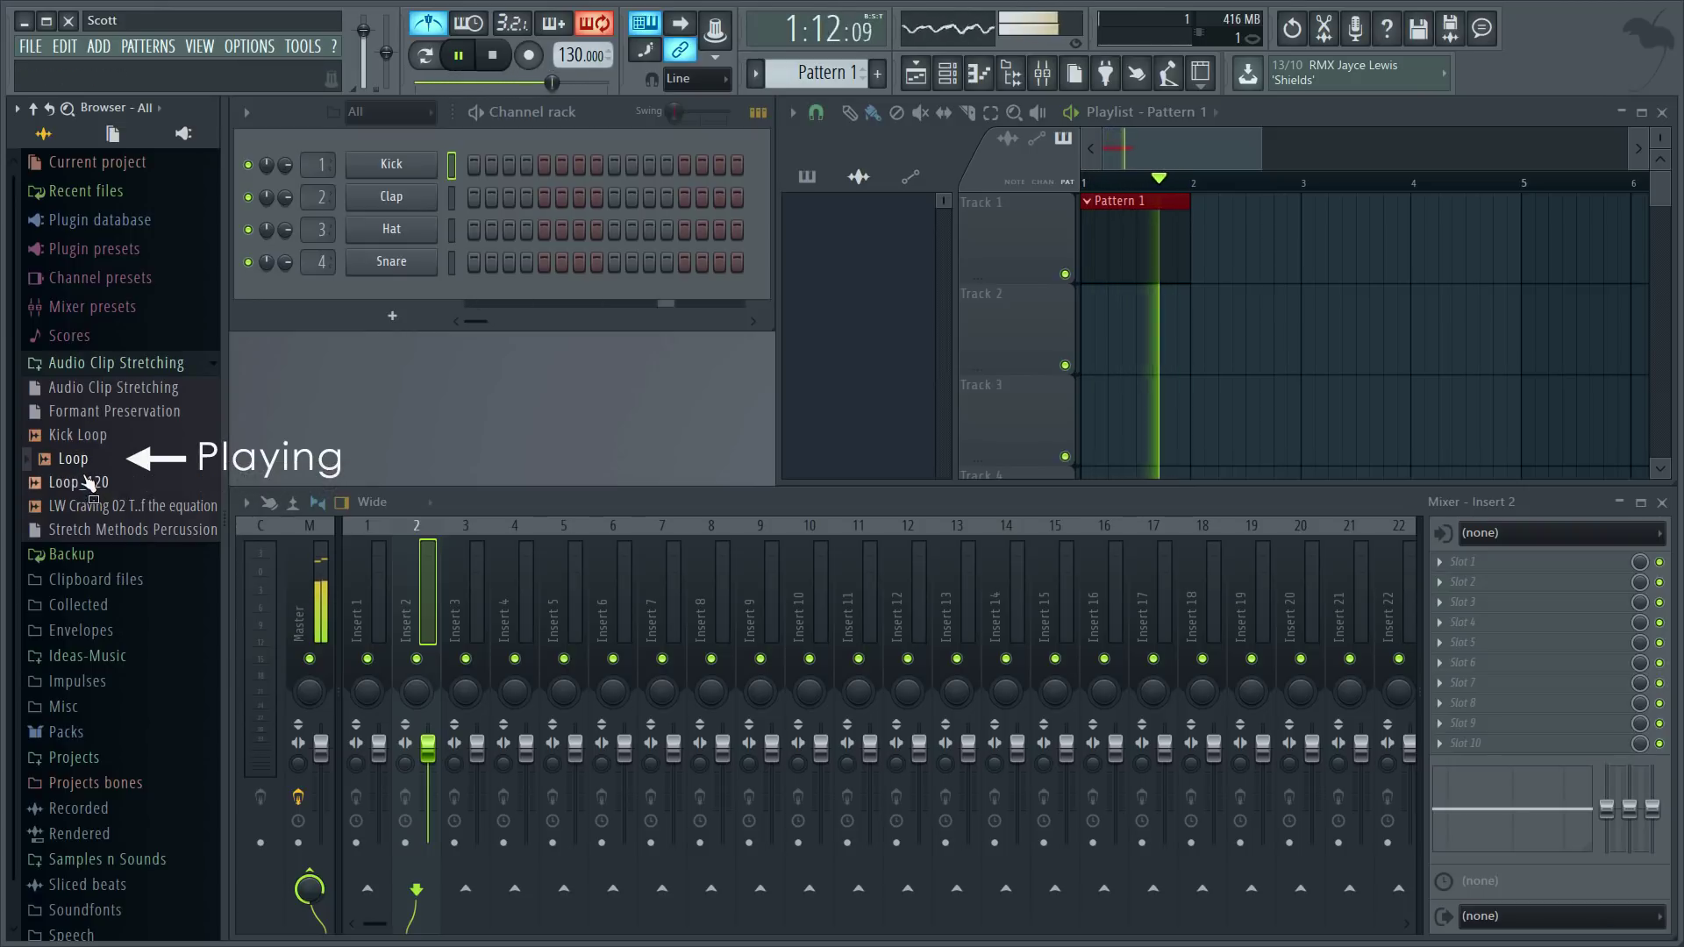
{"action": "key", "text": "Down"}
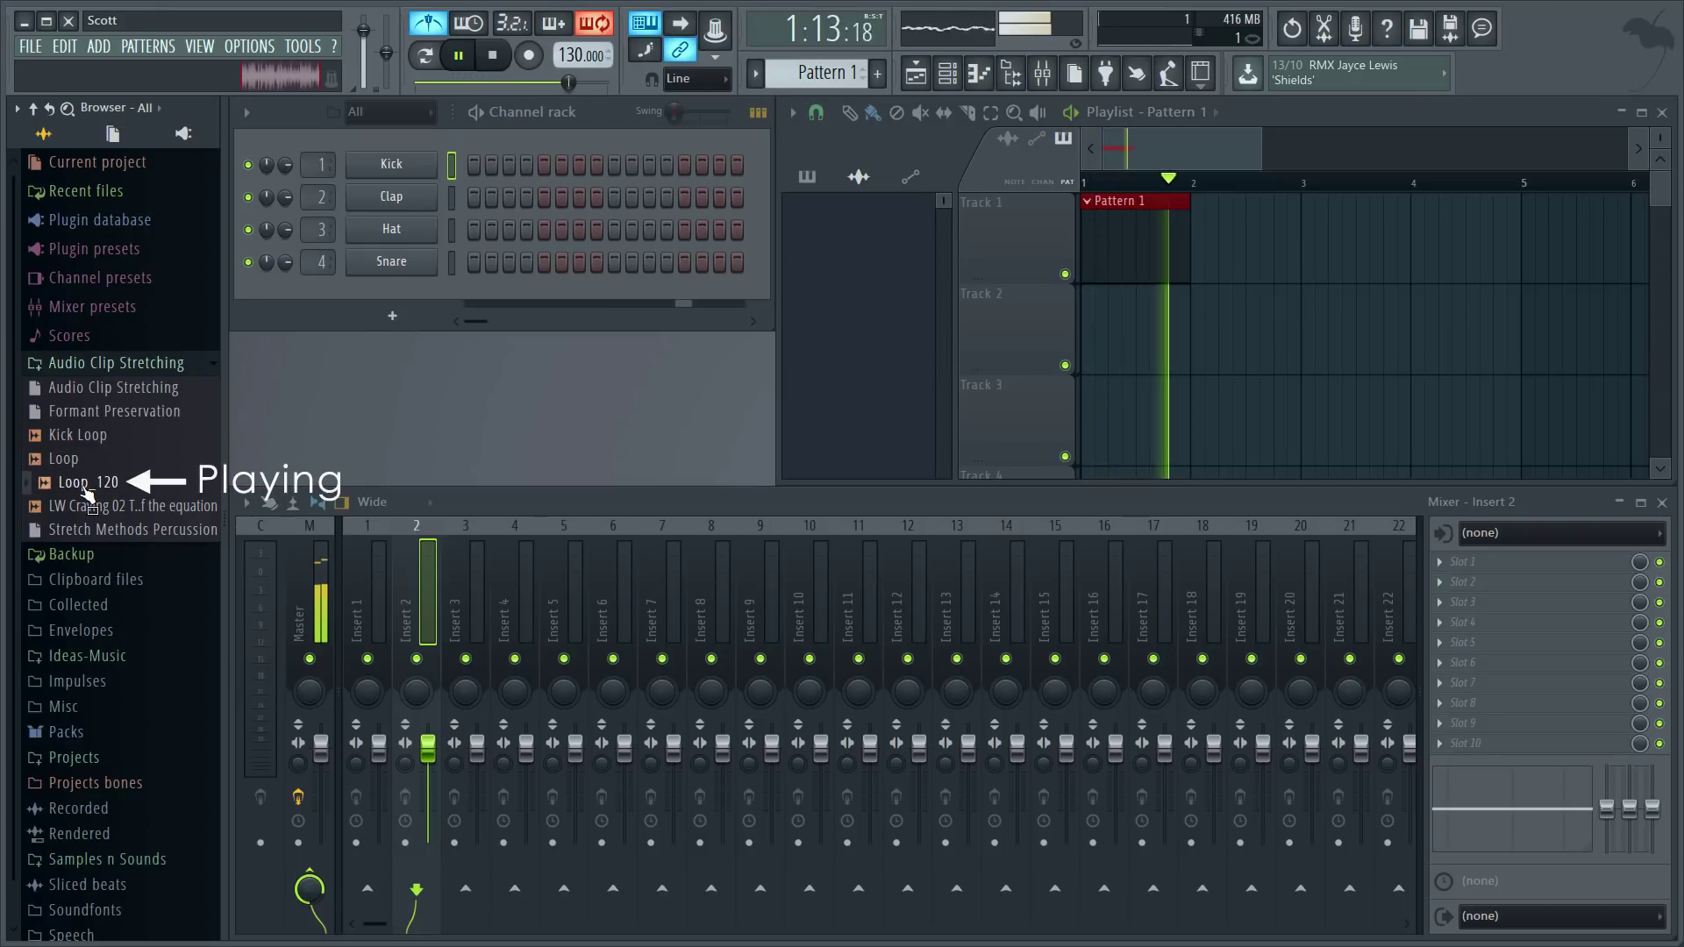
{"action": "key", "text": "space"}
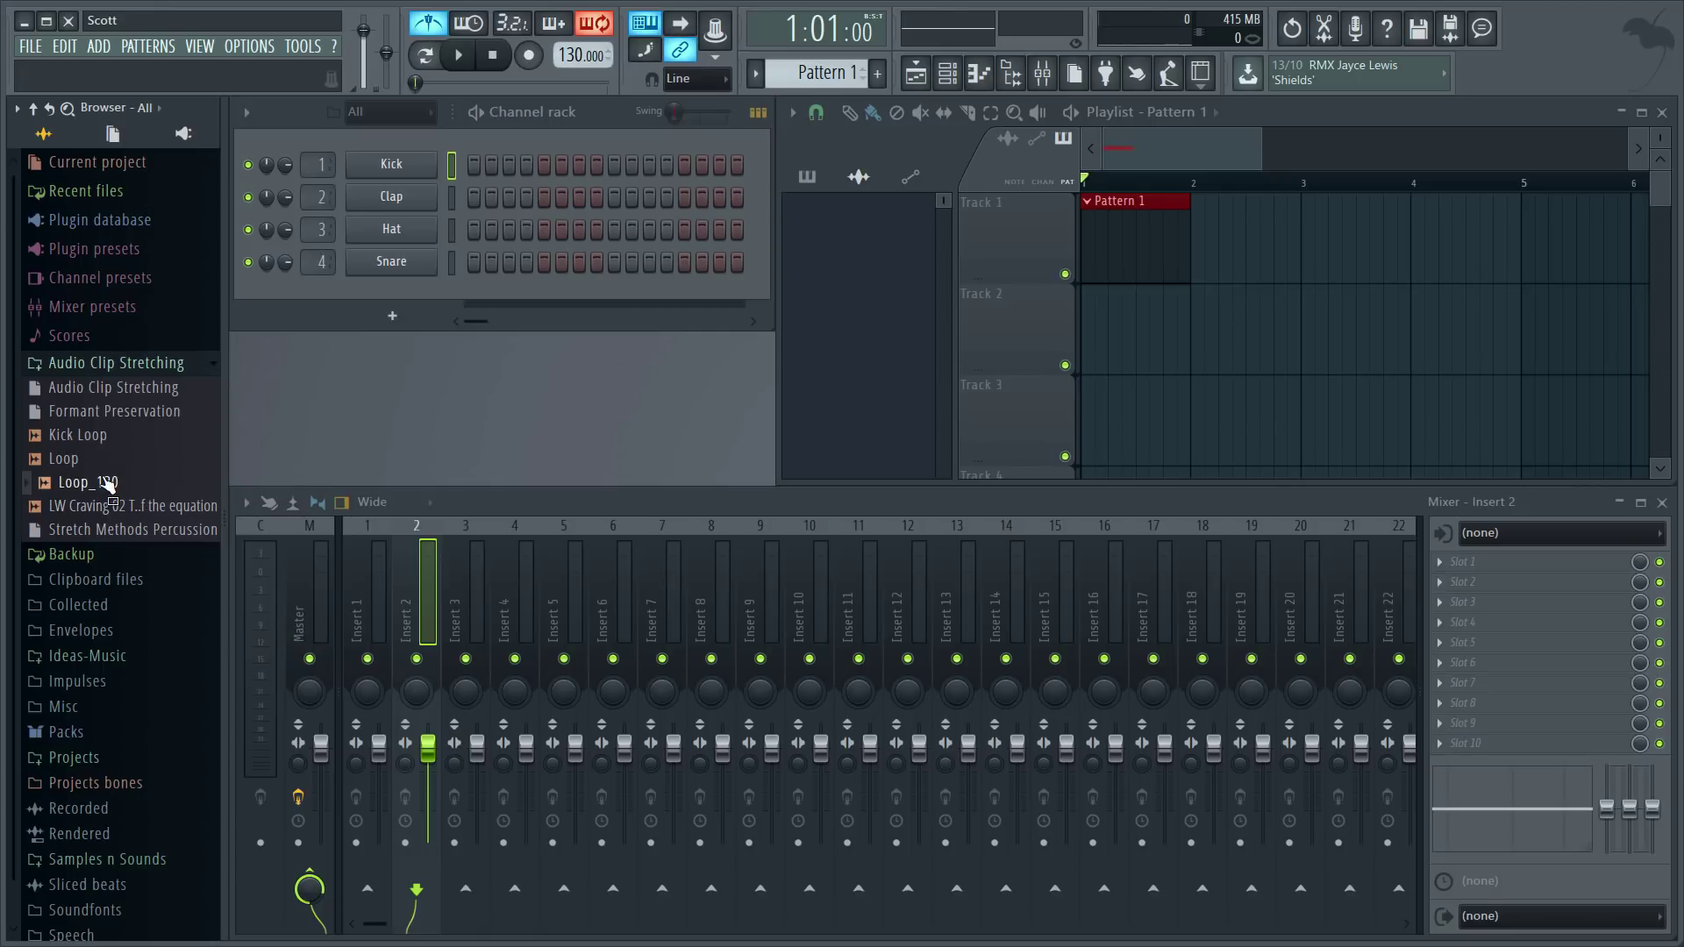
- Open Loop_120 in Edison and check its properties show 120 BPM over 16 beats
{"action": "right_click", "coordinate": [104, 485]}
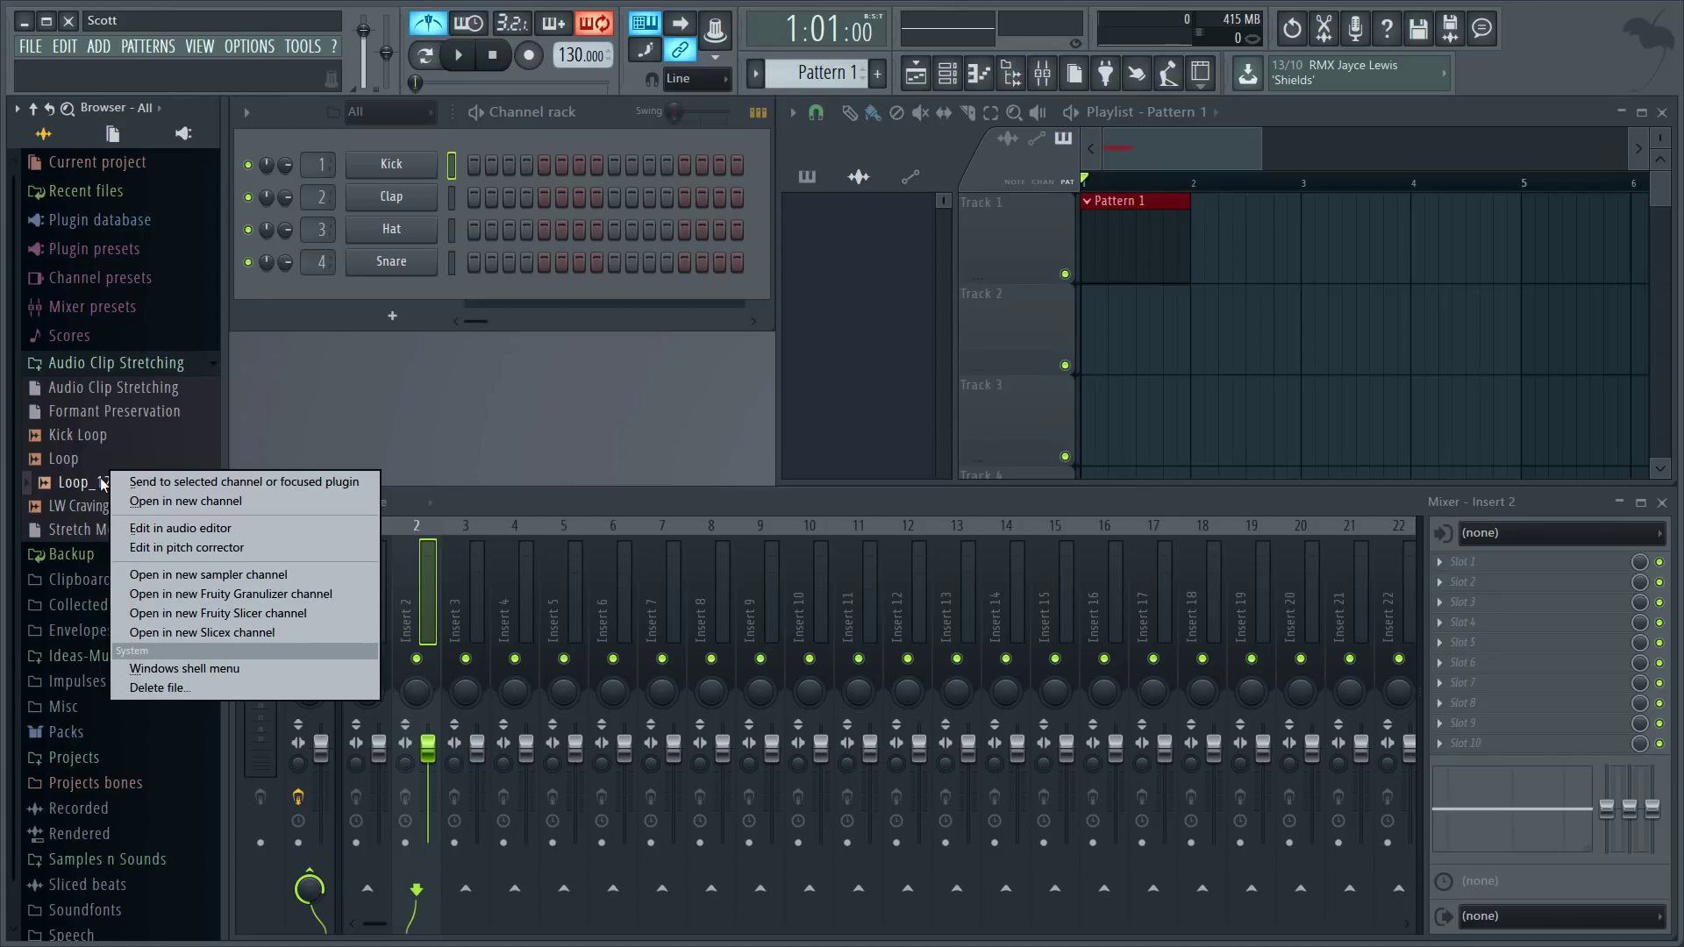
{"action": "left_click", "coordinate": [187, 528]}
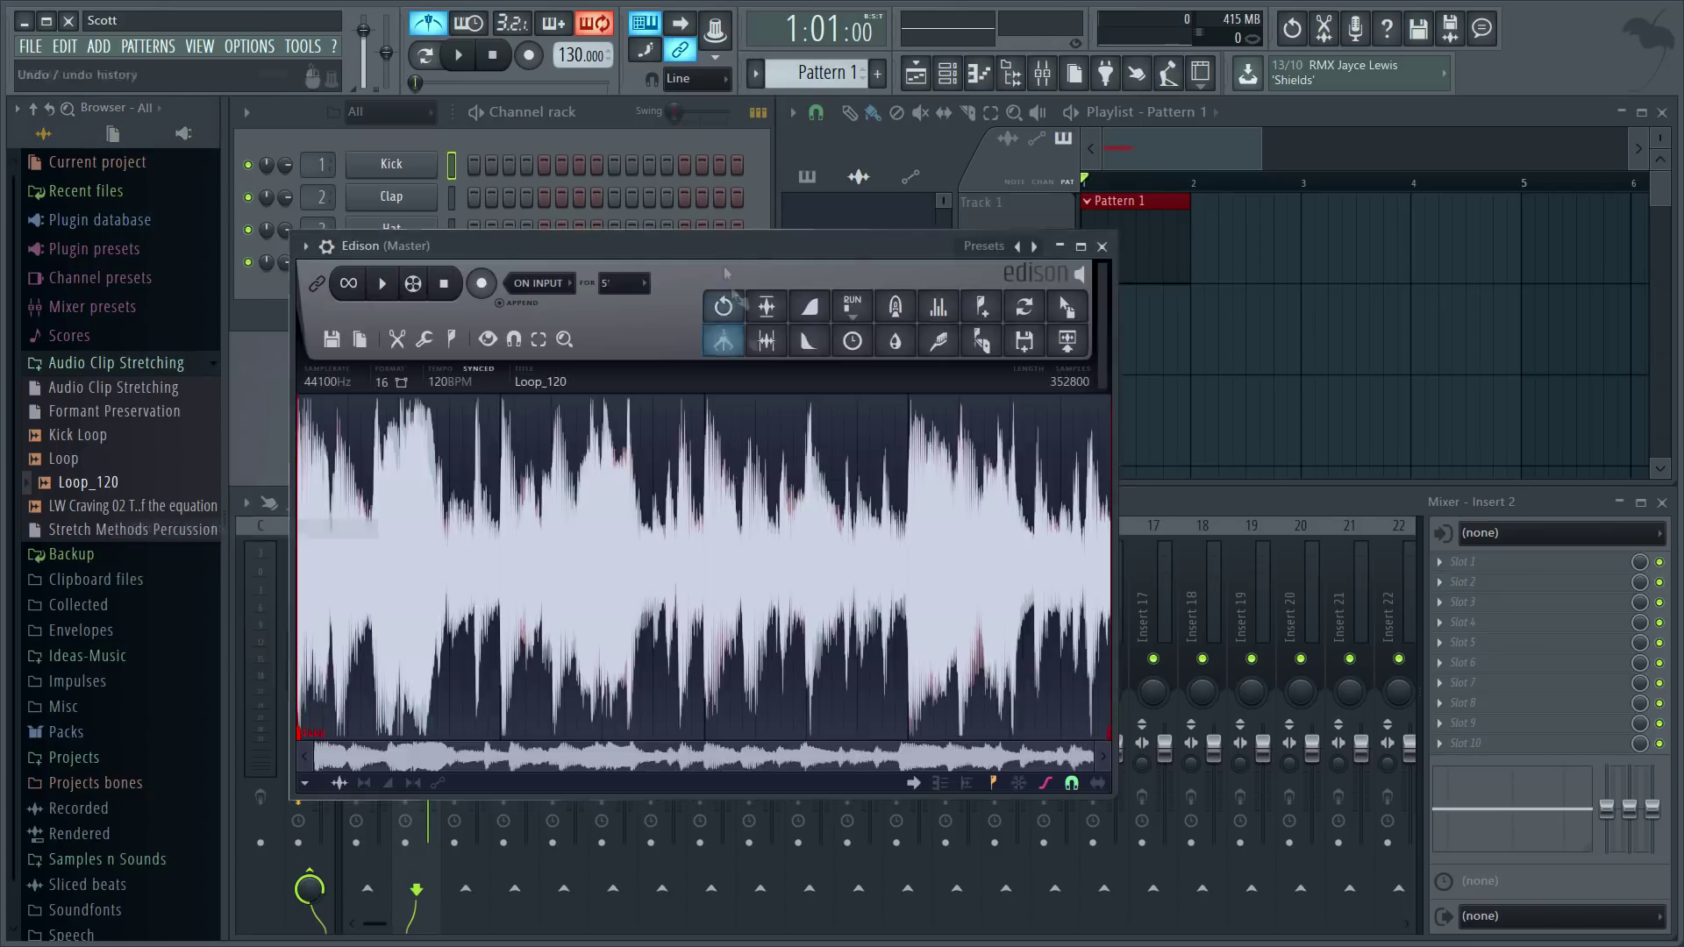
{"action": "right_click", "coordinate": [641, 494]}
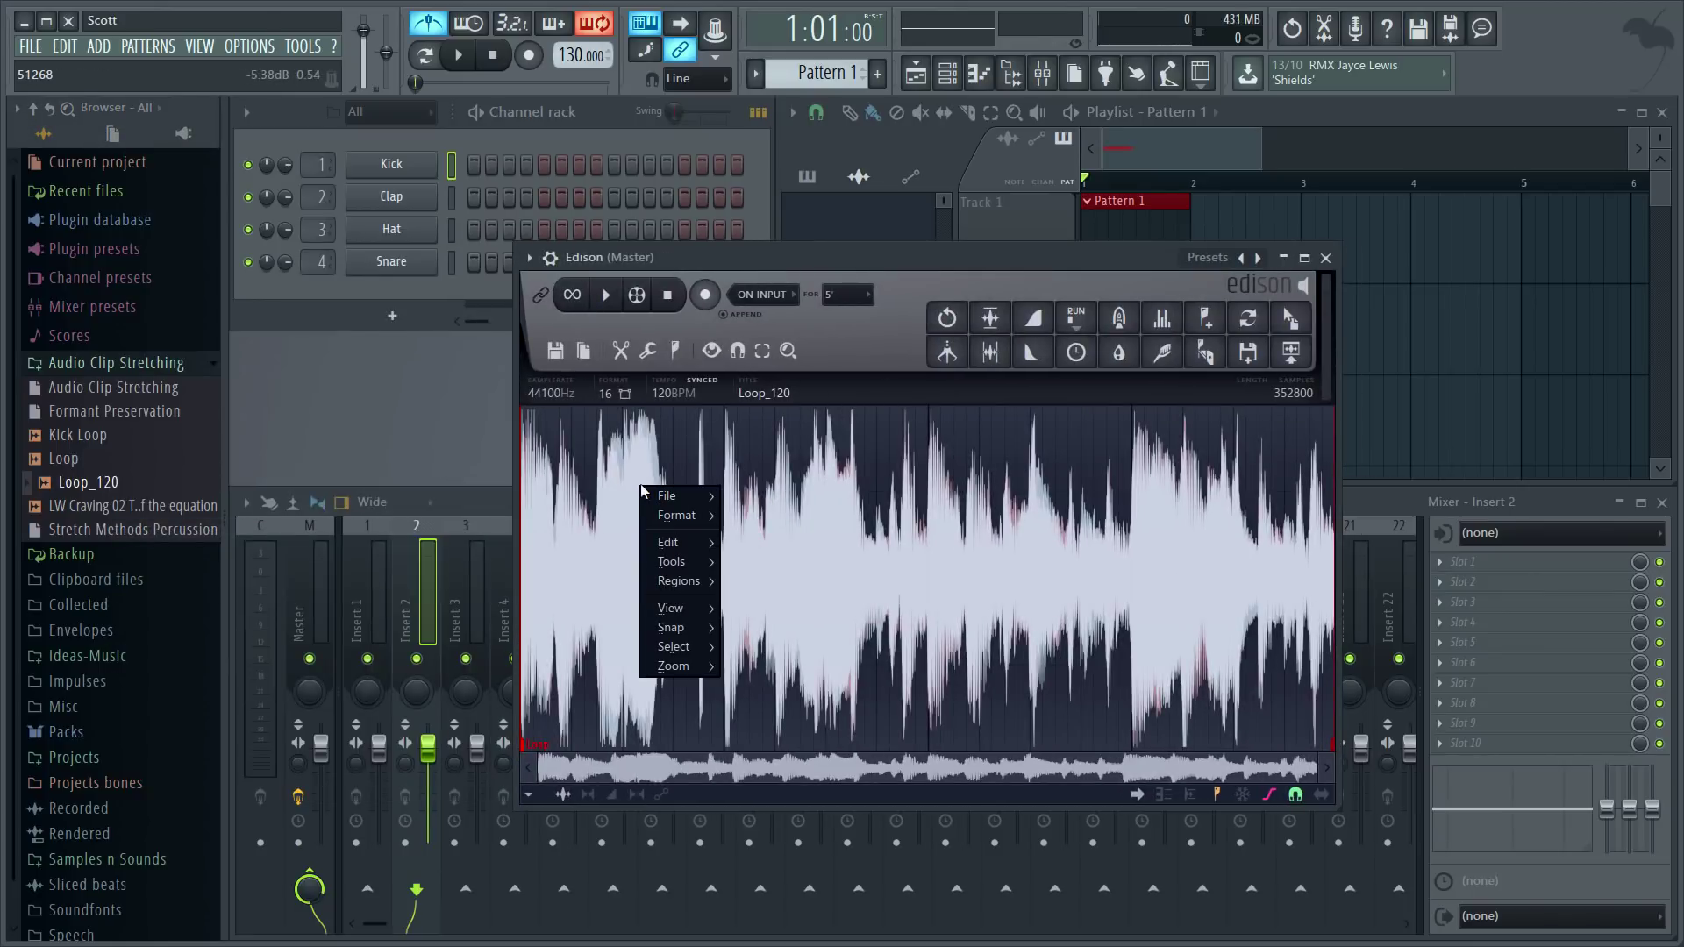
{"action": "mouse_move", "coordinate": [669, 519]}
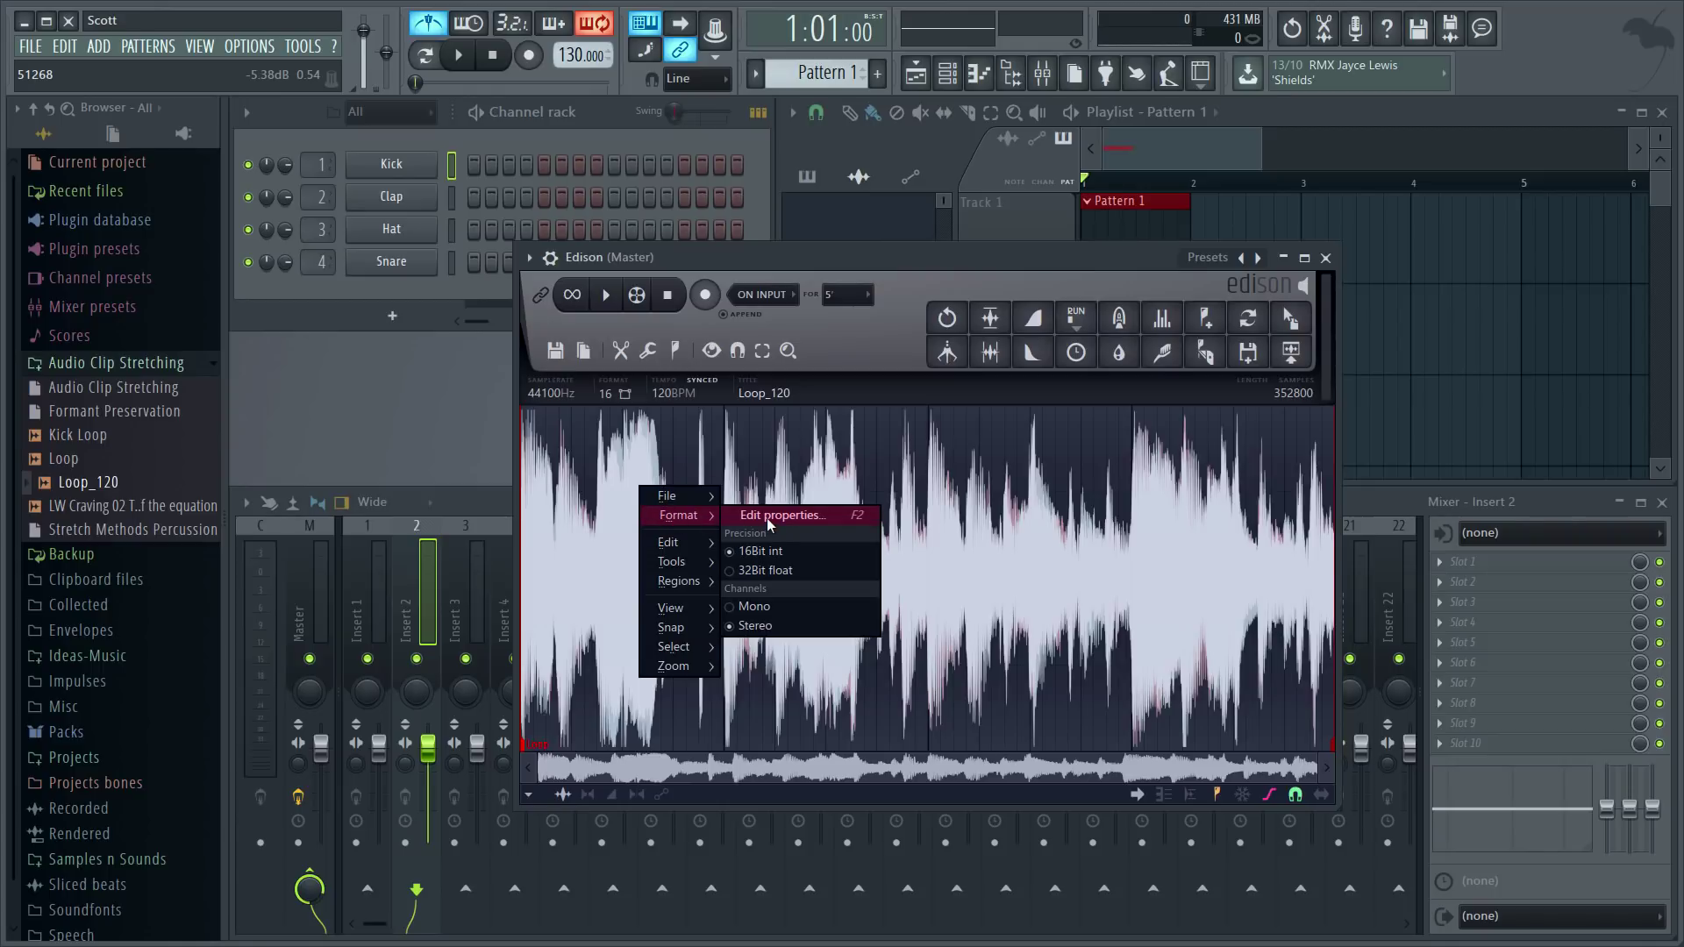
{"action": "left_click", "coordinate": [768, 523]}
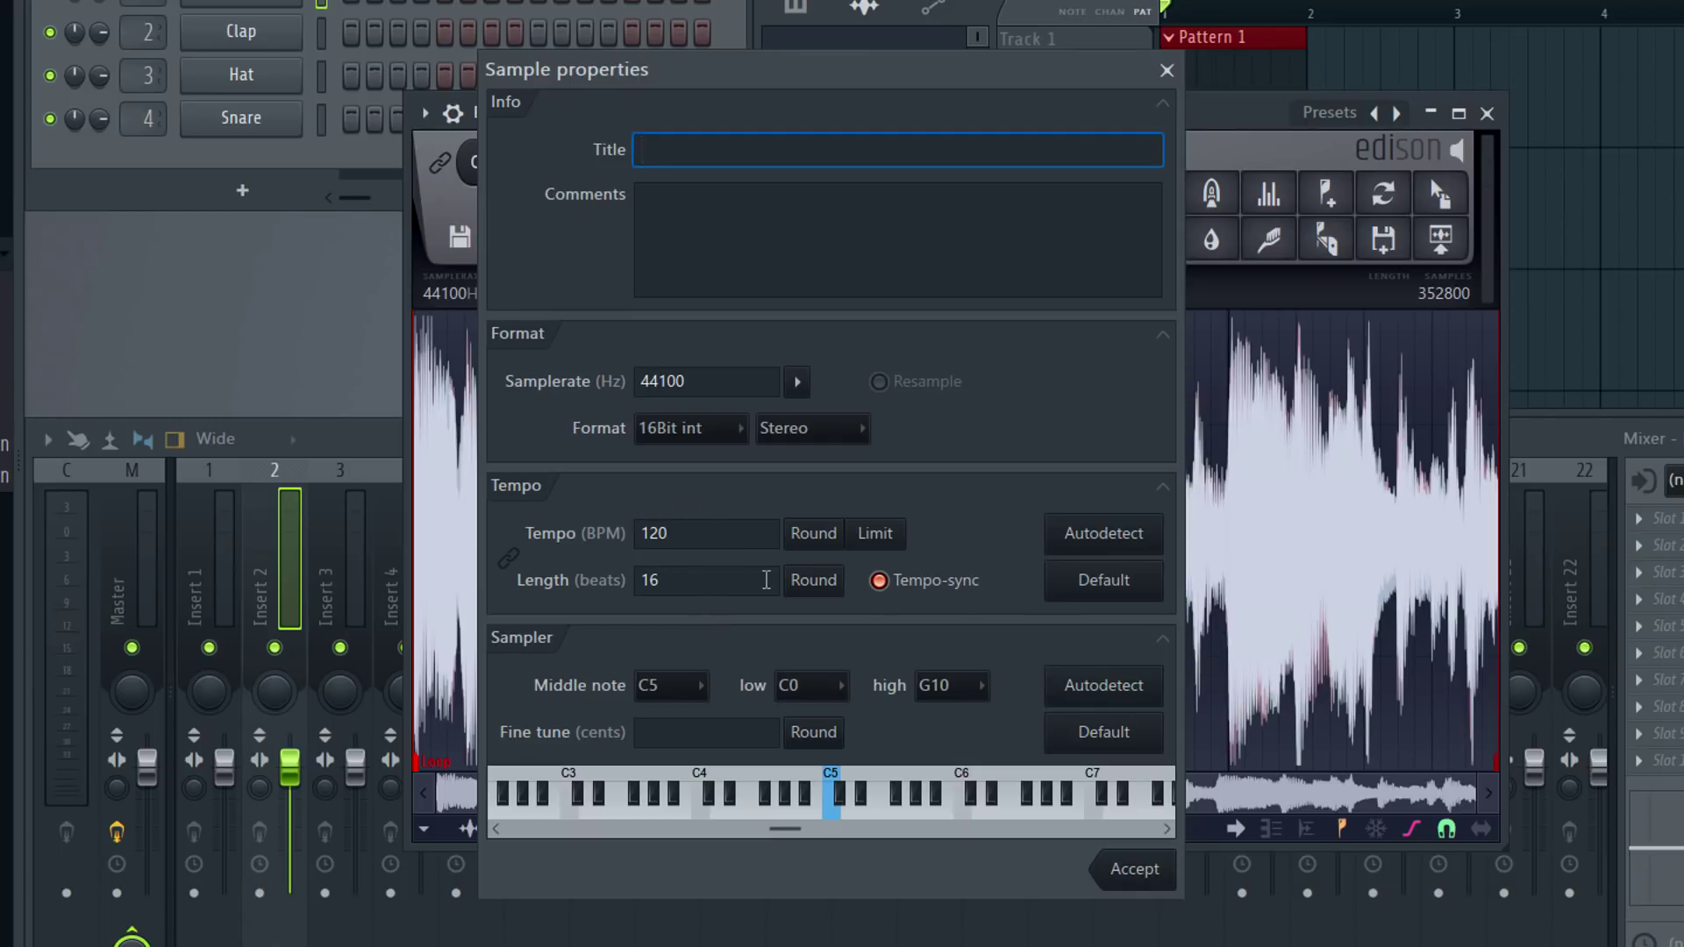
{"action": "left_click", "coordinate": [675, 533]}
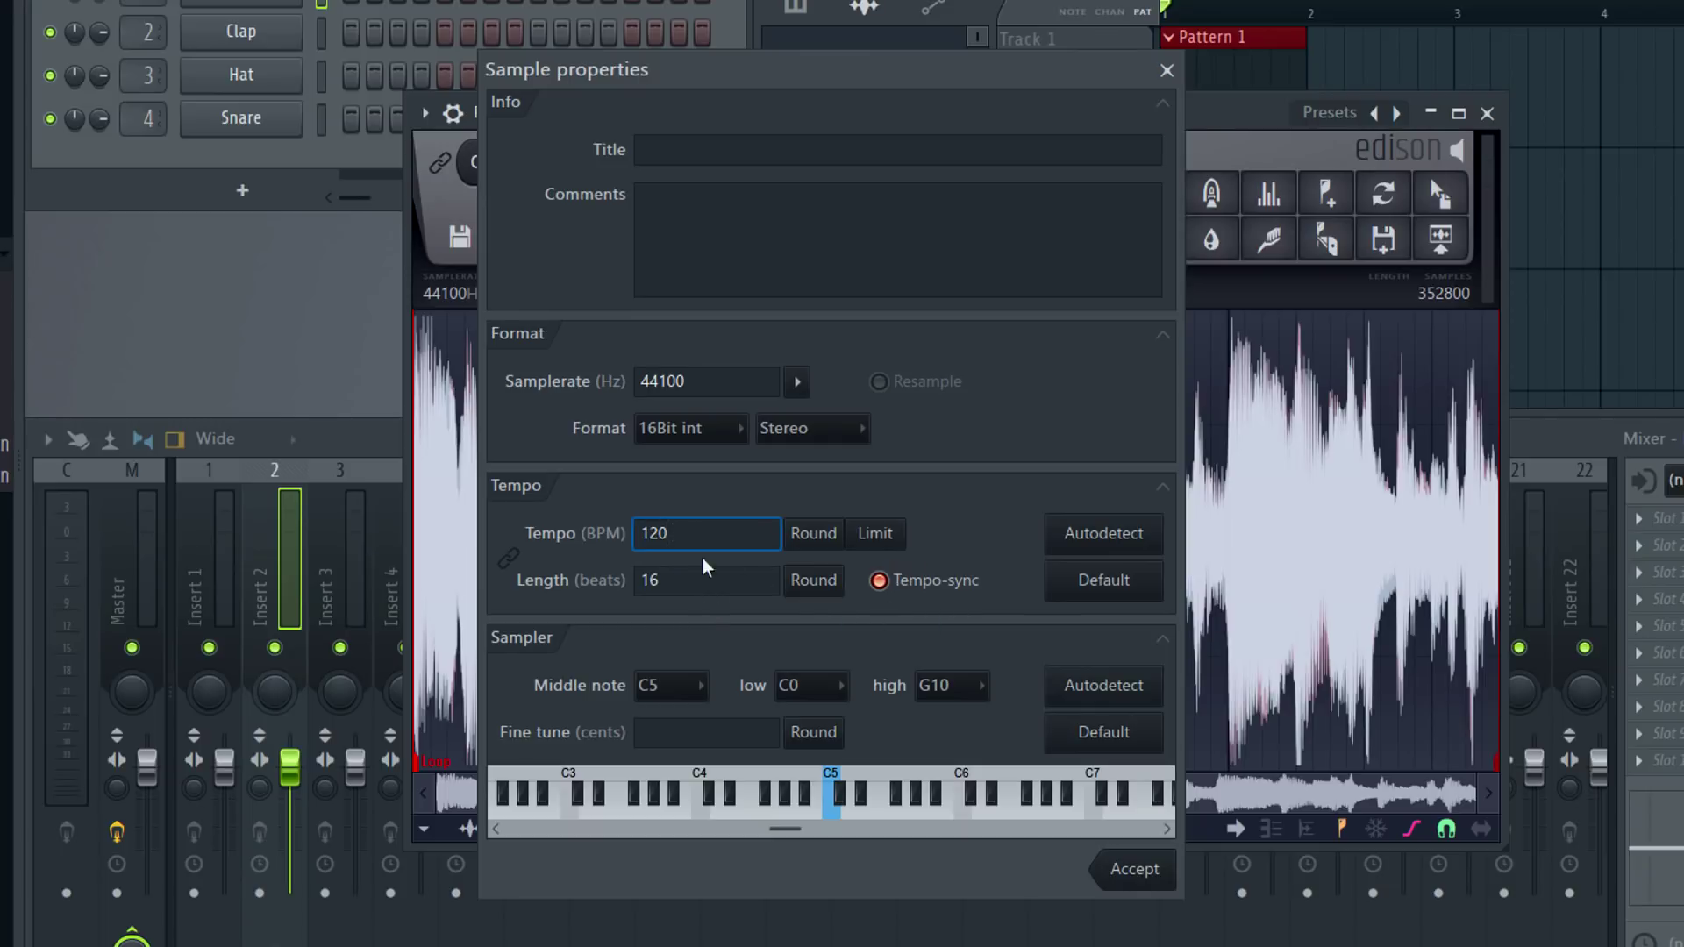
{"action": "left_click", "coordinate": [1152, 881]}
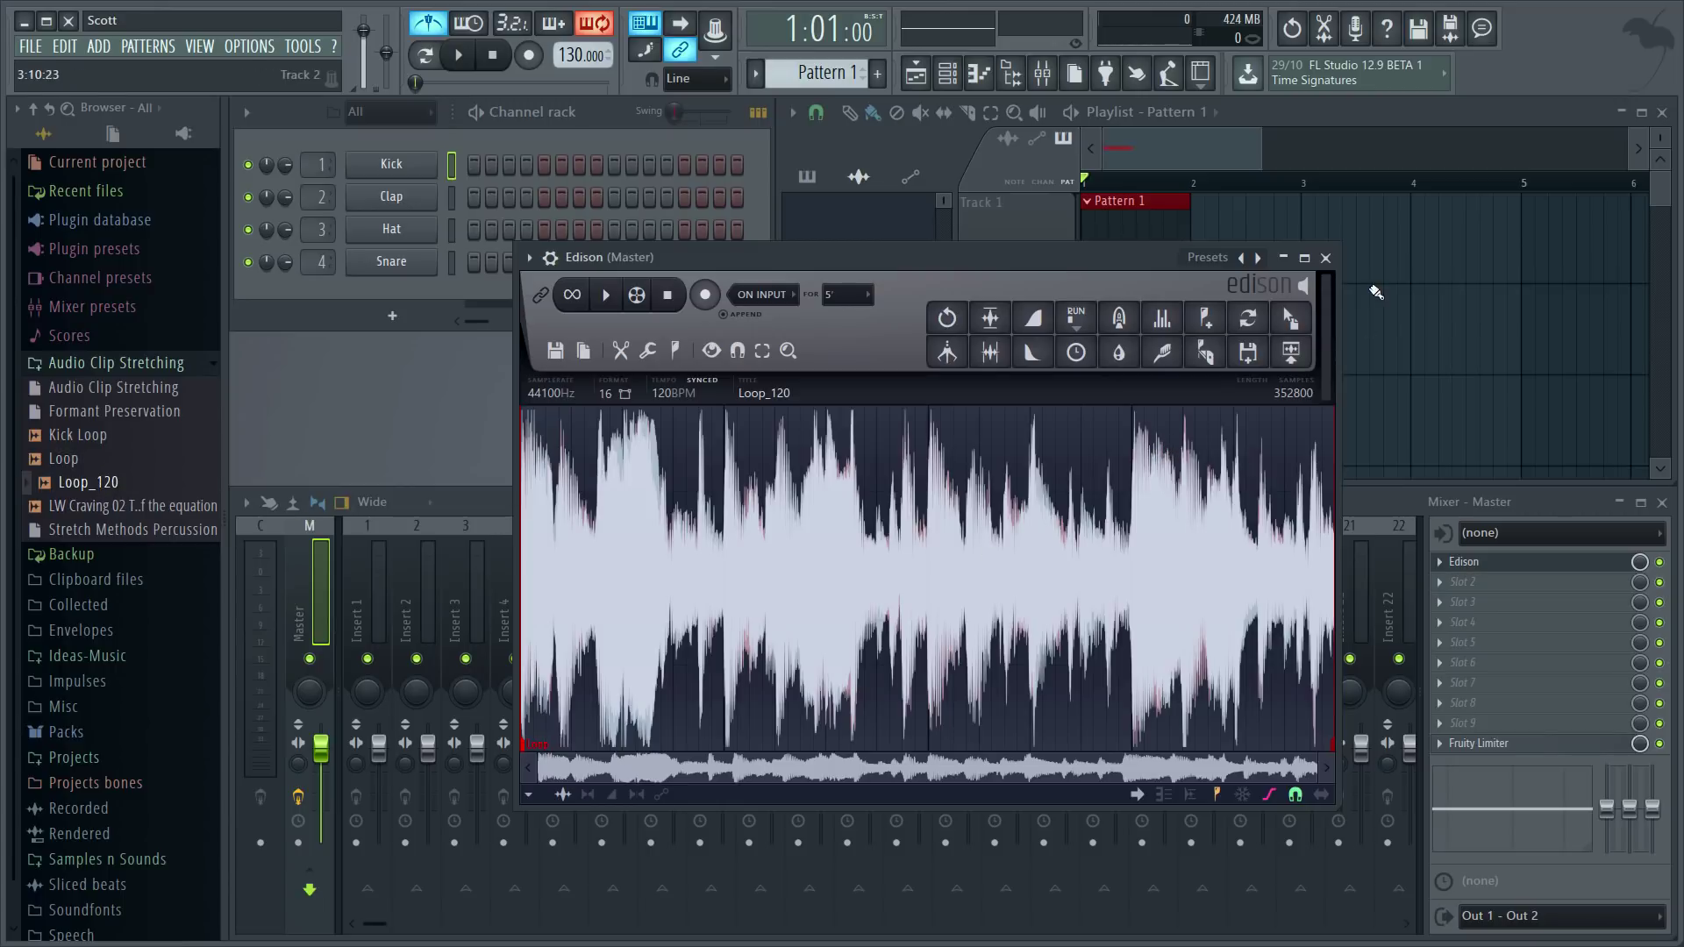
- Close Edison, place the Loop clip on Track 2 and Loop_120 on the track beneath it
{"action": "left_click", "coordinate": [1325, 259]}
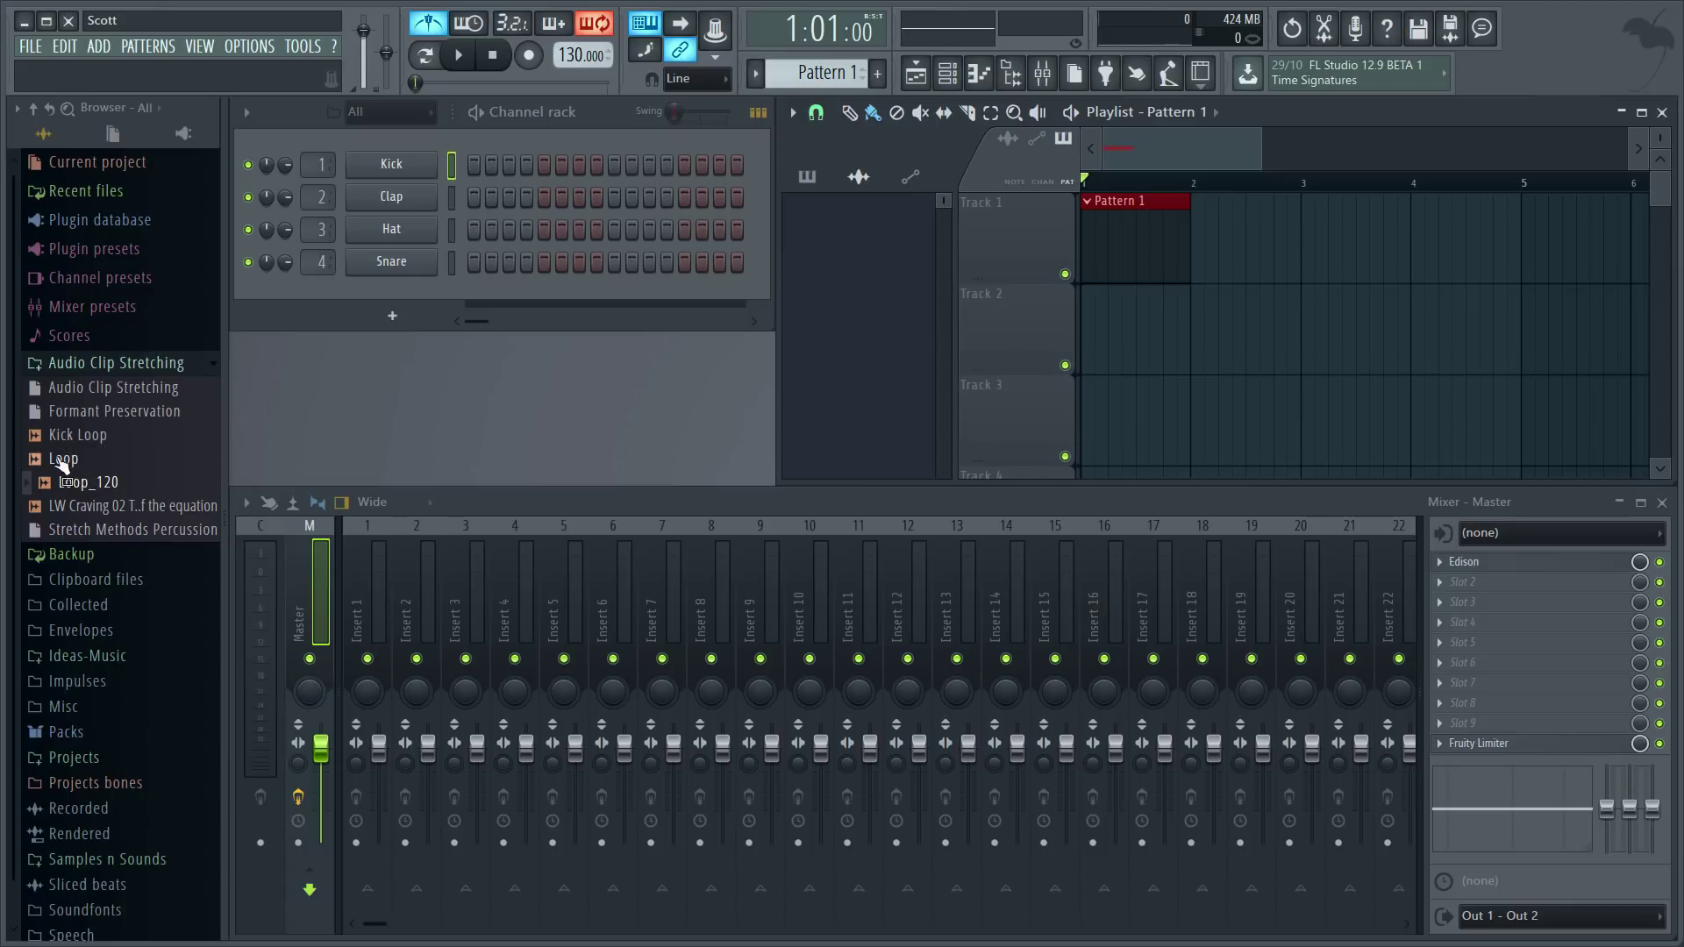
{"action": "left_click_drag", "start_coordinate": [123, 463], "coordinate": [1054, 309]}
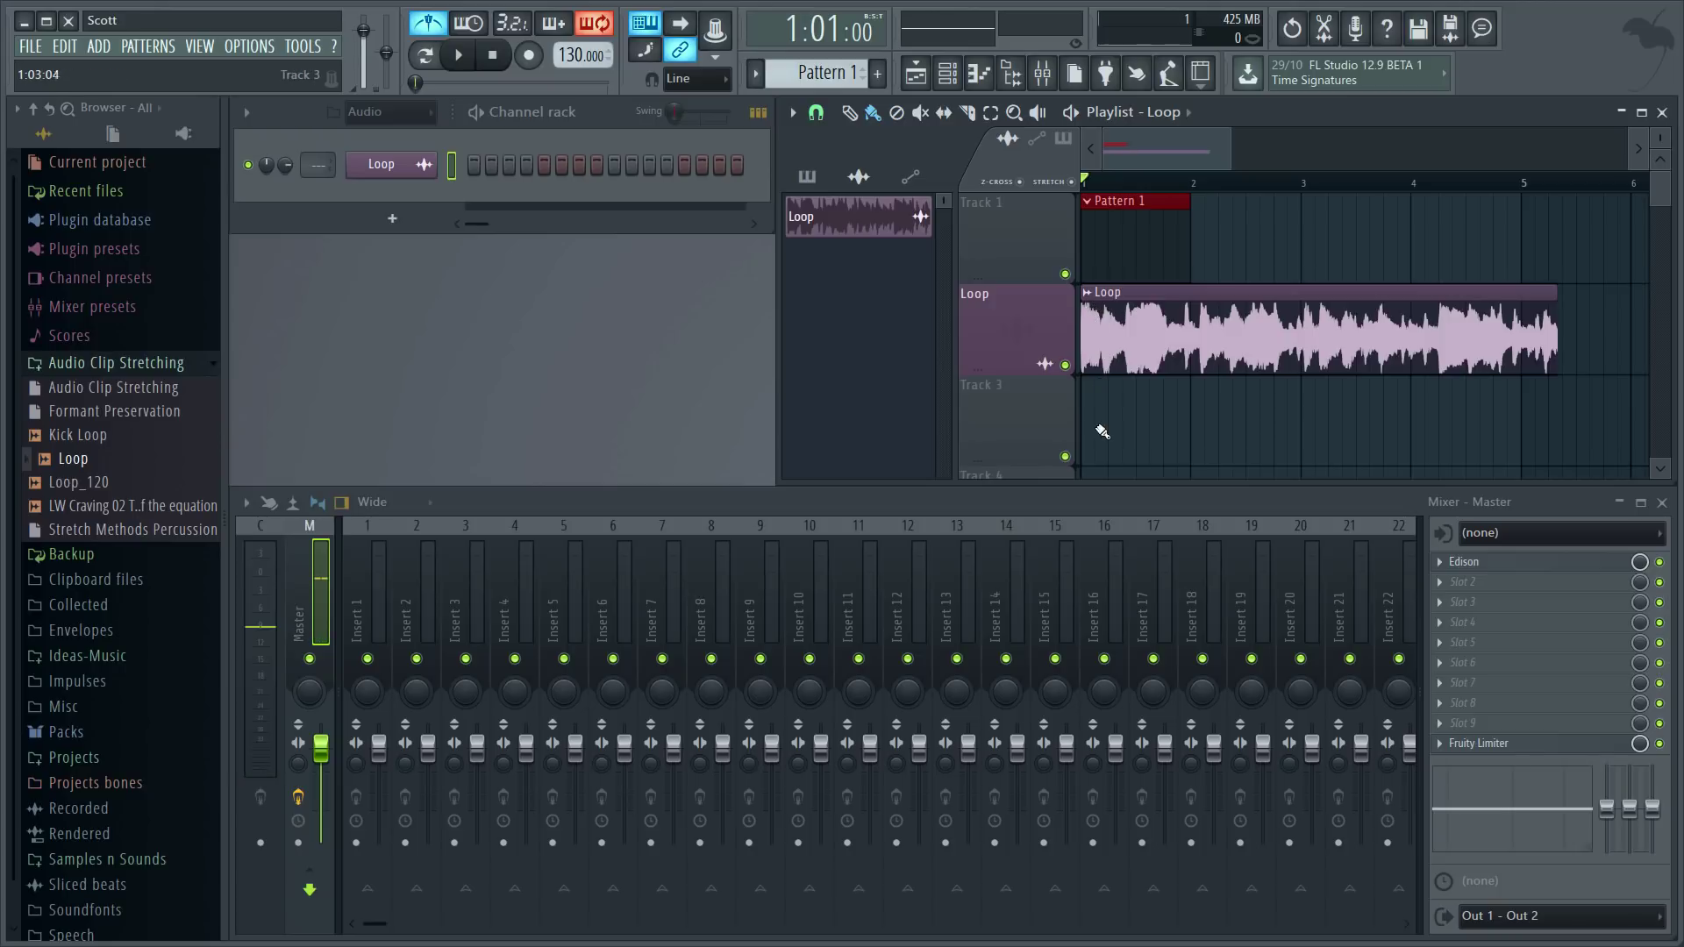
{"action": "scroll", "coordinate": [1227, 395], "scroll_direction": "down", "scroll_amount": 1}
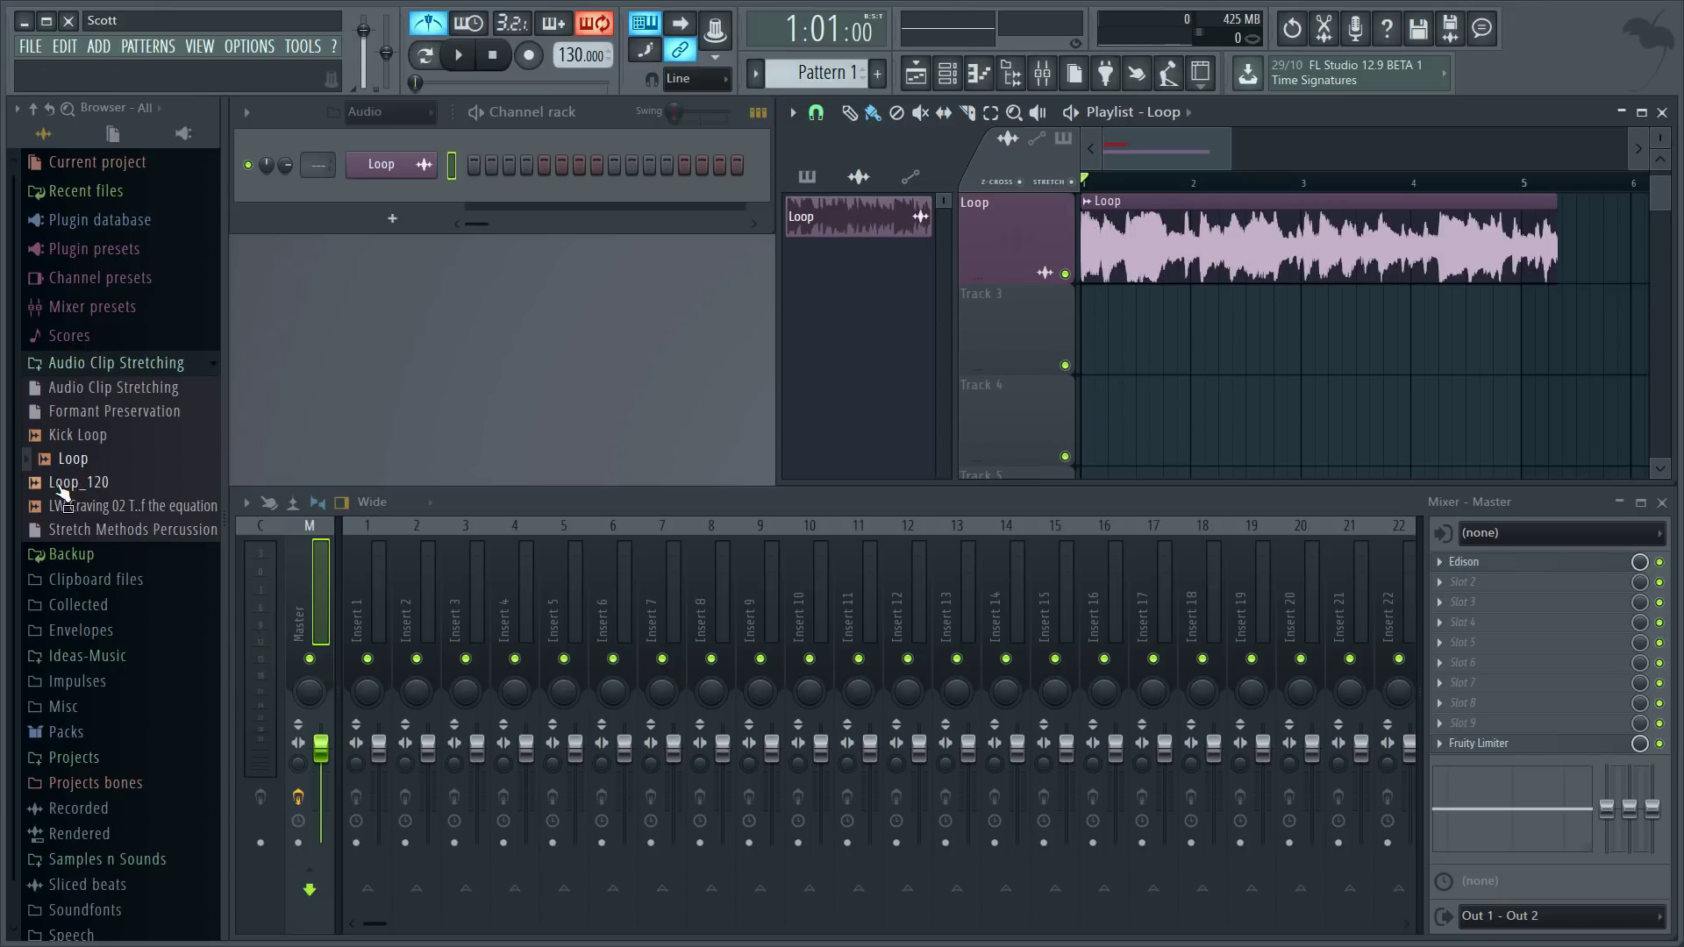
{"action": "left_click_drag", "start_coordinate": [77, 483], "coordinate": [1026, 326]}
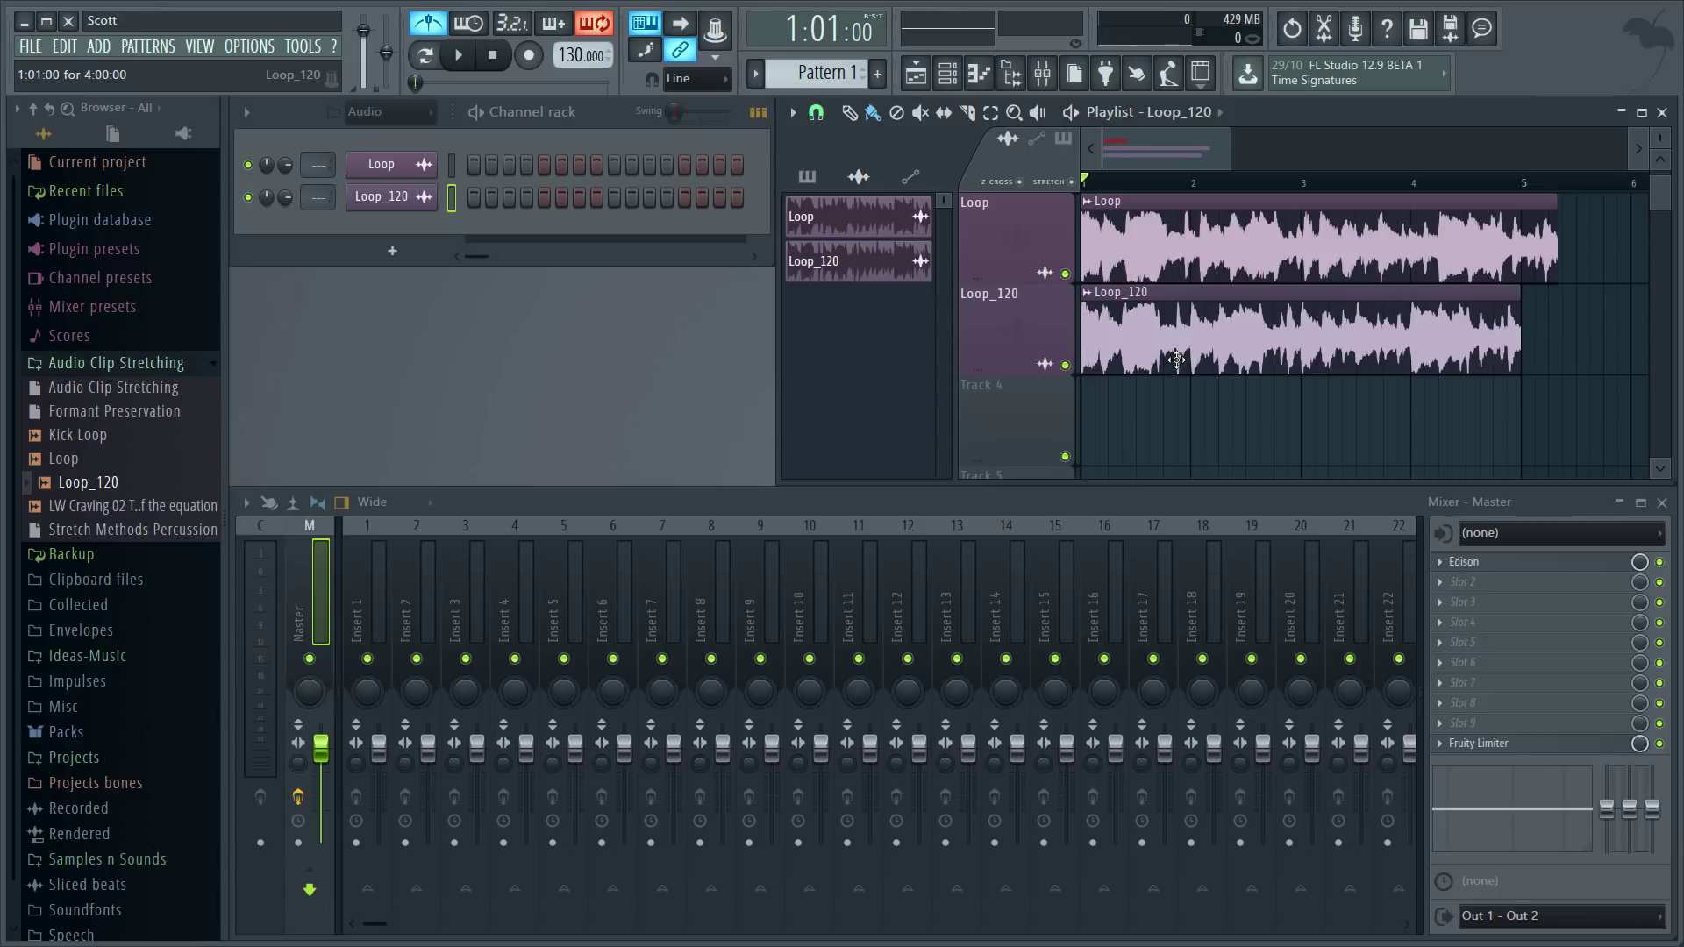
- Open Loop_120 in Edison and change its tempo property to 150 BPM
{"action": "right_click", "coordinate": [77, 473]}
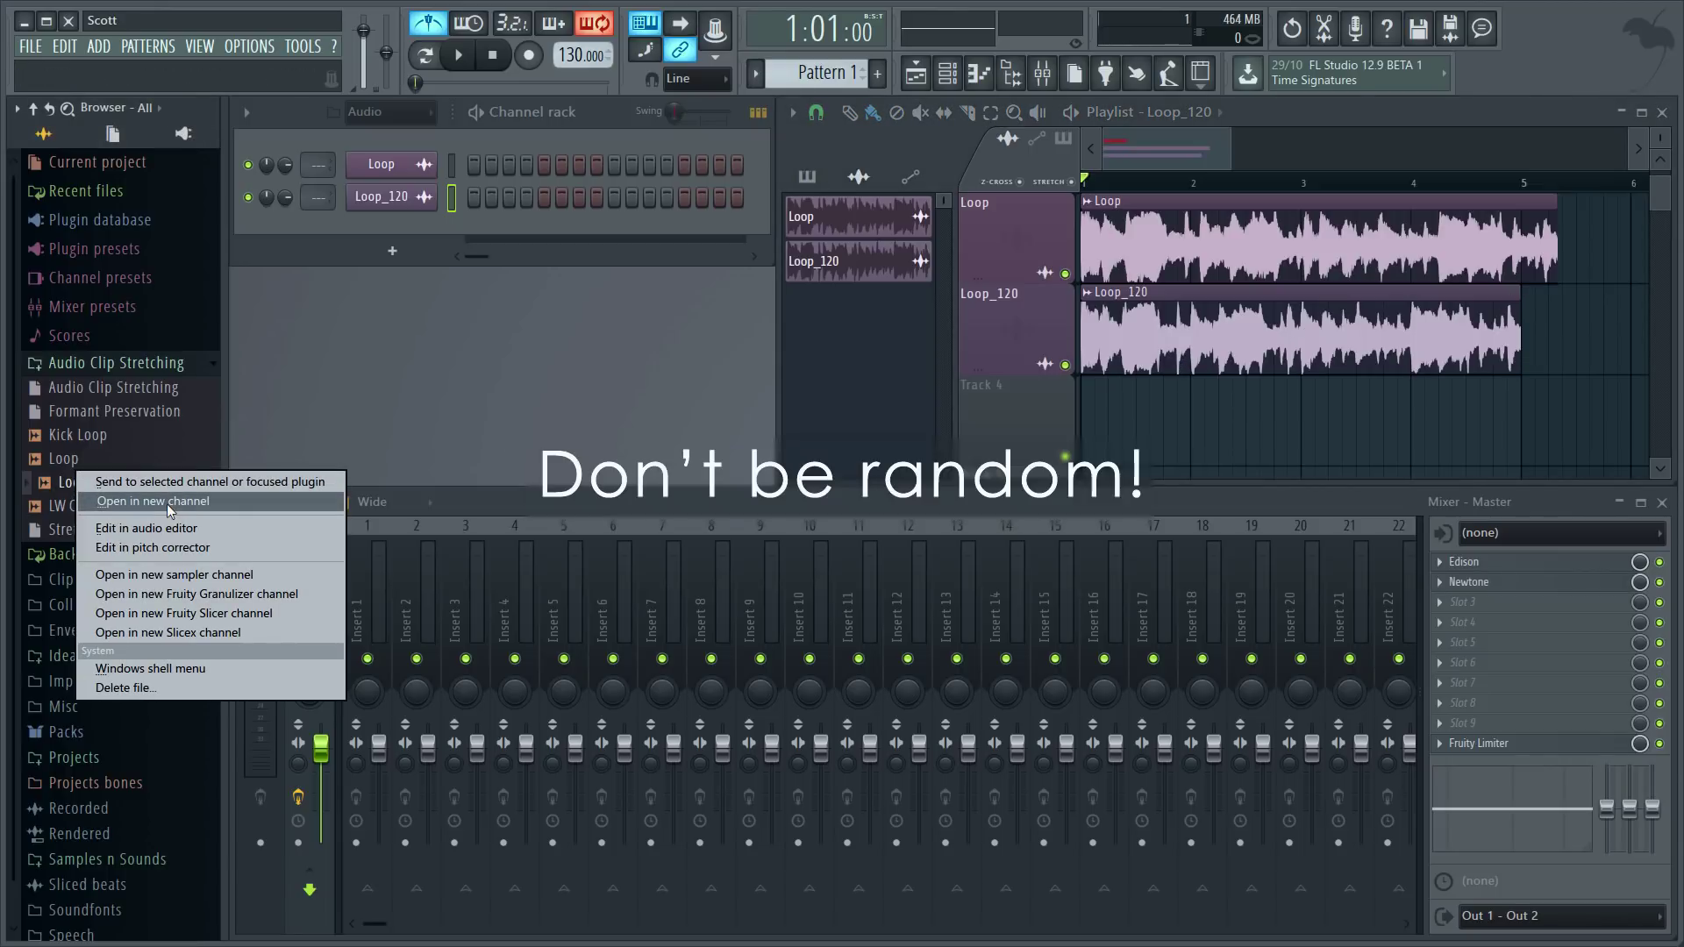
{"action": "left_click", "coordinate": [147, 528]}
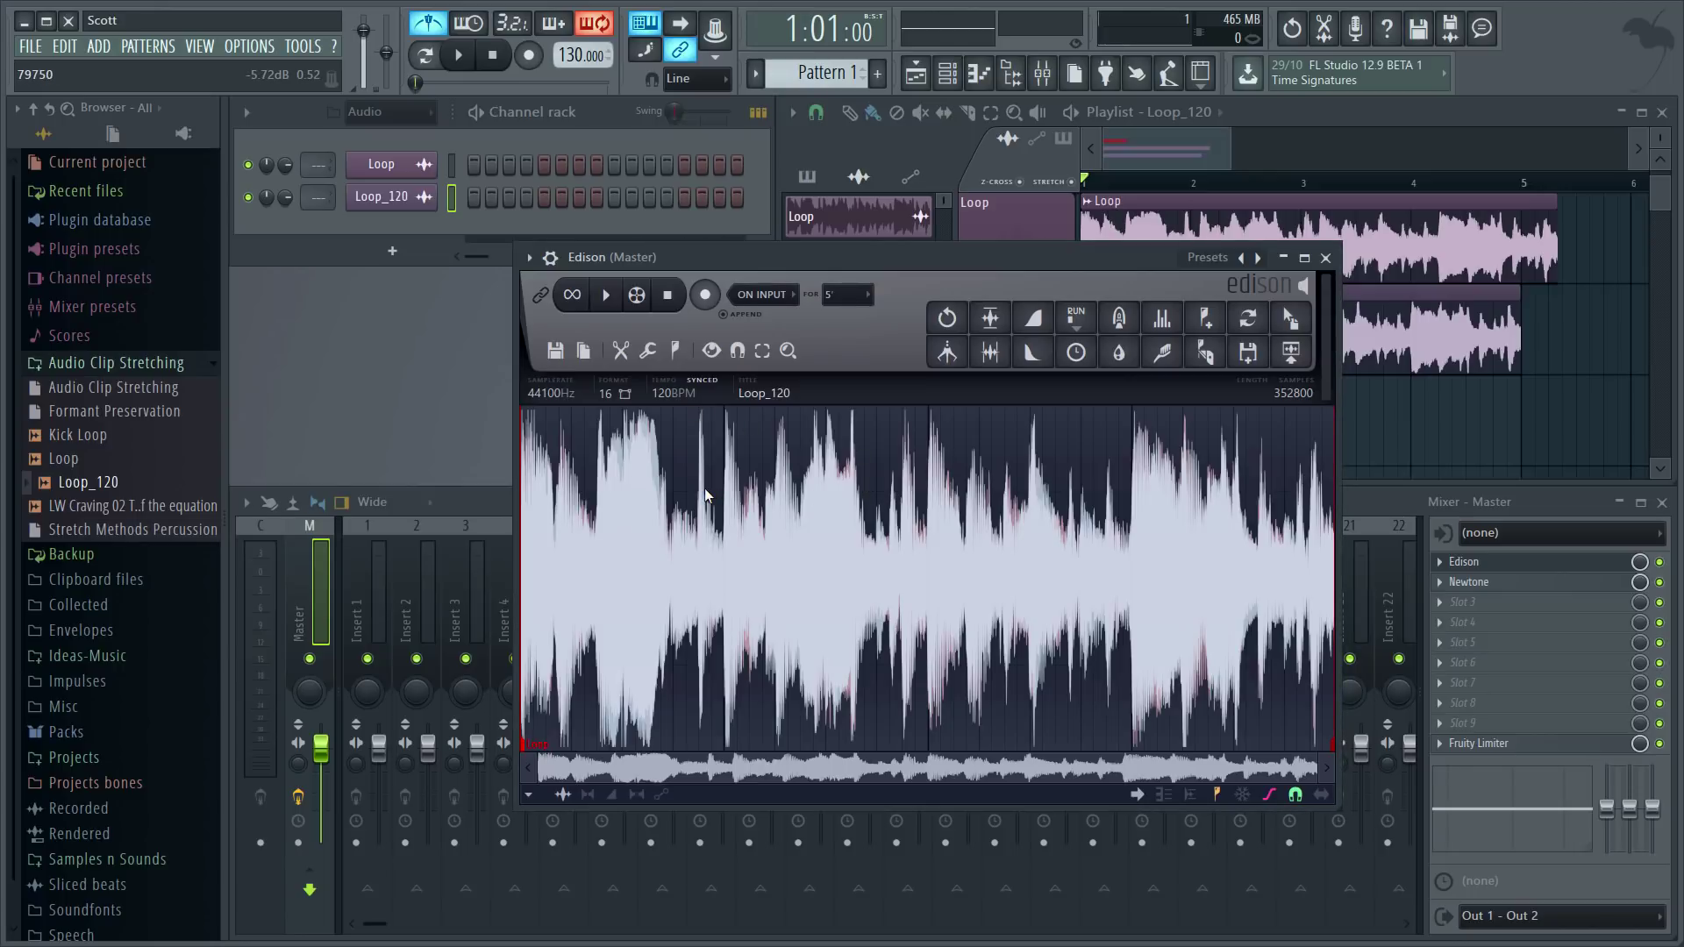
{"action": "left_click", "coordinate": [763, 393]}
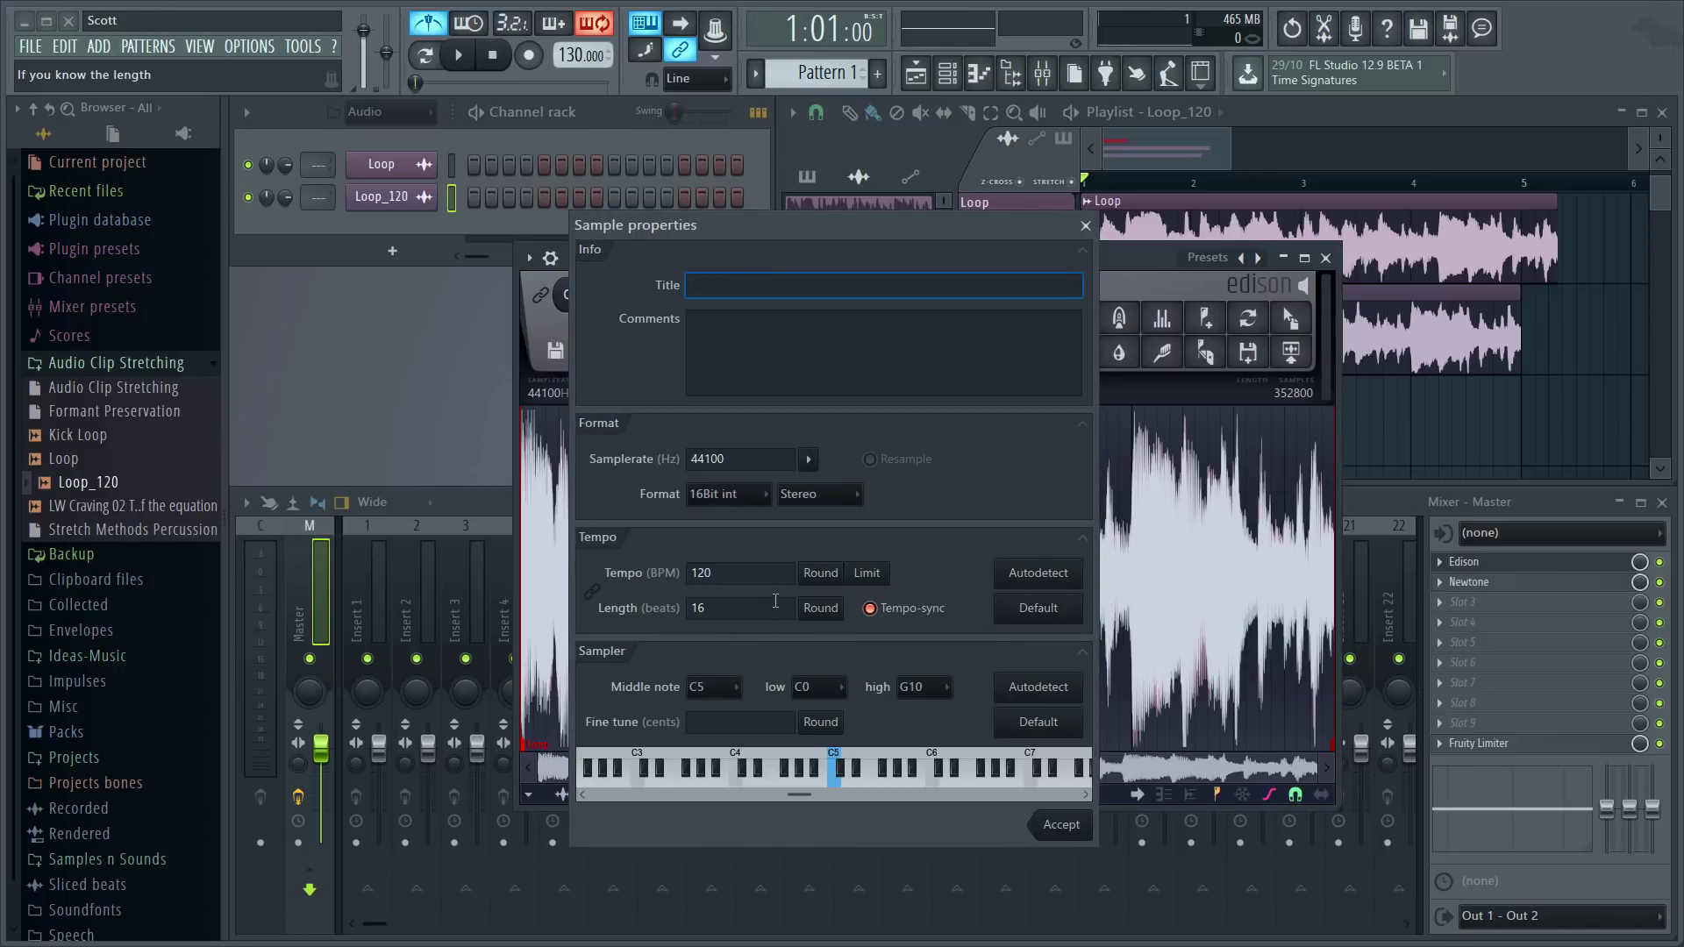
{"action": "left_click", "coordinate": [736, 573]}
{"action": "type", "text": "15"}
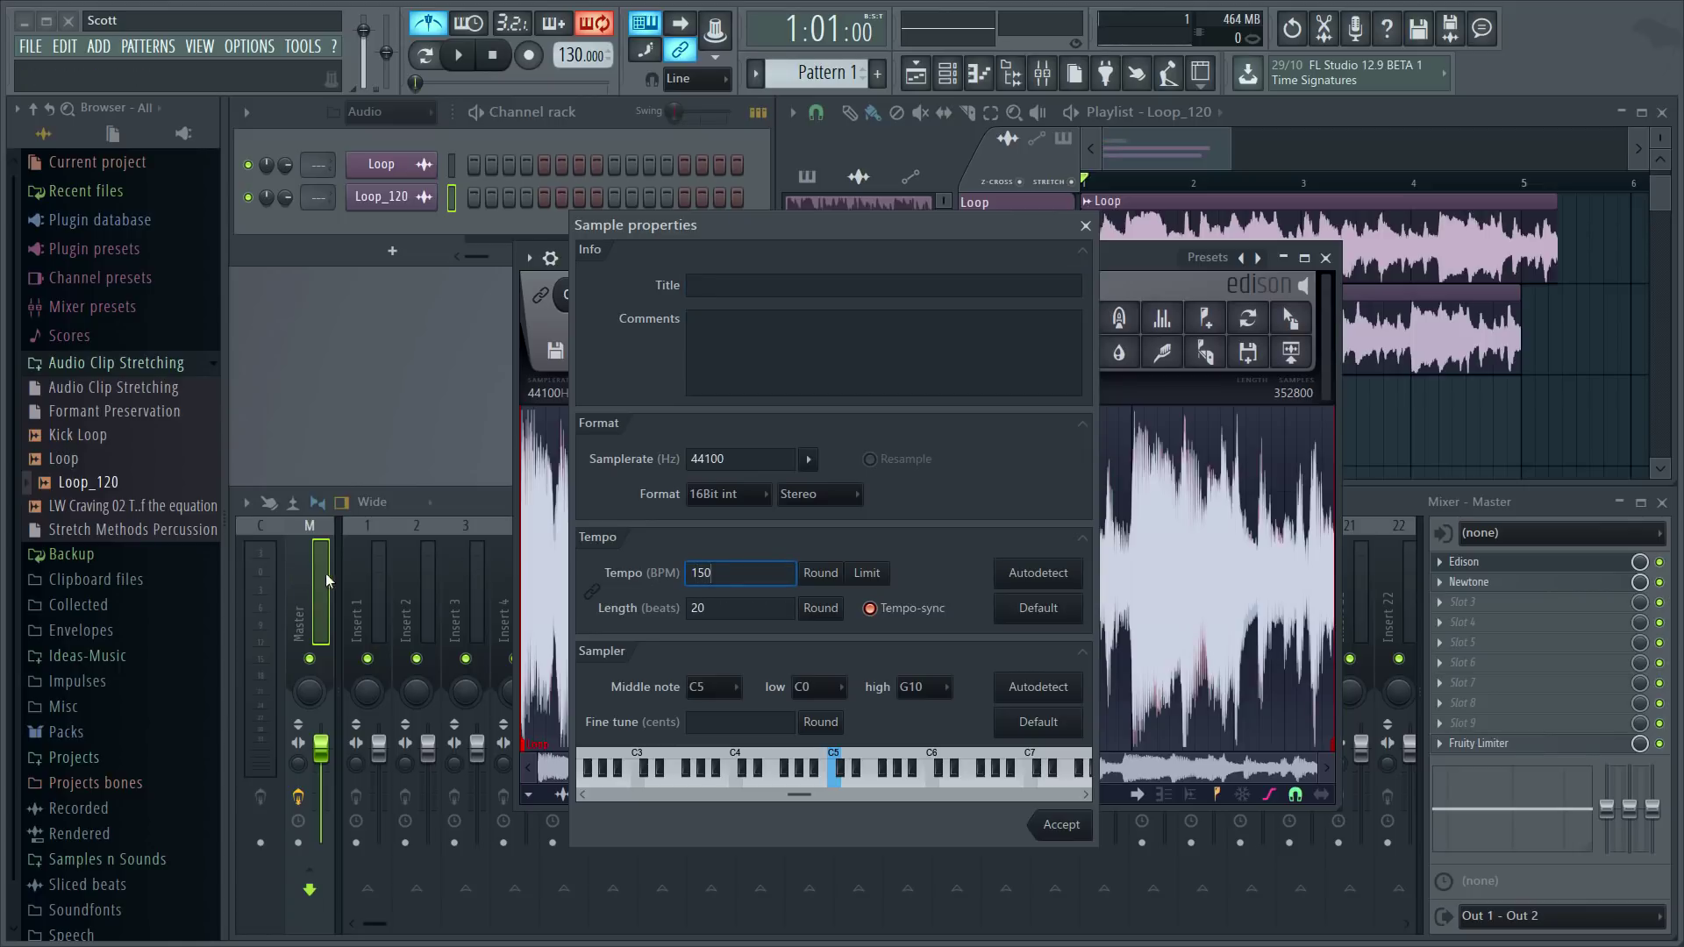
{"action": "type", "text": "0"}
{"action": "left_click", "coordinate": [1061, 824]}
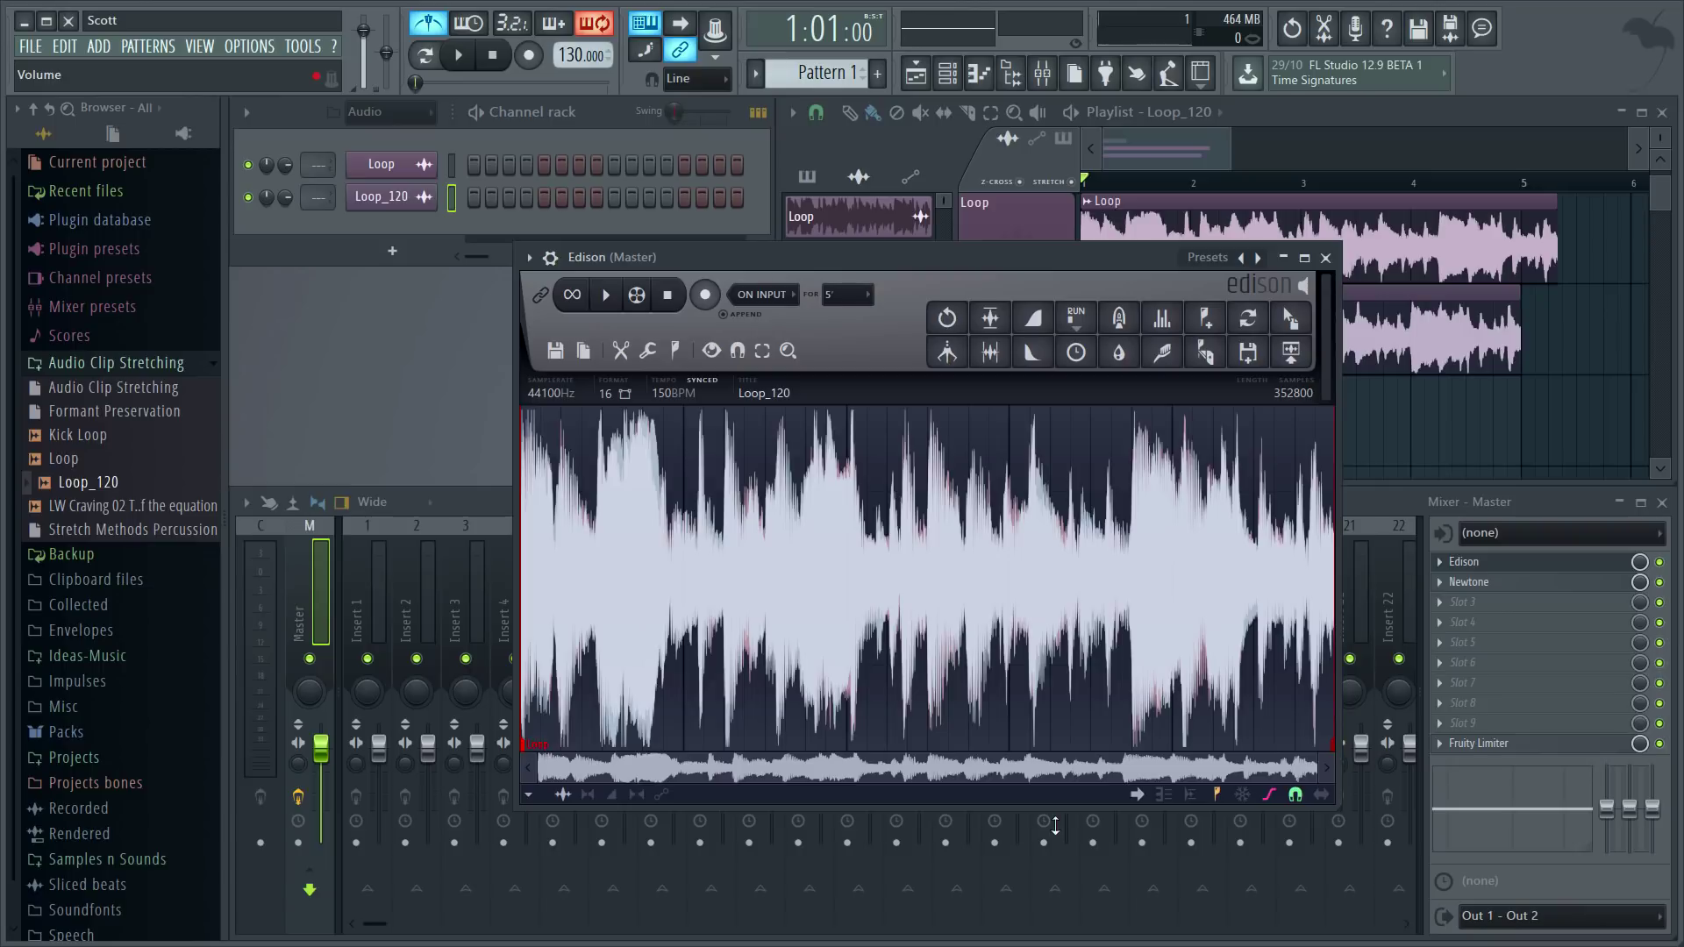
- Save the retagged sample as Loop_150.wav and close Edison
{"action": "left_click", "coordinate": [558, 350]}
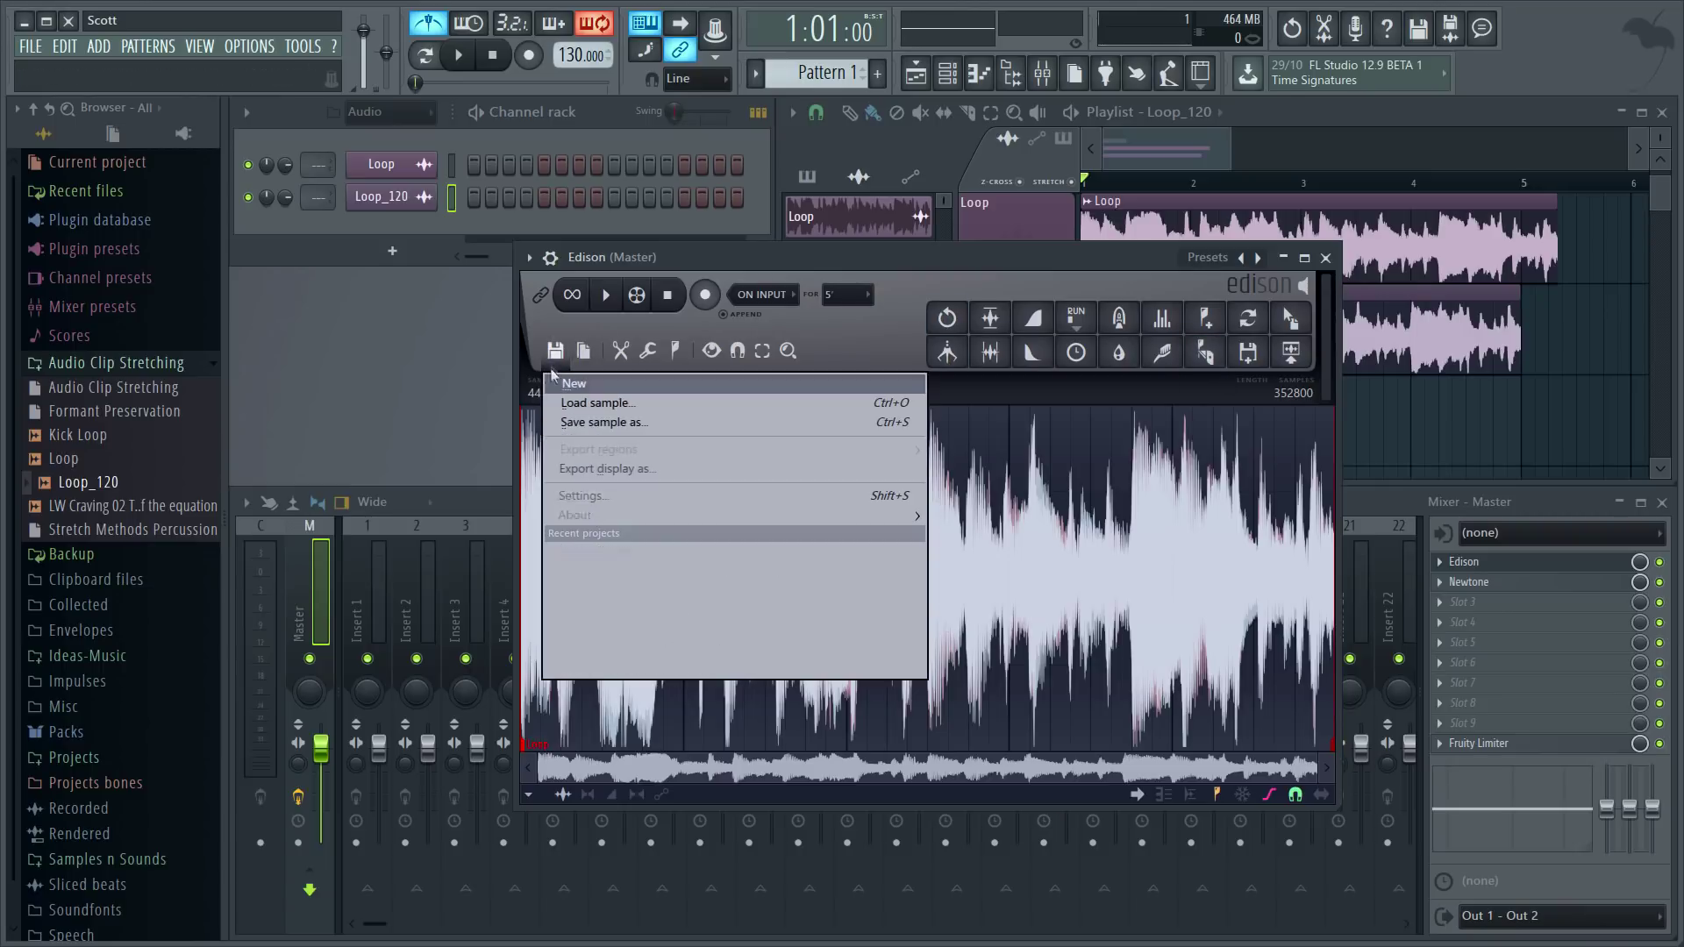
{"action": "left_click", "coordinate": [597, 425]}
{"action": "left_click", "coordinate": [152, 579]}
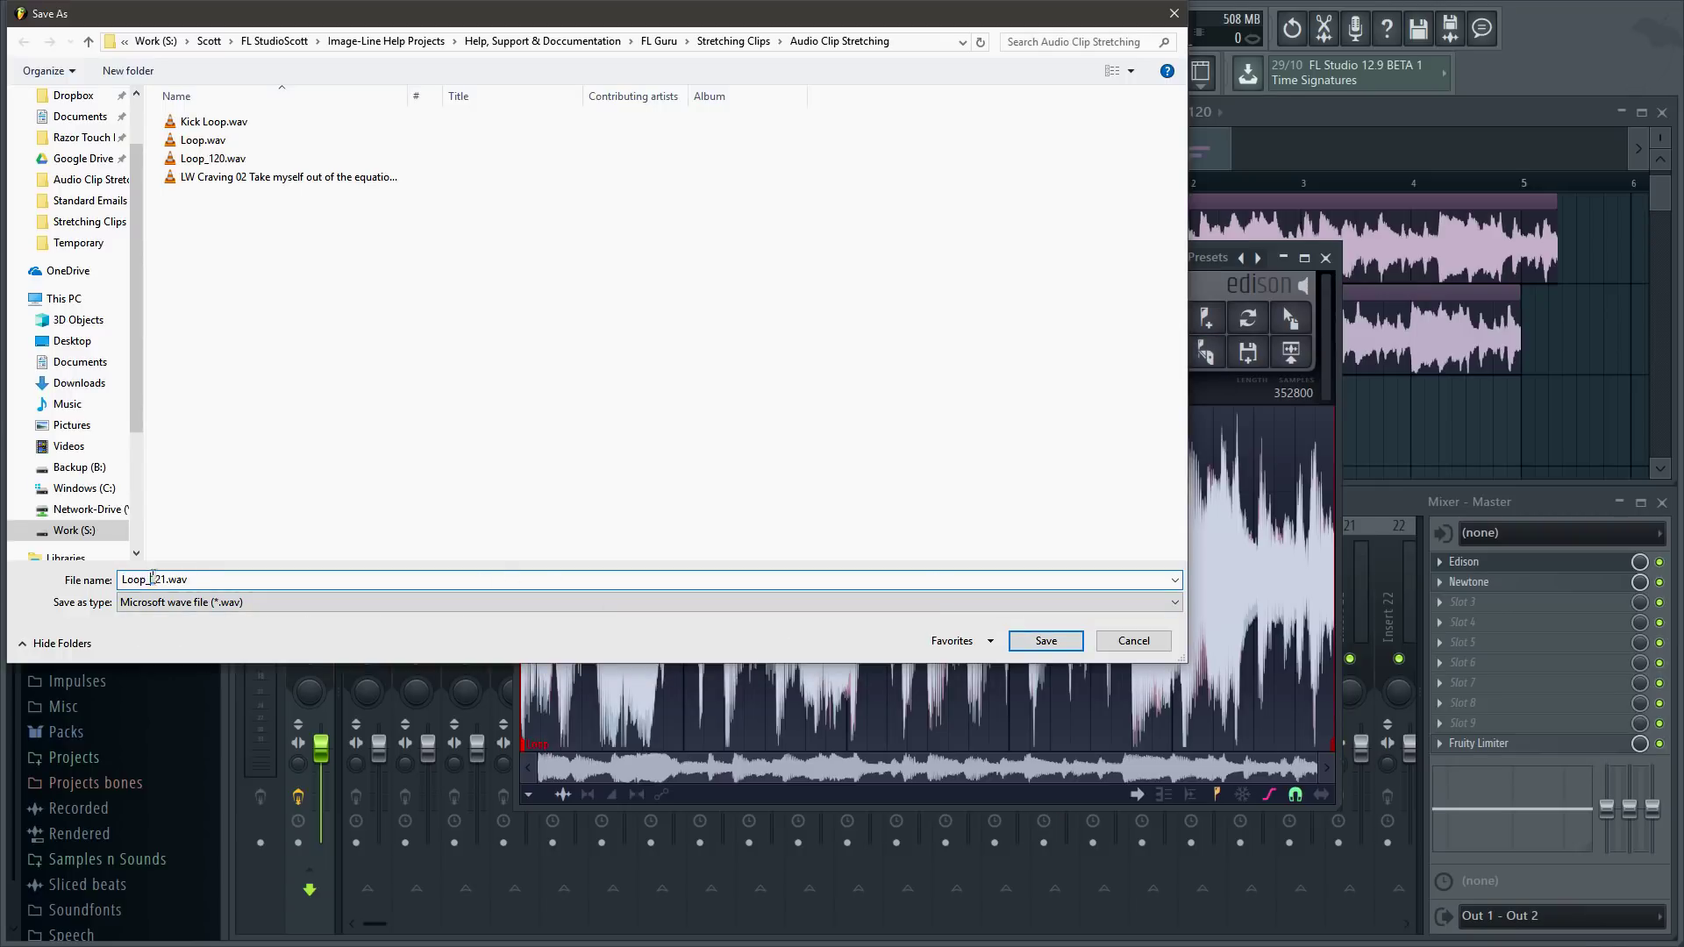
{"action": "type", "text": "150"}
{"action": "key", "text": "Return"}
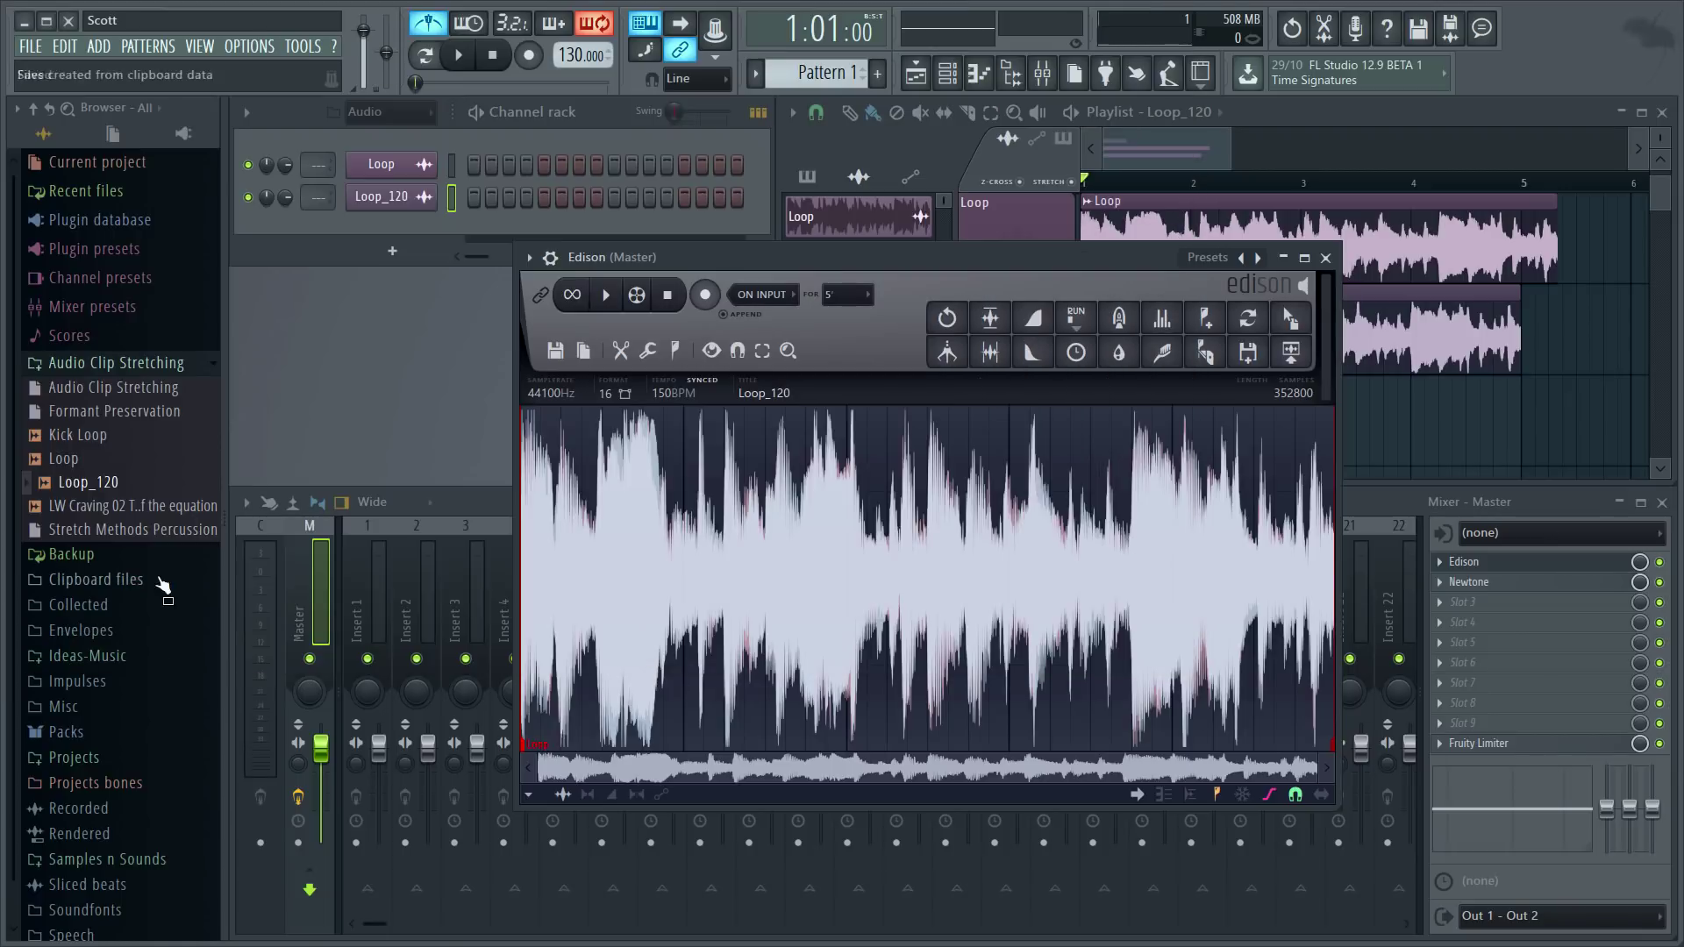
{"action": "left_click", "coordinate": [1325, 257]}
{"action": "left_click", "coordinate": [50, 107]}
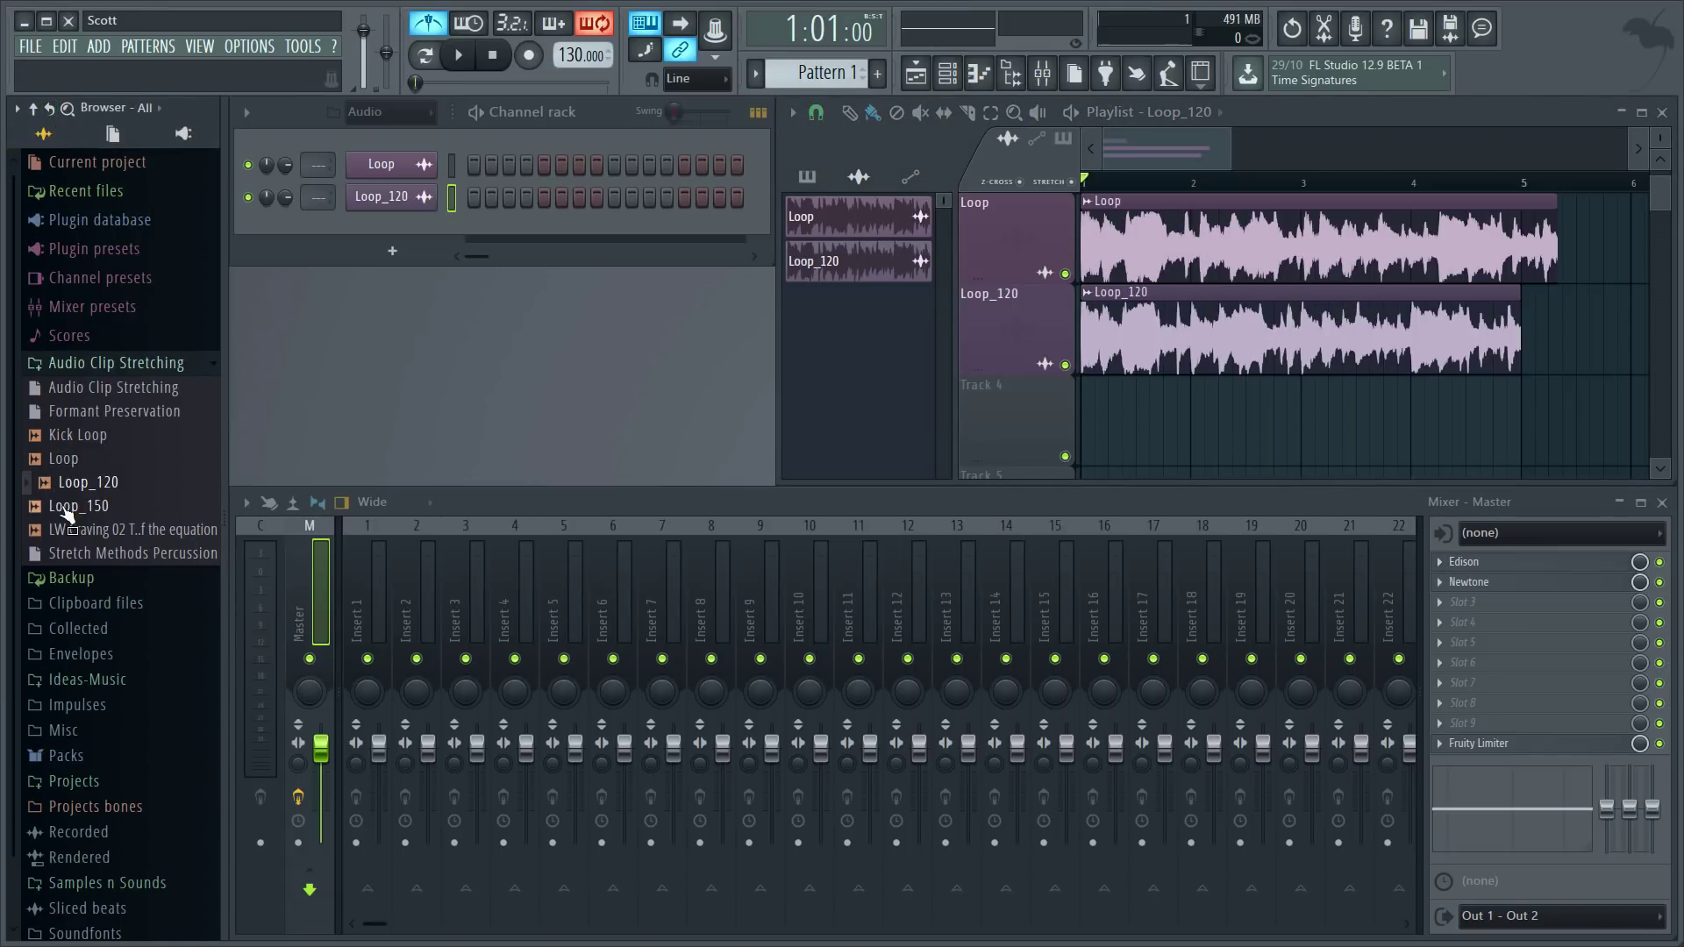
- Put Loop_150 on the third playlist track and view its Edison properties (150 BPM, 20 beats)
{"action": "left_click_drag", "start_coordinate": [66, 512], "coordinate": [1024, 425]}
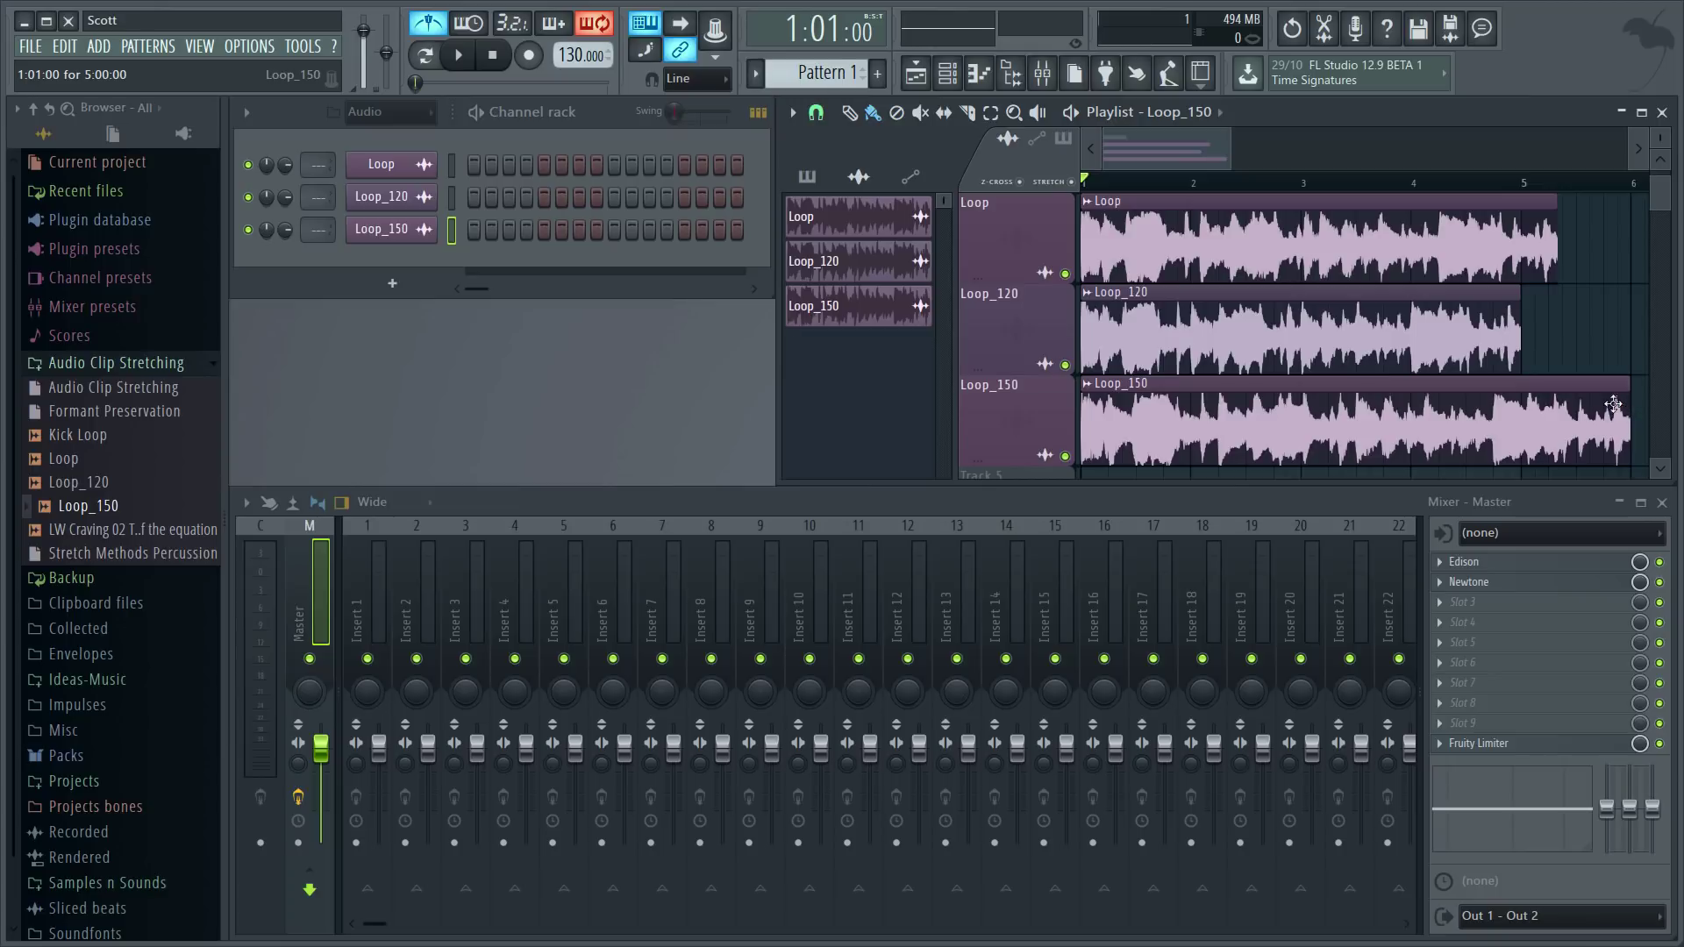
{"action": "double_click", "coordinate": [1230, 401]}
{"action": "right_click", "coordinate": [489, 663]}
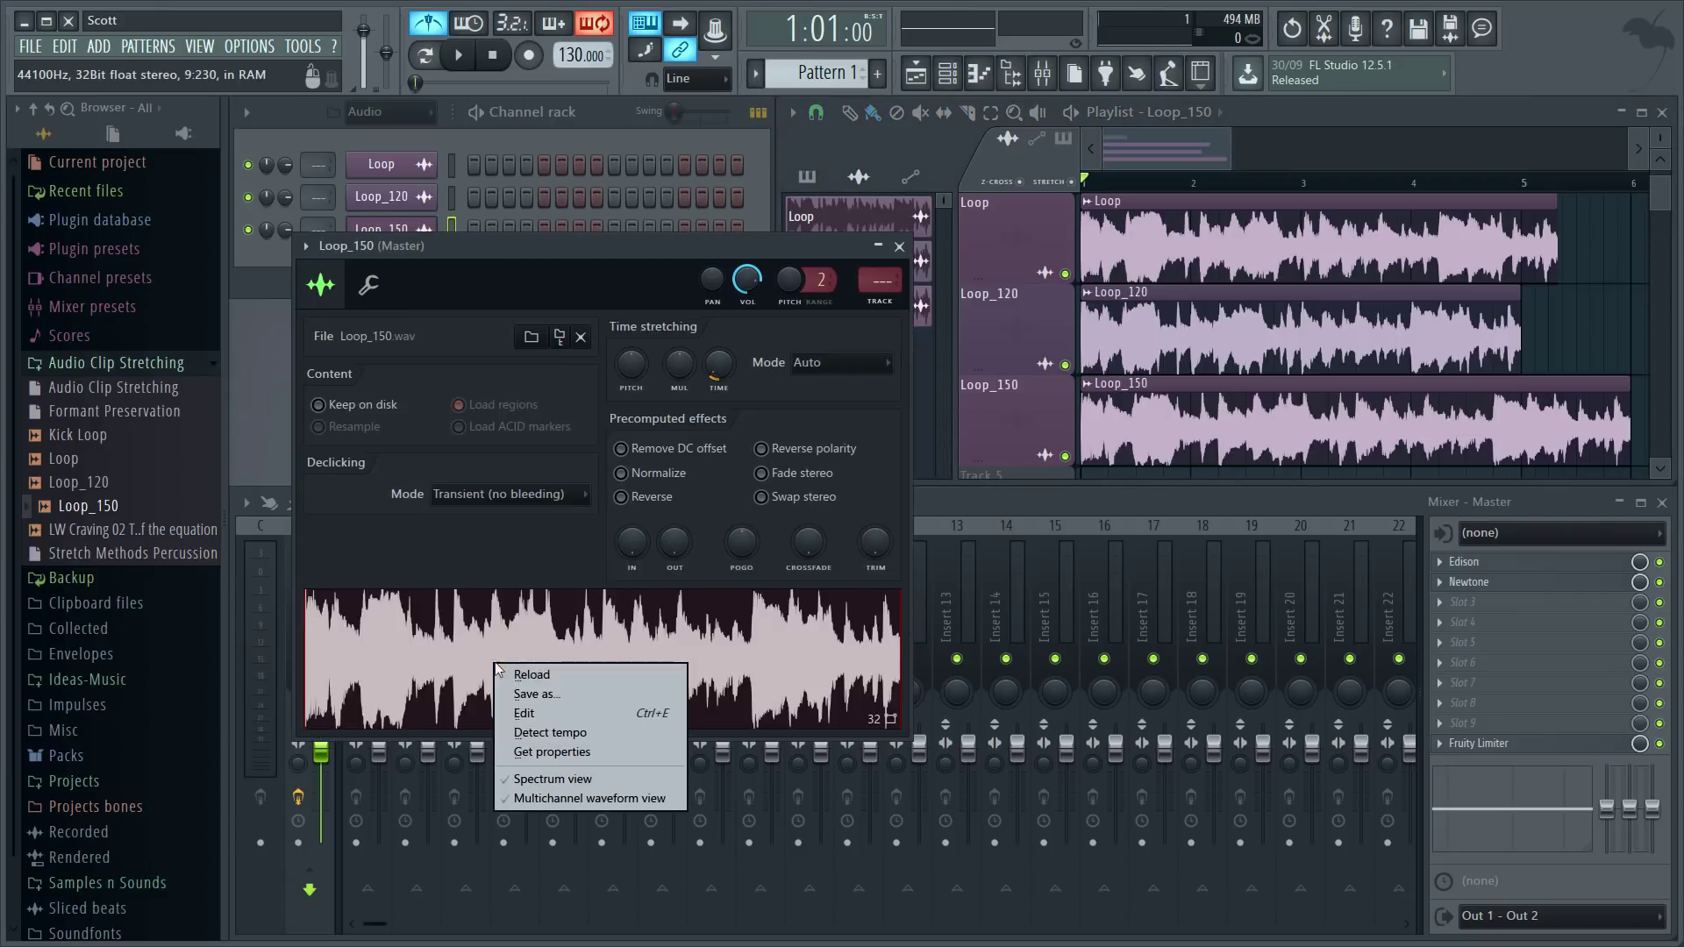
{"action": "left_click", "coordinate": [526, 714]}
{"action": "right_click", "coordinate": [694, 456]}
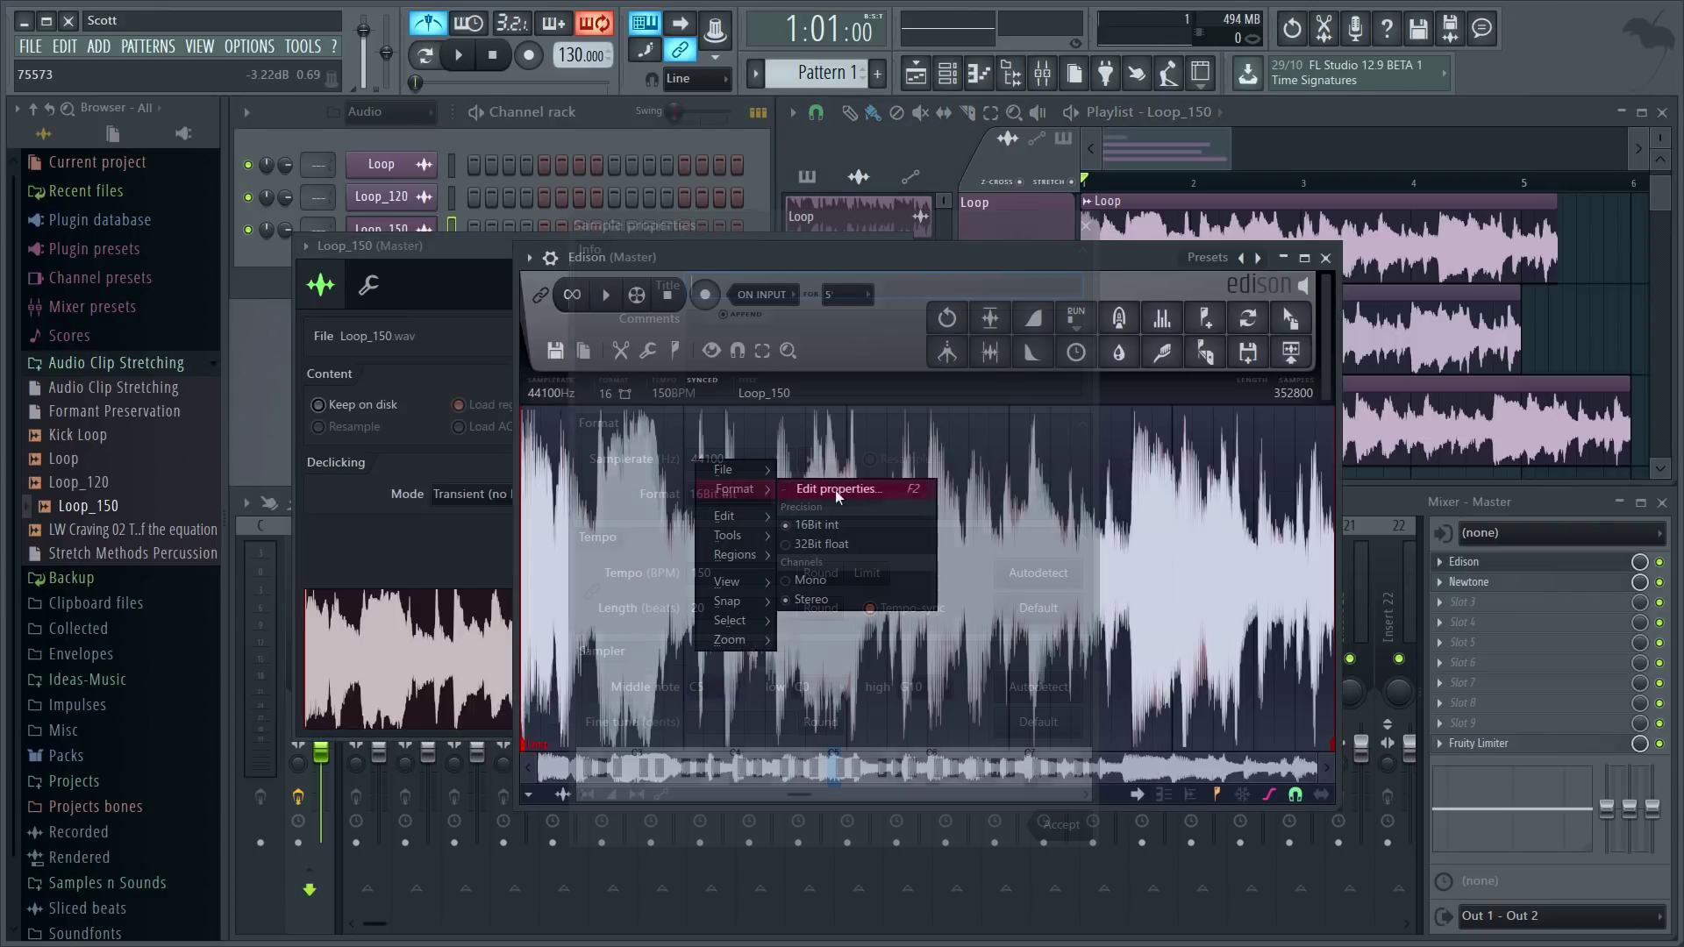
{"action": "left_click", "coordinate": [841, 481]}
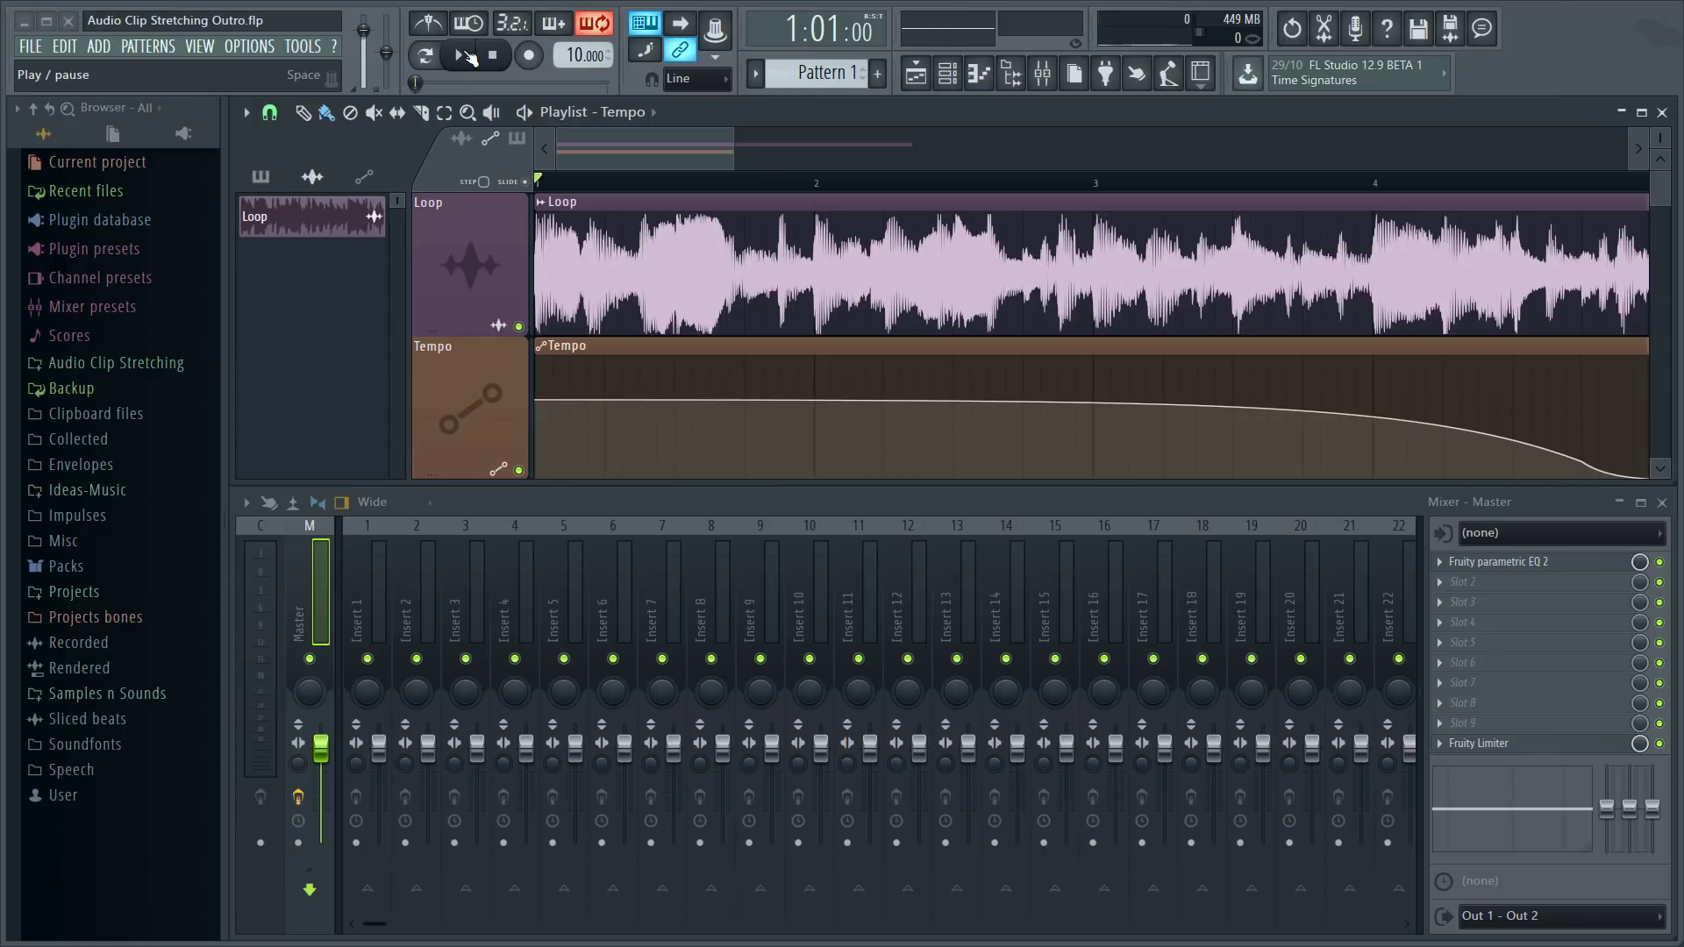
- Start playback of the Outro project to hear the Loop clip follow the falling tempo
{"action": "left_click", "coordinate": [468, 56]}
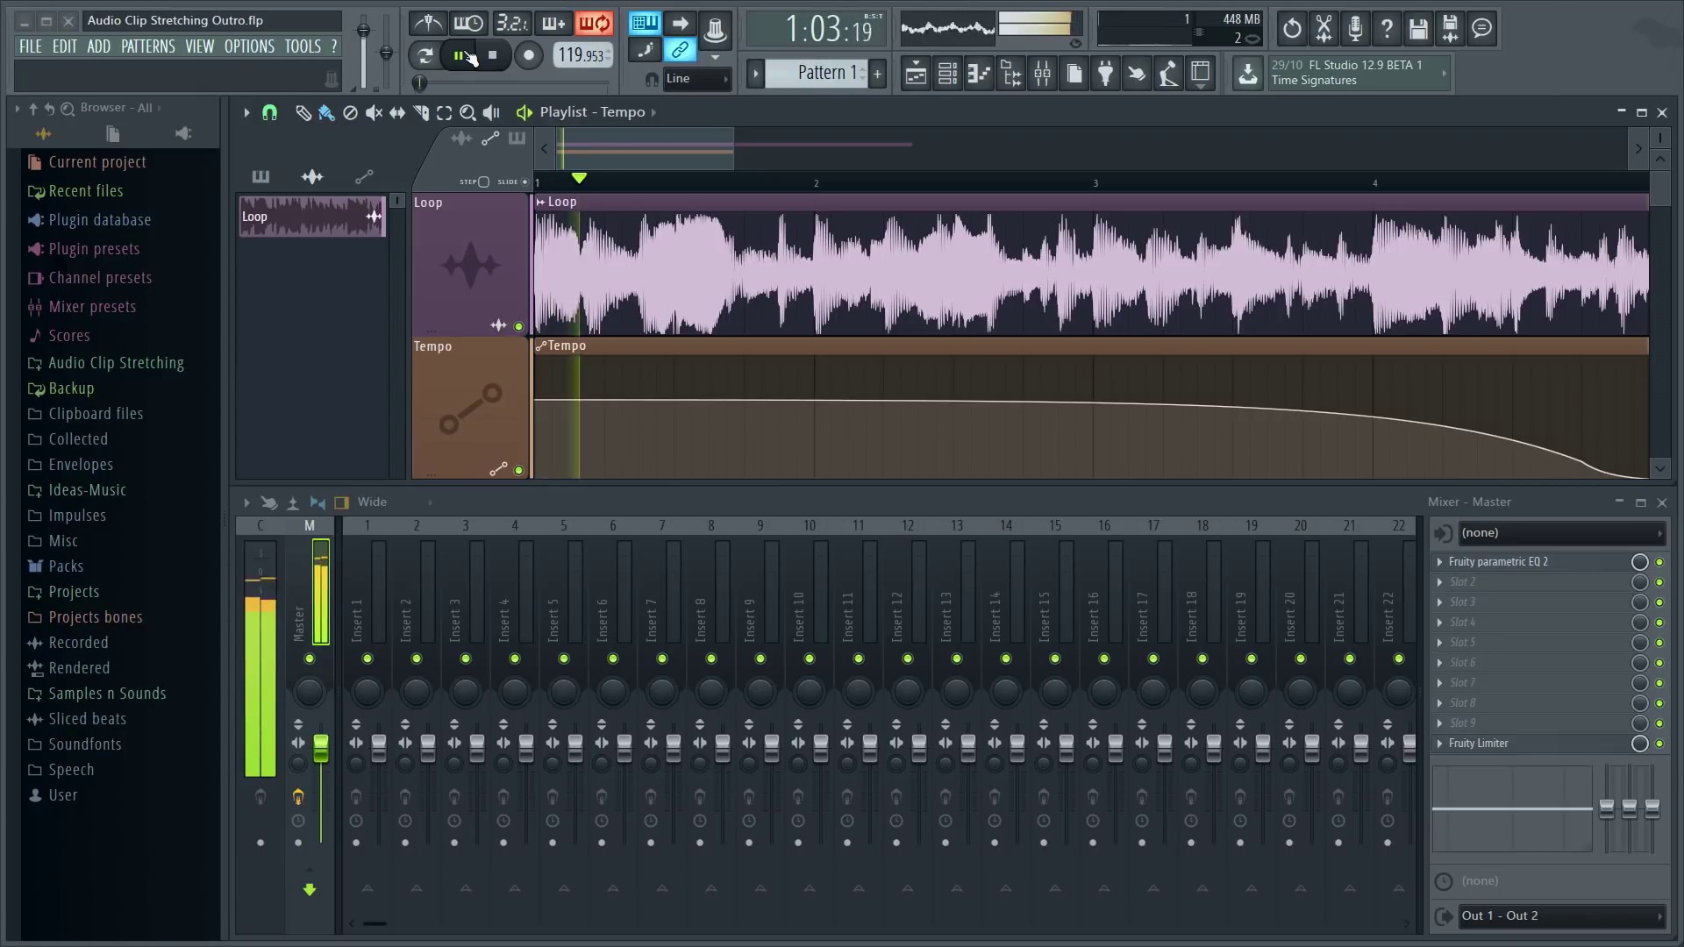